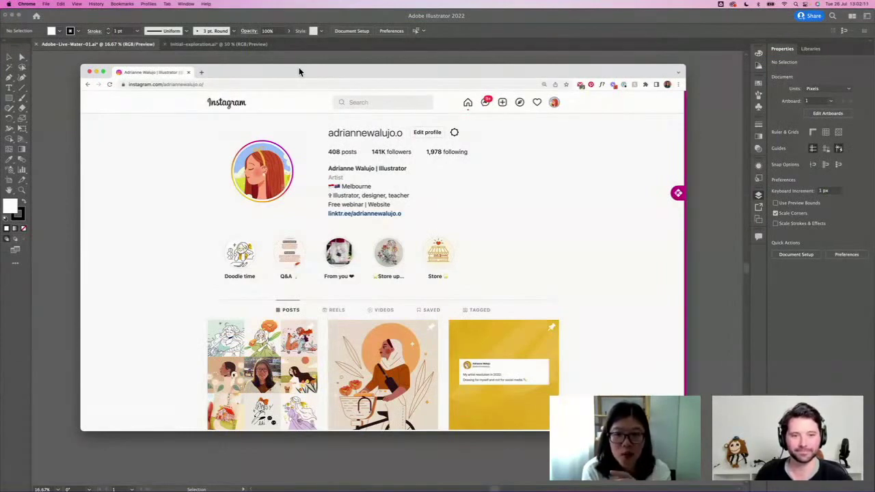
- Look over the newest illustration posts in the artist's Instagram profile grid
scroll(404, 193, down, 5)
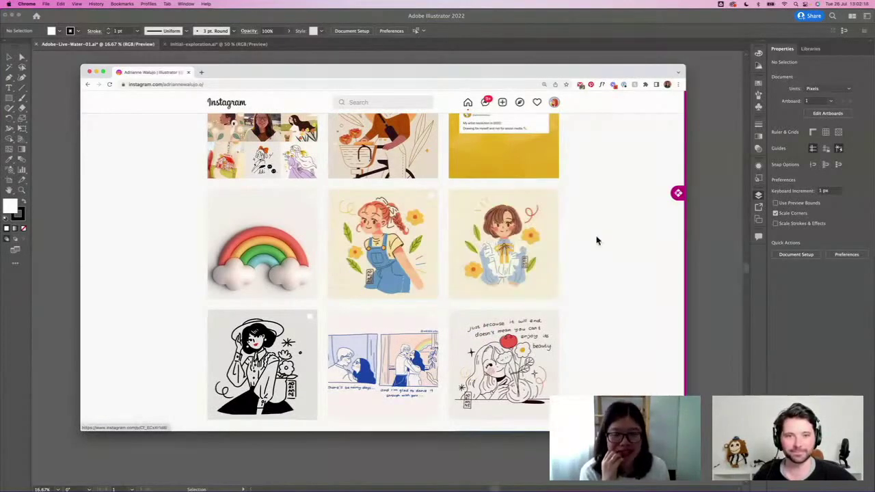
scroll(596, 243, down, 3)
scroll(595, 245, up, 3)
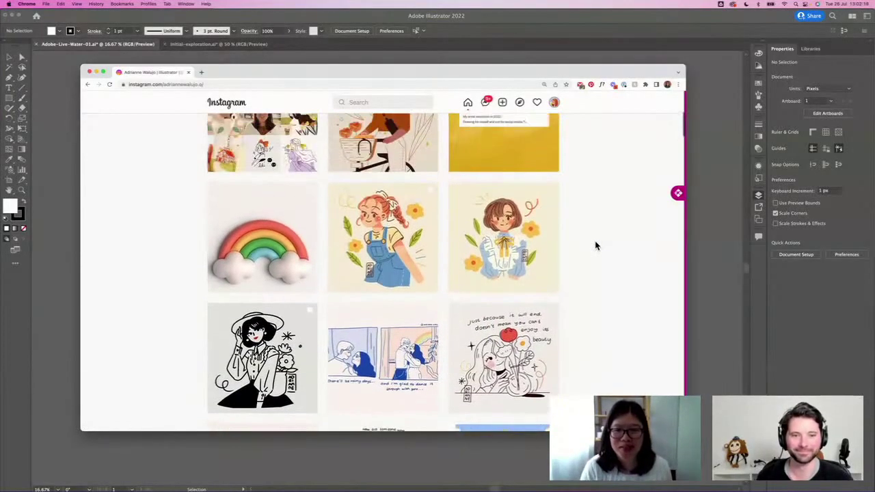
scroll(596, 245, up, 1)
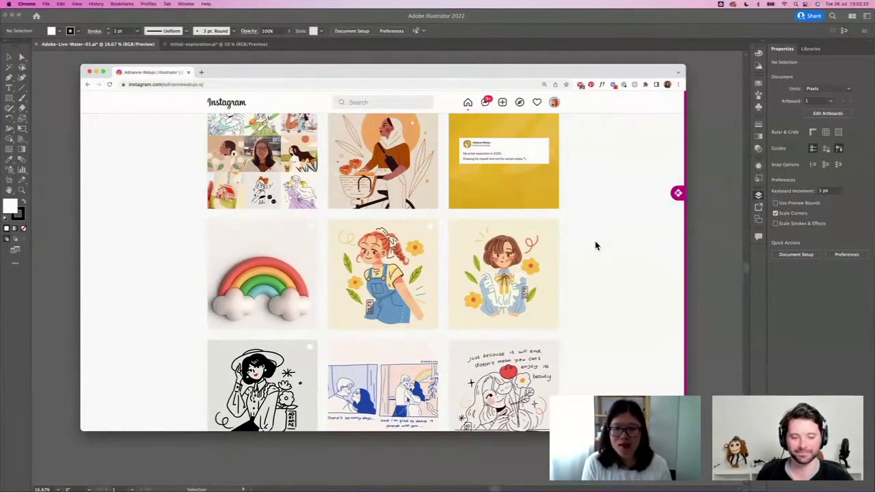
scroll(595, 237, down, 5)
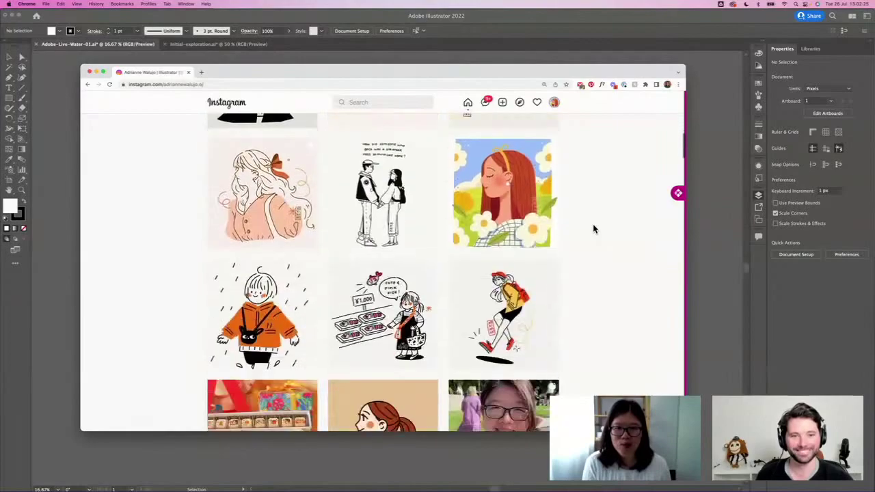
scroll(593, 229, up, 5)
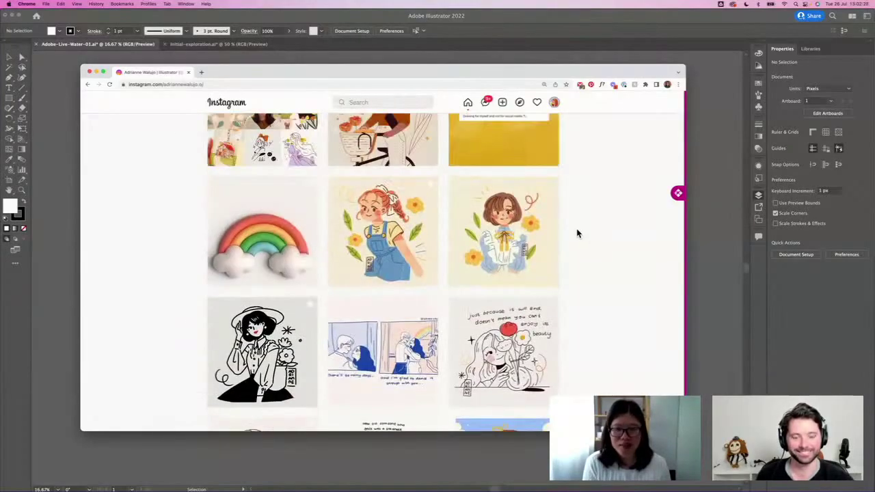
scroll(577, 234, up, 2)
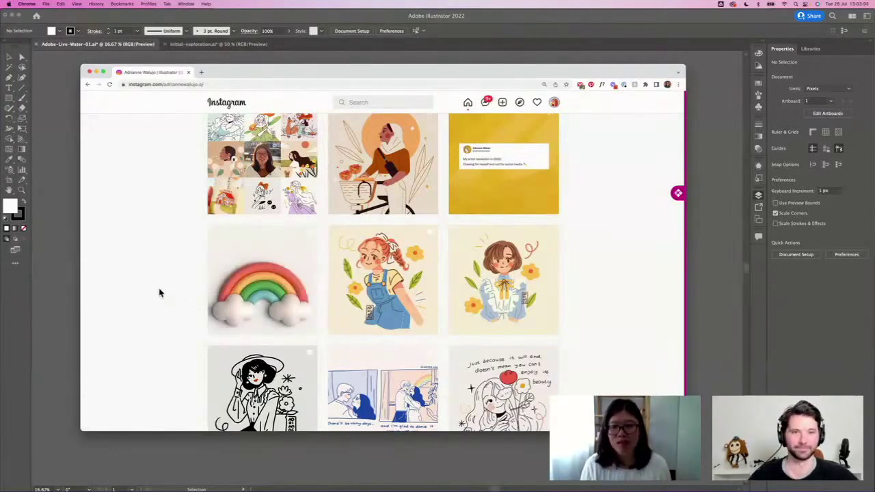
- Review the profile's posts down to the 2022 tiger card designs and the scarf couple, then return to the profile header
scroll(168, 283, down, 3)
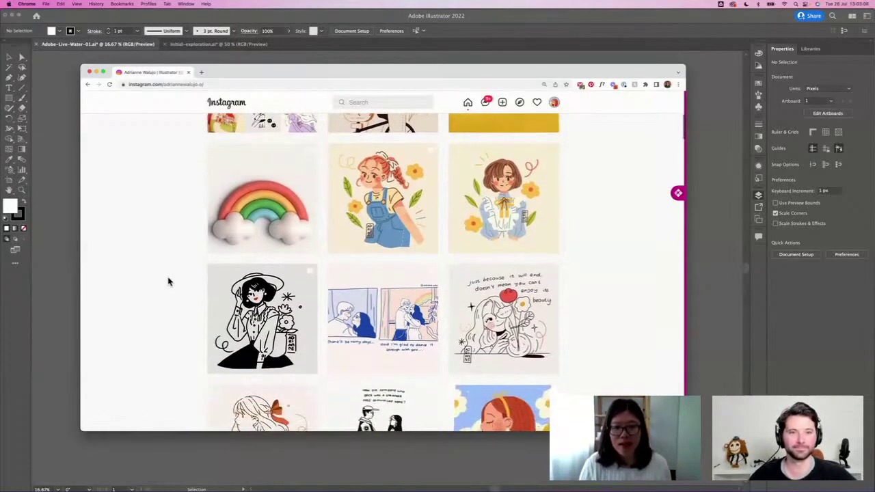
scroll(168, 281, down, 10)
scroll(169, 281, up, 4)
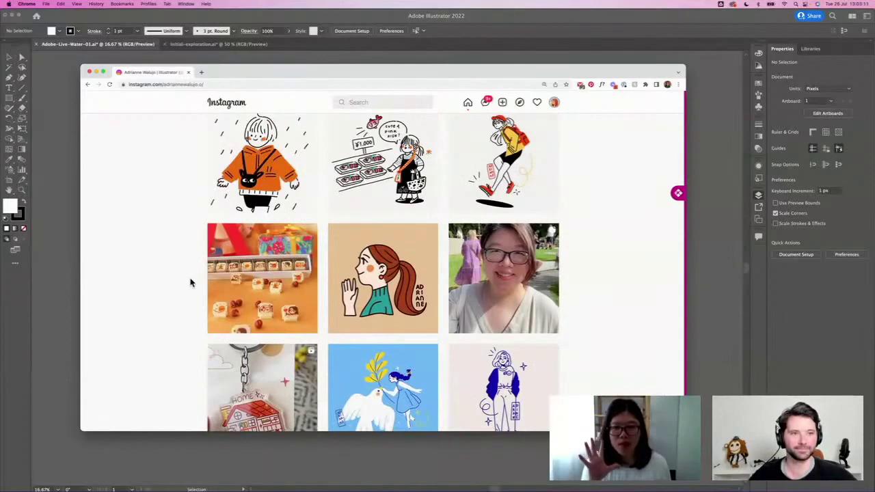
scroll(345, 290, down, 3)
scroll(345, 290, down, 6)
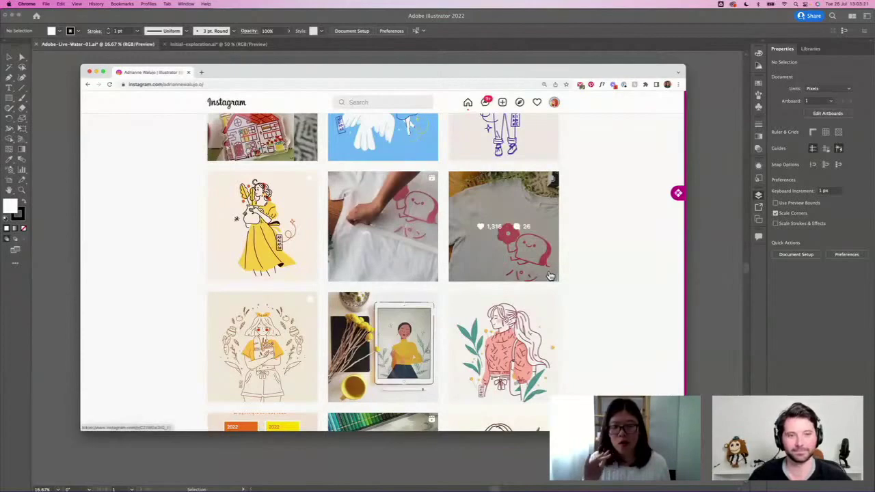
scroll(575, 295, down, 5)
scroll(574, 295, up, 2)
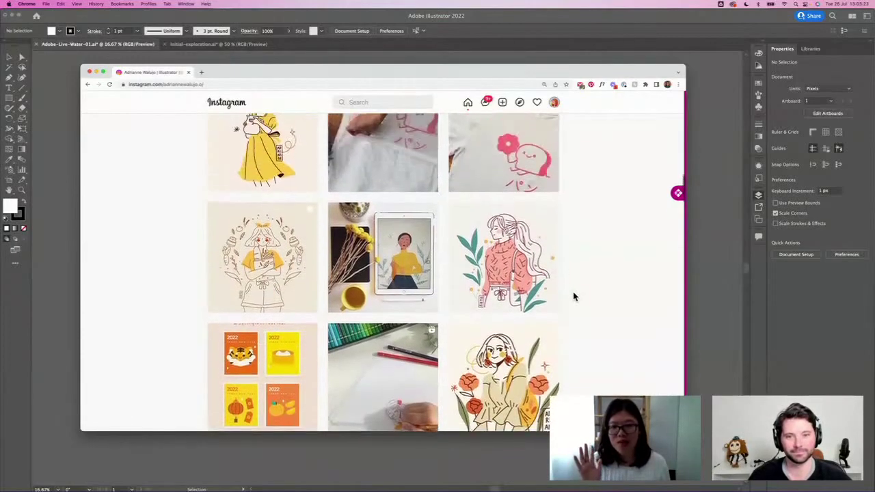
scroll(574, 241, down, 3)
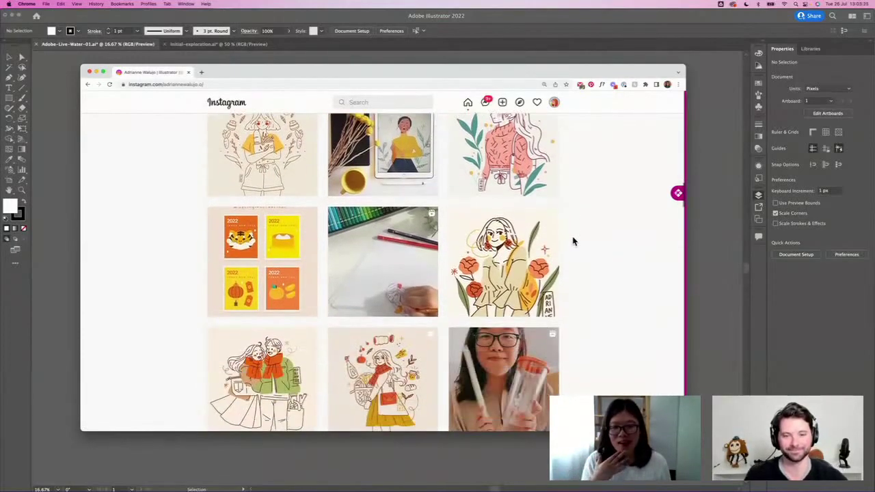
scroll(573, 241, up, 5)
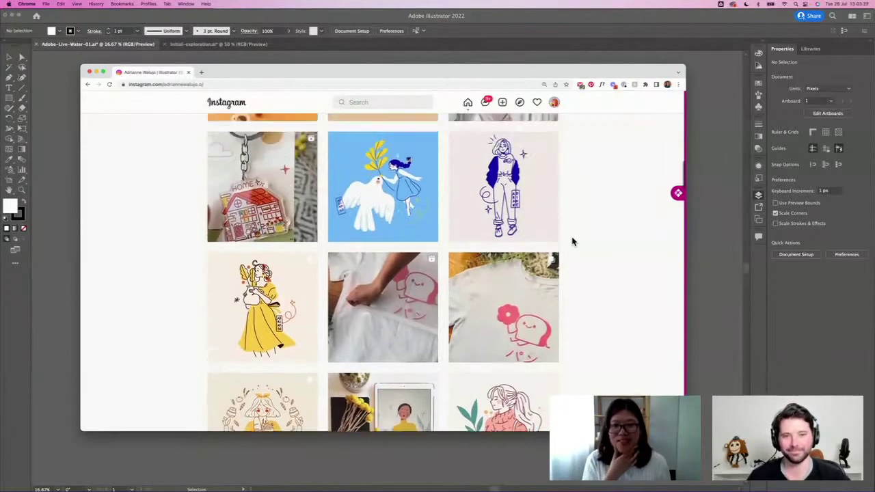
scroll(573, 240, up, 10)
scroll(573, 241, up, 5)
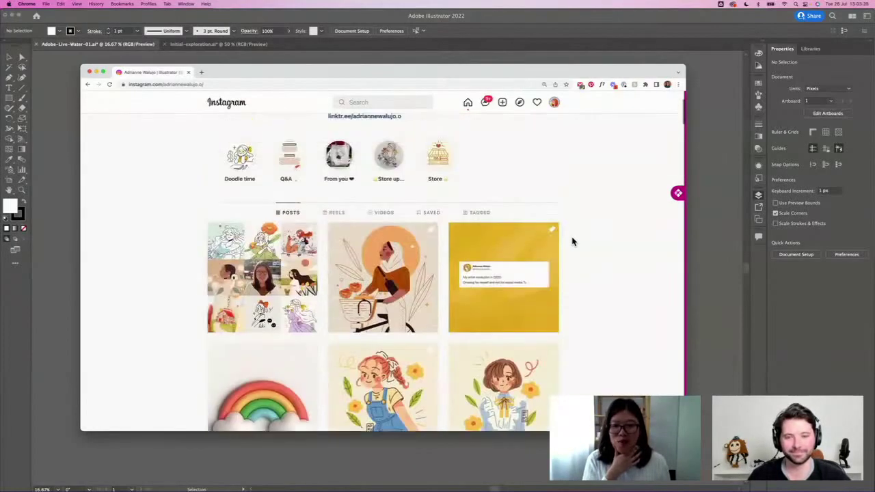
scroll(573, 241, up, 2)
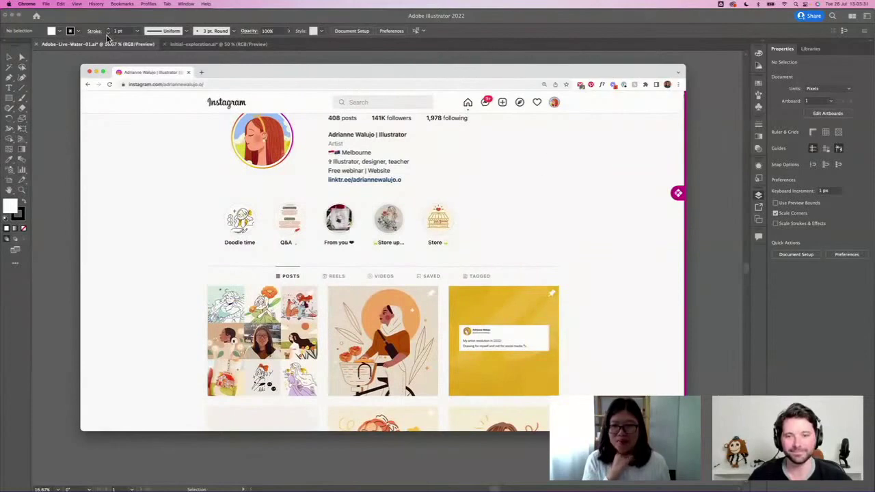
drag(214, 74, 874, 130)
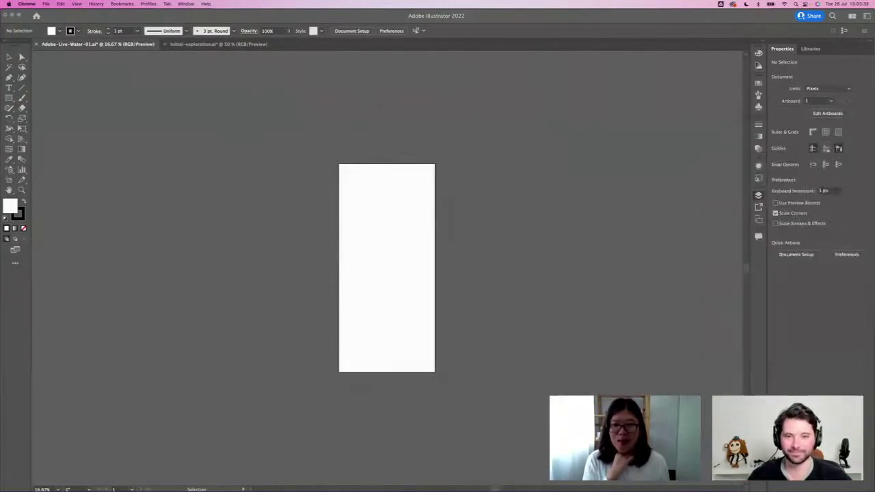
click(211, 81)
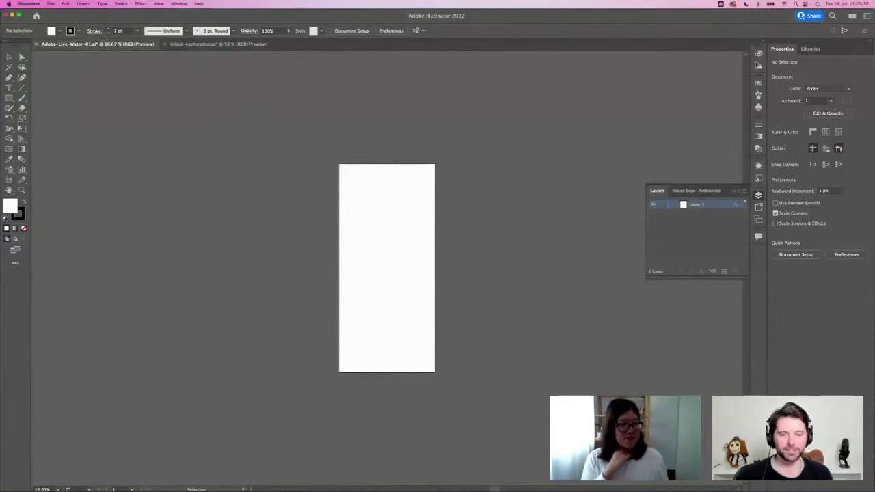
key(super+Tab)
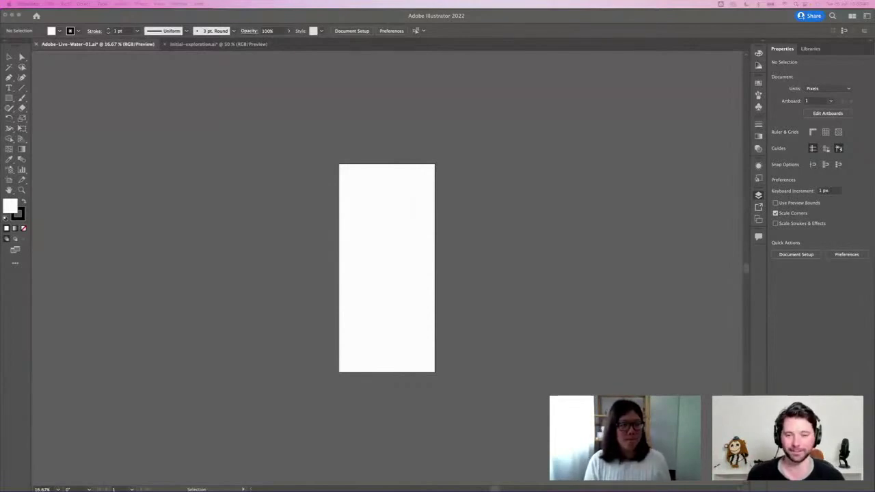
drag(874, 72, 320, 59)
- Examine the artist's older Instagram posts down to the "Things I wish I knew as a junior illustrator" post and the portraits below it
scroll(515, 207, down, 5)
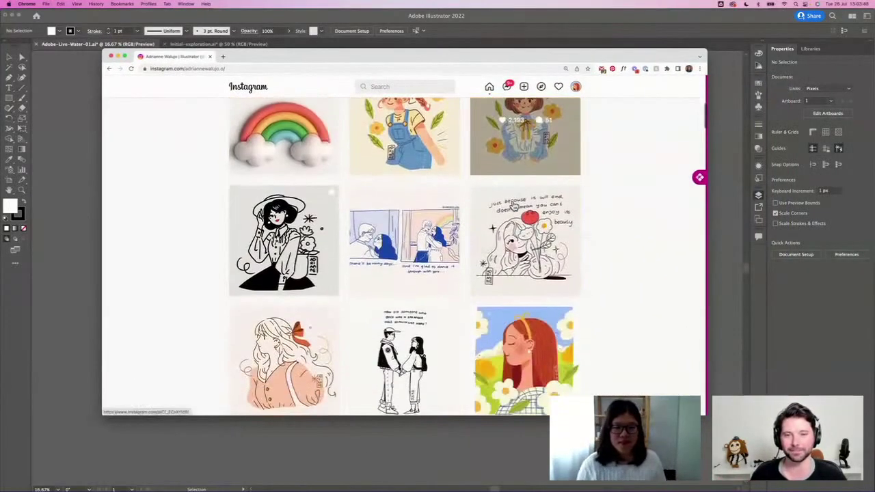
scroll(515, 206, up, 1)
scroll(514, 207, down, 10)
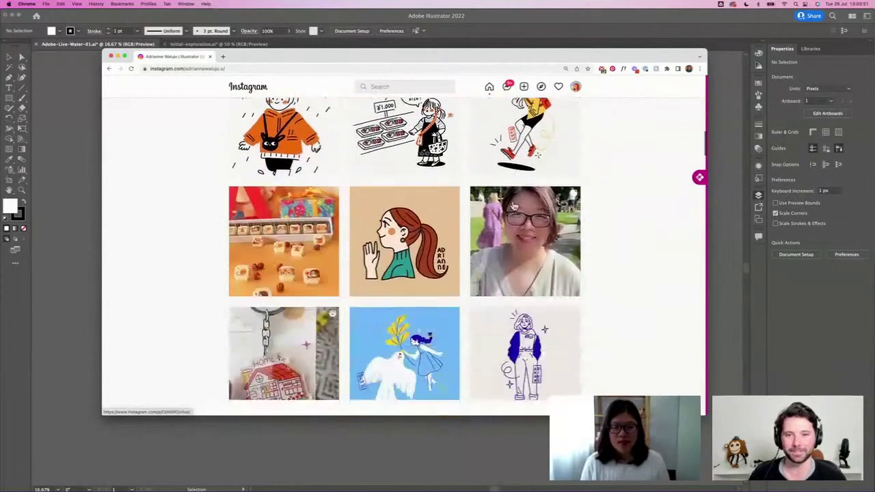
scroll(514, 207, down, 7)
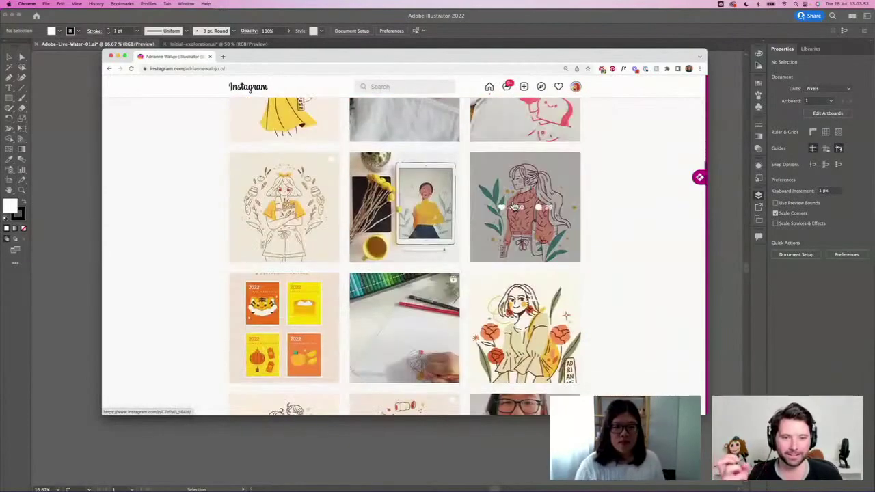
scroll(606, 220, down, 3)
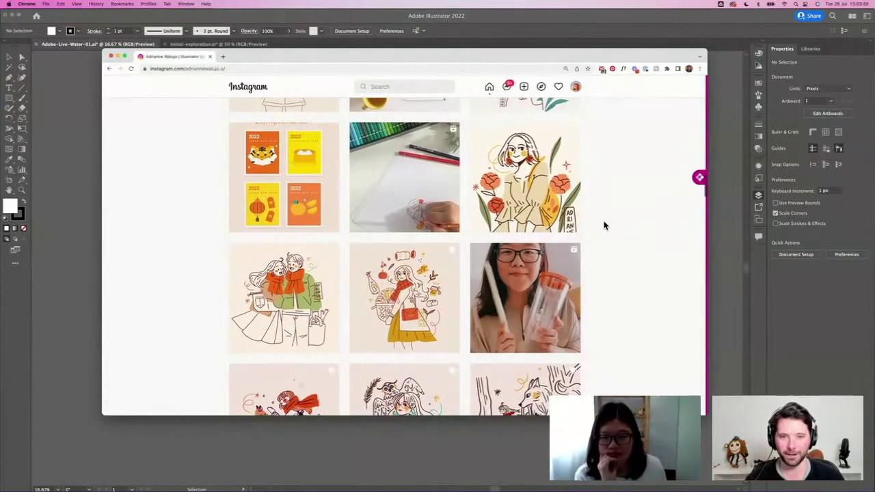
scroll(605, 223, down, 1)
scroll(604, 226, down, 6)
scroll(605, 225, down, 4)
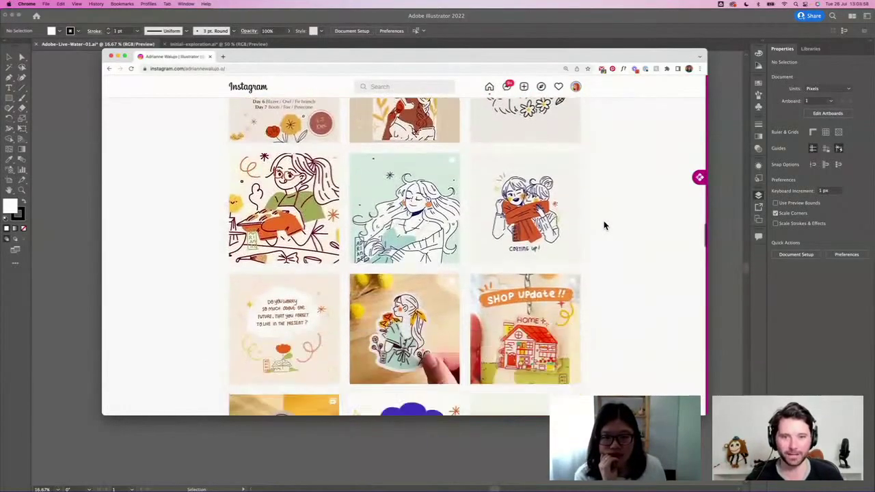
scroll(604, 226, down, 4)
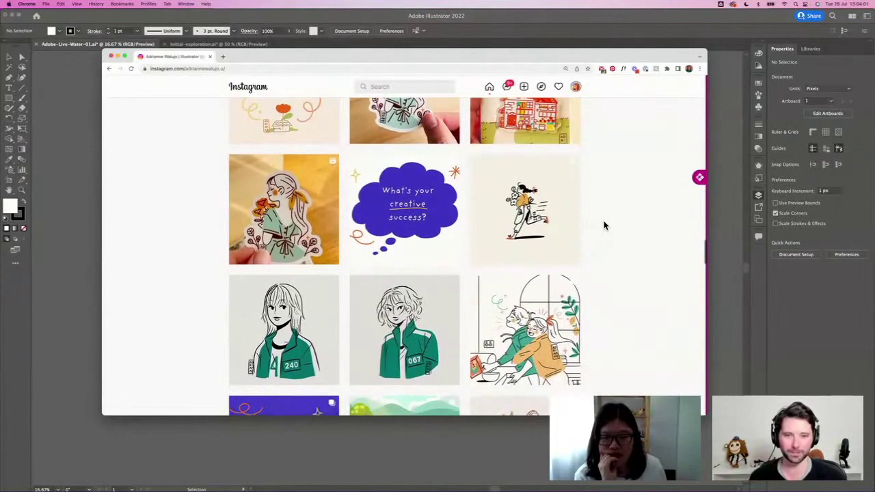
scroll(604, 226, down, 2)
scroll(605, 225, down, 5)
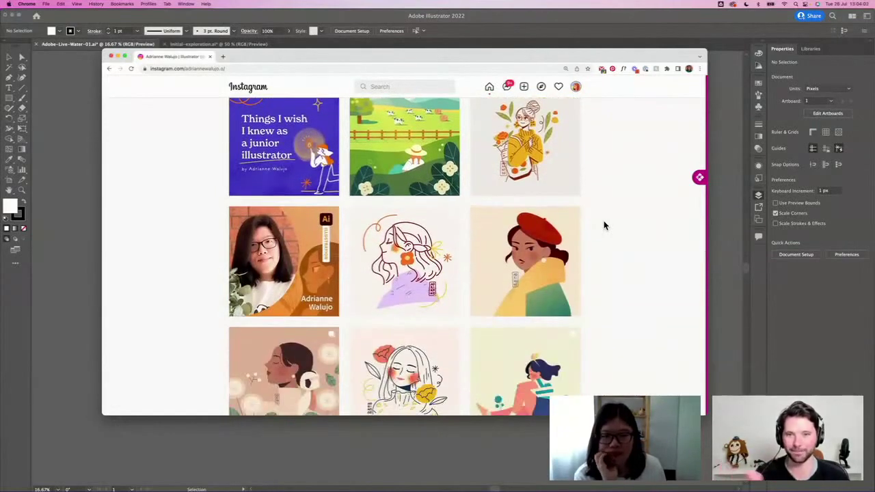
scroll(604, 226, up, 1)
scroll(605, 226, up, 3)
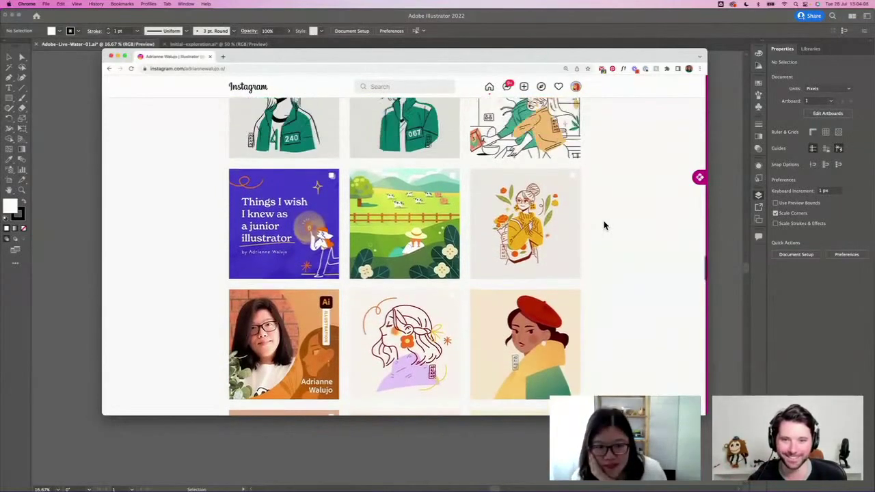
- Compare the drawing styles around the "What's your creative success?" post with those of the newer posts up to the rainbow
scroll(604, 226, up, 4)
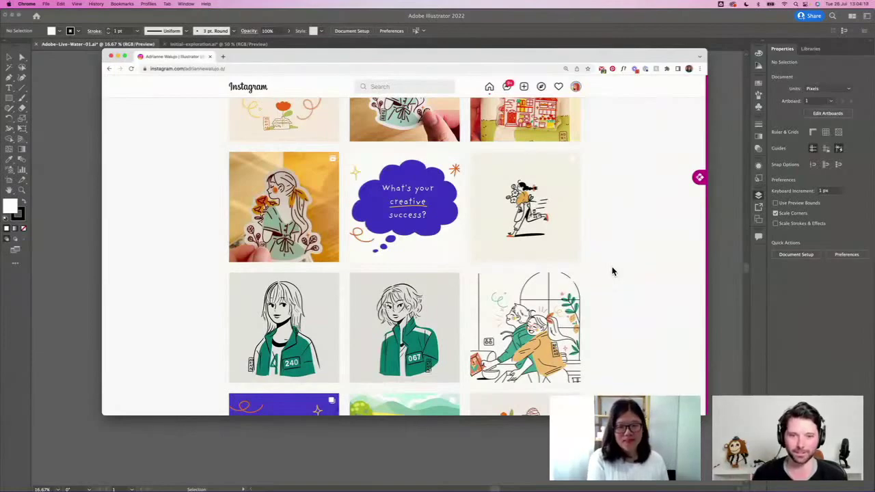
scroll(613, 271, up, 1)
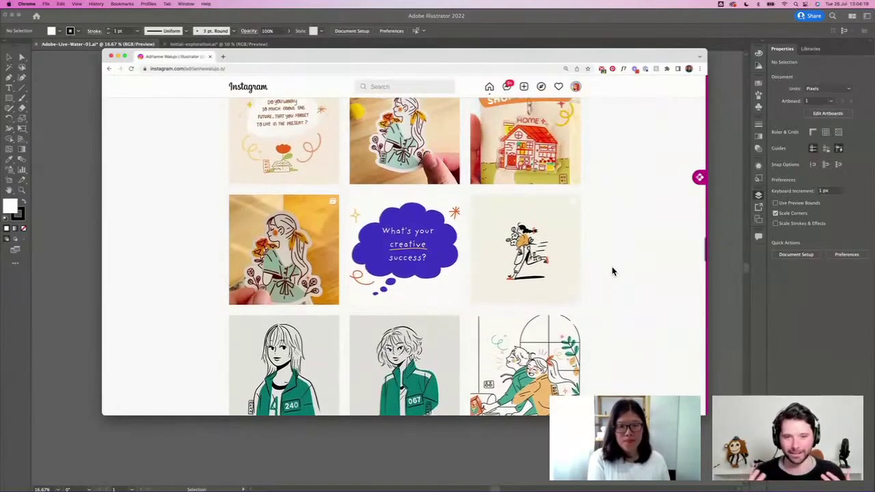
scroll(613, 272, down, 1)
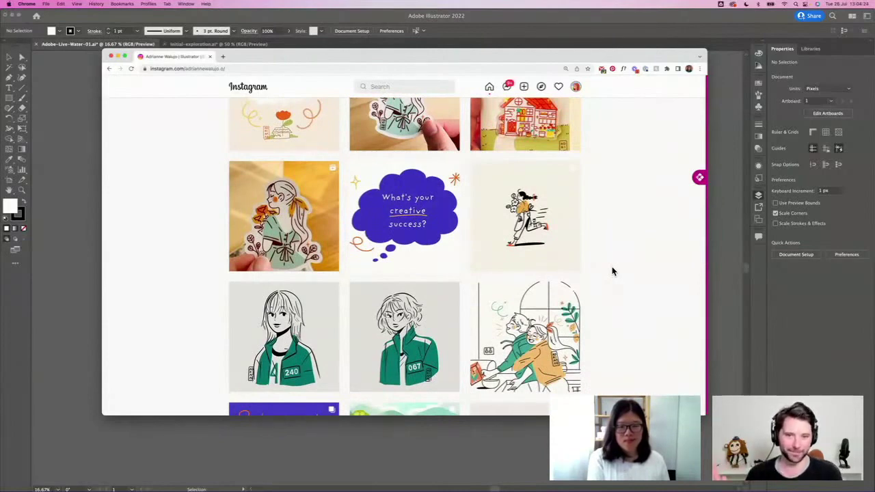
scroll(613, 272, down, 1)
scroll(612, 271, up, 1)
scroll(613, 271, up, 1)
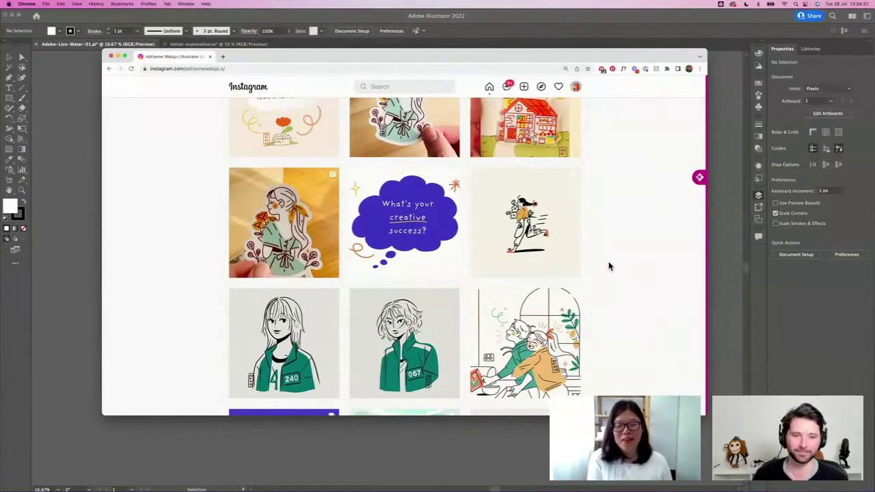
scroll(609, 267, up, 5)
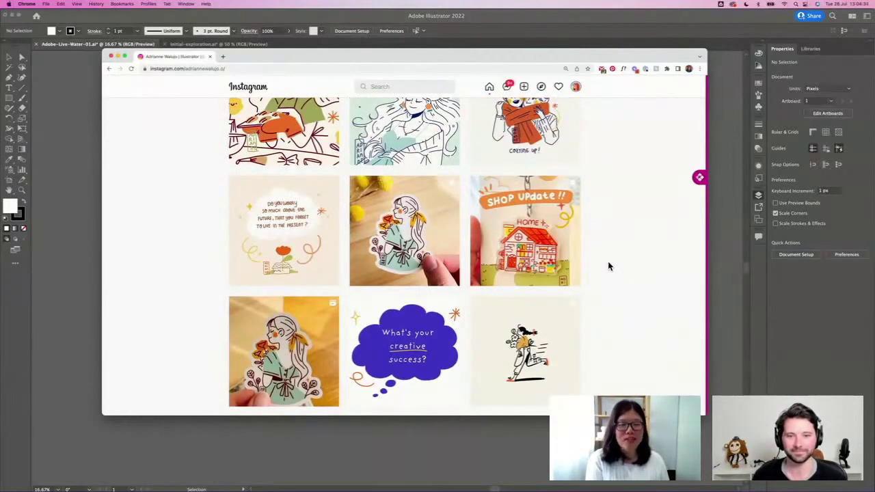
scroll(609, 267, down, 5)
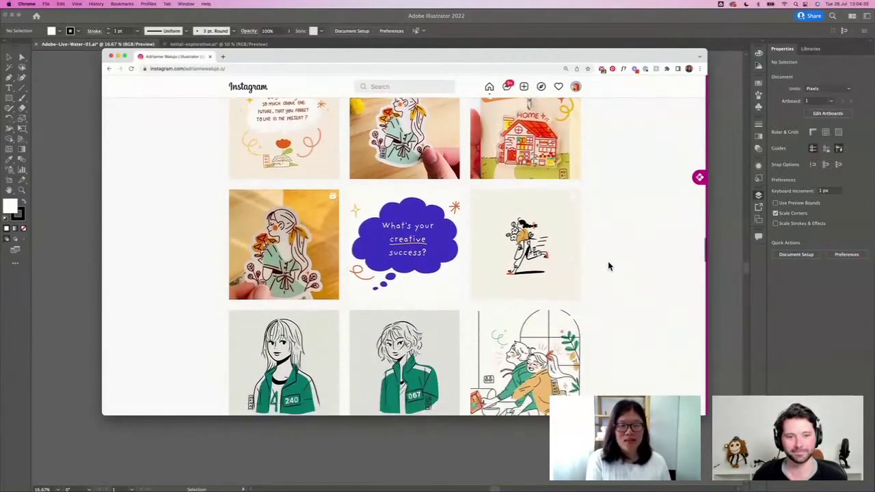
scroll(609, 267, down, 15)
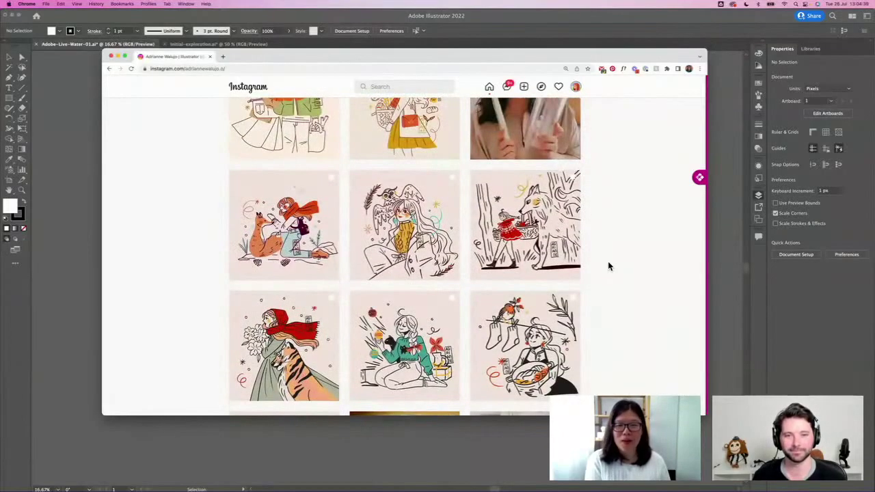
scroll(610, 267, up, 7)
scroll(605, 271, down, 5)
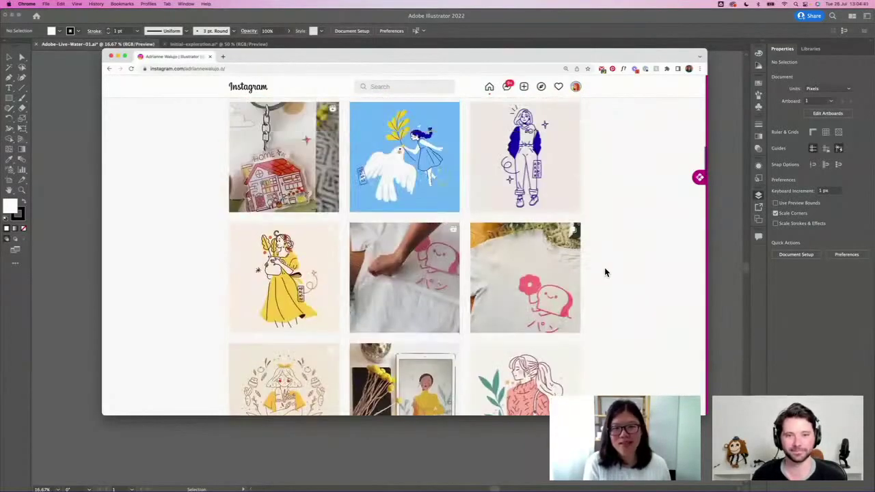
scroll(604, 272, up, 10)
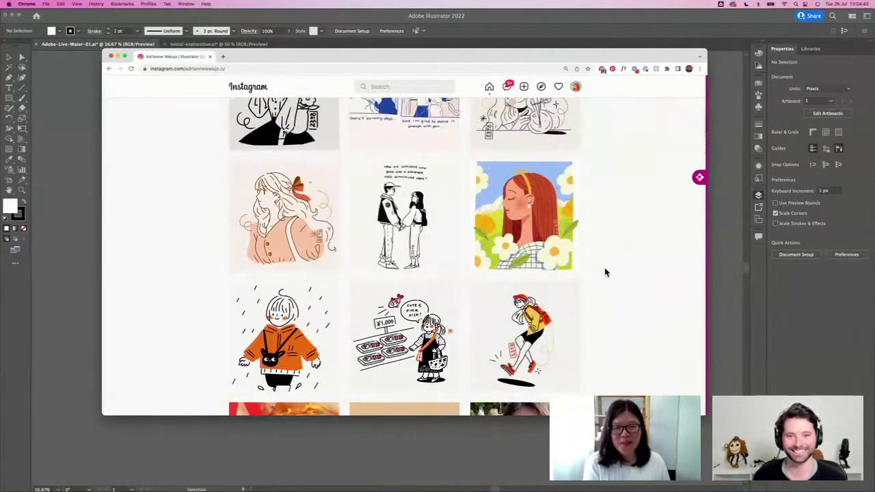
scroll(604, 273, up, 5)
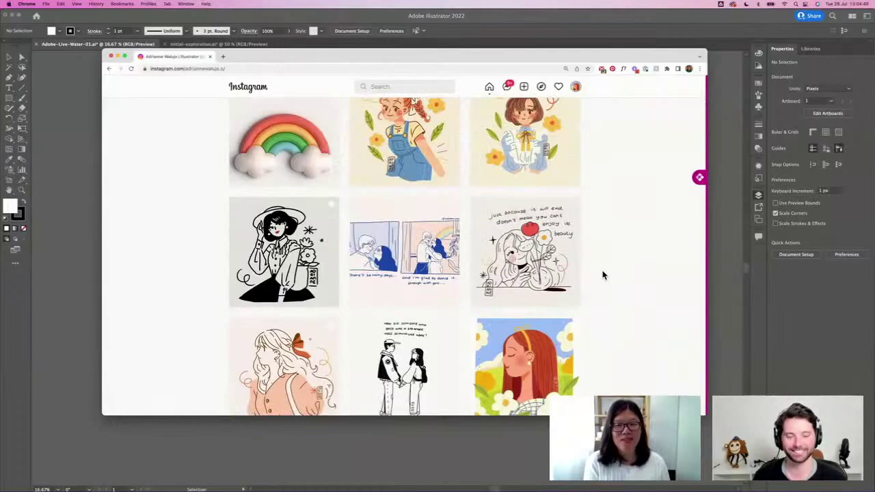
- Review the Instagram grid from the rainbow post down to the forest animal drawings, then revisit the dove and yellow-dress illustrations
scroll(604, 277, down, 10)
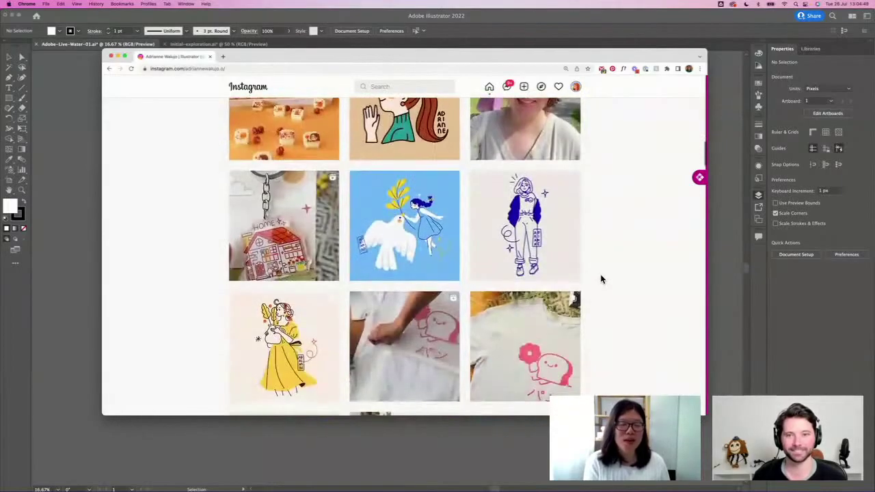
scroll(601, 279, down, 5)
scroll(602, 280, down, 5)
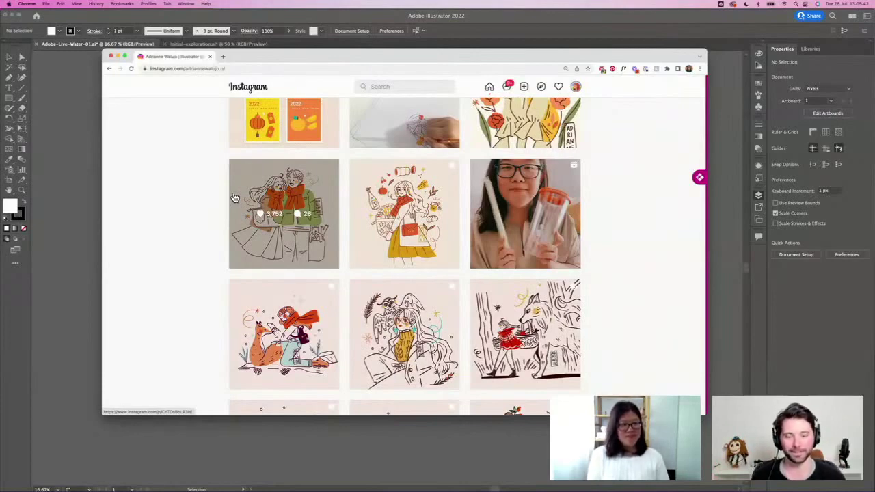
scroll(205, 219, up, 5)
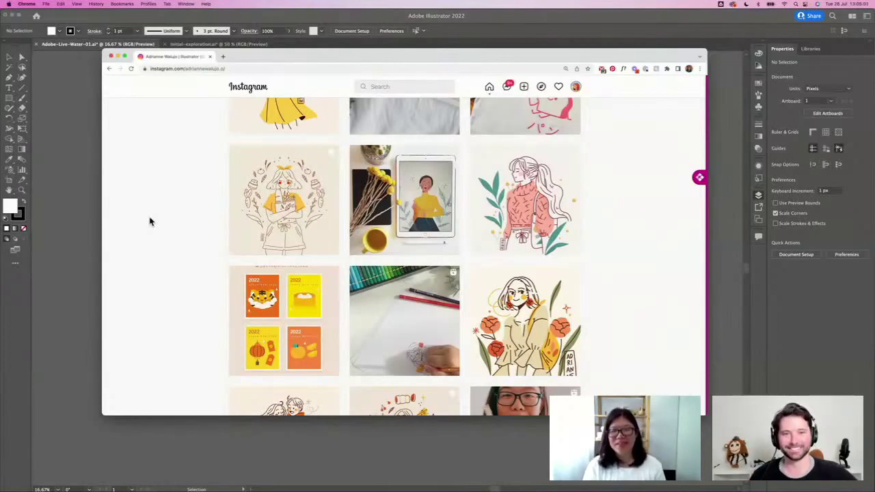
scroll(151, 220, up, 10)
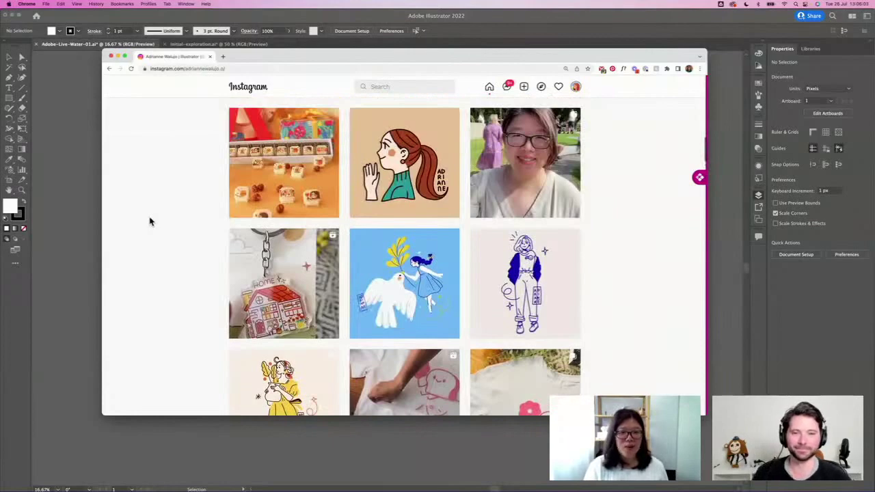
scroll(151, 221, down, 5)
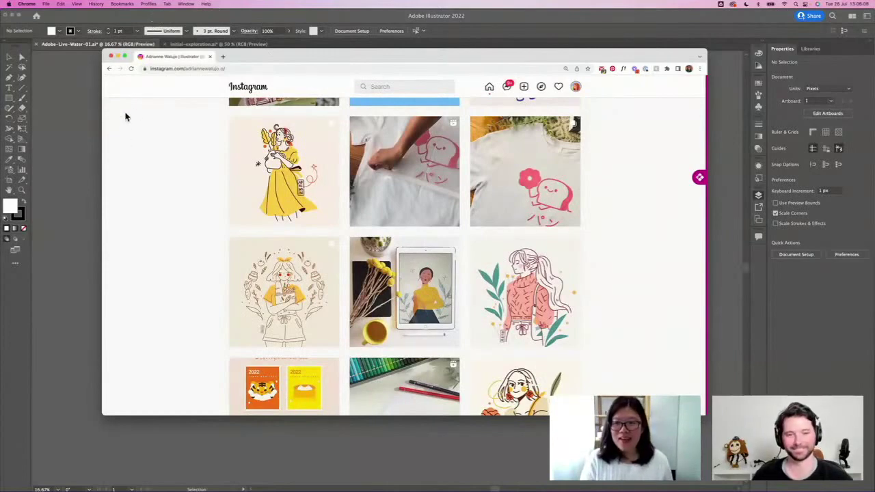
- Clear the browser window away from Illustrator and show the bear forest scene in initial-exploration.ai
drag(233, 64, 874, 269)
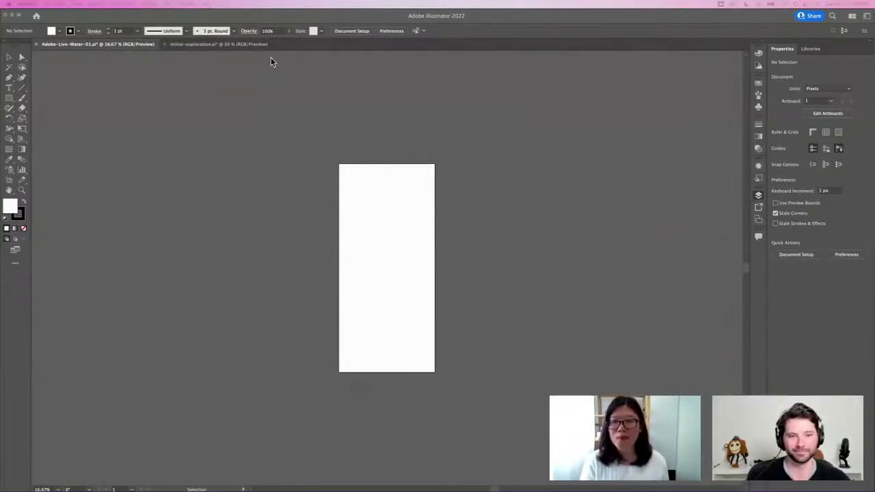
click(192, 46)
click(191, 46)
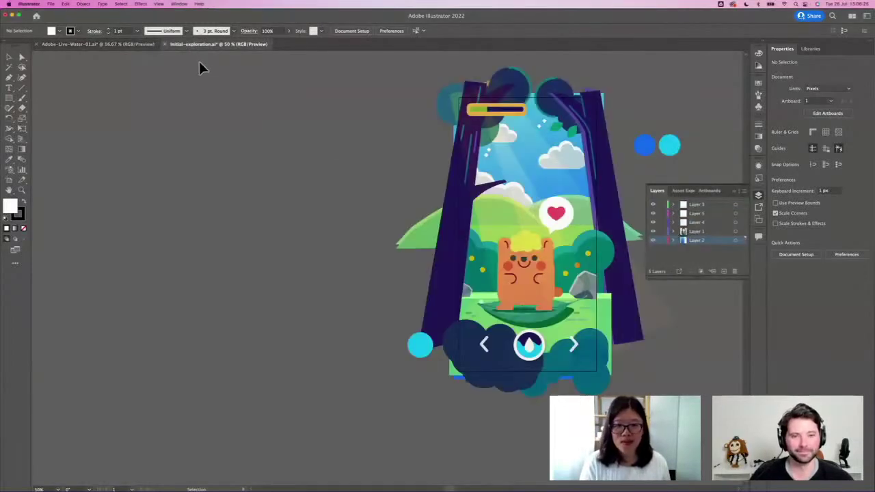
scroll(198, 60, right, 5)
scroll(199, 62, right, 2)
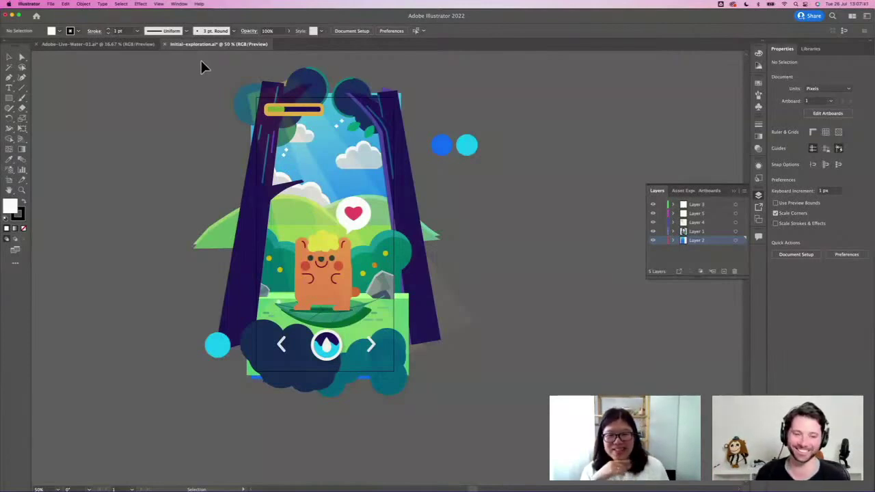
scroll(364, 195, left, 3)
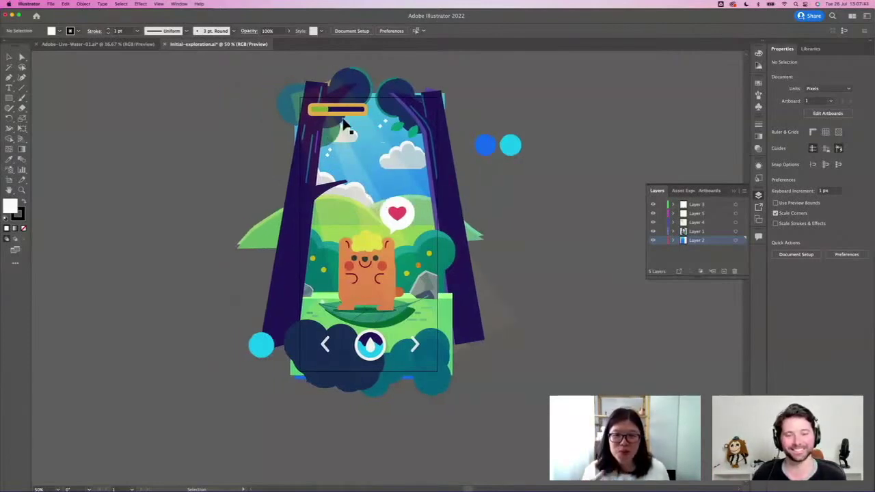
- Return to Adobe-Live-Water-01.ai and look through all the blank Mobile presets for a new document without creating one
click(78, 44)
scroll(442, 195, right, 5)
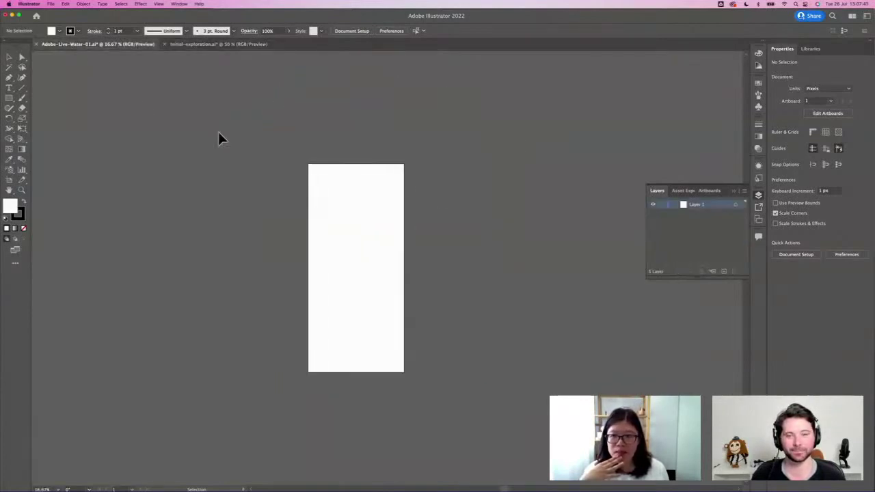
click(50, 4)
click(54, 13)
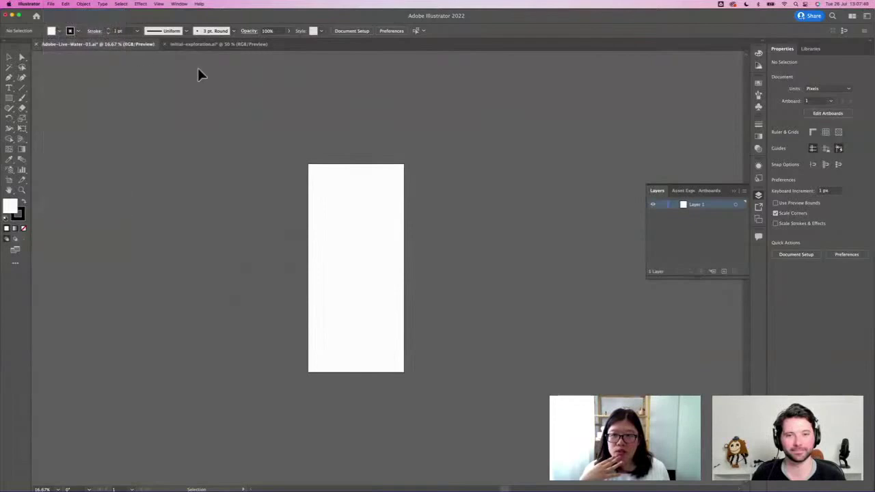
click(82, 29)
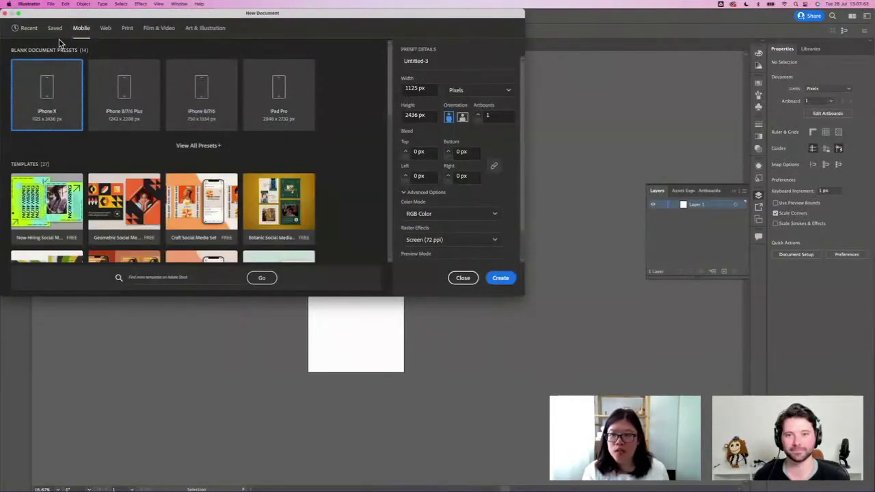
click(214, 147)
scroll(322, 211, down, 5)
scroll(322, 211, up, 5)
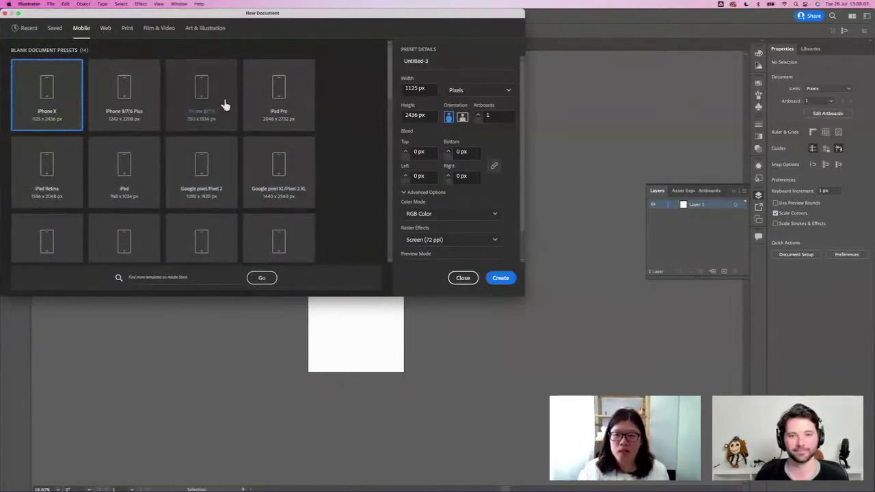
click(463, 279)
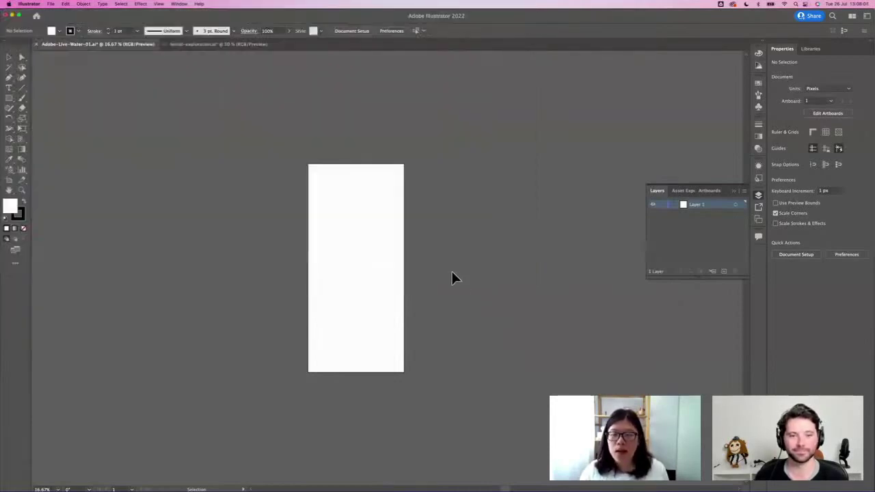
- Place the creature sketch sheet image beside the blank artboard, enlarged to about 3473 by 2603 px
click(695, 477)
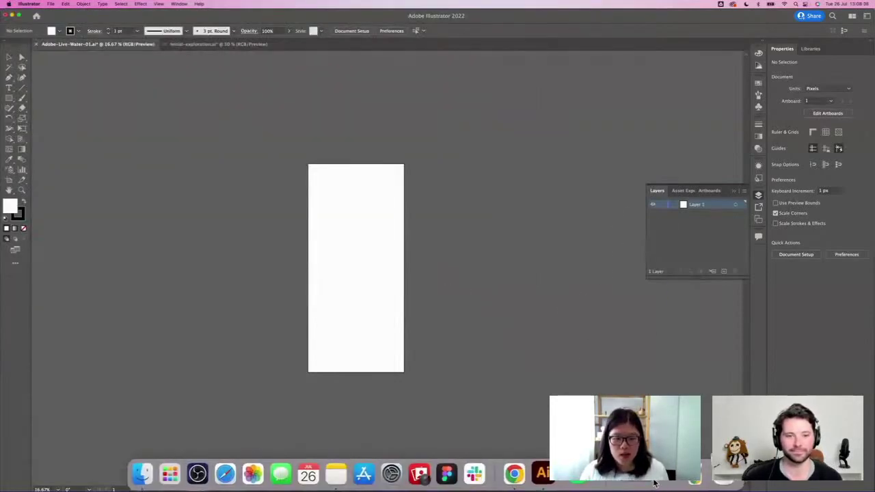
drag(685, 208, 385, 204)
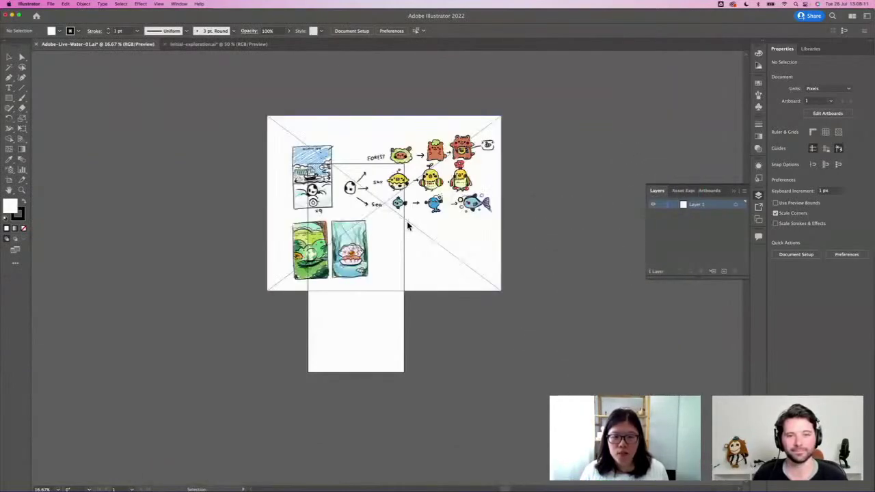
drag(456, 205, 533, 315)
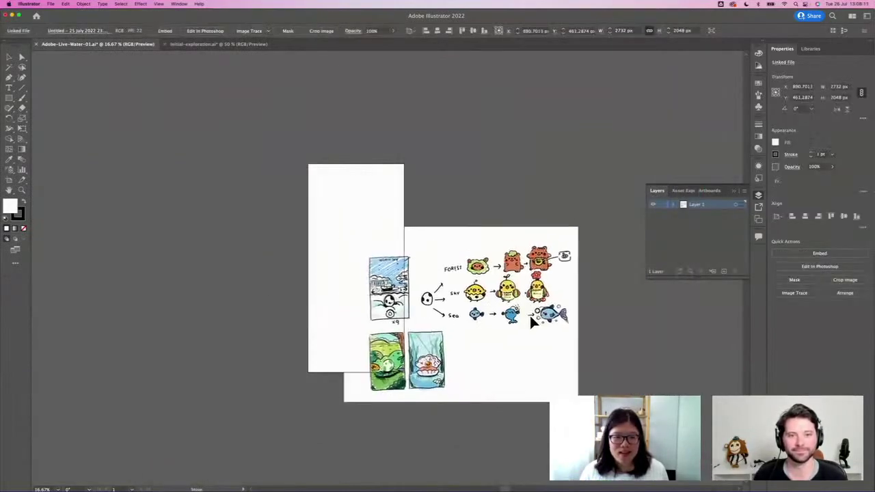
drag(581, 226, 643, 149)
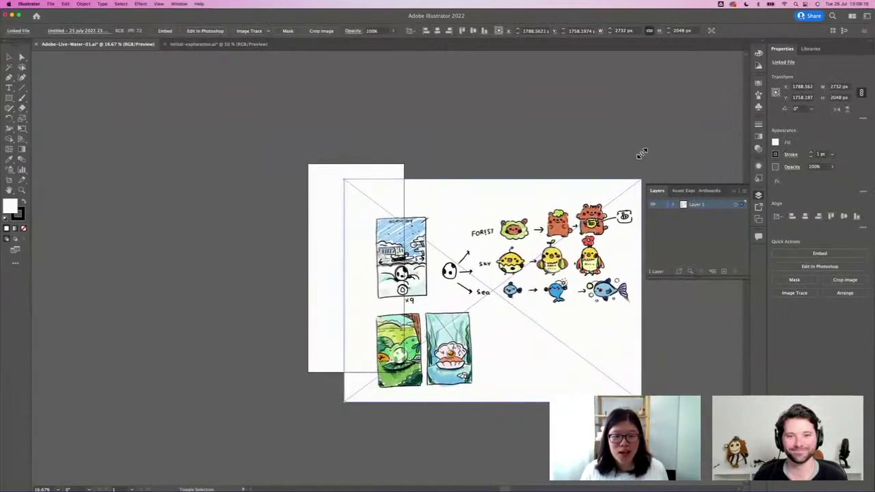
scroll(450, 198, right, 5)
mouse_move(345, 222)
mouse_down()
mouse_move(426, 200)
mouse_move(412, 197)
mouse_up()
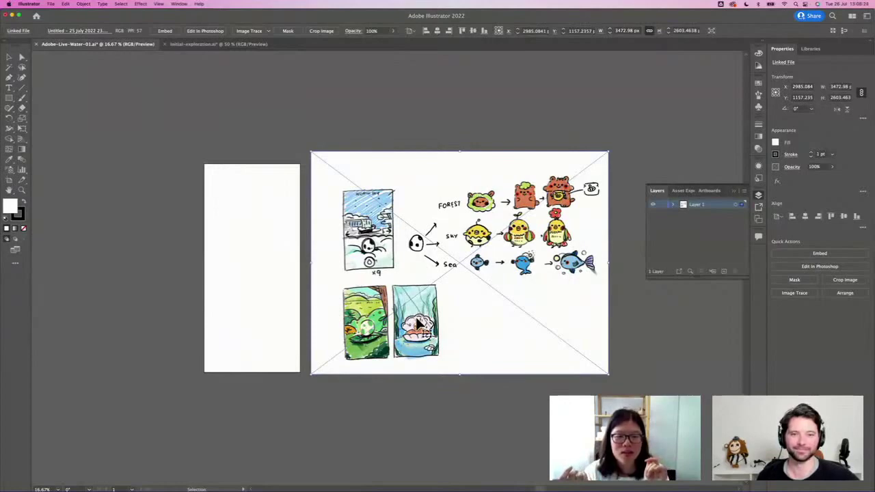
- Examine the forest, sky and sea creature sketches up close and compare them with the bear scene in initial-exploration.ai
key(super+equal)
key(super+equal)
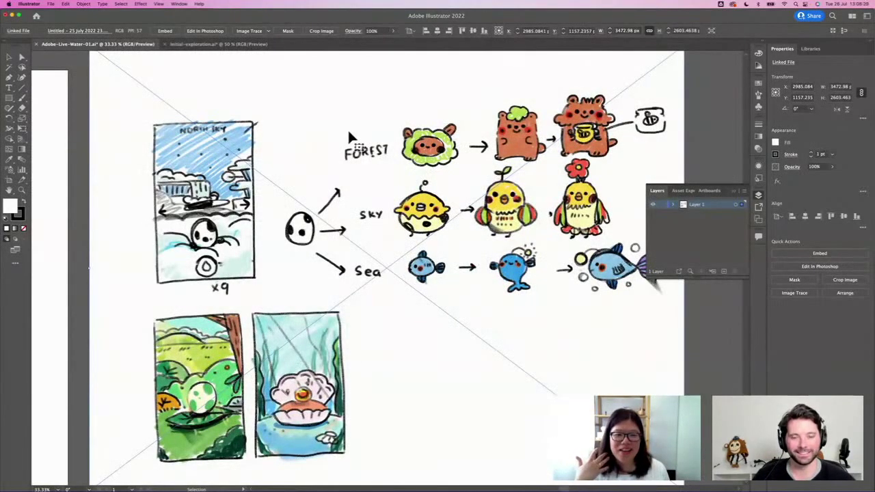
scroll(349, 127, right, 3)
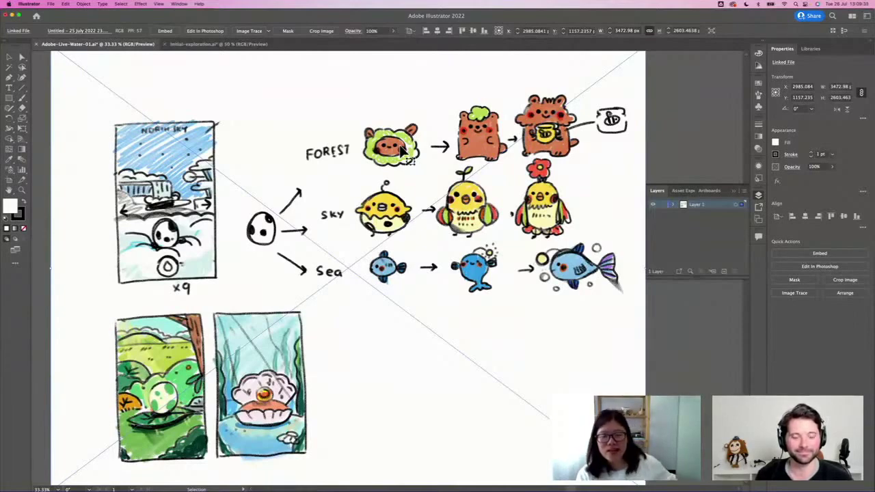
click(201, 45)
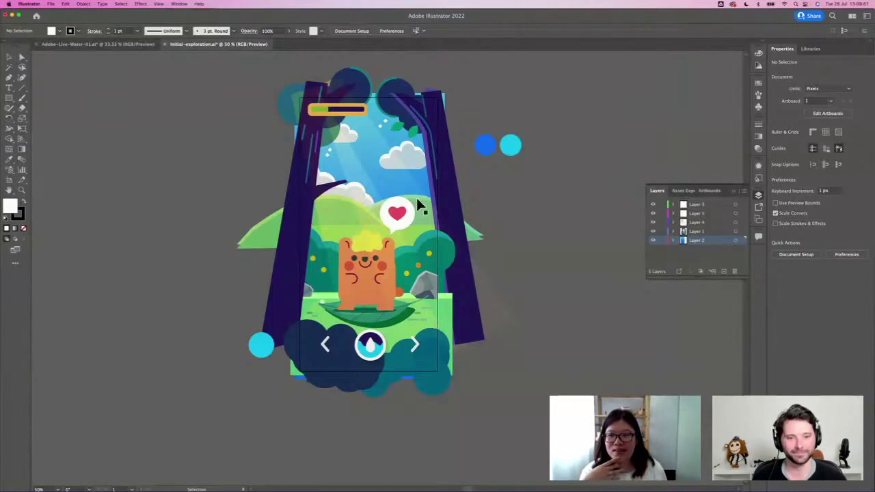
click(93, 45)
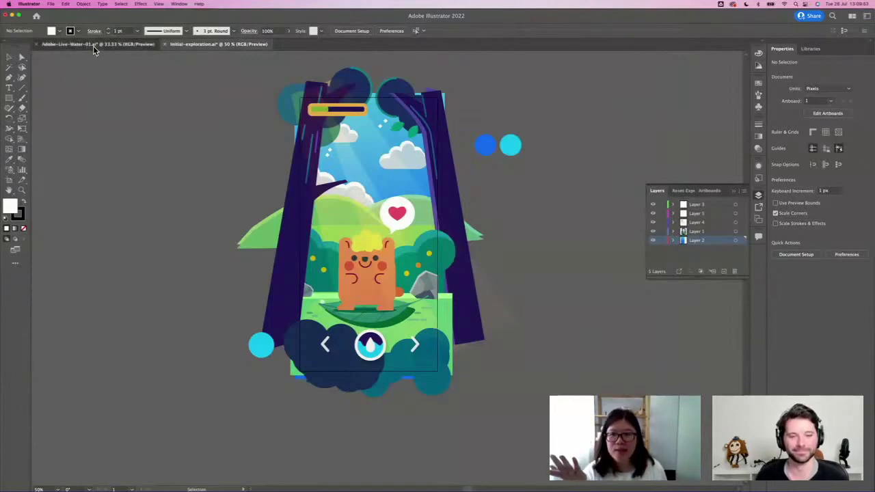
scroll(277, 137, down, 1)
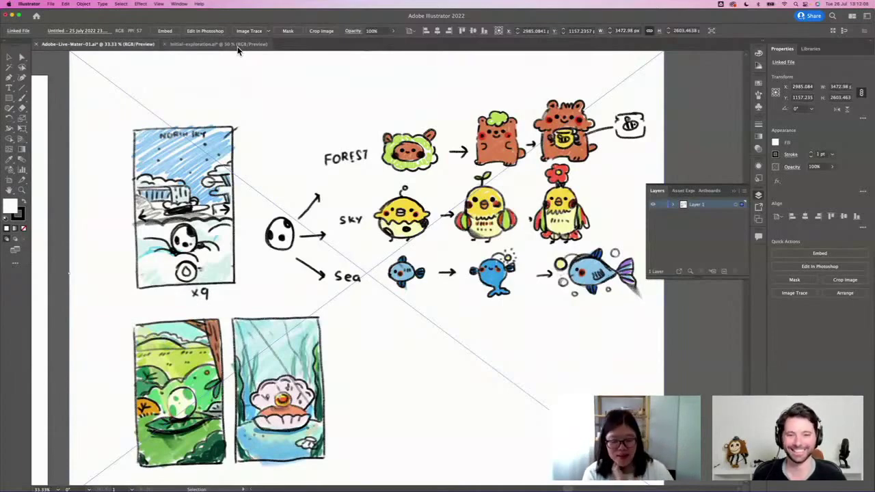
scroll(262, 81, down, 2)
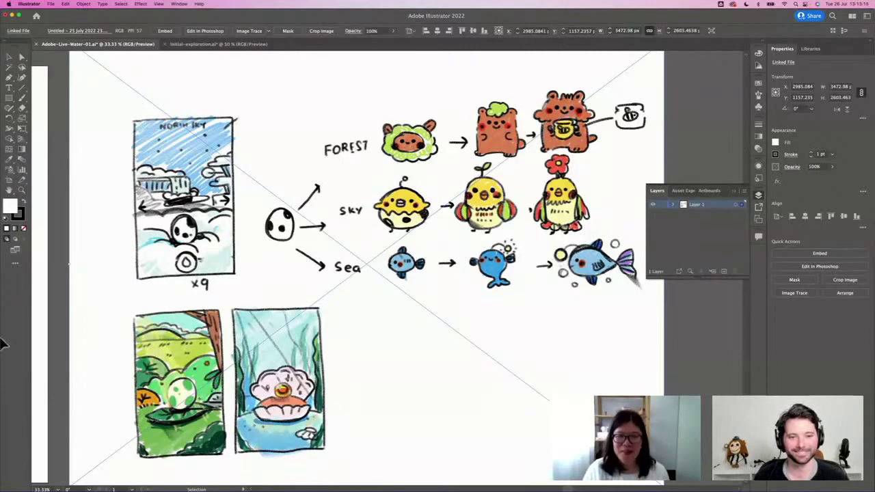
- Deselect the sketch sheet and view it side by side with the blank artboard
click(49, 247)
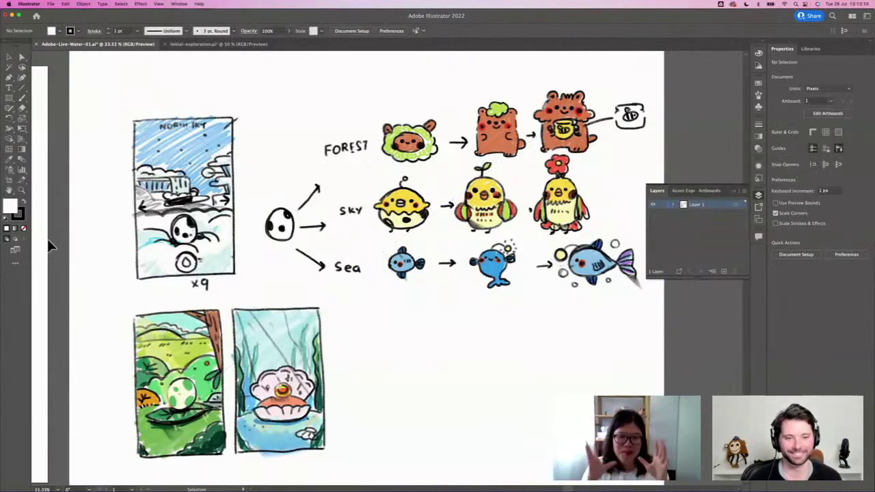
key(super+minus)
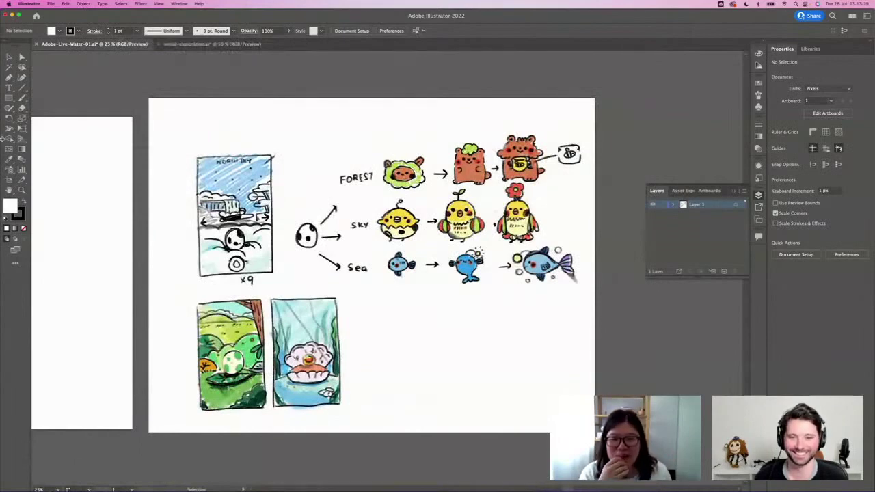
scroll(108, 125, left, 3)
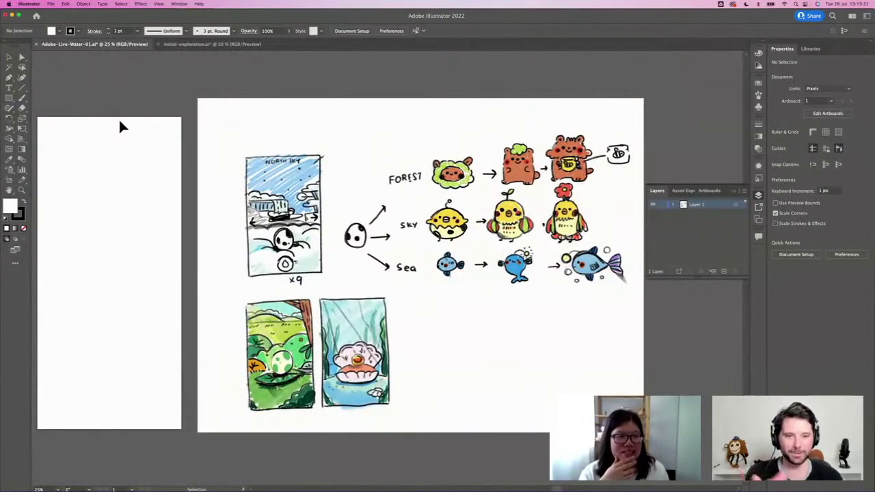
scroll(207, 162, left, 4)
scroll(207, 162, right, 3)
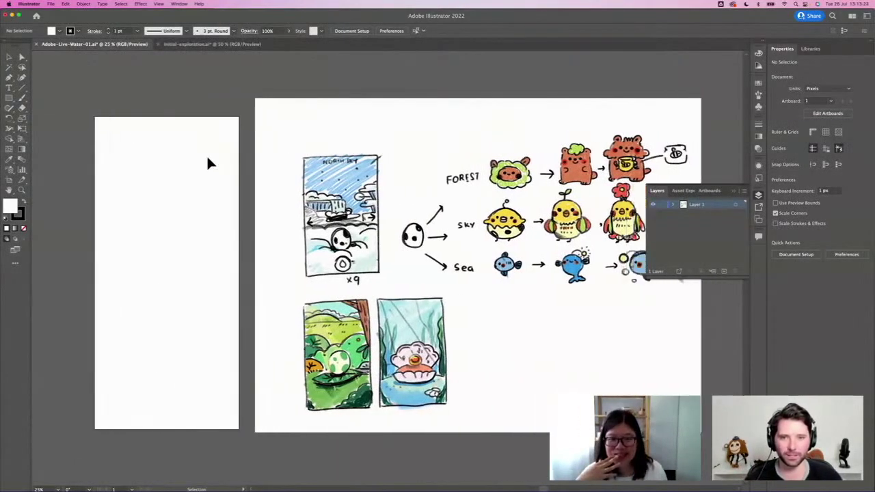
scroll(209, 163, right, 2)
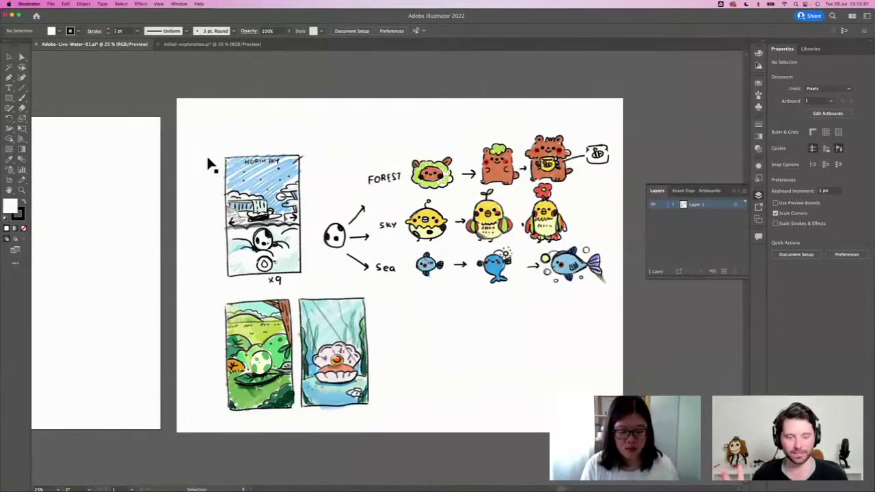
key(XF86AudioRaiseVolume)
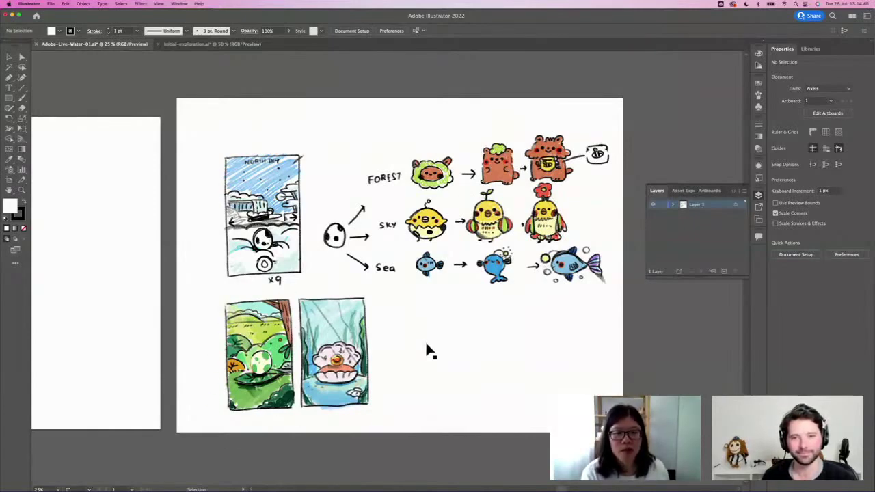
- Scale the sketch sheet down to about 2922 by 2191 px and set its opacity to 60%
scroll(427, 346, left, 3)
click(487, 179)
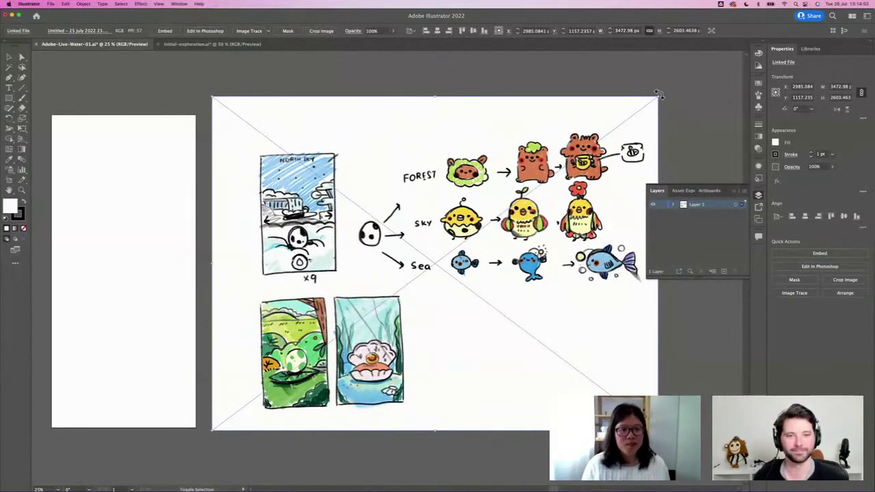
mouse_move(657, 97)
mouse_down()
mouse_move(583, 171)
mouse_move(598, 150)
mouse_up()
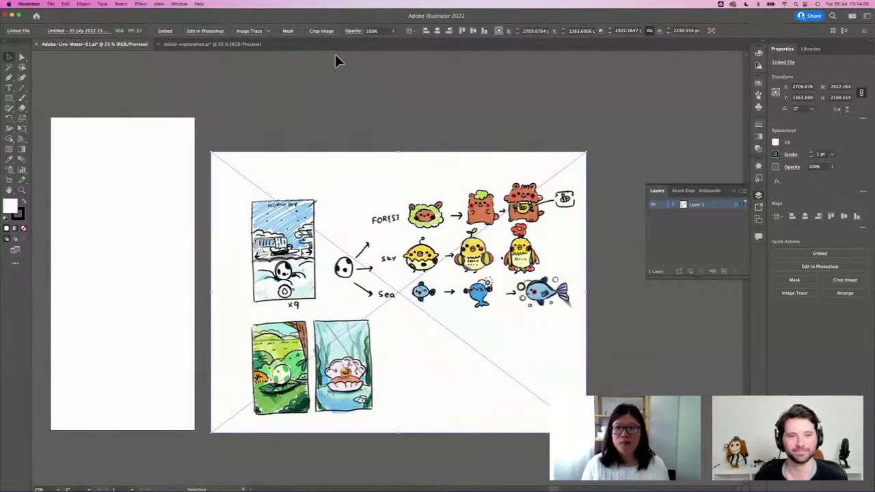
click(373, 31)
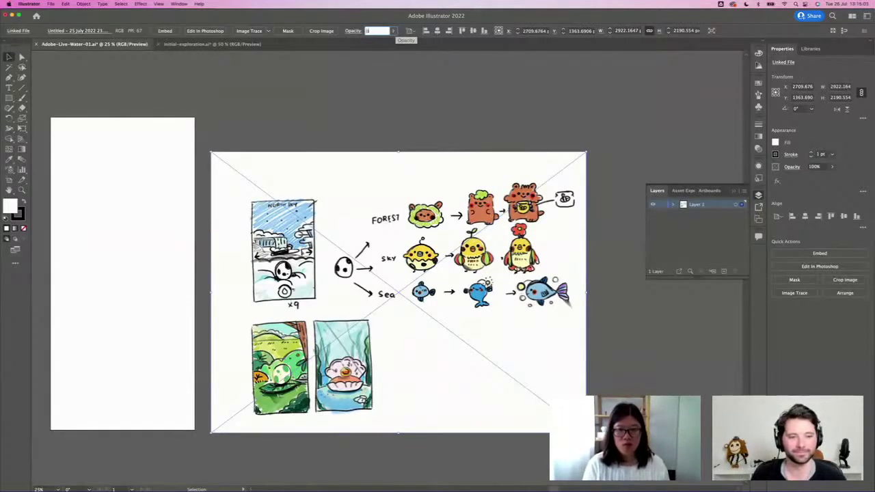
text(60)
key(Return)
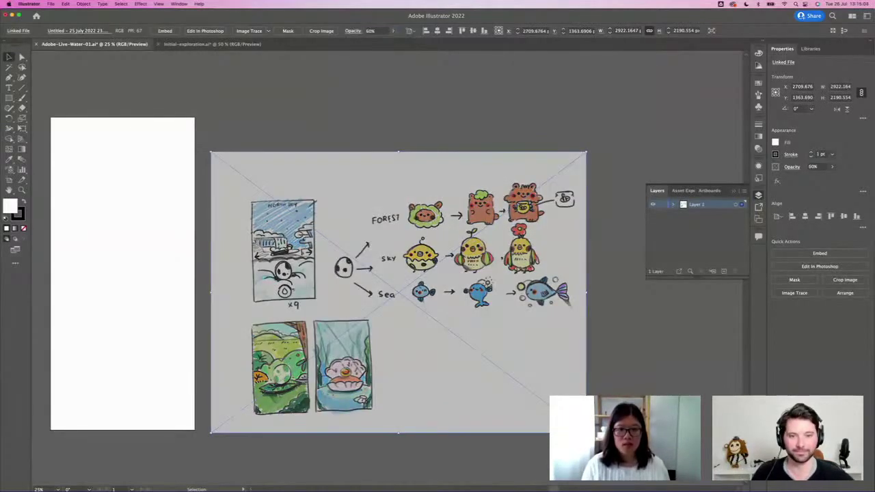
- Lock the layer holding the sketch sheet and add a new layer above it for the artwork
click(662, 205)
click(725, 272)
drag(513, 186, 417, 204)
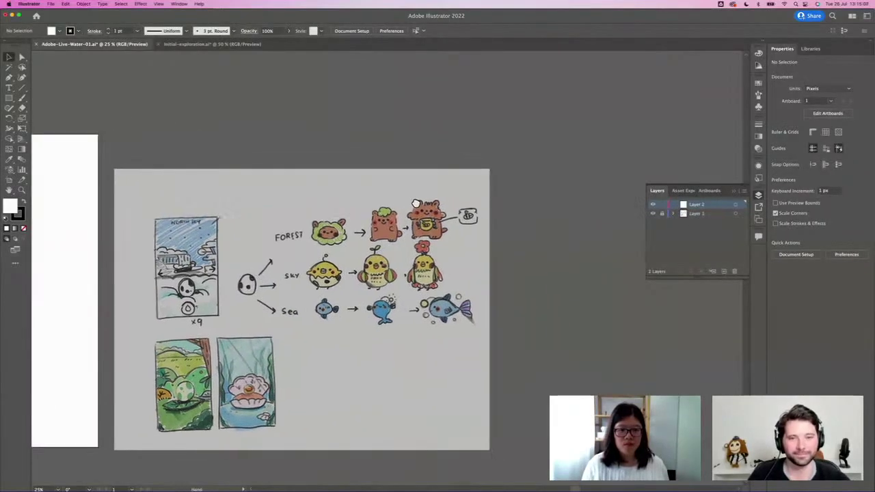
- Unlock the sketch sheet's layer, set the sheet's opacity to 30%, and lock the layer again
click(662, 213)
click(453, 225)
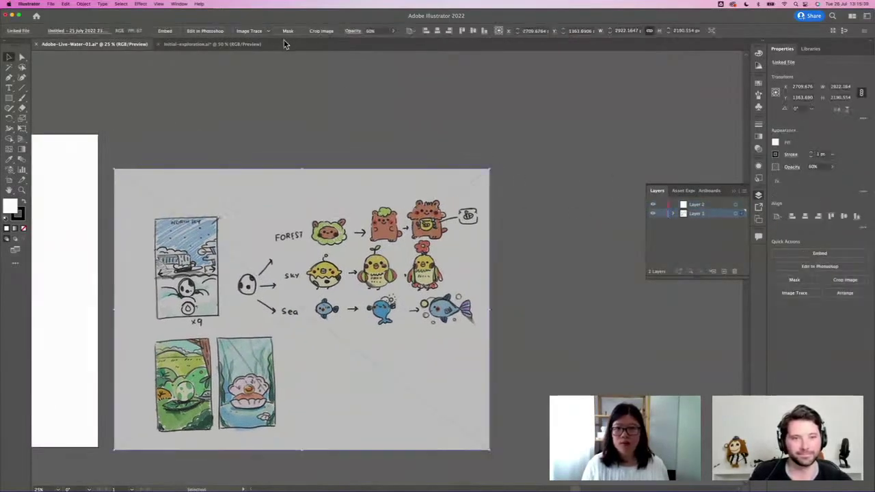
click(373, 31)
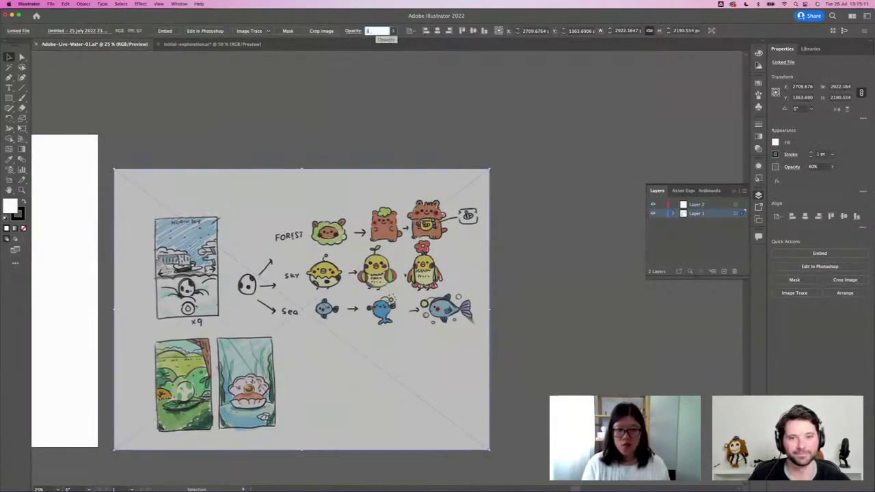
text(30)
key(Return)
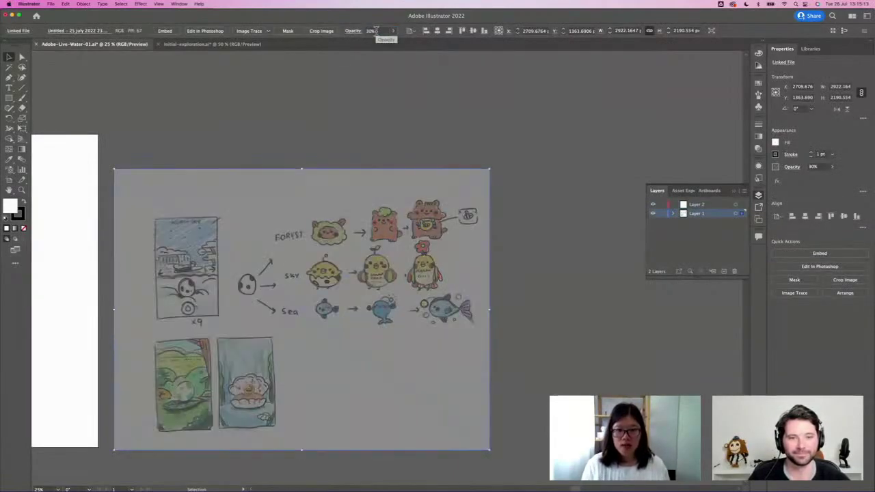
click(552, 182)
click(662, 214)
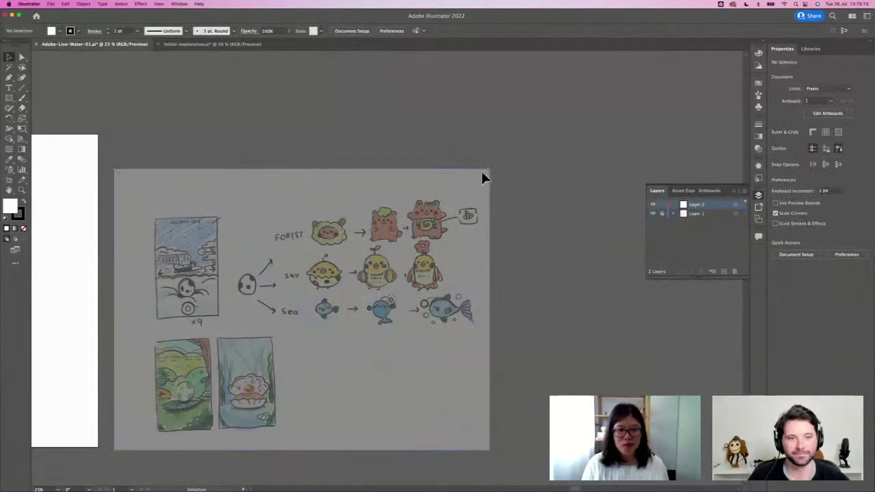
- Draw a rectangle about 183 by 190 px over the middle forest bear's body and remove its fill
scroll(452, 167, up, 3)
scroll(424, 206, up, 2)
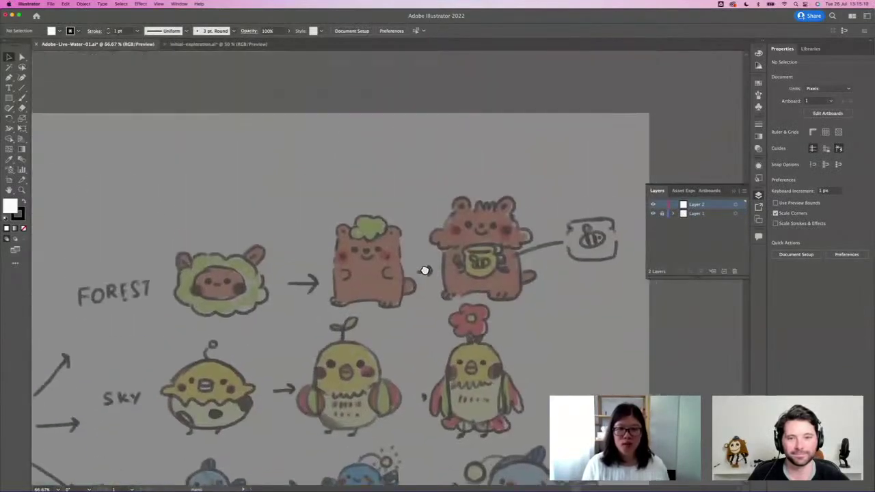
scroll(377, 208, up, 1)
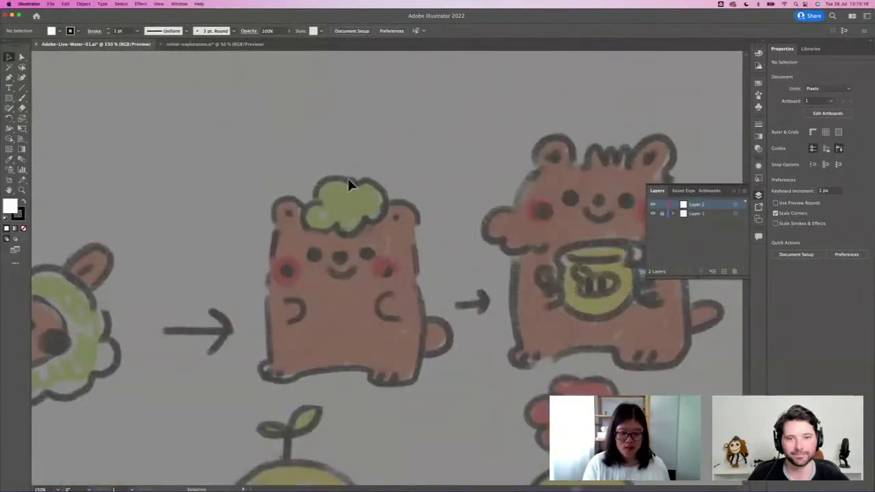
key(p)
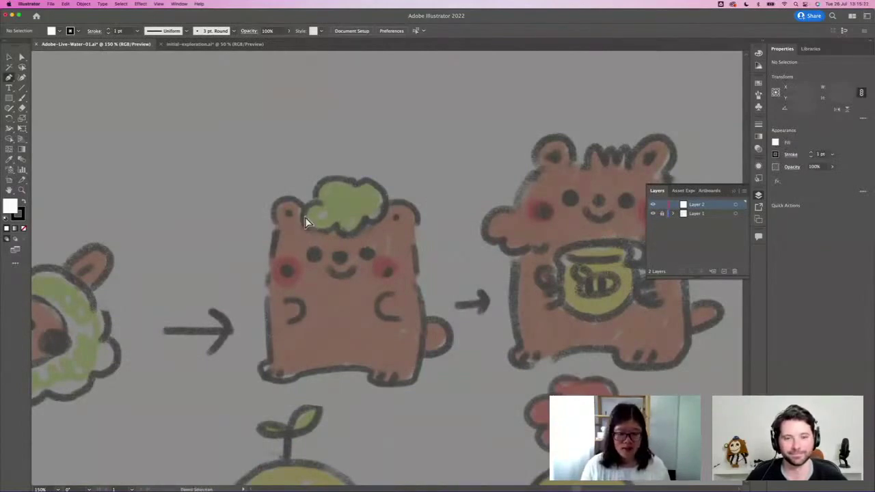
scroll(305, 217, up, 1)
key(m)
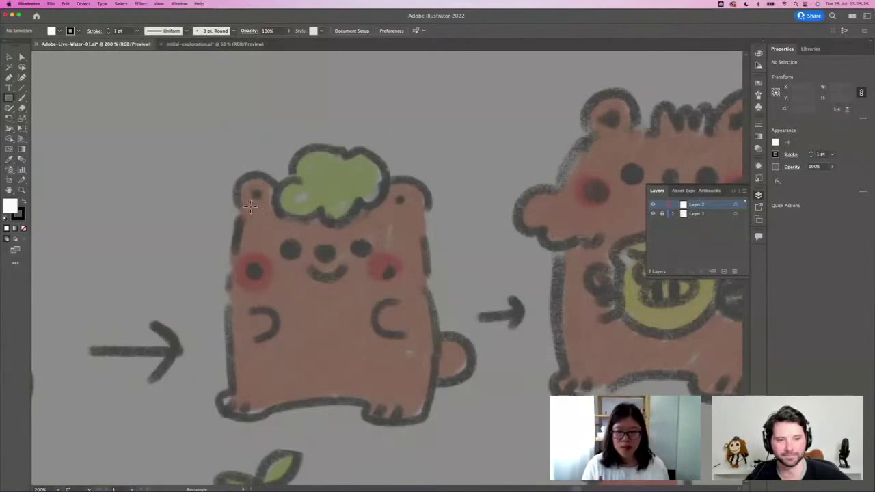
mouse_move(238, 199)
mouse_down()
mouse_move(279, 283)
mouse_move(424, 394)
mouse_up()
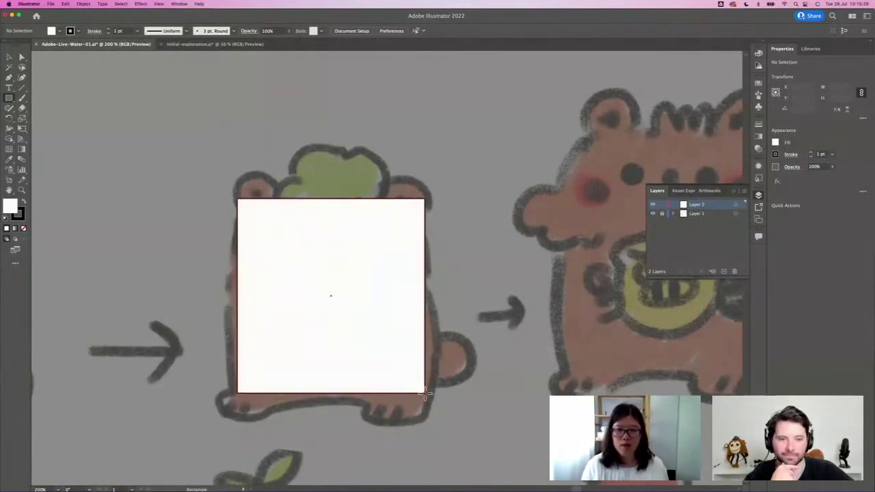
click(22, 229)
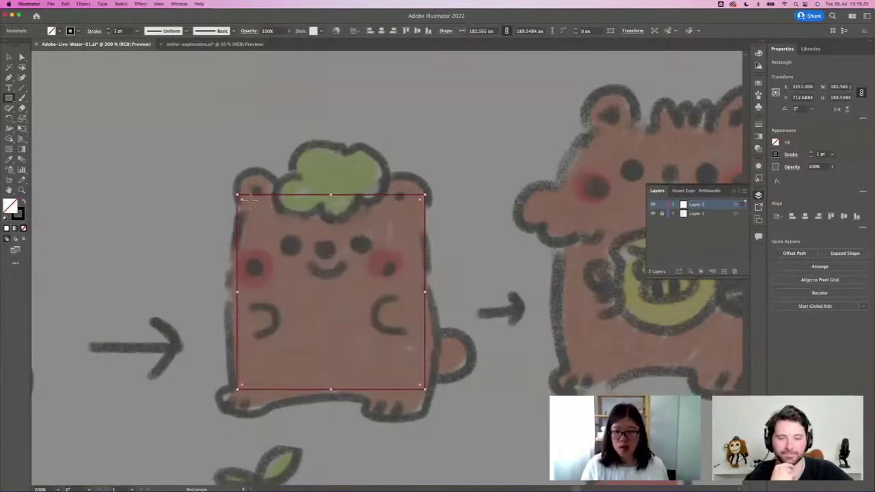
- Shape the bear's body from the rectangle: heighten it to about 208 px, with fully rounded upper corners and slightly rounded lower corners
key(a)
drag(242, 200, 322, 281)
key(v)
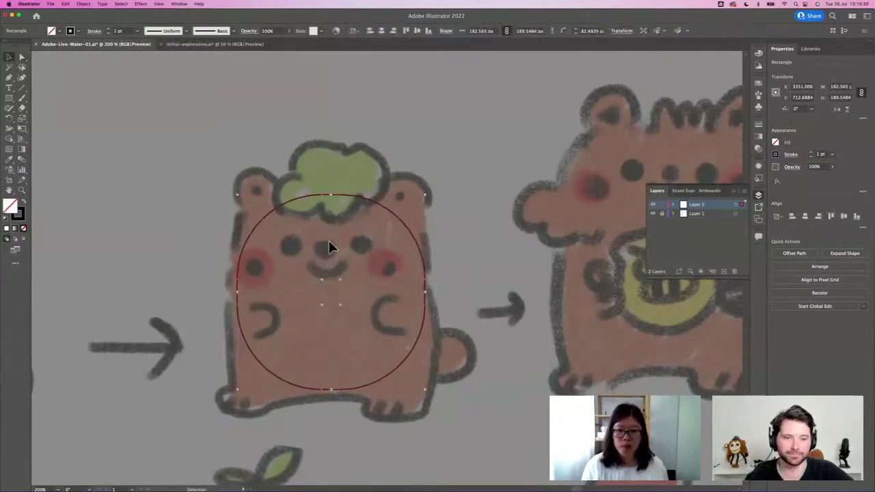
drag(332, 195, 331, 177)
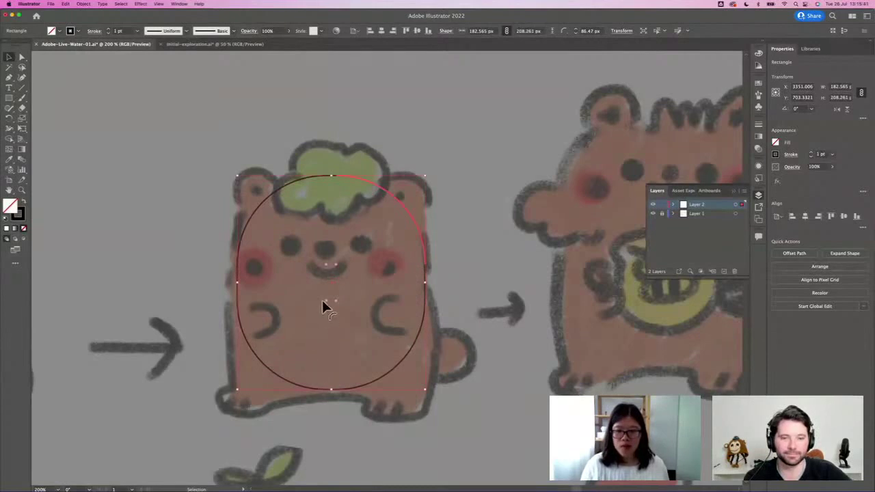
drag(335, 299, 393, 361)
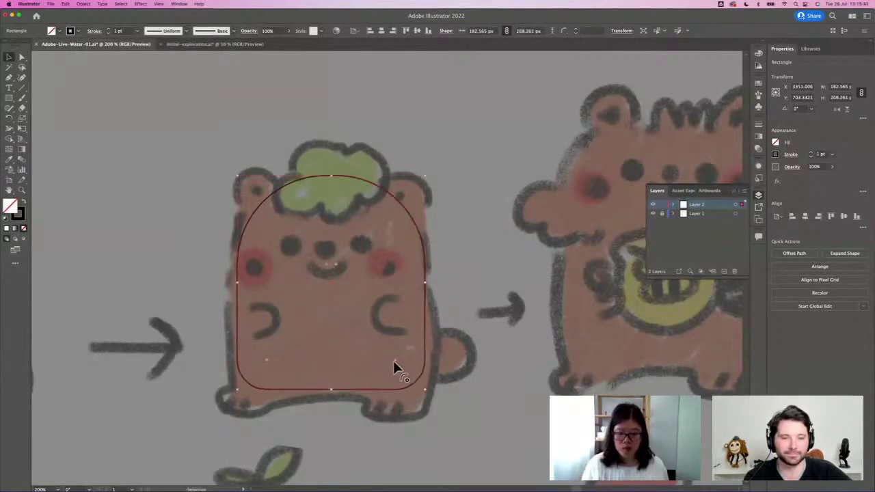
- Trace the bear's left foot as an open, straight-edged Pen tool path about 67 by 65 px, overlapping the body's lower edge
key(p)
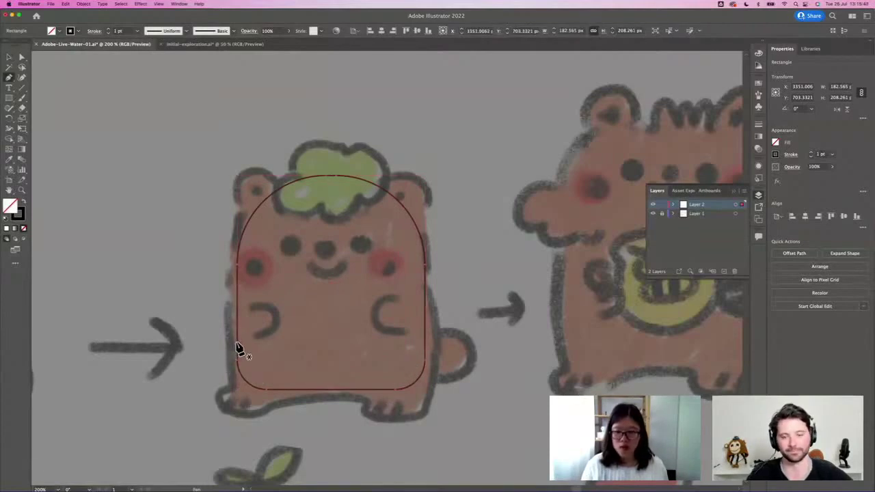
click(238, 349)
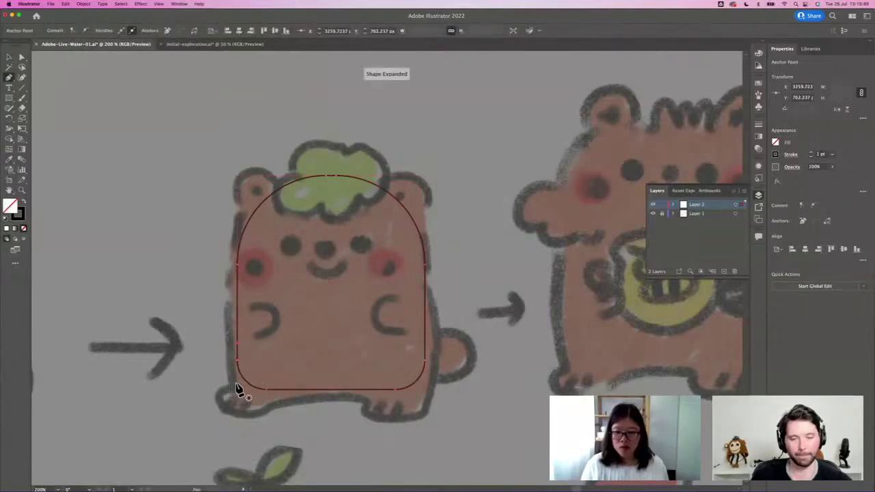
click(239, 353)
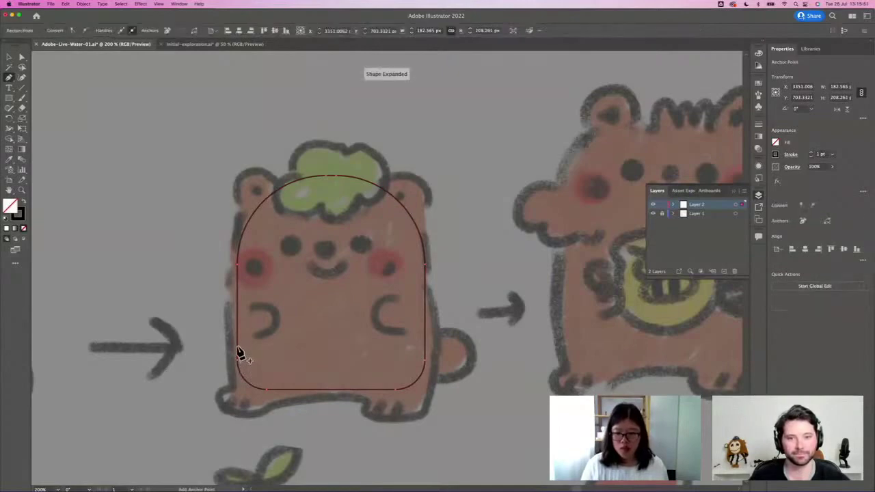
key(super+z)
click(235, 349)
click(232, 387)
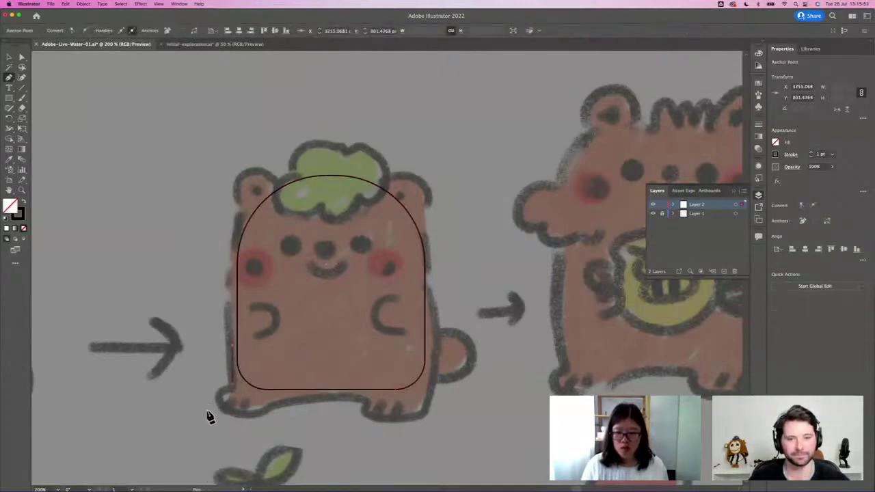
click(208, 413)
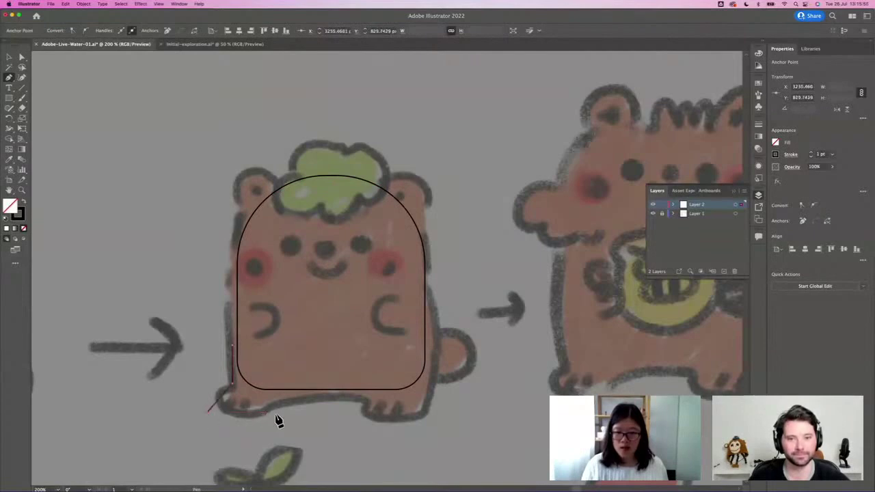
click(276, 411)
click(275, 380)
- Round the sharp corners of the bear's left foot path
key(v)
click(236, 359)
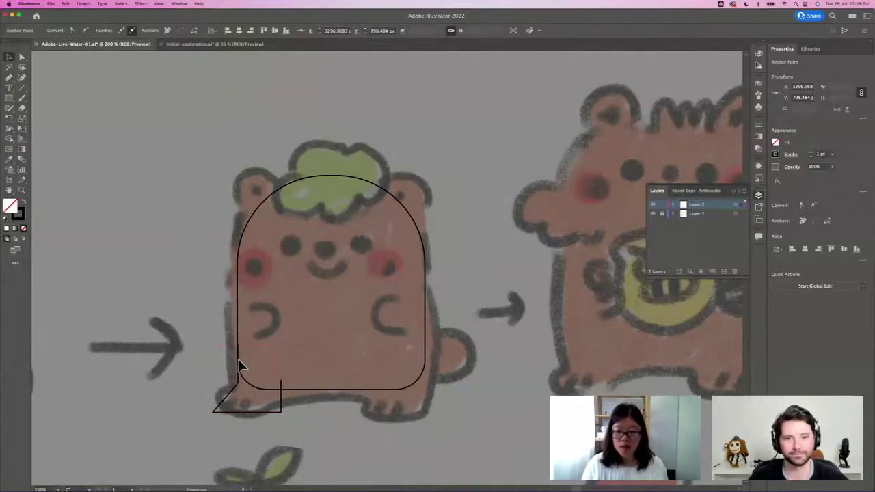
click(239, 361)
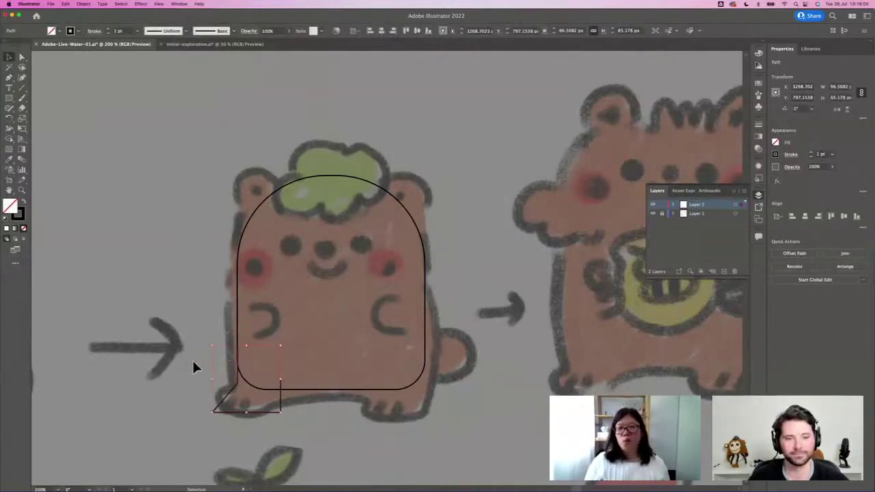
key(a)
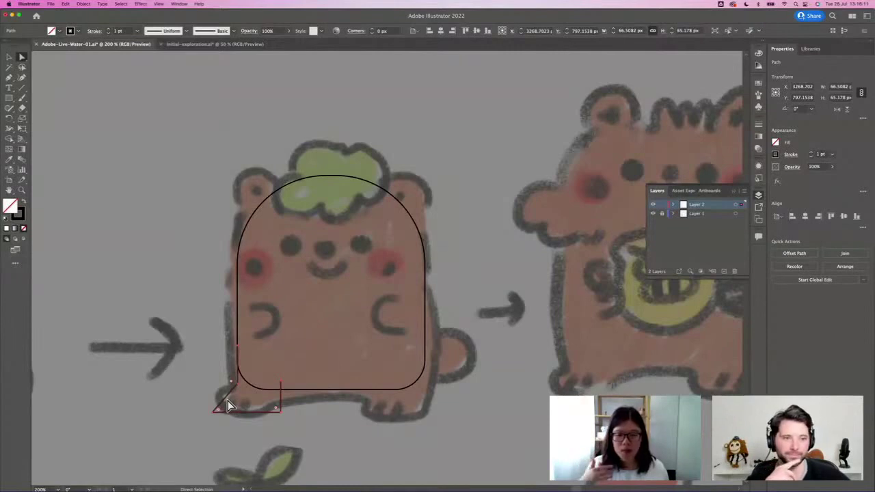
mouse_move(219, 411)
mouse_down()
mouse_move(238, 396)
mouse_move(227, 406)
mouse_up()
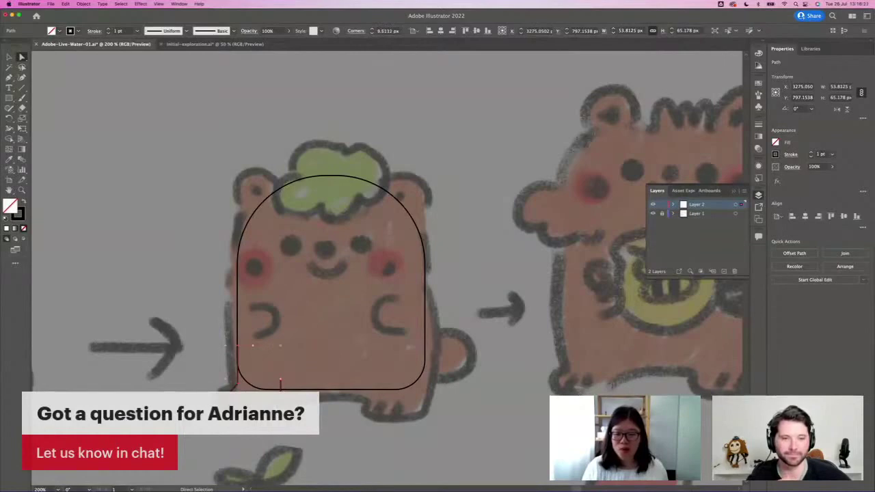
- Duplicate the foot path onto the bear's right foot and align its outer side with the body's edge
key(v)
drag(273, 386, 420, 385)
key(super+shift+a)
super+click(422, 380)
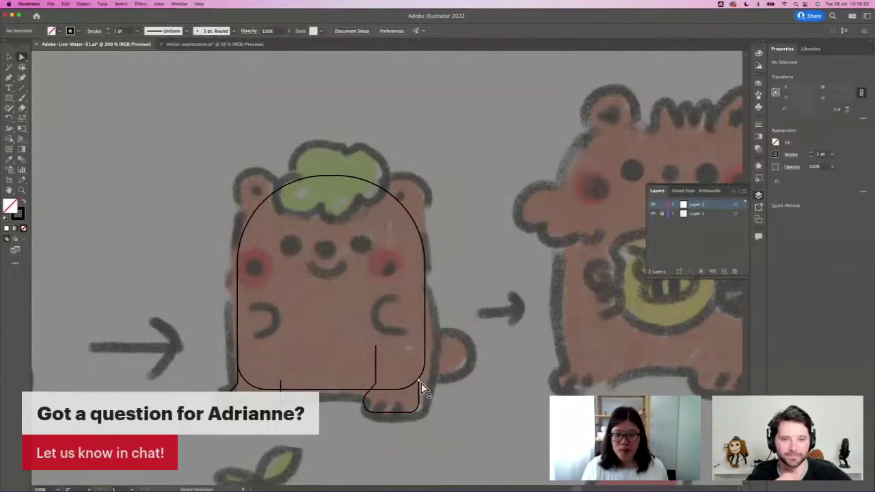
drag(418, 386, 423, 386)
key(super+shift+a)
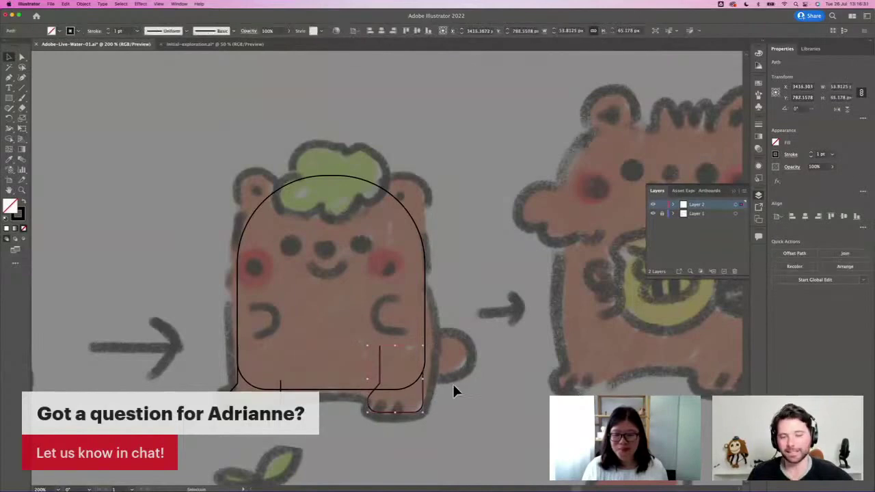
- Draw the bear's tail as a rectangle about 42 by 36 px overlapping the body and fully round its outer corners
key(m)
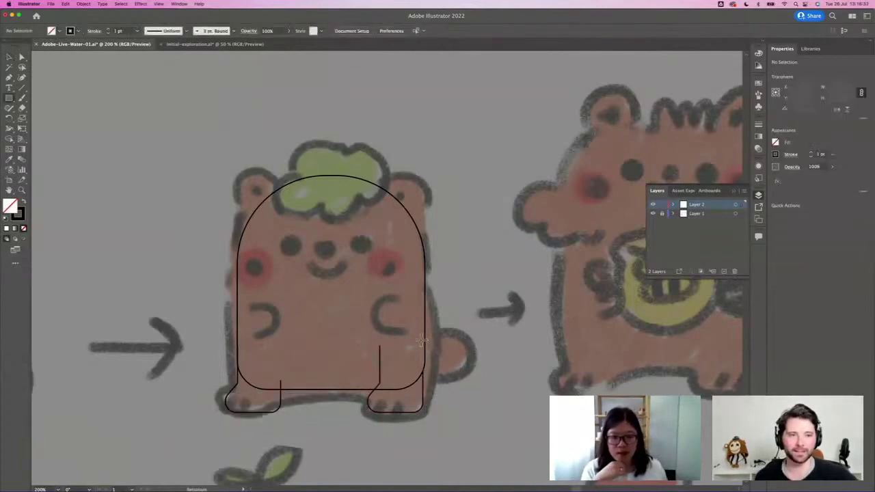
drag(412, 335, 454, 370)
key(a)
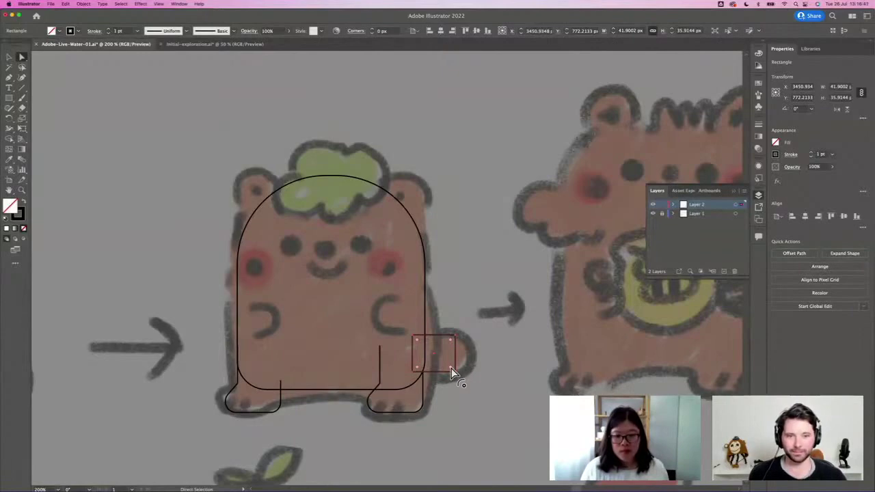
drag(452, 342, 433, 341)
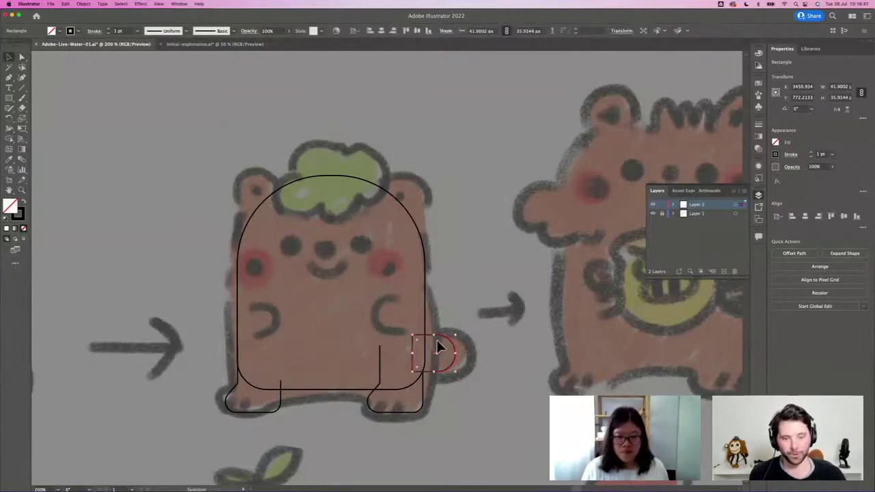
click(243, 177)
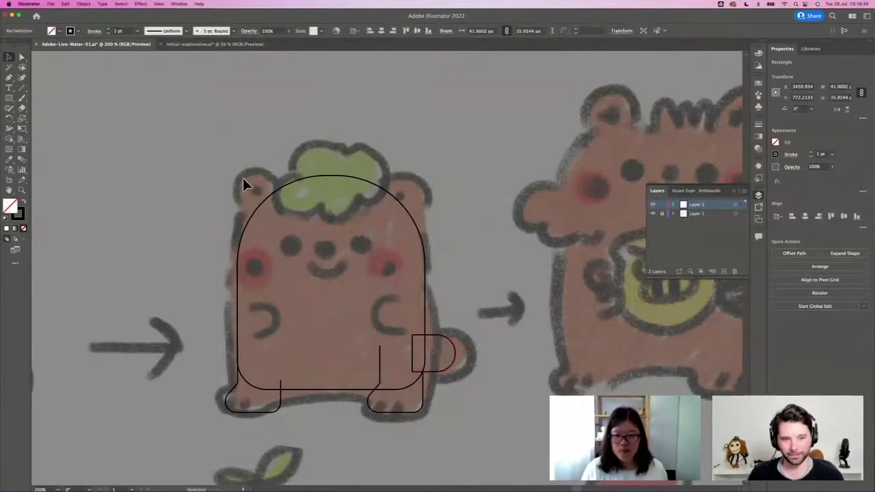
- Draw the bear's left ear as a rectangle about 41 by 69 px with fully rounded top corners and duplicate it for the right ear
key(m)
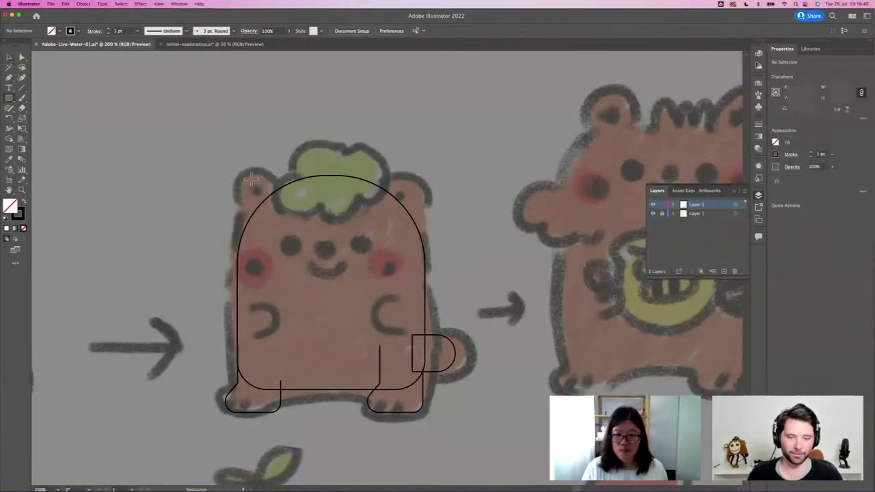
drag(238, 171, 279, 239)
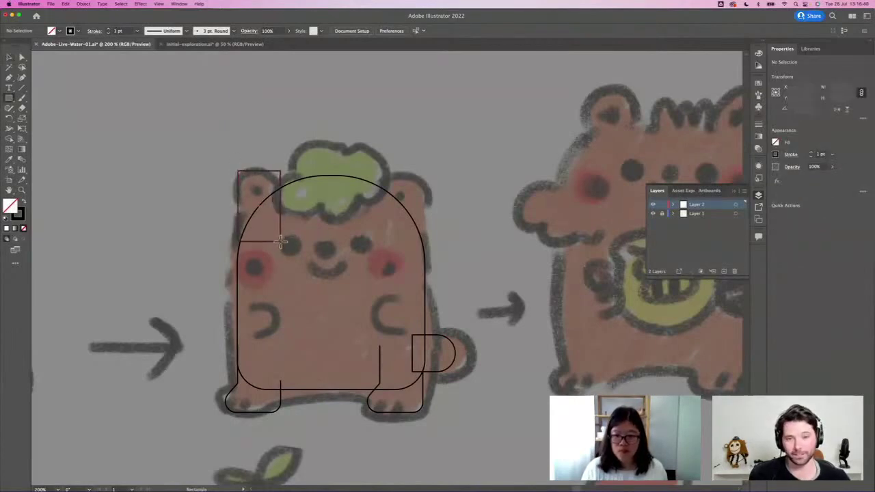
key(a)
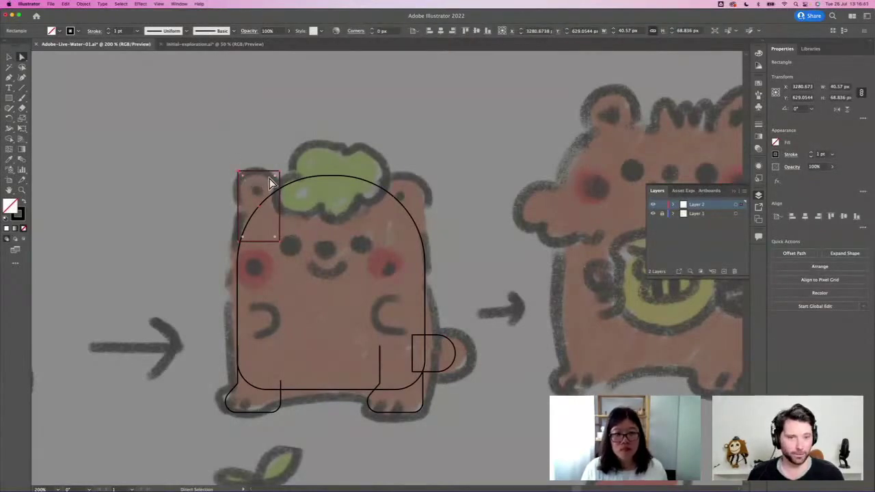
drag(275, 177, 267, 213)
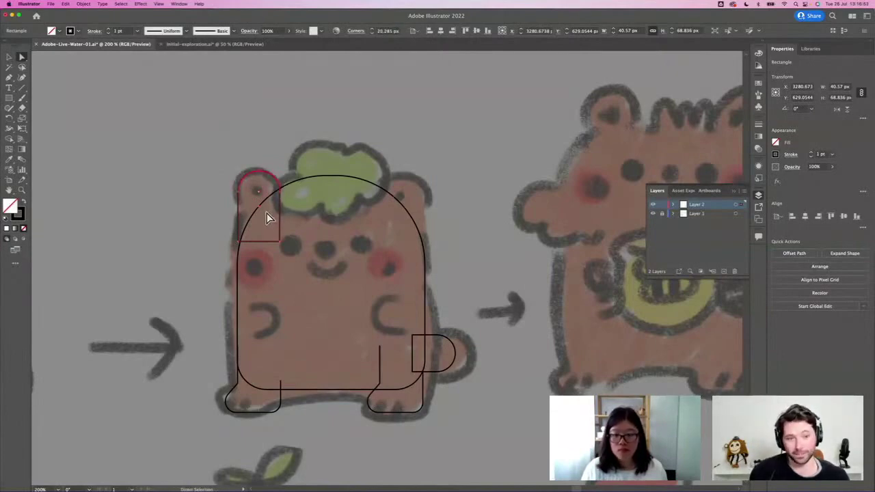
key(v)
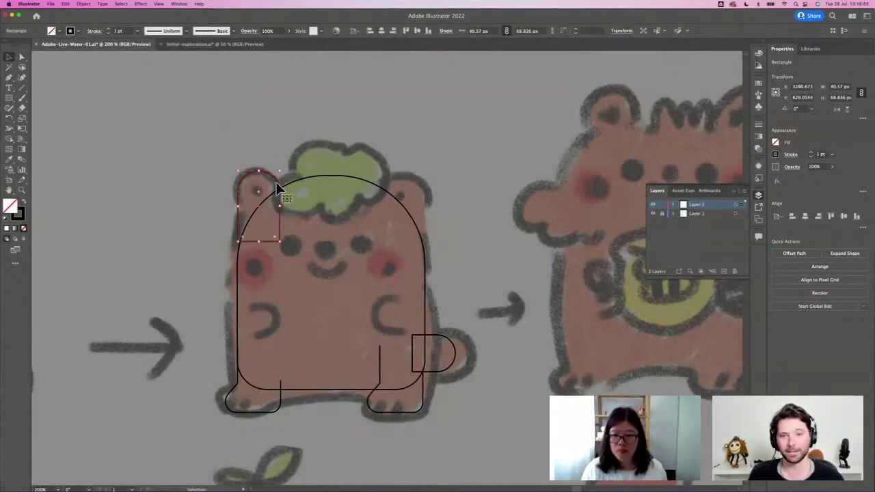
drag(275, 182, 420, 185)
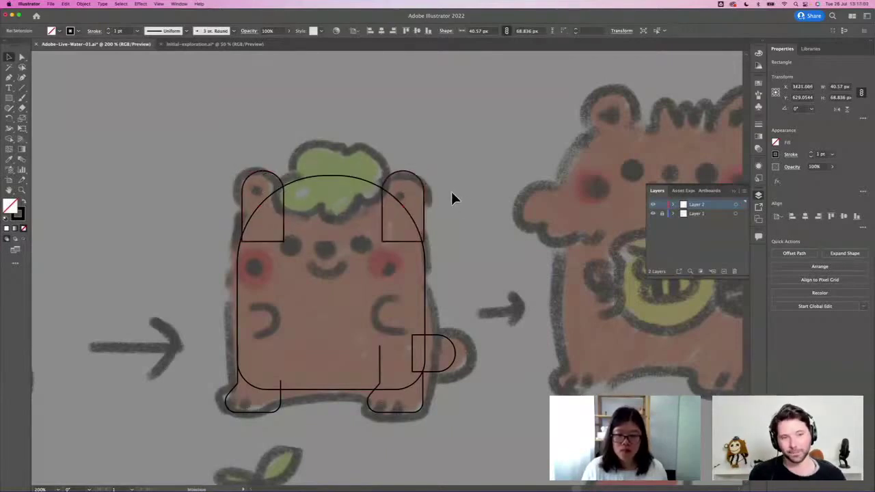
- Draw the bear's left eye as a circle about 17 px wide and duplicate it for the right eye
click(452, 195)
key(m)
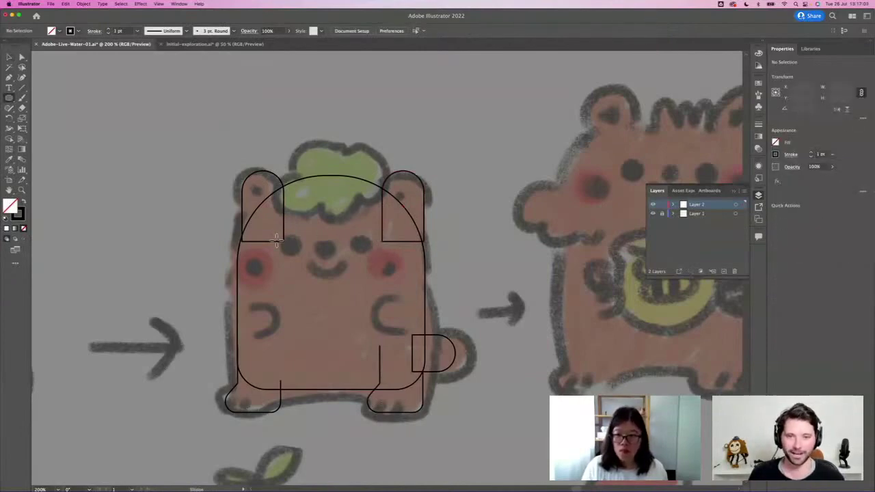
drag(281, 237, 362, 245)
key(v)
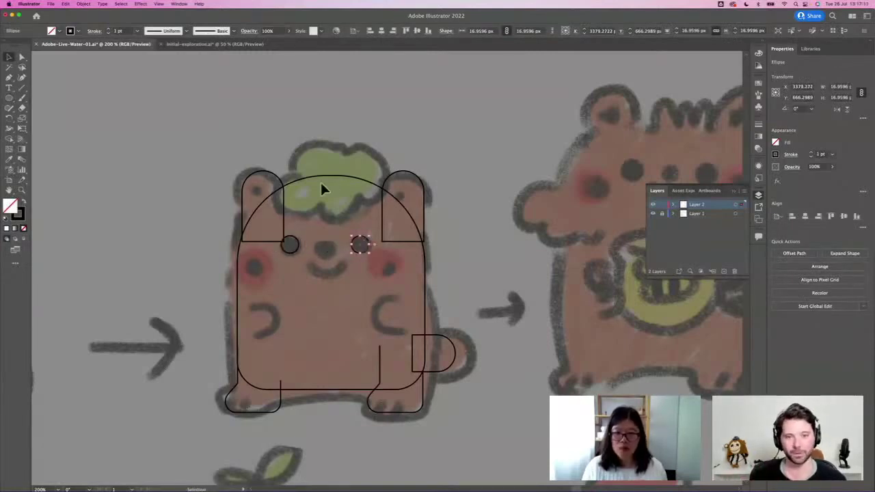
click(358, 113)
- Draw the bear's nose as a rectangle about 21 by 17 px and fully round its bottom corners
key(super+equal)
key(super+equal)
key(super+equal)
key(super+equal)
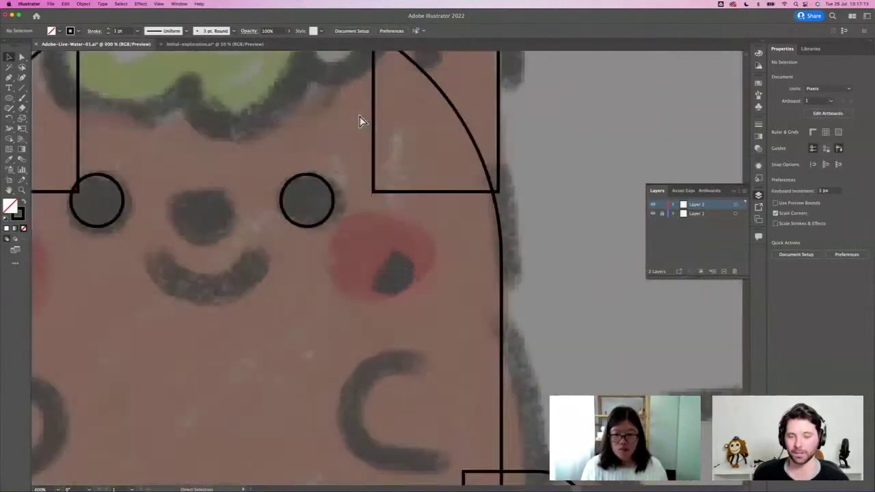
scroll(337, 202, left, 5)
scroll(337, 202, up, 2)
key(l)
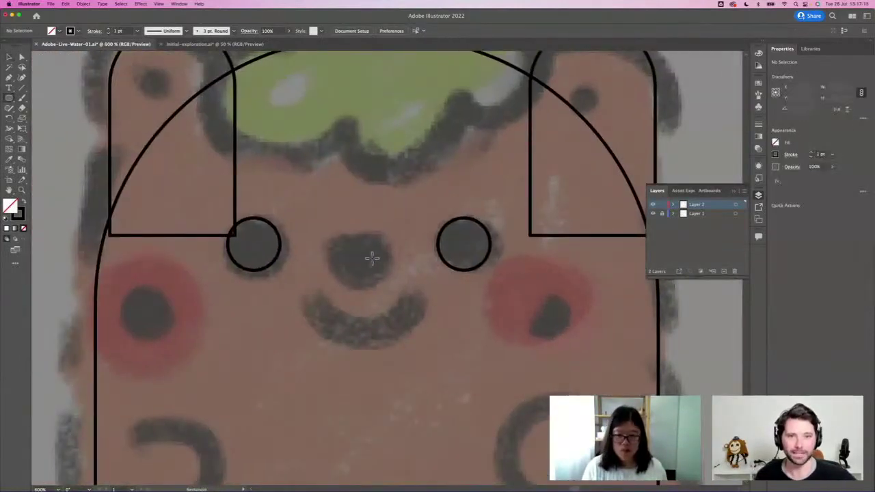
drag(327, 236, 391, 288)
key(v)
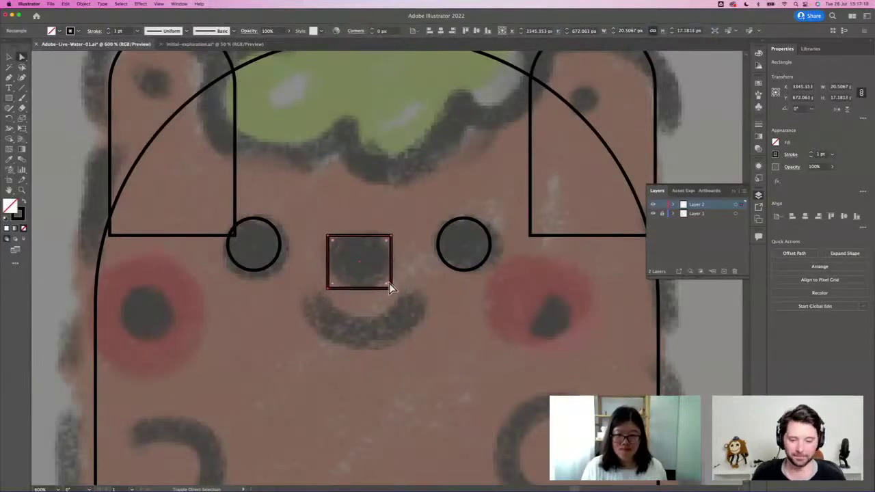
drag(386, 285, 361, 241)
click(86, 240)
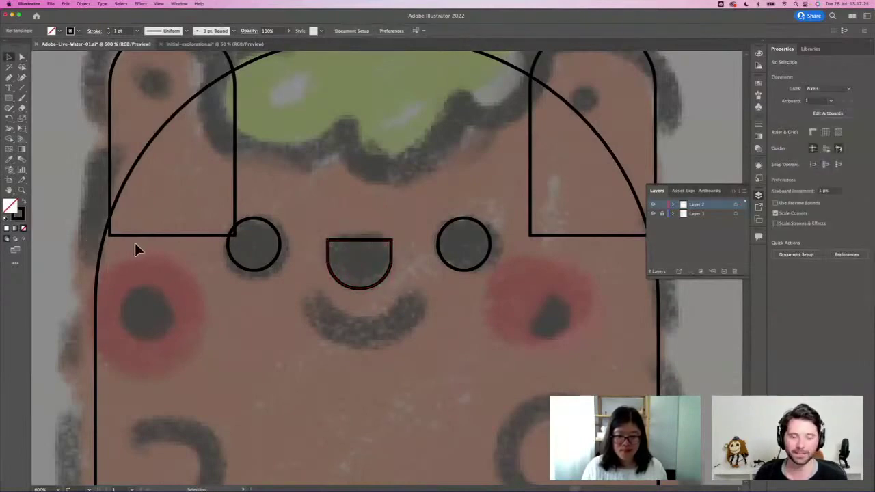
- Draw the bear's smile as an ellipse about 40 by 41 px around the nose and delete its upper half
key(m)
key(l)
drag(307, 214, 428, 339)
key(a)
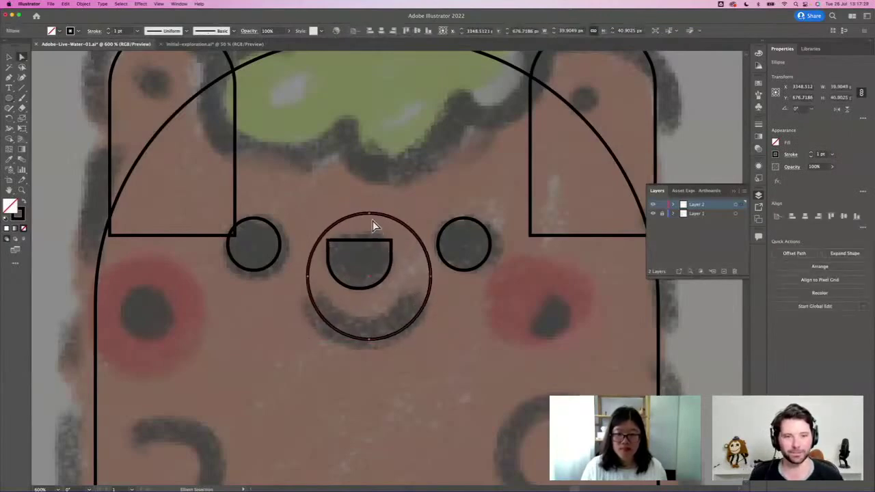
click(369, 213)
key(Delete)
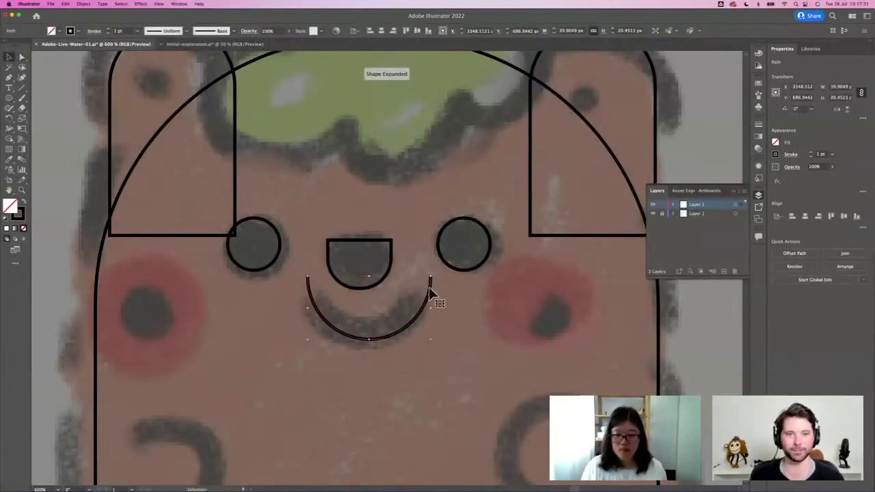
drag(432, 291, 424, 294)
click(43, 128)
- Draw the bear's left arm as a rectangle about 40 by 30 px and fully round its inner corners
key(super+minus)
key(super+minus)
scroll(188, 236, down, 3)
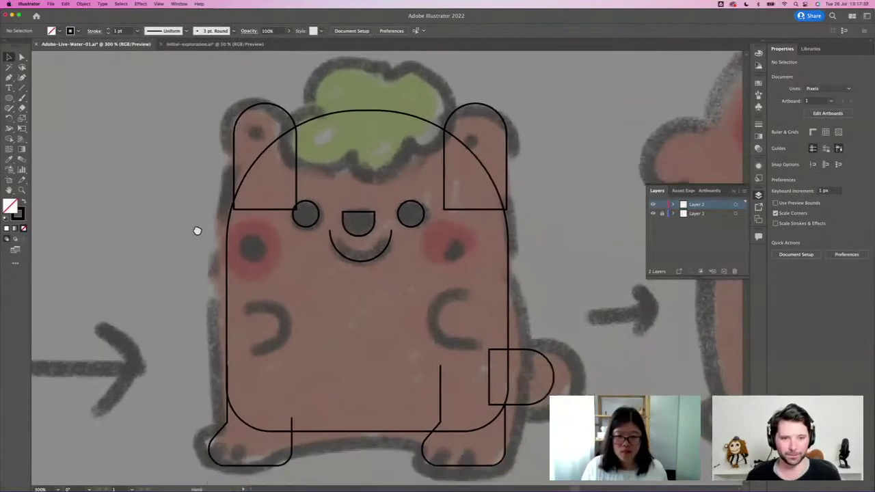
key(super+equal)
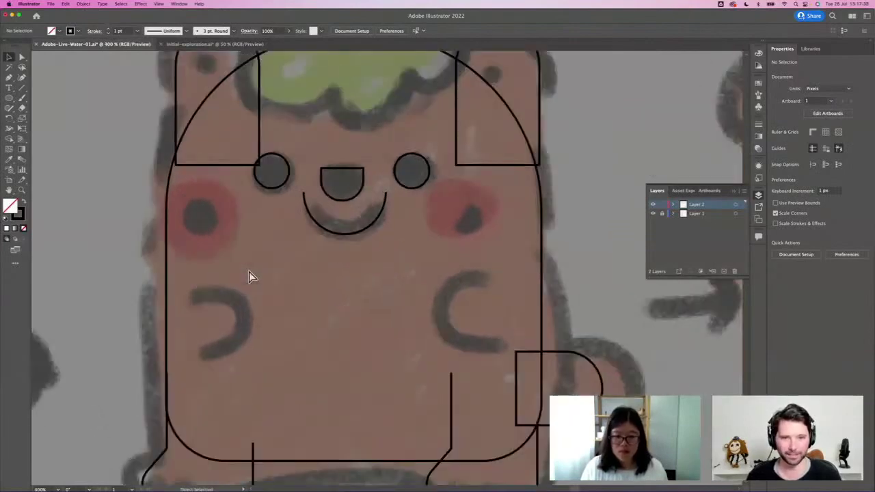
key(m)
drag(197, 272, 279, 334)
key(v)
drag(274, 278, 232, 294)
- Remove the straight outer side of the left arm shape to leave an open path
key(p)
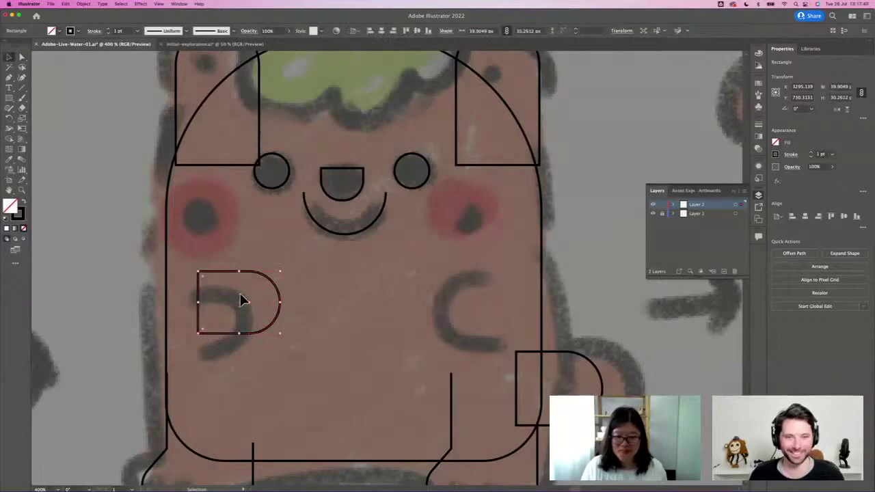
click(198, 302)
key(Delete)
key(a)
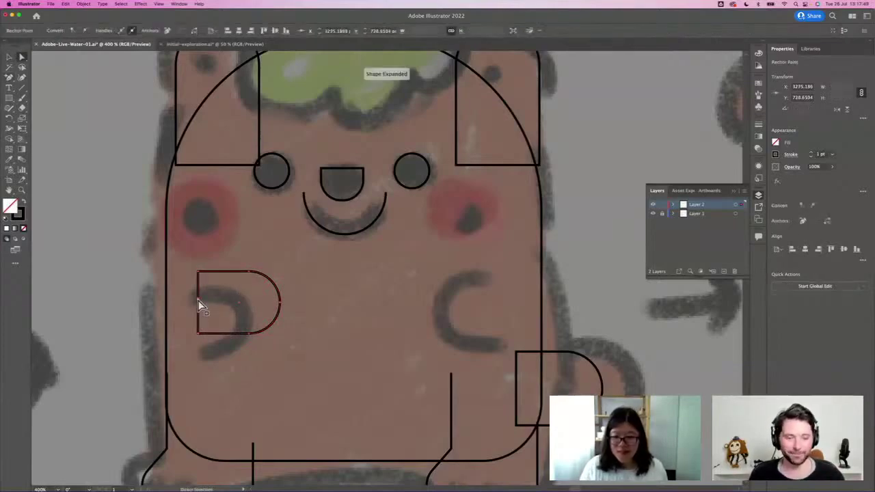
click(148, 265)
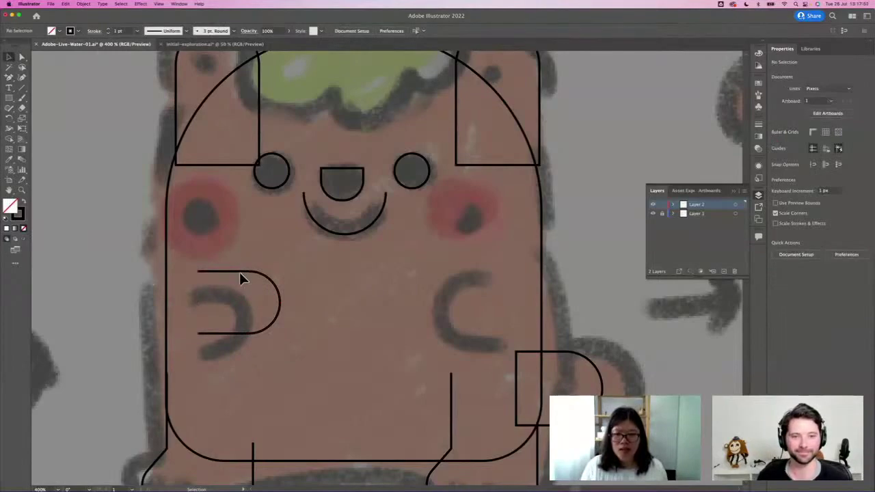
- Duplicate the open arm path horizontally onto the other side of the bear's body for the right arm
click(258, 273)
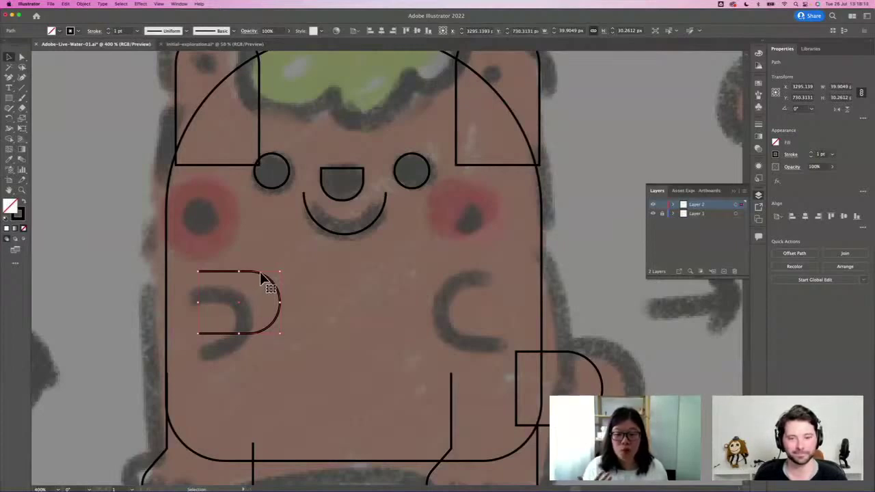
drag(262, 277, 444, 281)
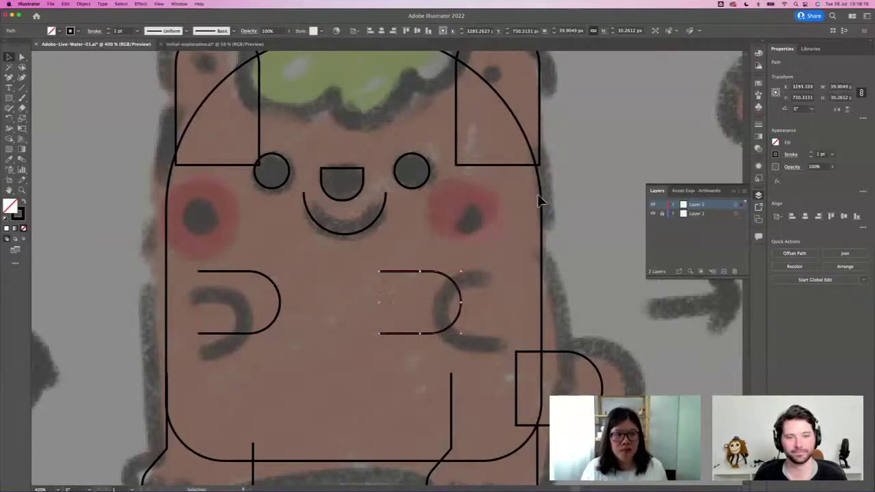
scroll(808, 56, left, 1)
click(810, 49)
click(783, 50)
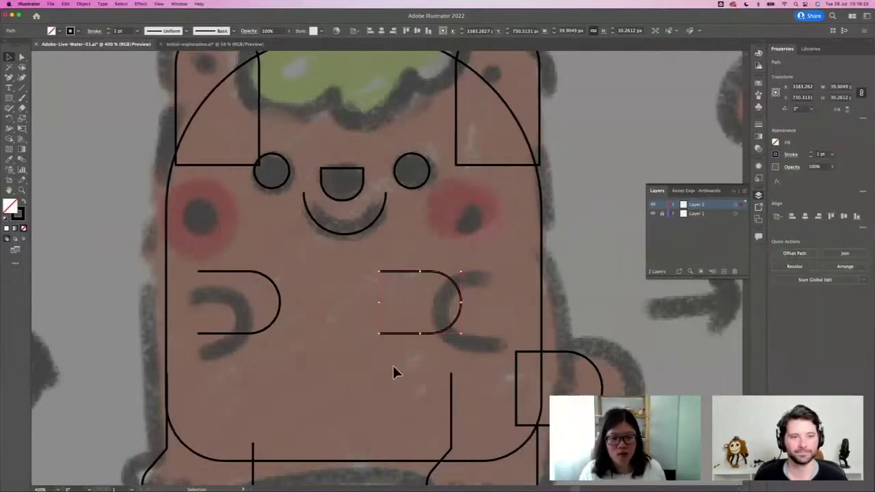
- Reflect the duplicated arm across the vertical axis and move it outward over the sketched right arm
right_click(458, 295)
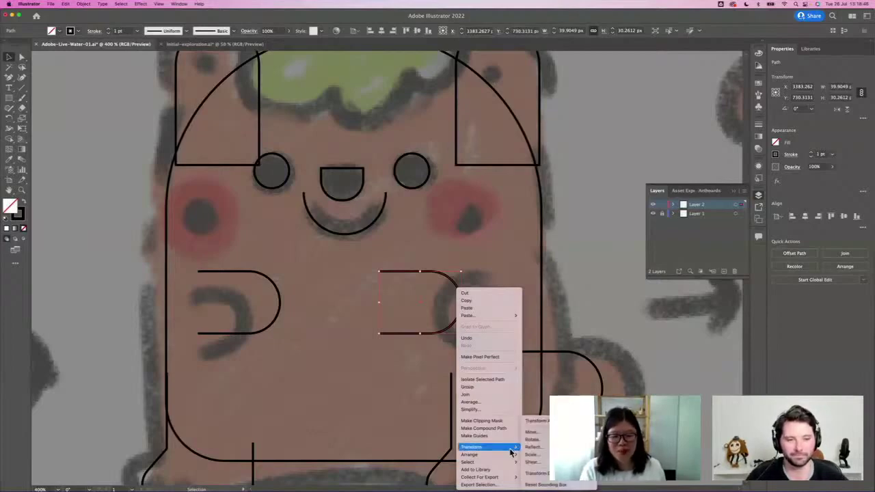
mouse_move(510, 454)
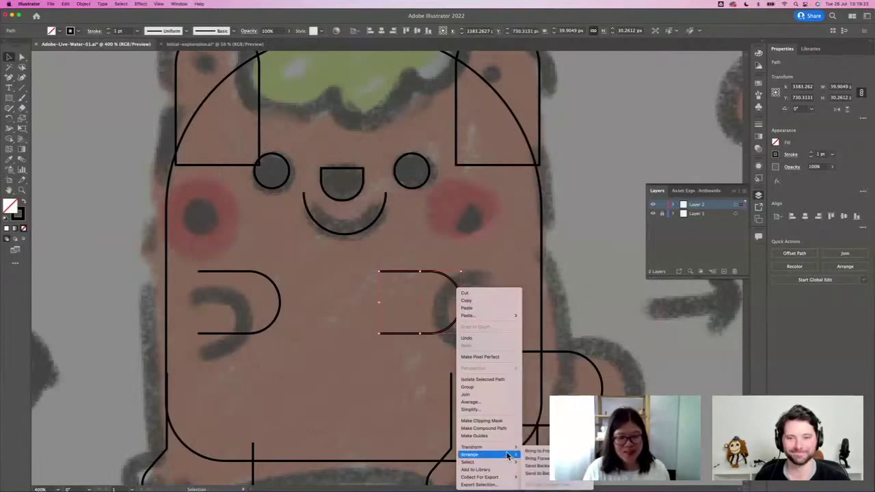
click(532, 447)
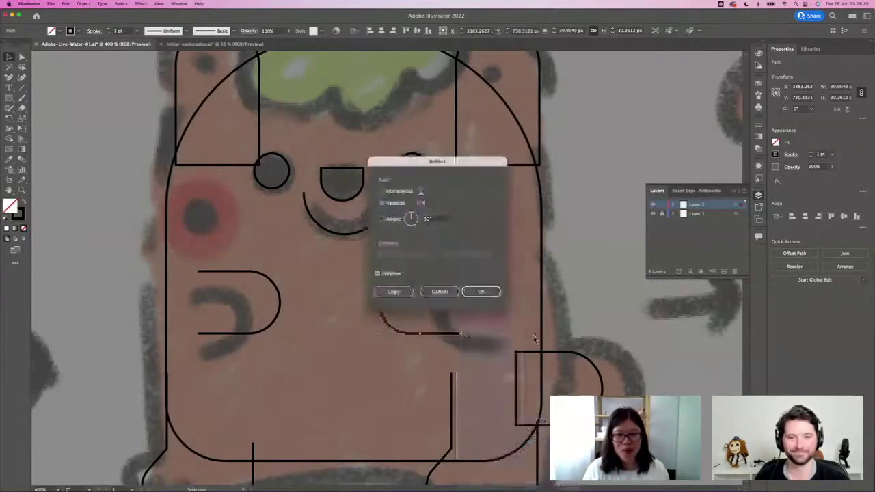
click(479, 292)
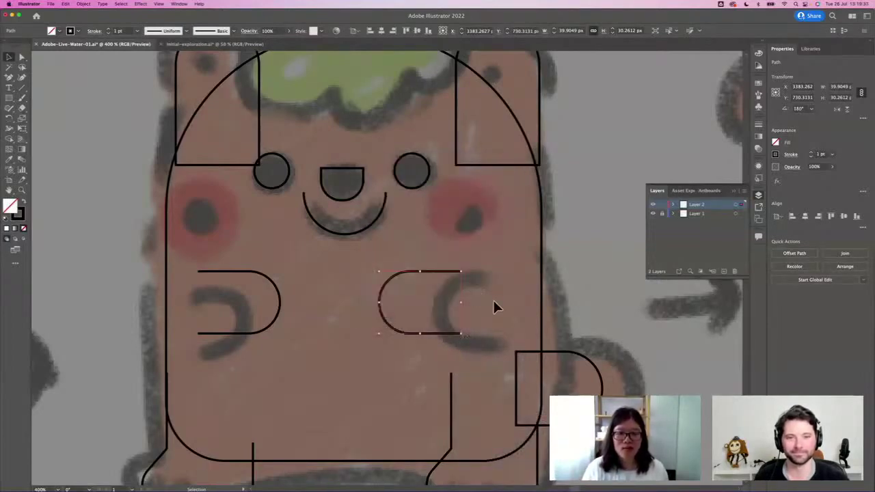
drag(449, 279, 480, 275)
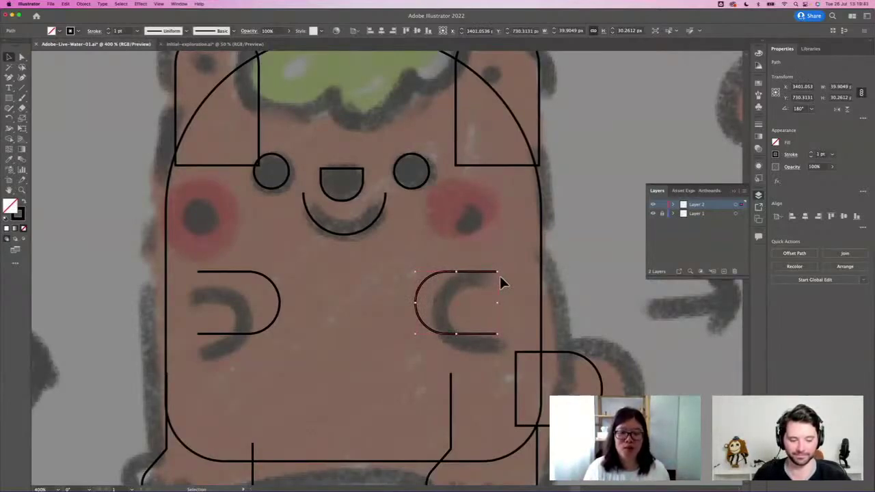
- Move the bear's right ear slightly inward from the body's edge
scroll(500, 278, up, 2)
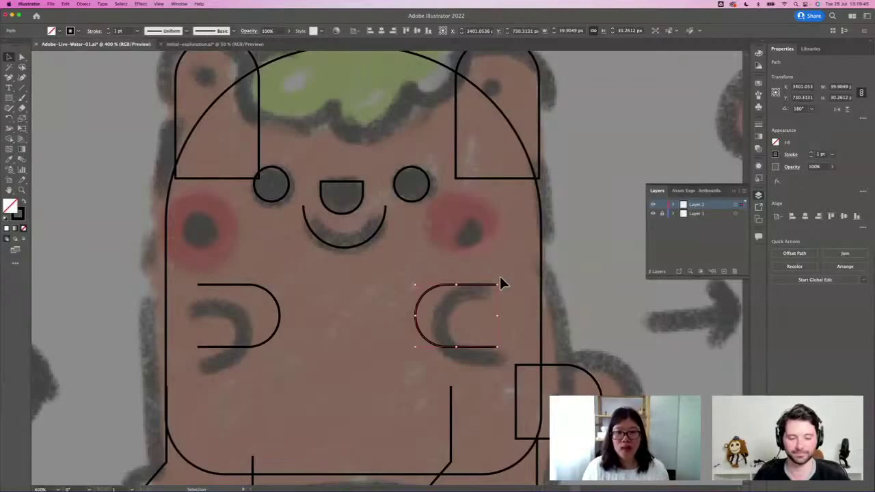
scroll(502, 283, up, 5)
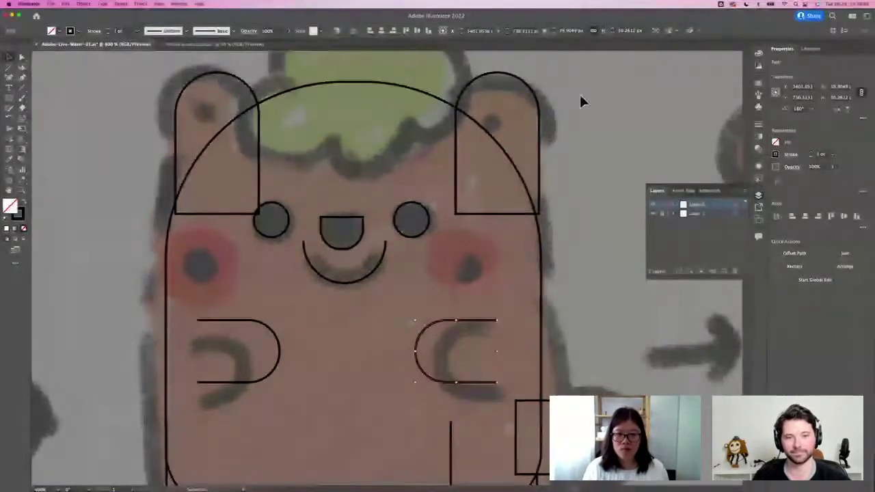
drag(533, 88, 527, 94)
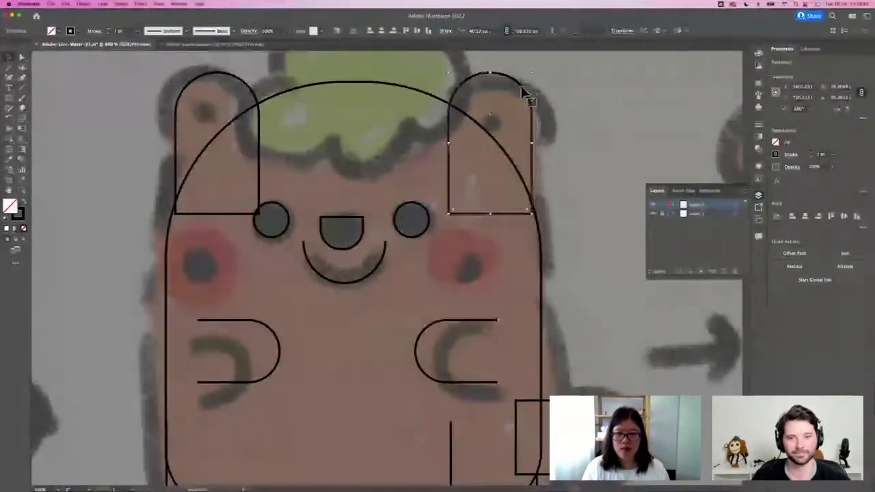
click(565, 116)
- Draw the bear's left cheek as a circle about 37 px wide and duplicate it for the right cheek
key(super+minus)
key(super+equal)
drag(552, 196, 558, 239)
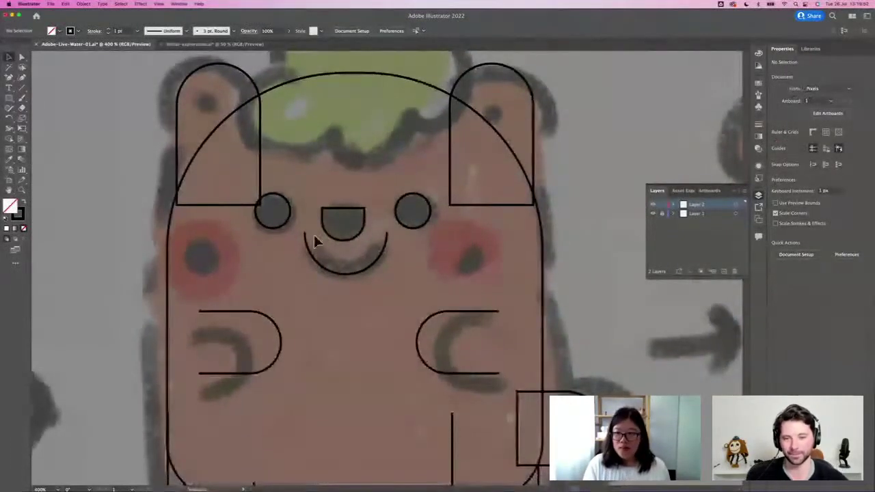
click(9, 98)
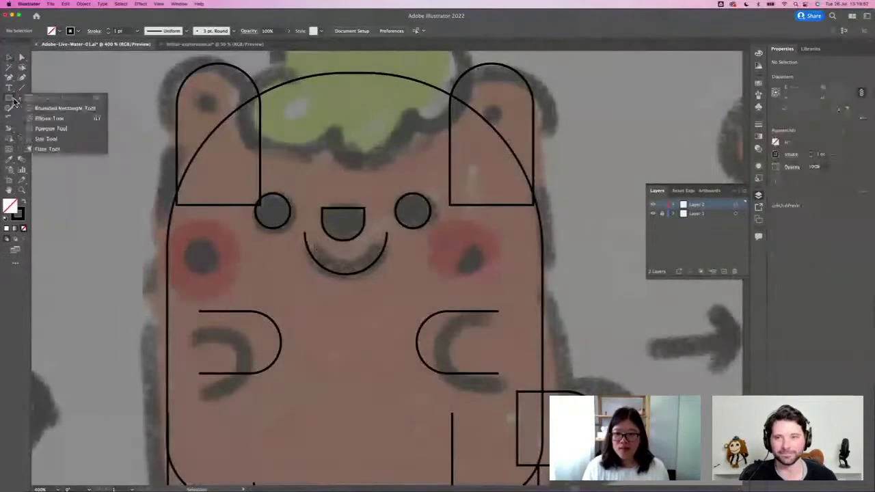
drag(177, 226, 252, 302)
key(v)
mouse_move(242, 239)
mouse_down()
mouse_move(244, 228)
mouse_move(501, 235)
mouse_up()
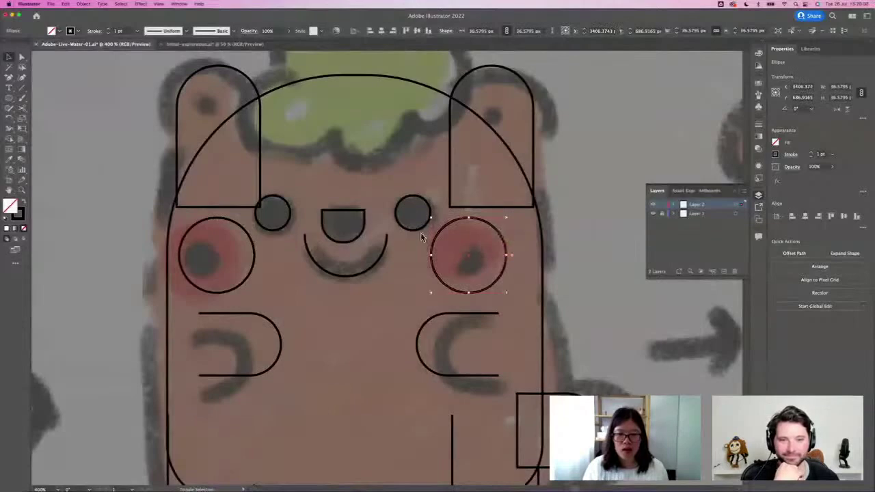
click(574, 230)
- Draw a diagonal toe line about 11 by 8 px on the bear's left foot and duplicate it for a second toe
key(super+minus)
drag(529, 361, 534, 338)
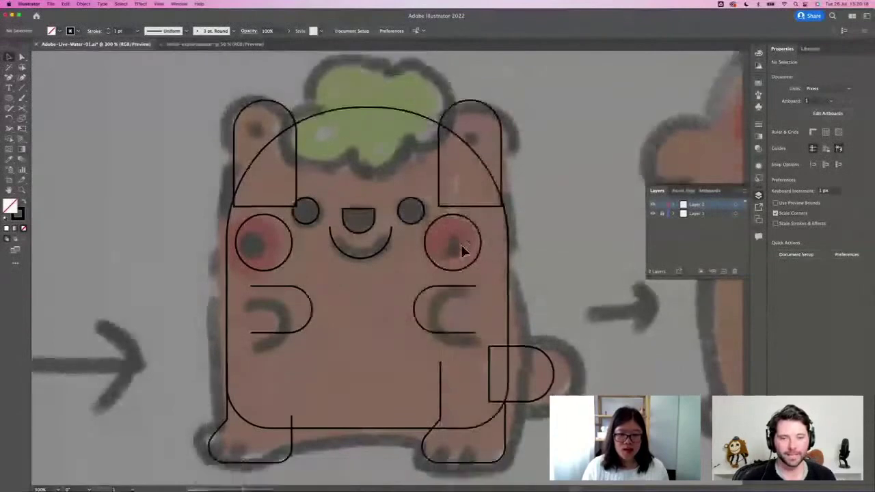
scroll(328, 376, down, 4)
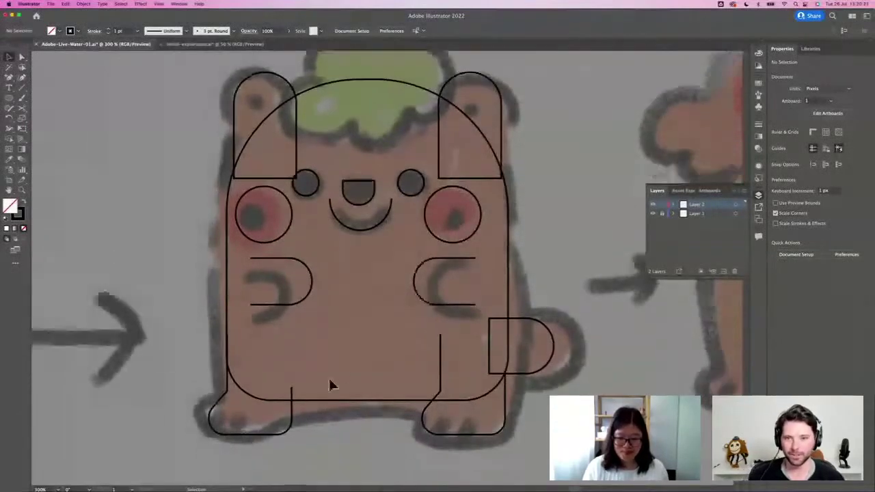
key(p)
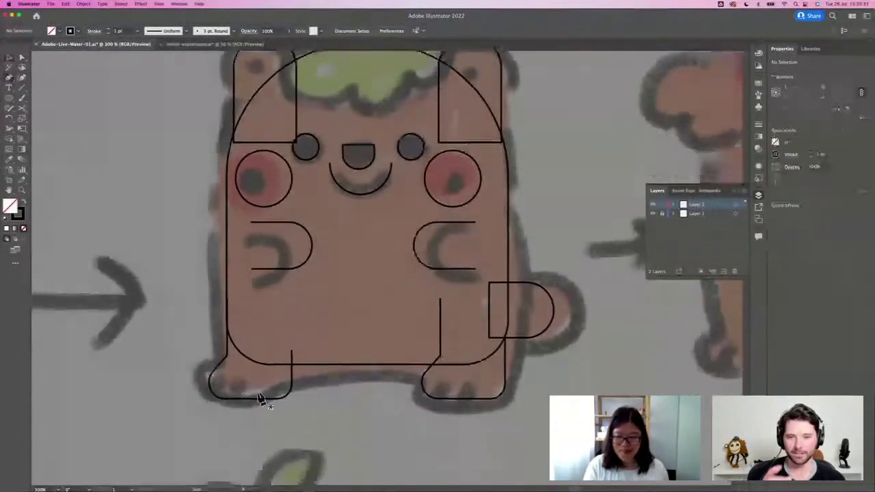
click(211, 390)
click(227, 384)
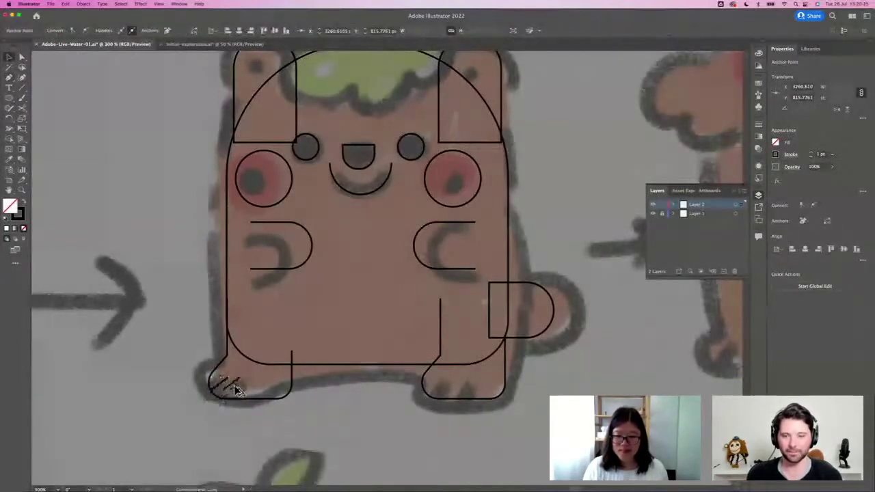
key(v)
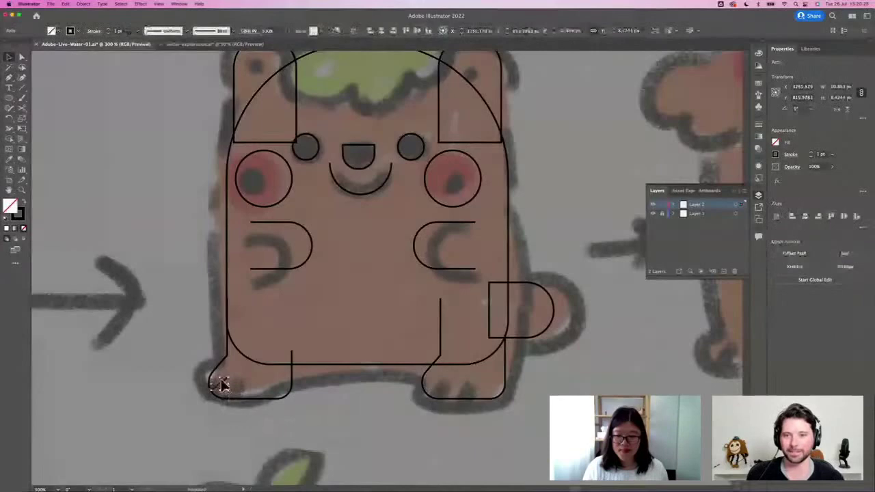
drag(222, 386, 231, 393)
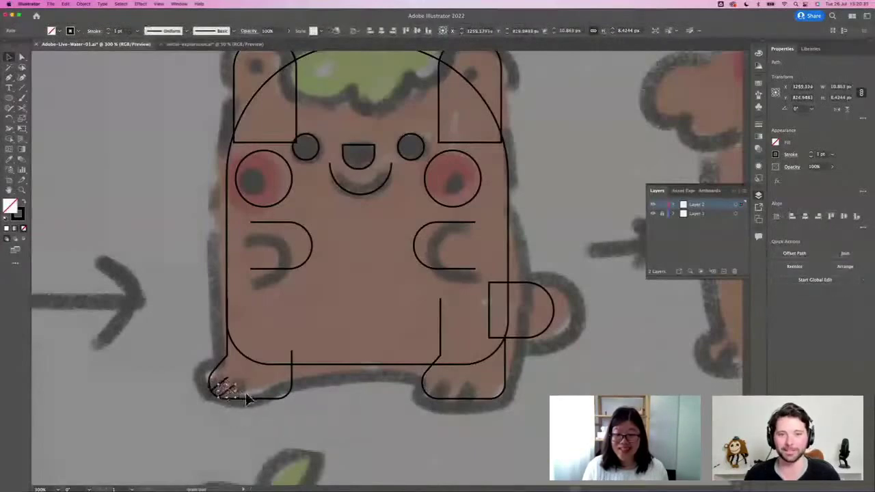
click(243, 403)
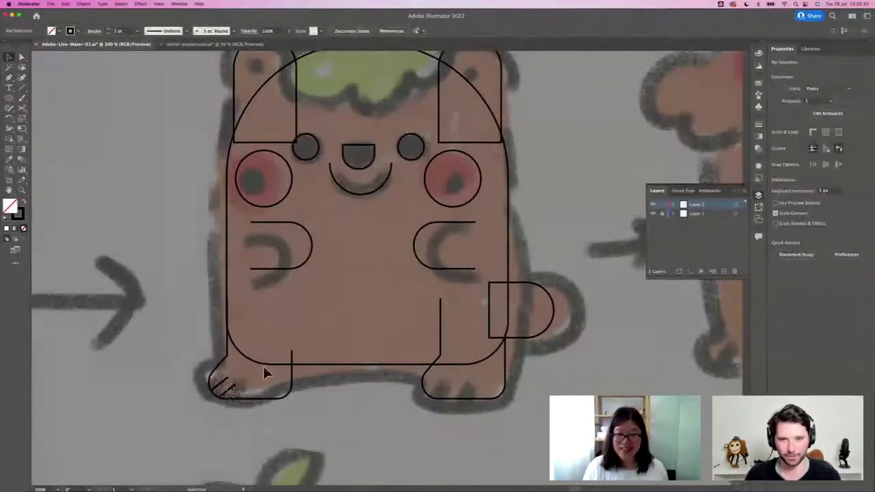
- Duplicate the pair of toe lines onto the bear's right foot
click(244, 396)
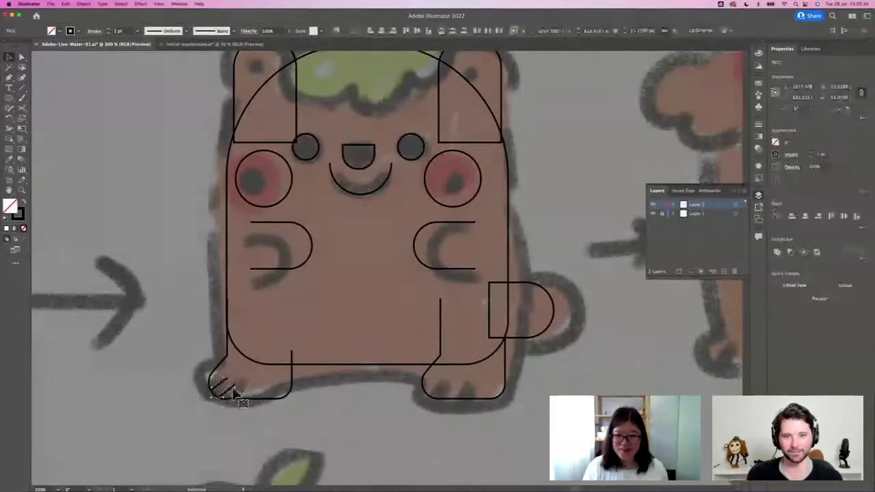
click(445, 395)
key(Delete)
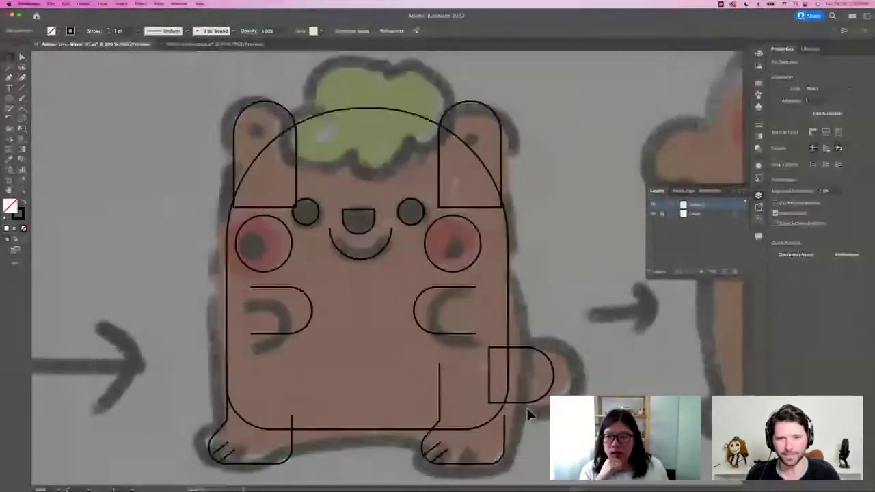
- Draw circles about 41 px and 44 px wide over the lower-left and upper-left lobes of the bear's green hair
scroll(529, 414, up, 2)
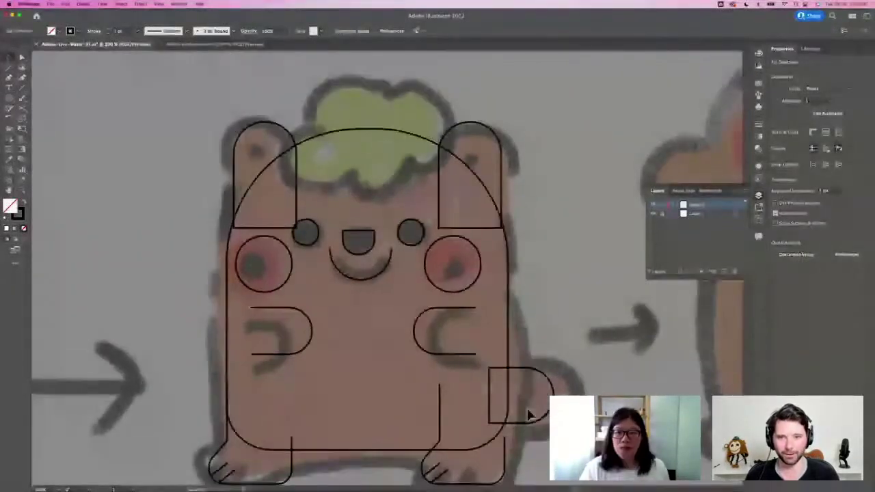
scroll(528, 413, up, 2)
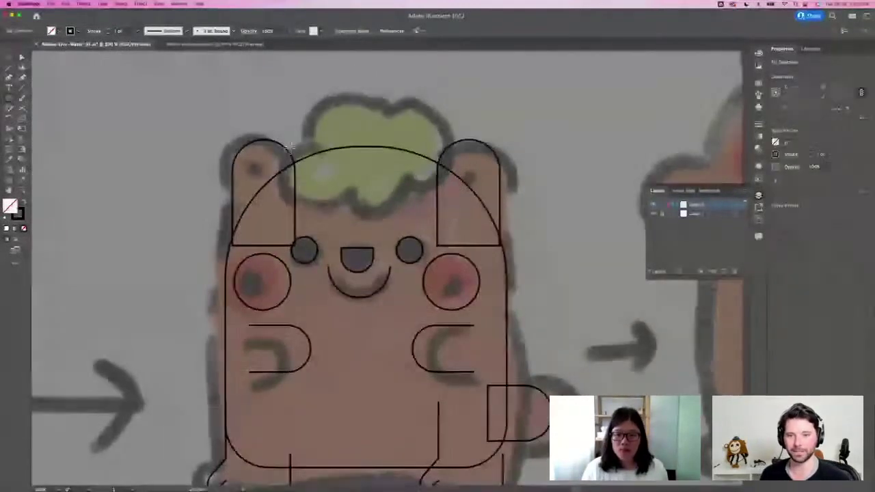
drag(291, 146, 350, 207)
drag(331, 146, 378, 96)
key(e)
key(Right)
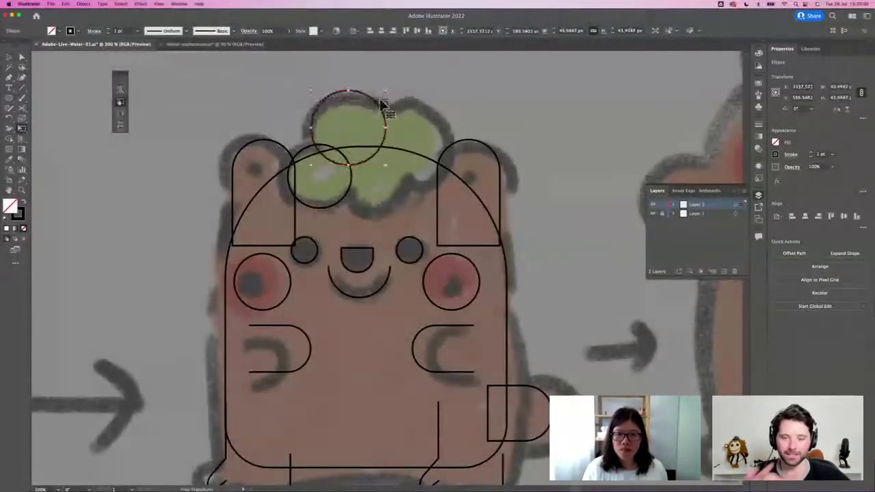
key(v)
drag(376, 104, 376, 112)
click(437, 108)
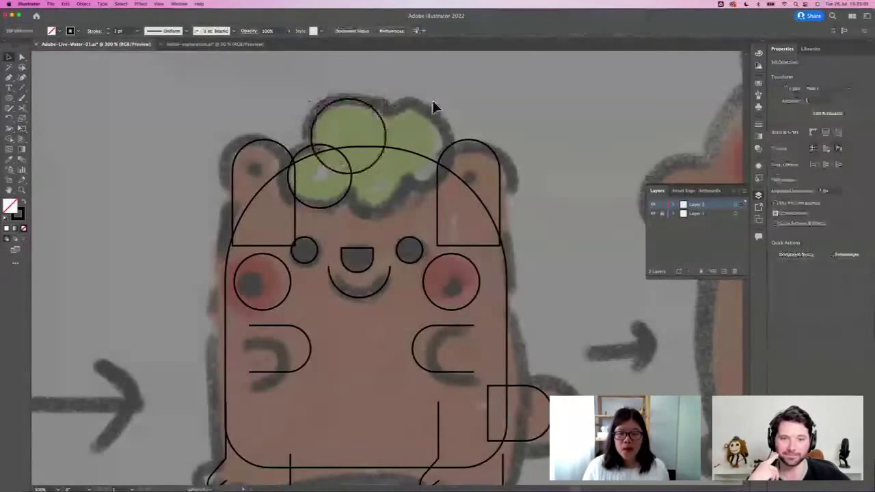
- Duplicate the 41 px hair circle over the lower-middle, upper-right and lower-right lobes of the sketched hair
click(331, 149)
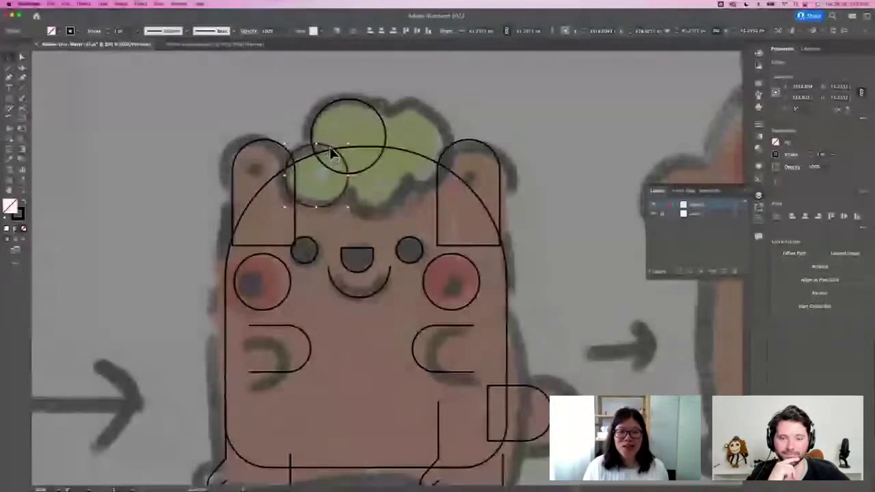
drag(331, 152, 425, 126)
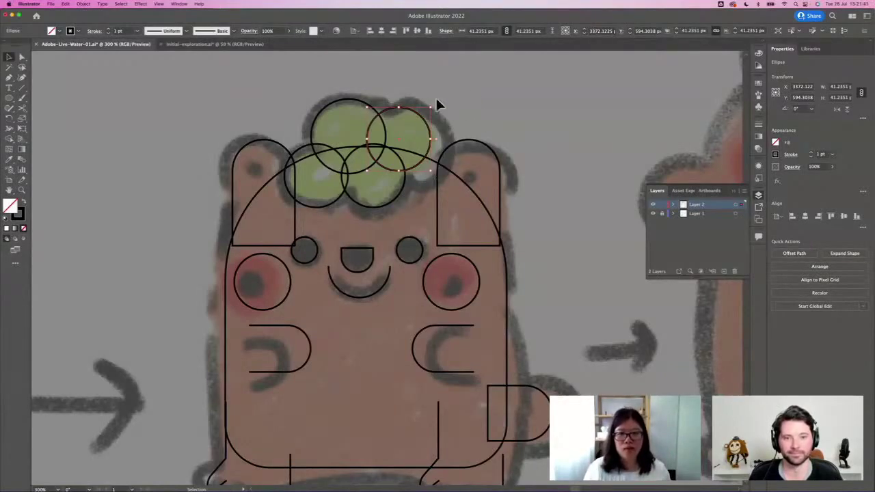
drag(416, 111, 435, 145)
drag(315, 146, 297, 146)
key(super+z)
scroll(302, 153, up, 1)
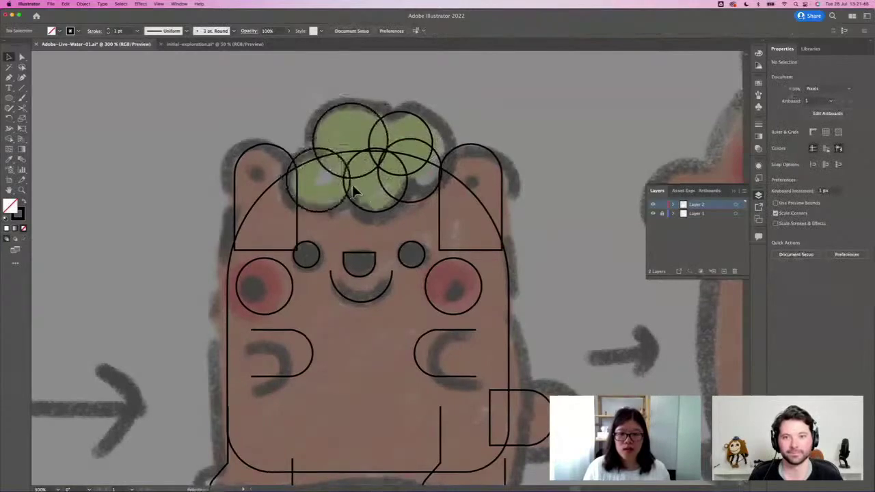
scroll(472, 188, down, 2)
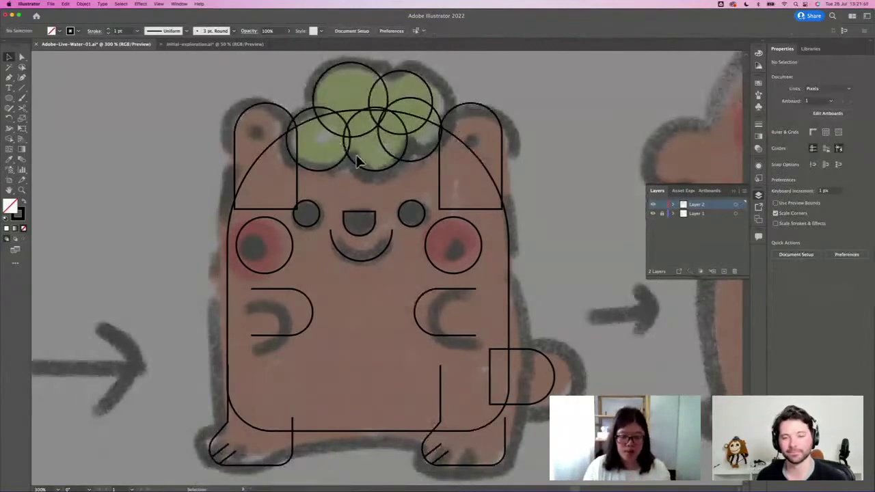
scroll(380, 144, up, 1)
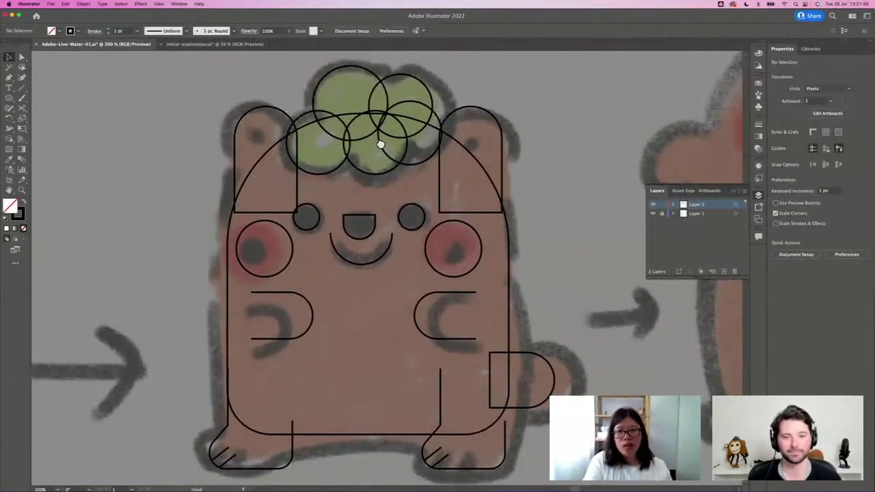
drag(380, 145, 383, 205)
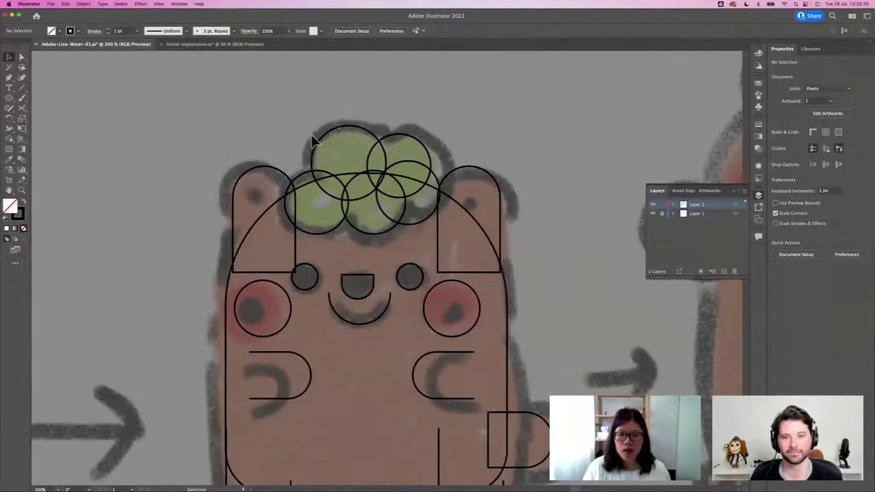
click(380, 142)
click(453, 138)
- Draw an open curved inner-ear line about 15 by 15 px inside the bear's left ear with the Pen tool
key(n)
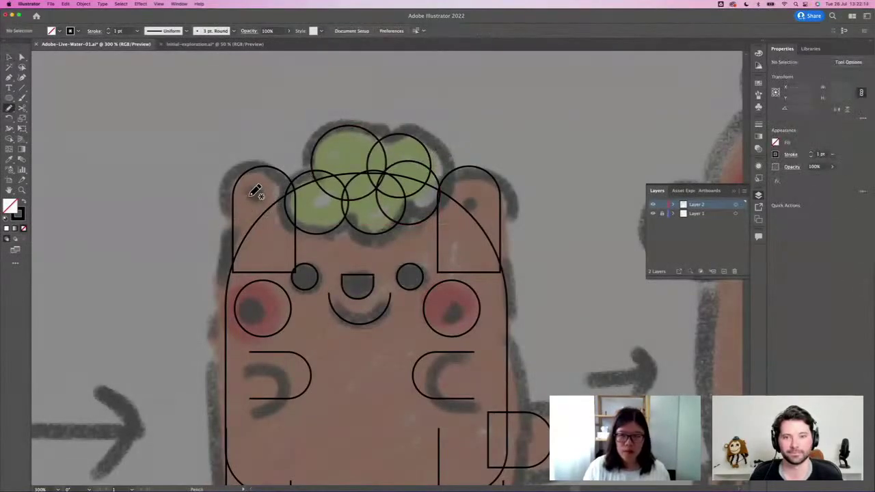
key(p)
click(255, 192)
drag(274, 239, 273, 237)
key(v)
click(285, 139)
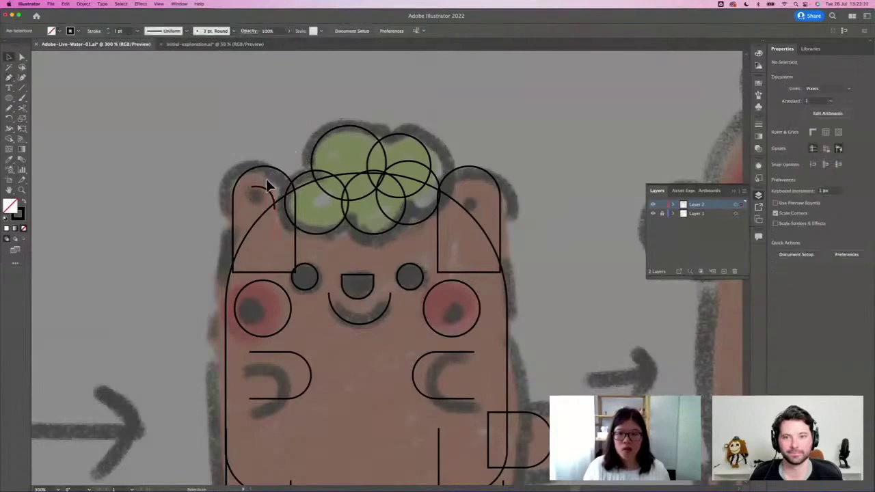
- Duplicate the inner-ear curve into the bear's right ear and reflect it across the vertical axis
drag(262, 191, 472, 199)
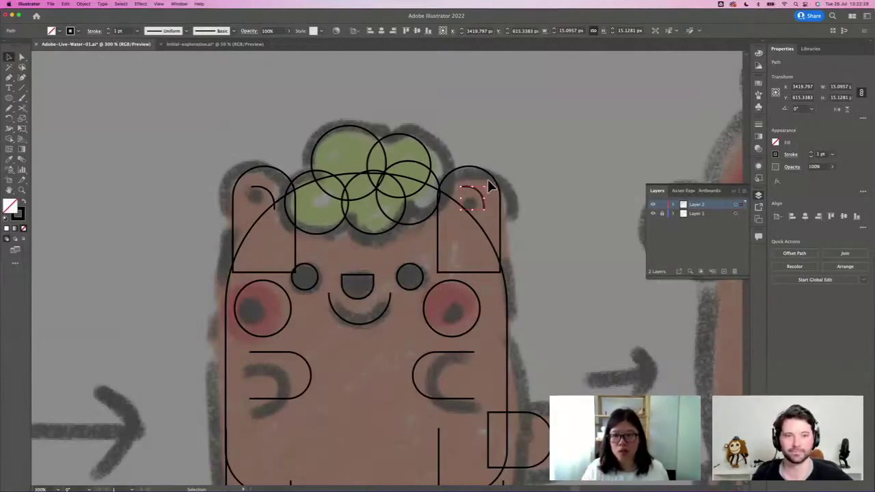
scroll(496, 179, down, 2)
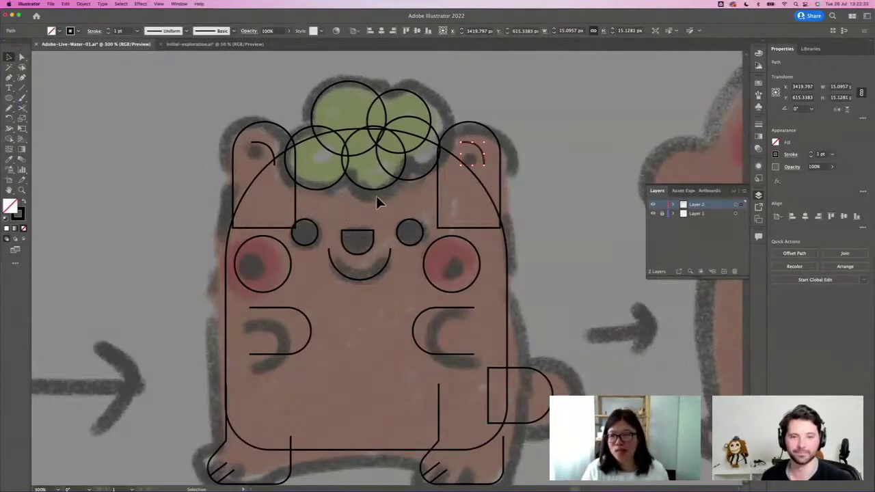
right_click(477, 152)
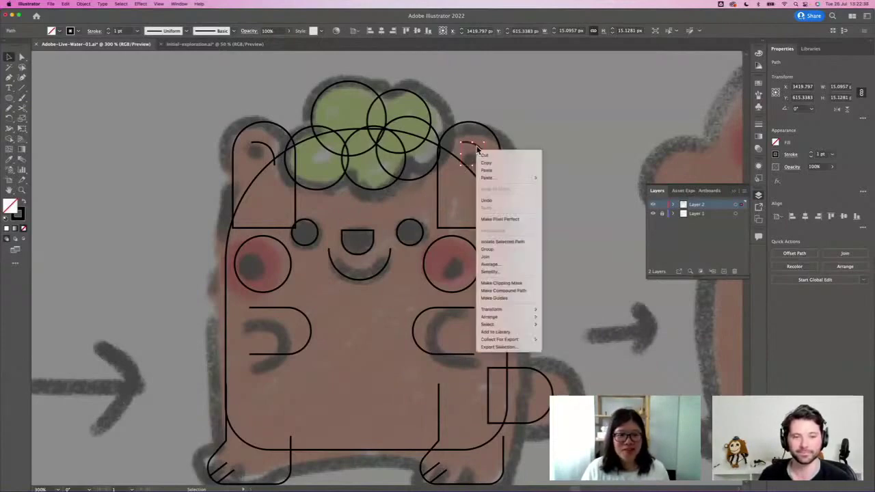
mouse_move(530, 310)
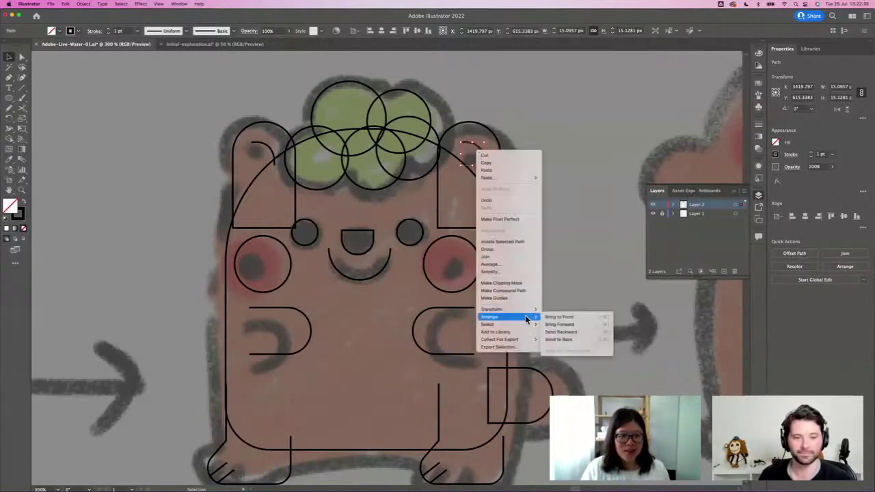
click(562, 335)
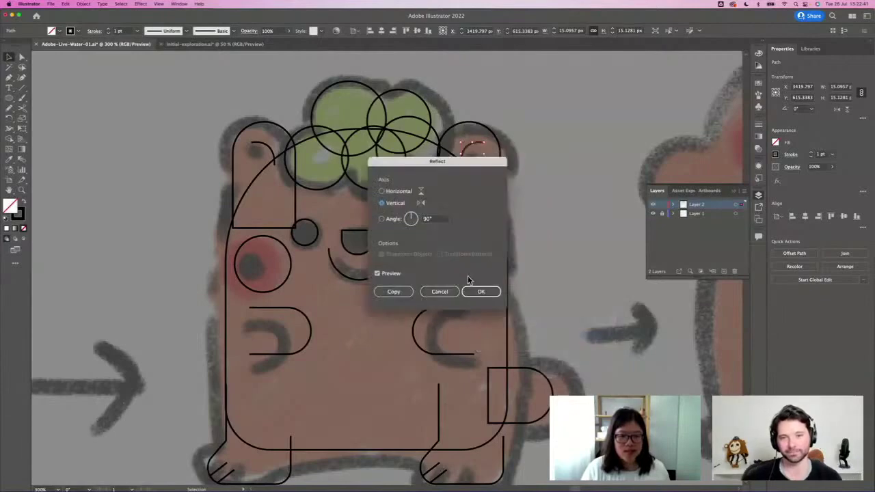
click(479, 292)
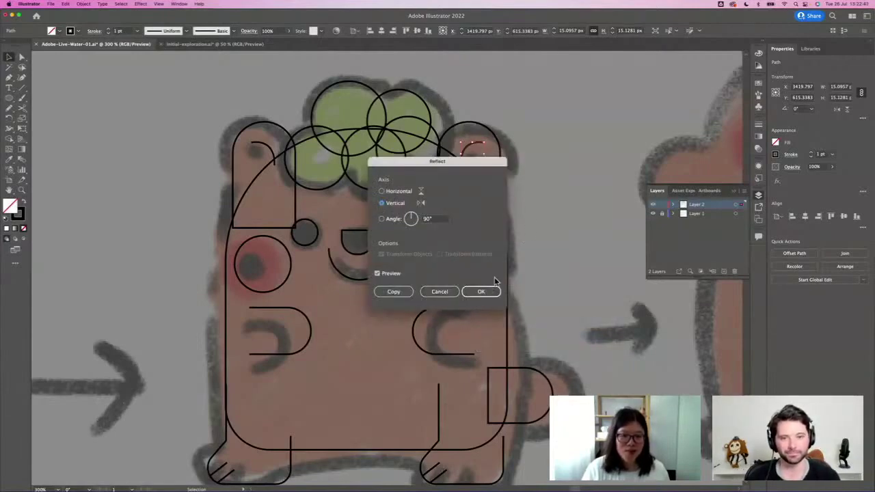
click(531, 171)
- Select all the bear's vector shapes and enlarge them together to about 555 by 649 px
scroll(531, 172, down, 3)
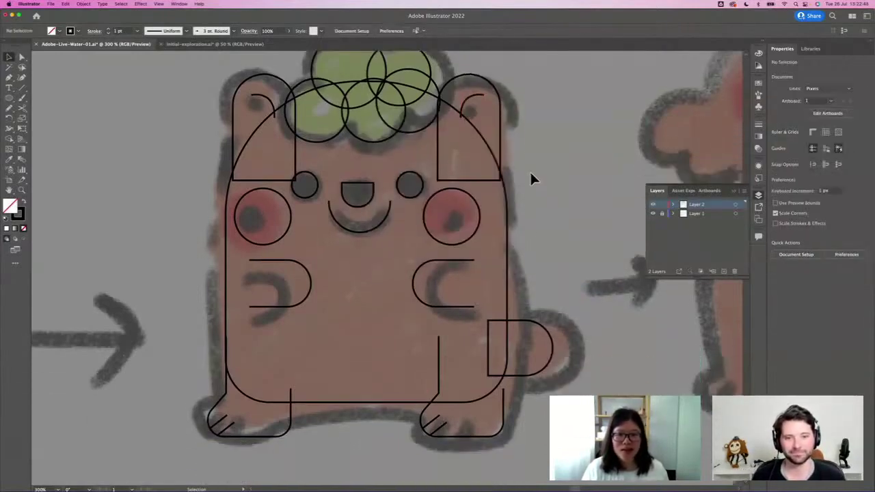
key(super+minus)
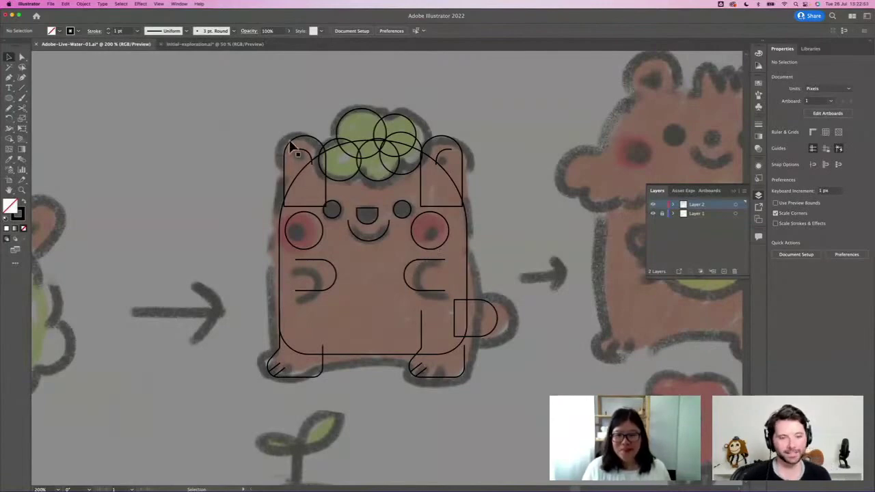
key(super+minus)
key(super+minus)
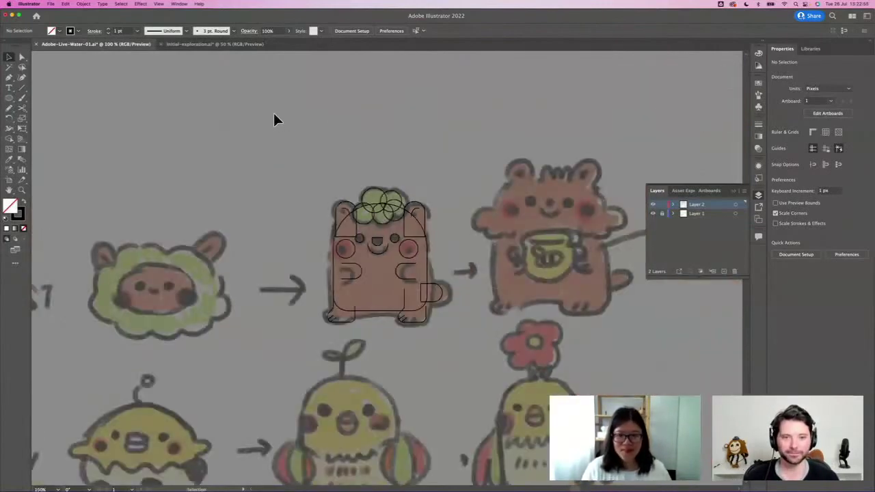
drag(285, 173, 368, 124)
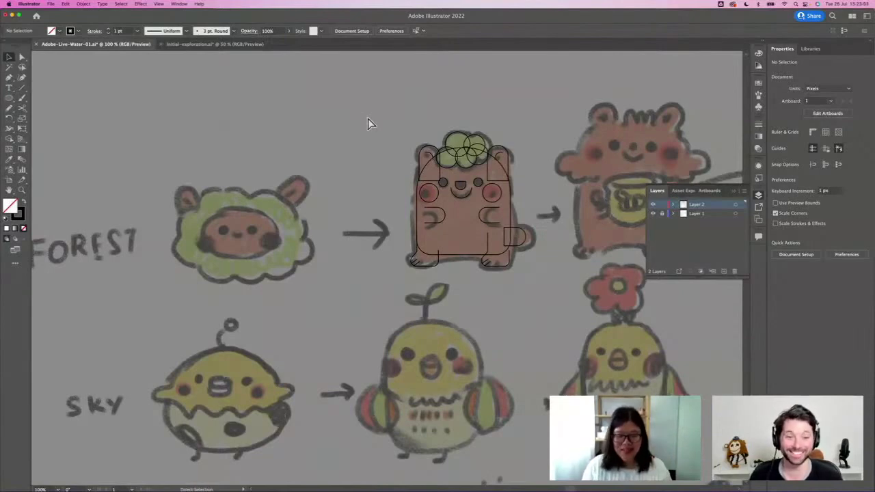
key(super+minus)
key(super+minus)
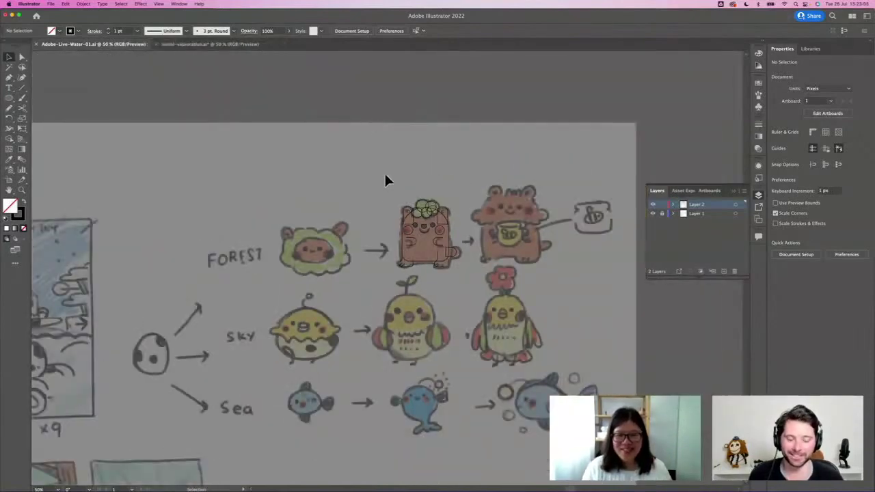
drag(390, 203, 494, 277)
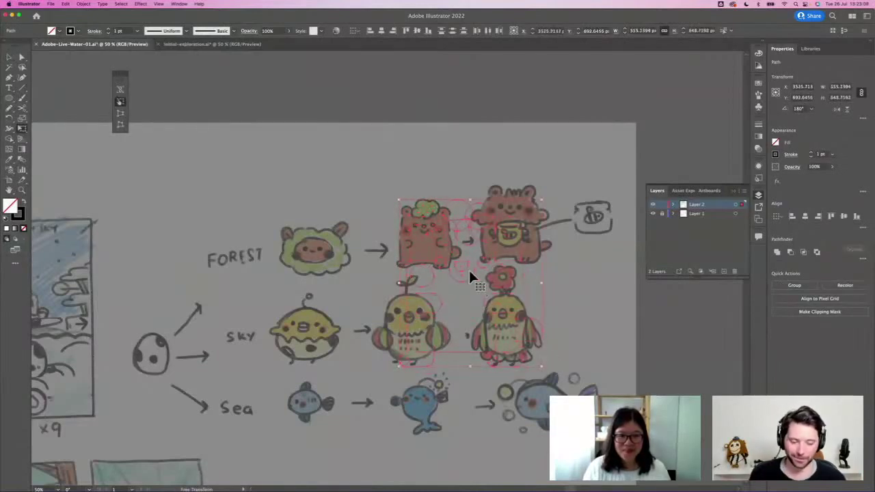
- Move the selected bear shapes from the sketch onto the blank portrait artboard and enlarge them to span about half its width
key(super+minus)
key(super+minus)
scroll(469, 274, left, 5)
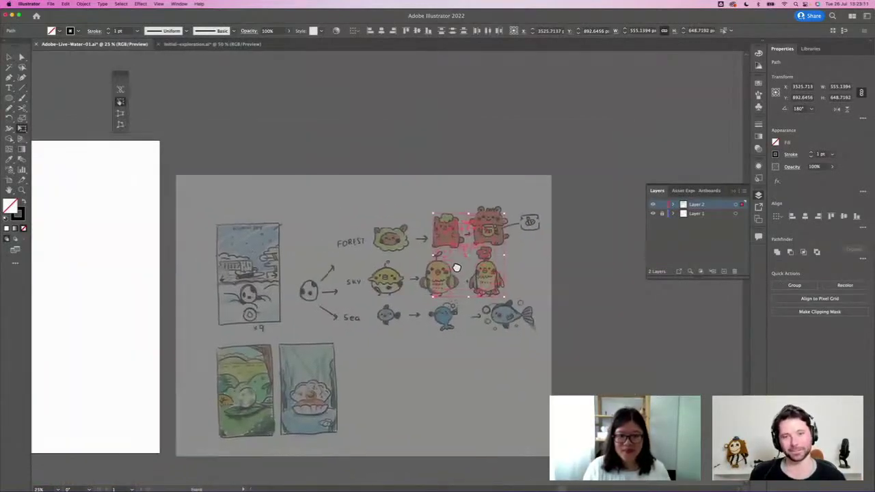
key(v)
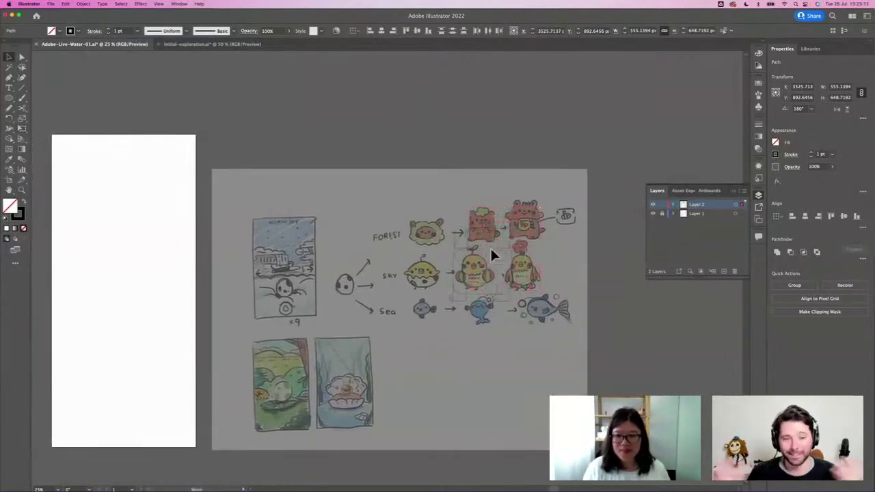
mouse_move(491, 246)
mouse_down()
mouse_move(121, 306)
mouse_move(130, 311)
mouse_up()
key(e)
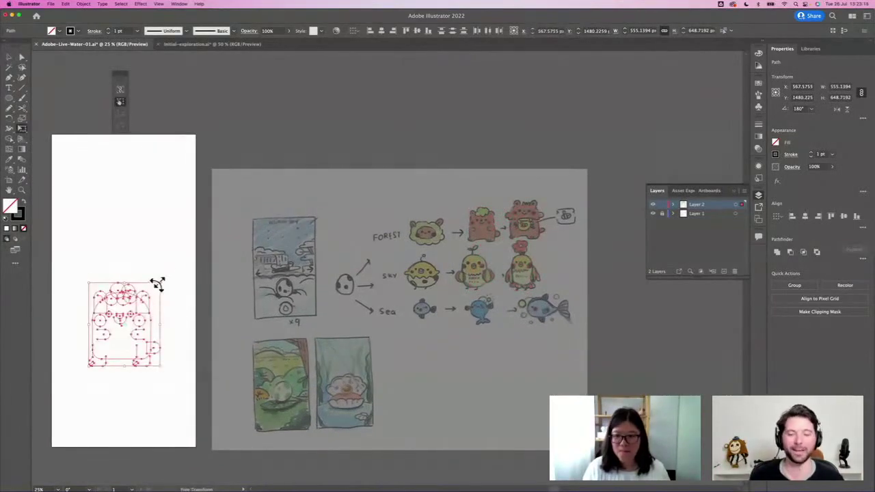
drag(158, 282, 172, 262)
key(v)
click(155, 238)
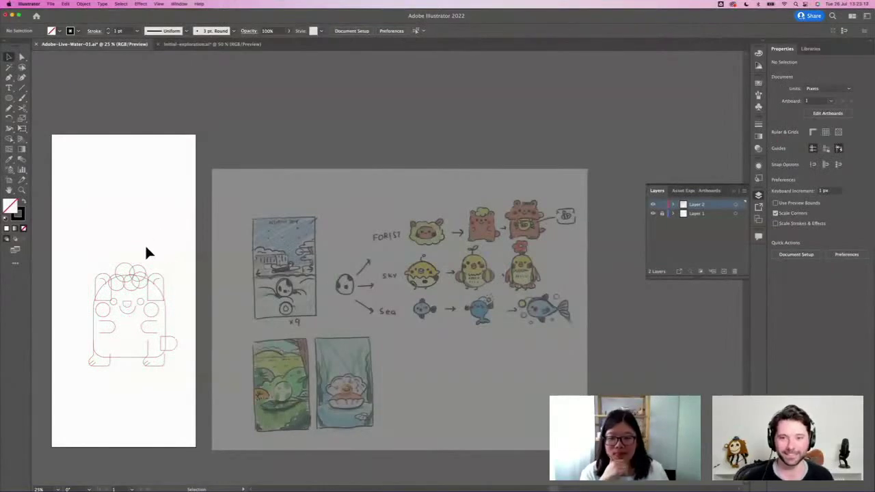
- Unlock the sketch layer and set the linked sketch image's opacity to 100%
click(662, 213)
click(534, 231)
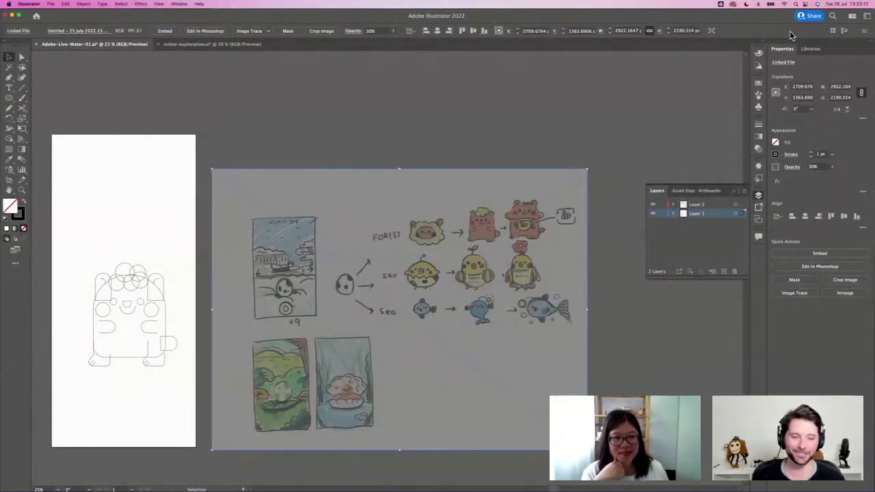
click(819, 167)
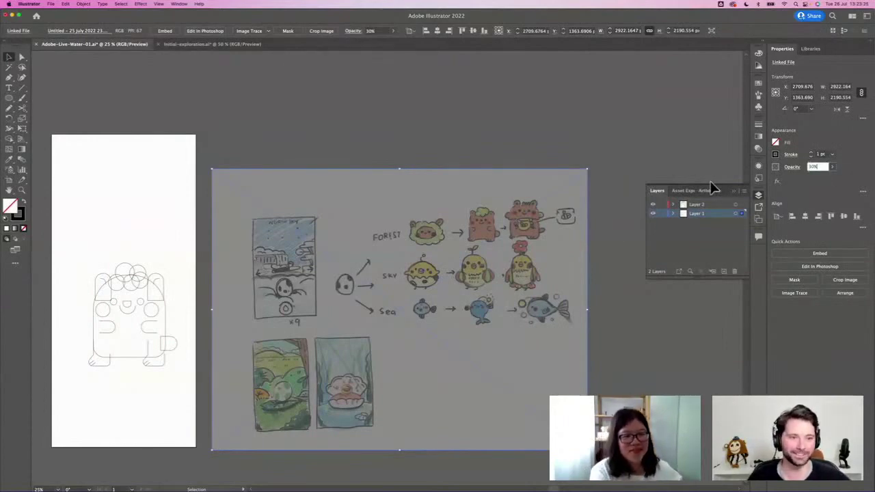
text(100)
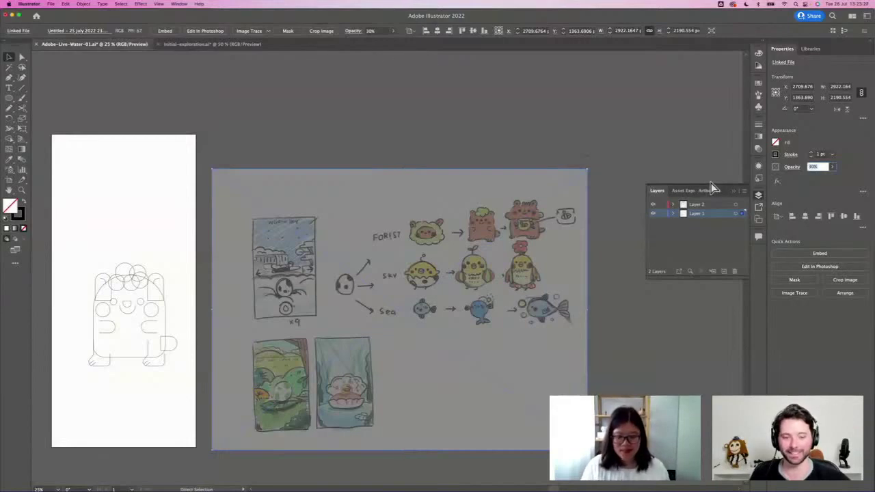
key(Return)
click(434, 127)
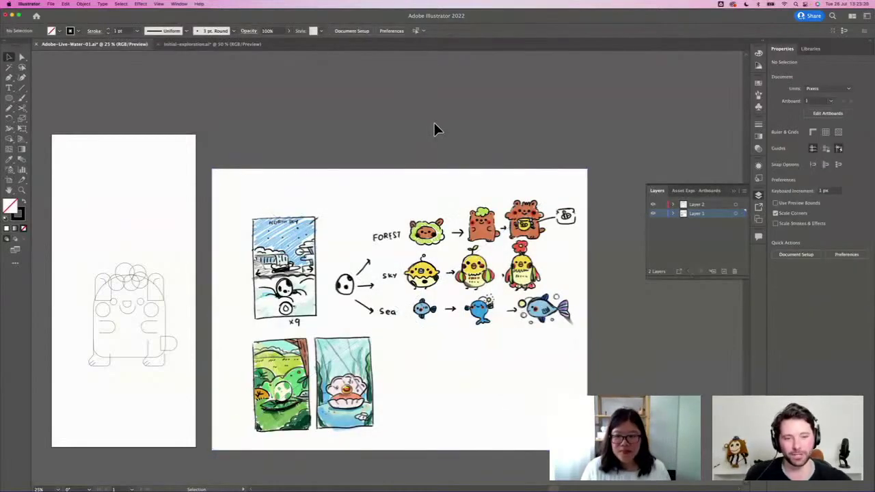
- Sample the salmon brown from the sketched forest bear and fill the vector bear's body, ears, feet and tail with it
scroll(437, 125, left, 2)
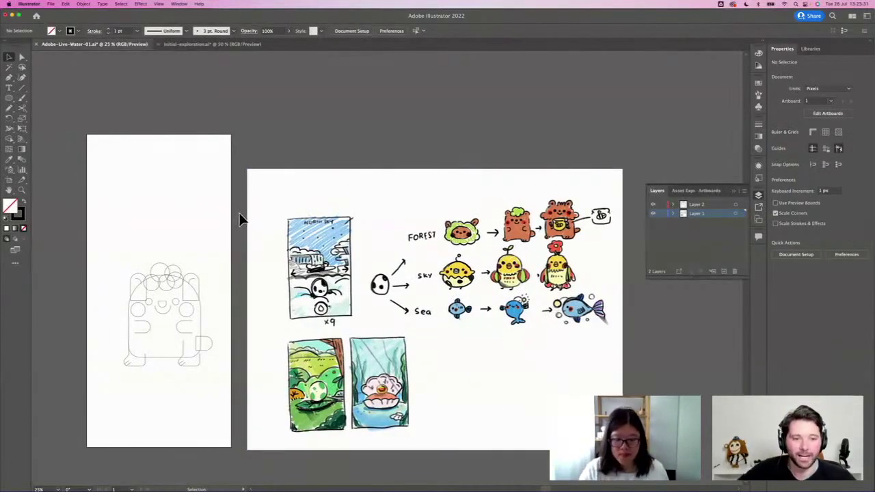
key(i)
click(523, 231)
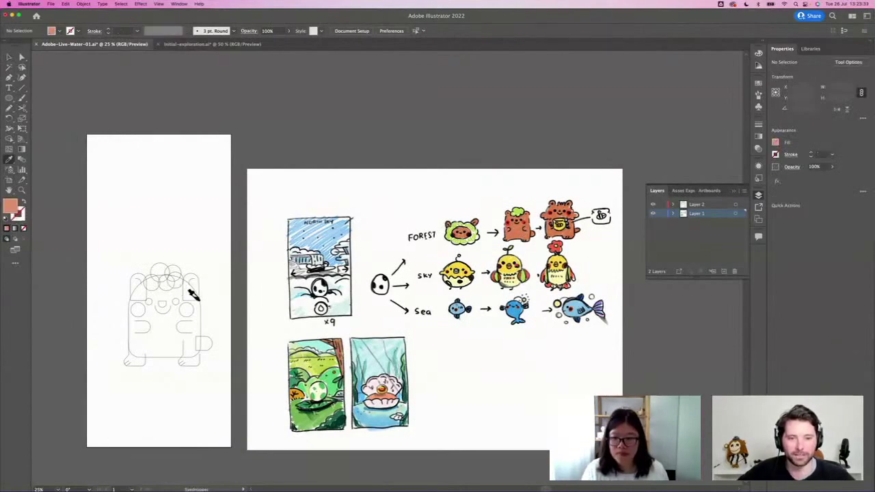
click(194, 294)
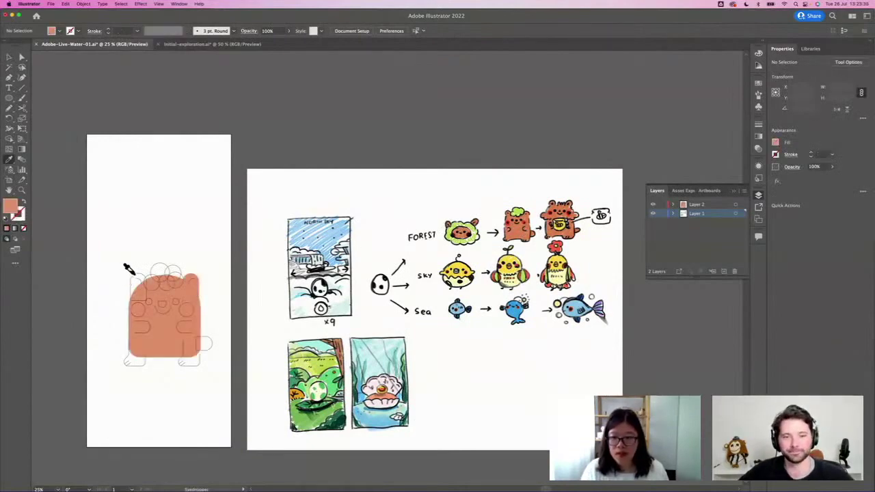
click(131, 358)
click(176, 355)
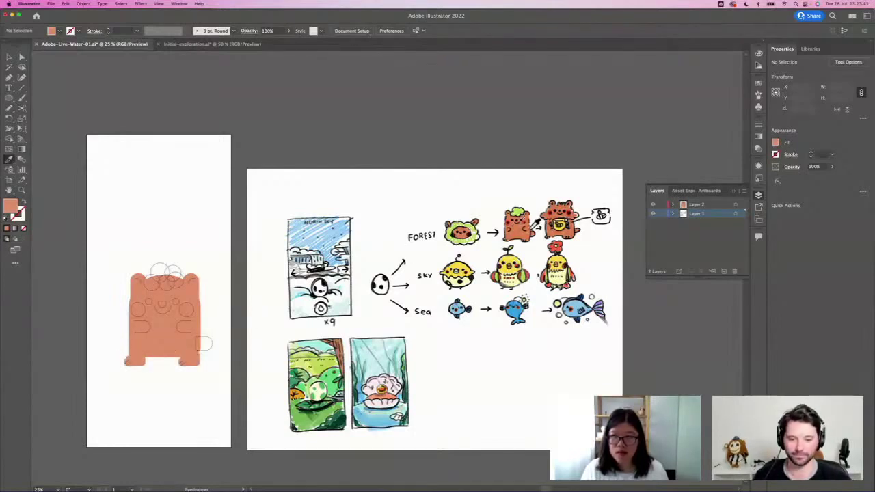
click(202, 337)
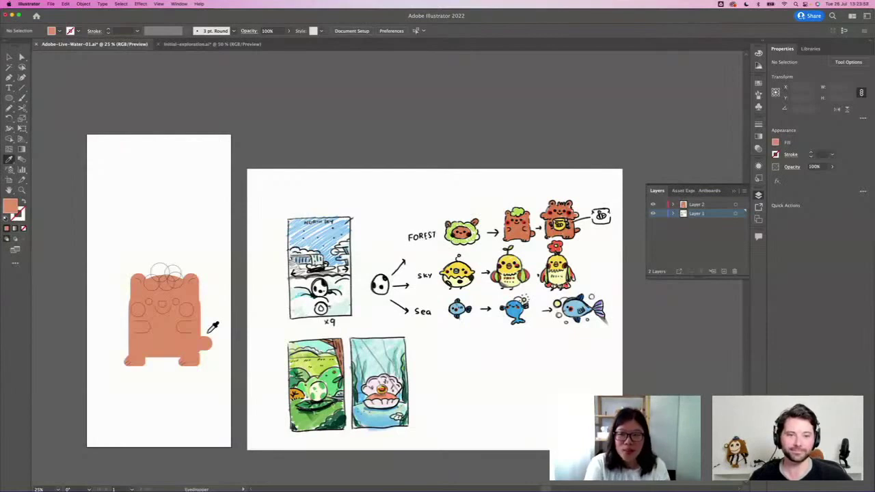
- Change the bear's tail fill to a darker reddish brown
key(v)
click(210, 340)
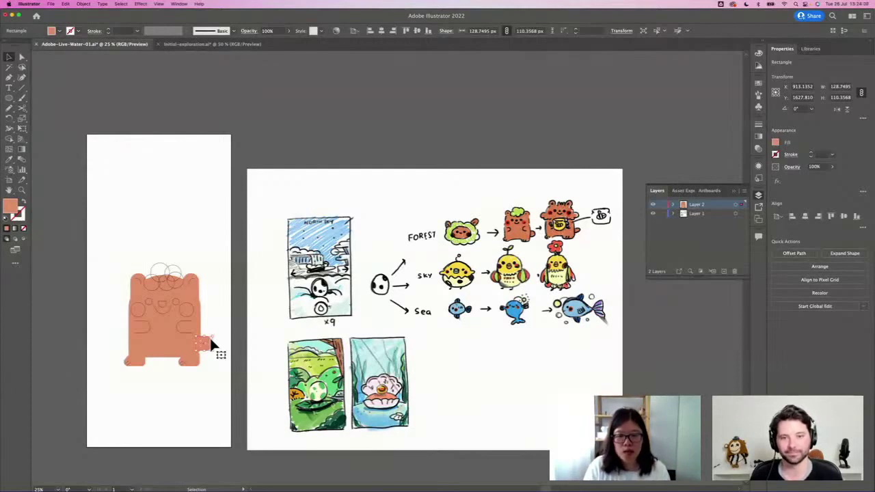
scroll(214, 335, left, 5)
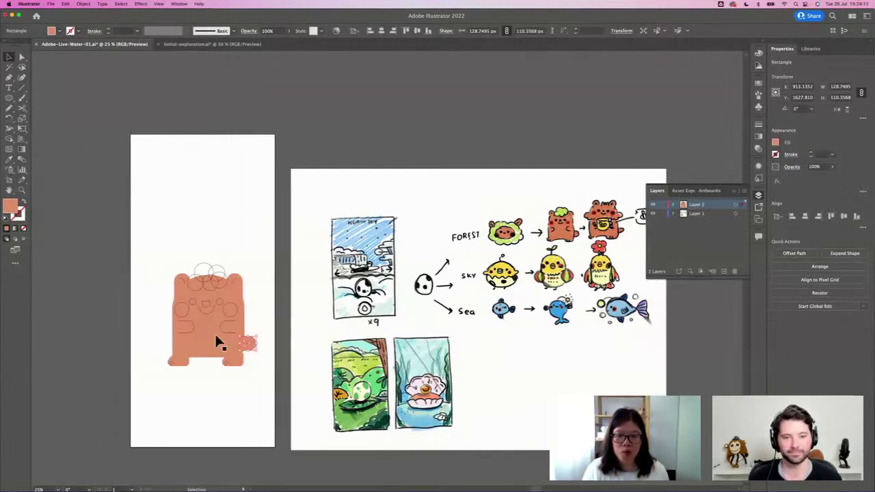
scroll(214, 335, down, 4)
scroll(216, 336, left, 3)
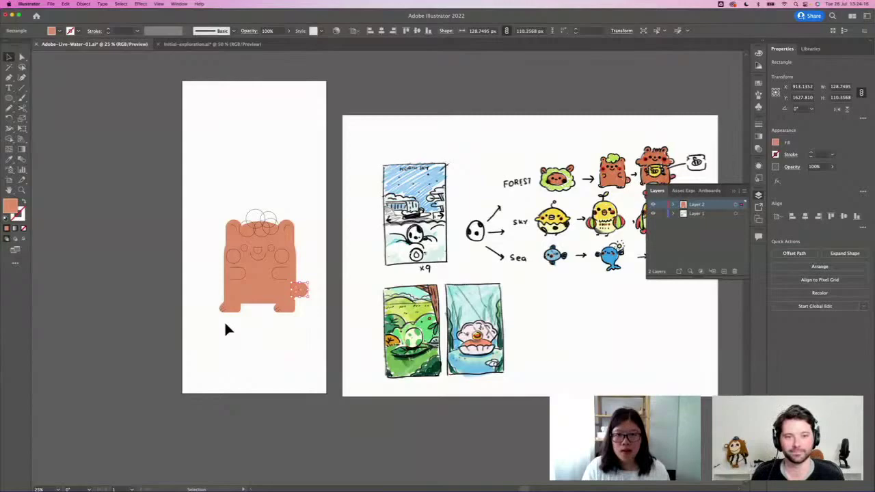
key(super+equal)
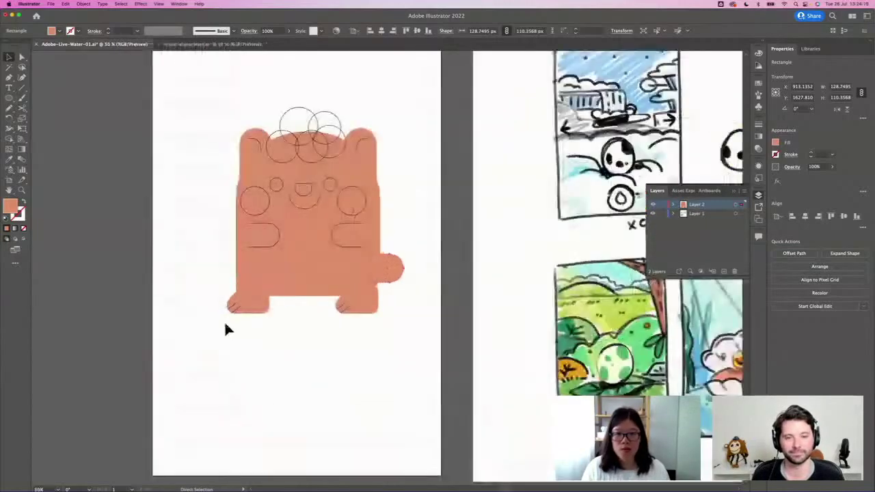
drag(442, 192, 281, 276)
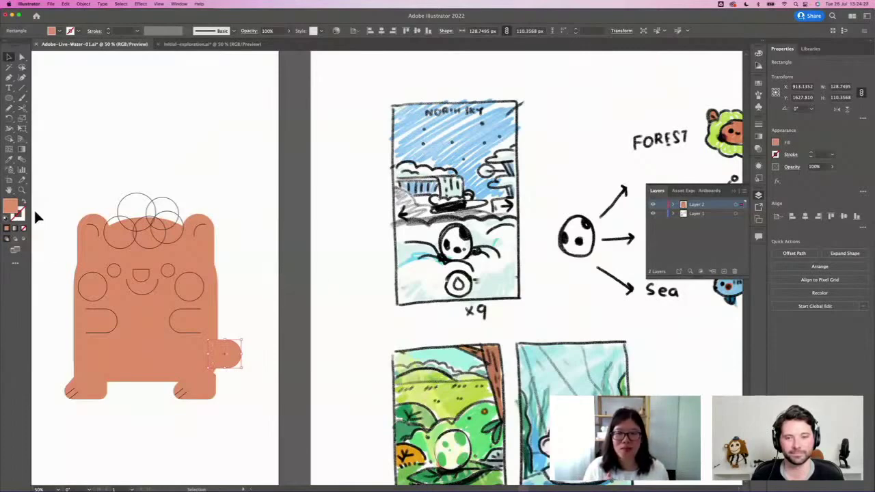
scroll(298, 256, left, 5)
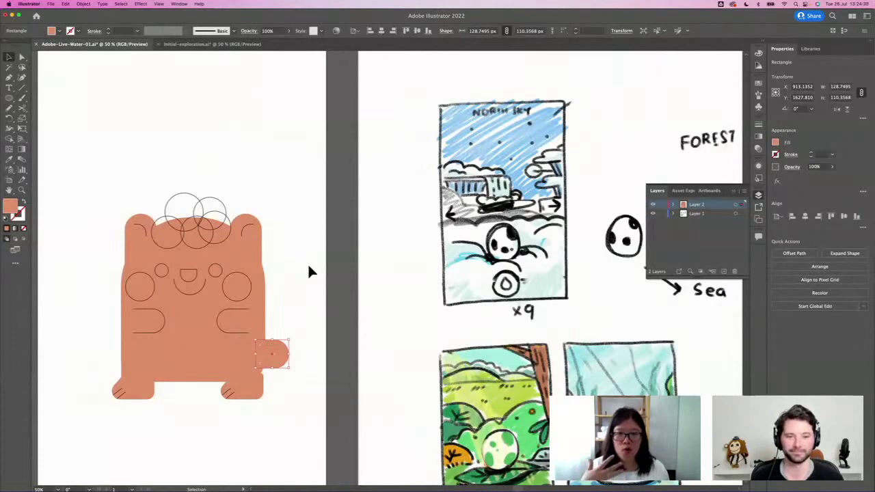
scroll(308, 268, left, 3)
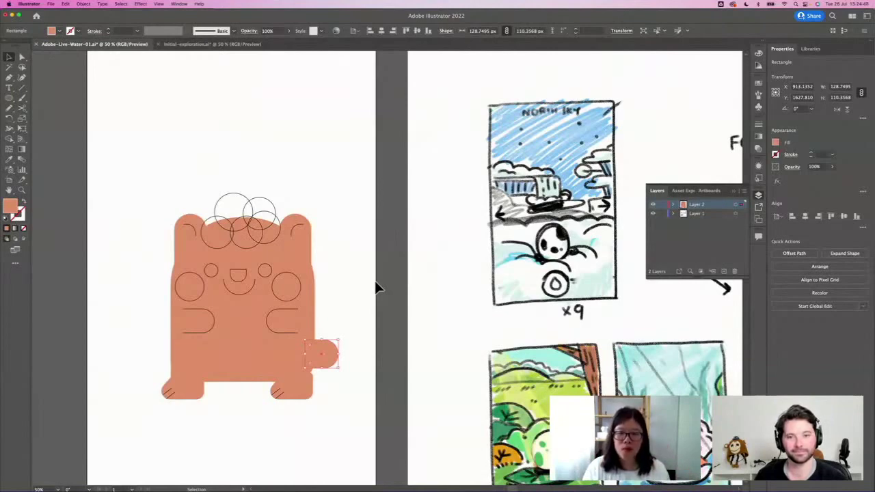
double_click(10, 207)
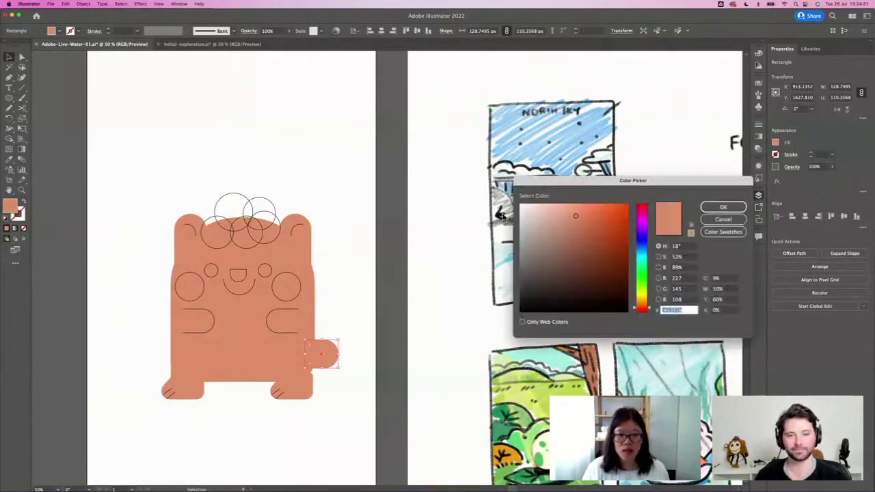
drag(577, 219, 595, 236)
click(723, 207)
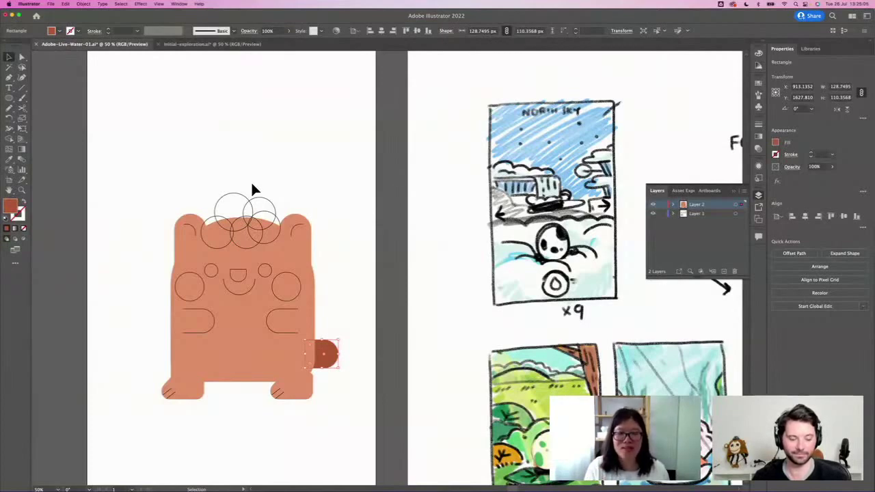
- Fill all the hair circles with the light green sampled from the sketched bear's hair
click(275, 214)
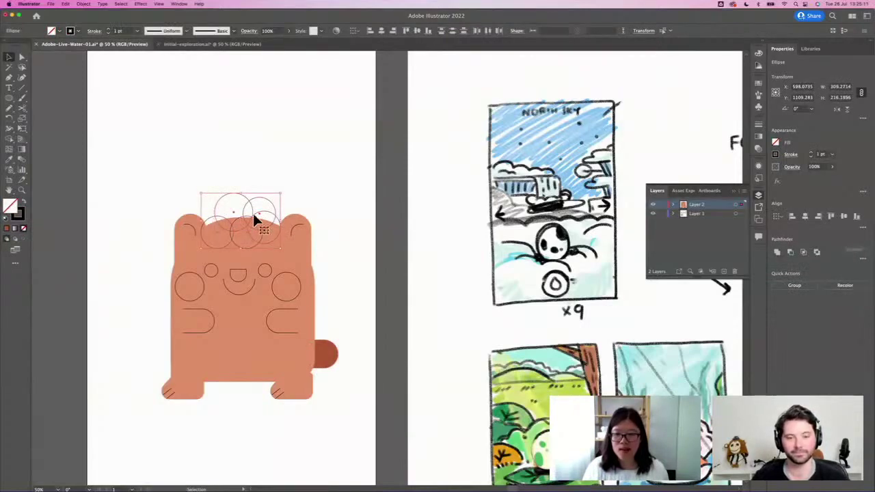
key(super+minus)
drag(450, 272, 244, 239)
key(i)
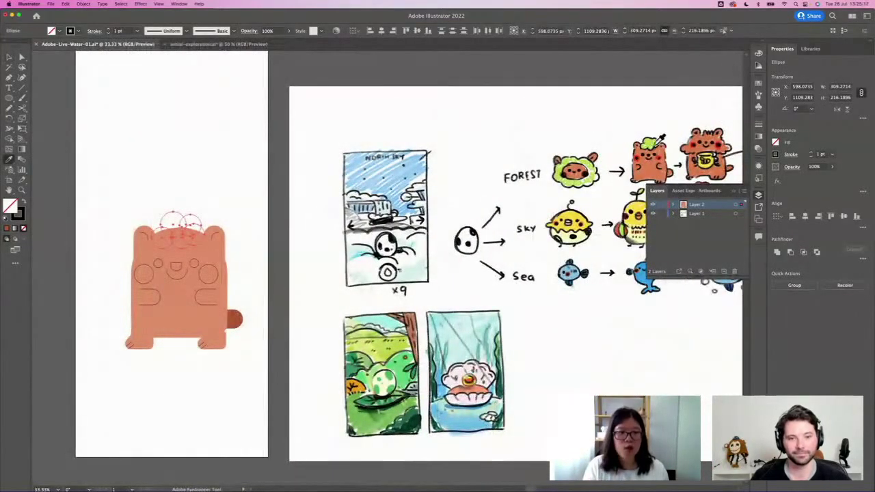
click(657, 142)
key(super+shift+a)
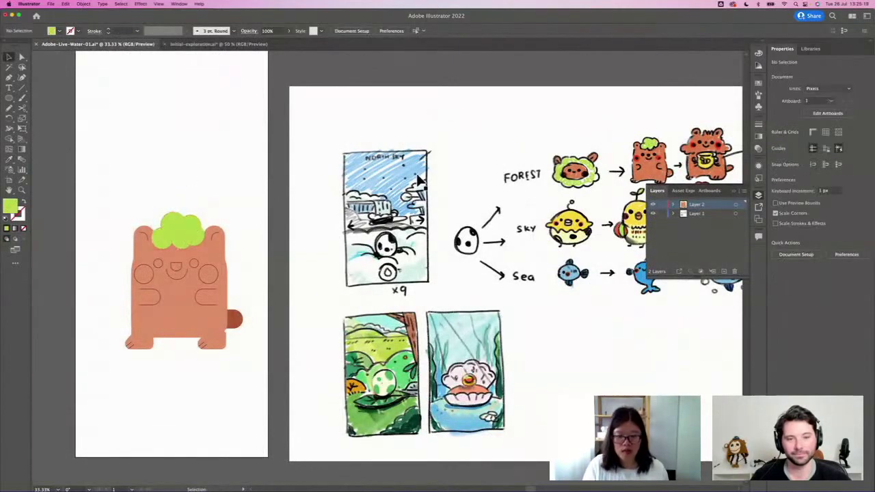
- Fill both of the bear's eye circles with dark purple #471339 and no stroke
click(655, 150)
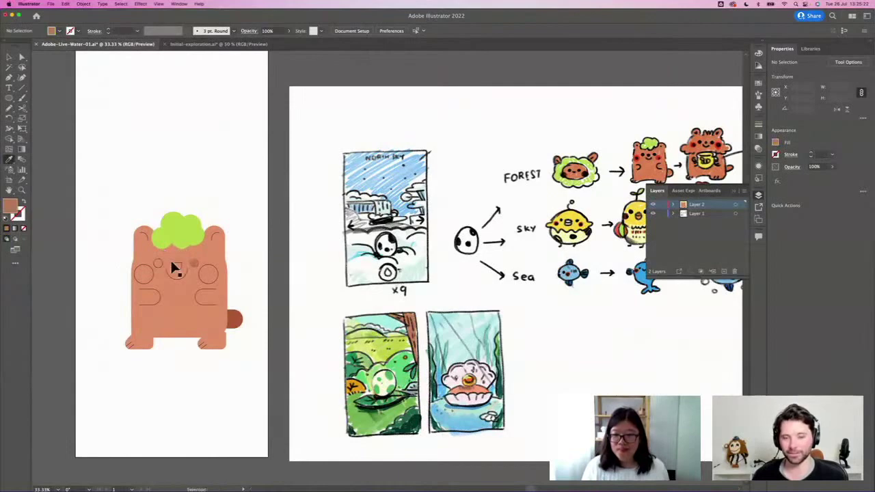
key(v)
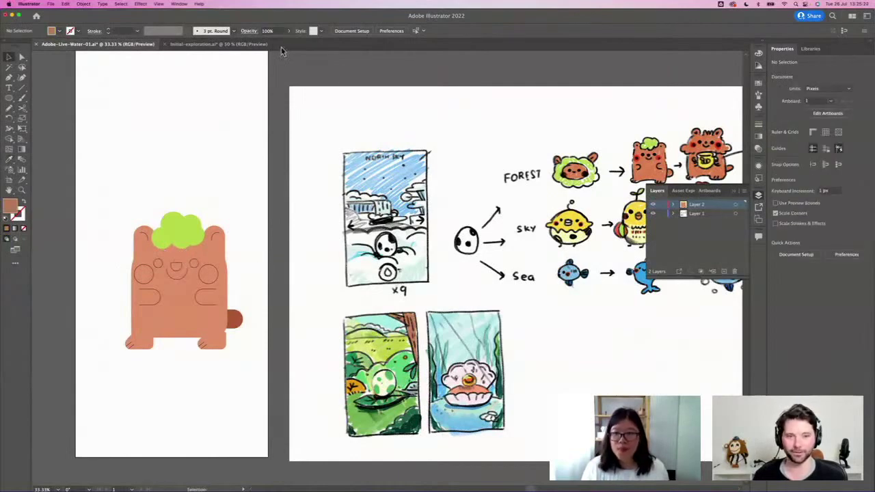
click(198, 263)
shift+click(161, 260)
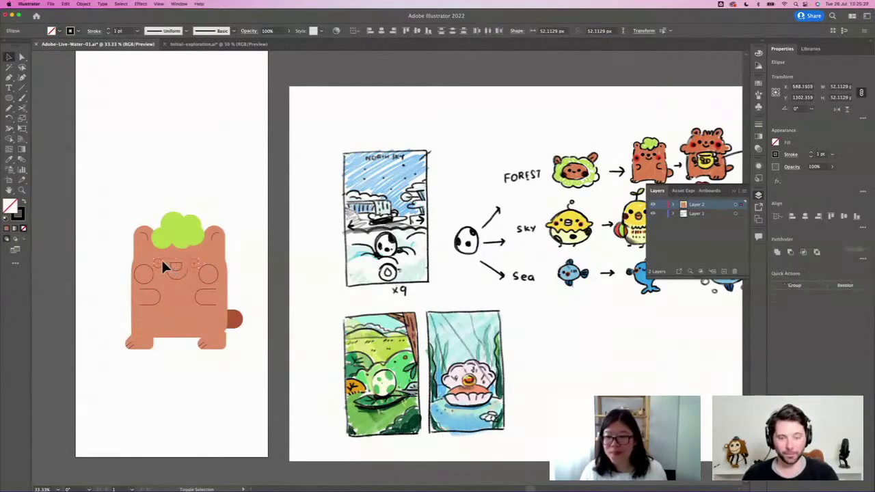
click(21, 204)
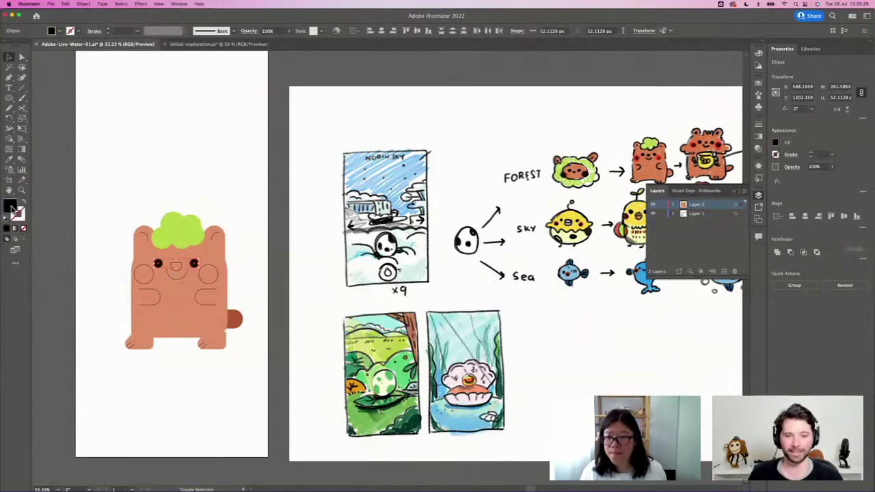
double_click(10, 205)
click(643, 239)
drag(587, 266, 600, 282)
click(646, 218)
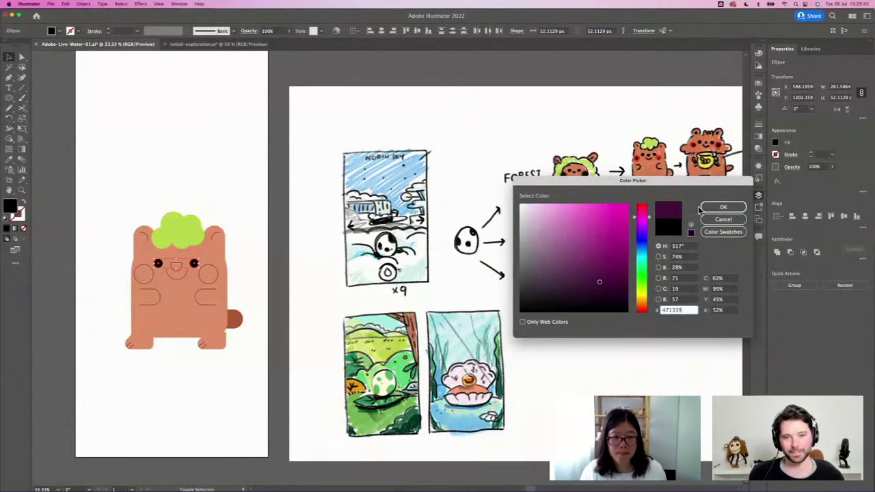
click(723, 208)
click(244, 185)
- Apply the eyes' dark purple as the nose's fill and as the smile curve's stroke with no fill
scroll(249, 191, left, 3)
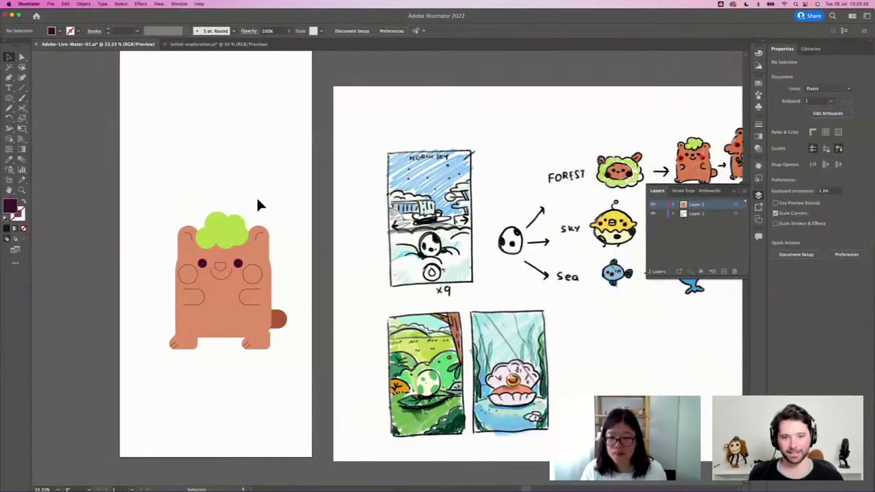
scroll(257, 198, left, 1)
key(i)
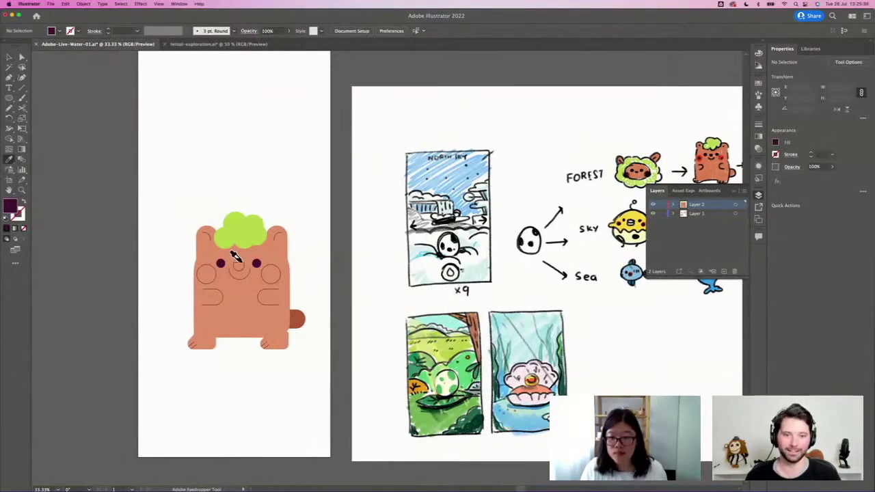
click(241, 269)
key(v)
click(243, 275)
key(shift+x)
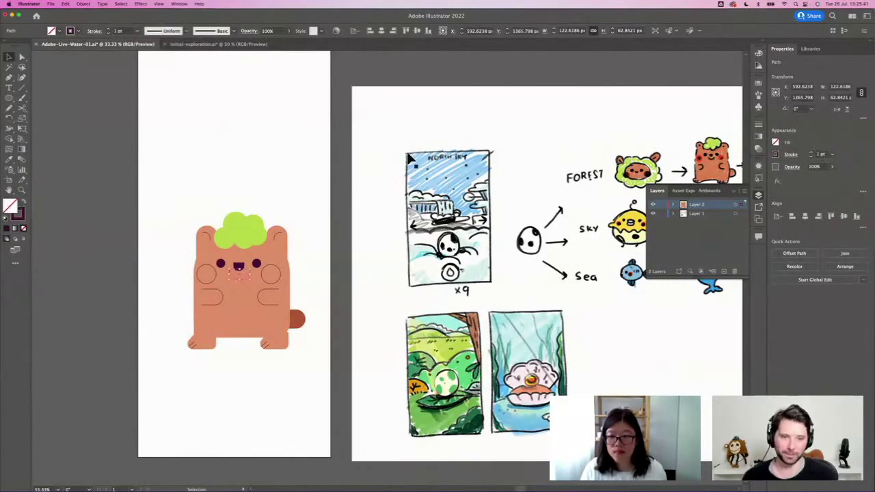
- Set the smile curve's stroke weight to 7 pt and give it round caps
click(820, 154)
text(3)
key(Tab)
click(826, 156)
text(6)
key(Tab)
click(825, 157)
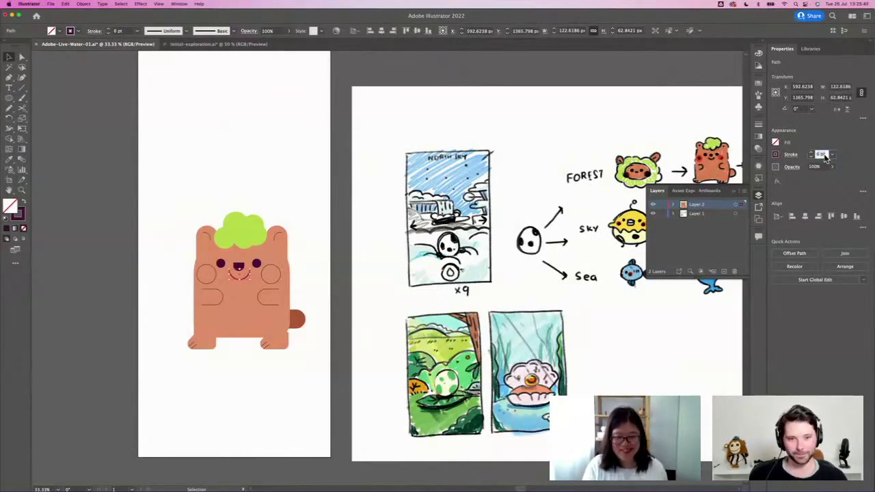
key(Tab)
click(791, 155)
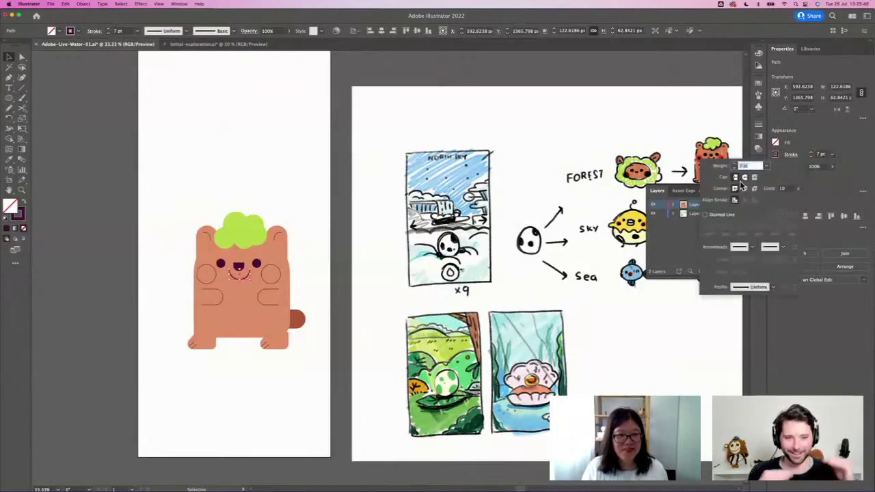
click(199, 131)
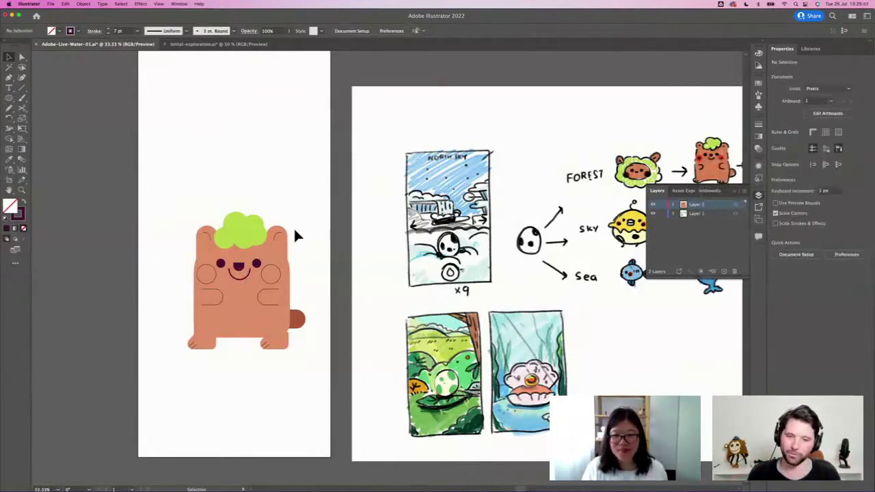
- Slightly round the two upper corners of the bear's nose
click(240, 268)
key(super+plus)
key(super+plus)
key(super+plus)
key(super+plus)
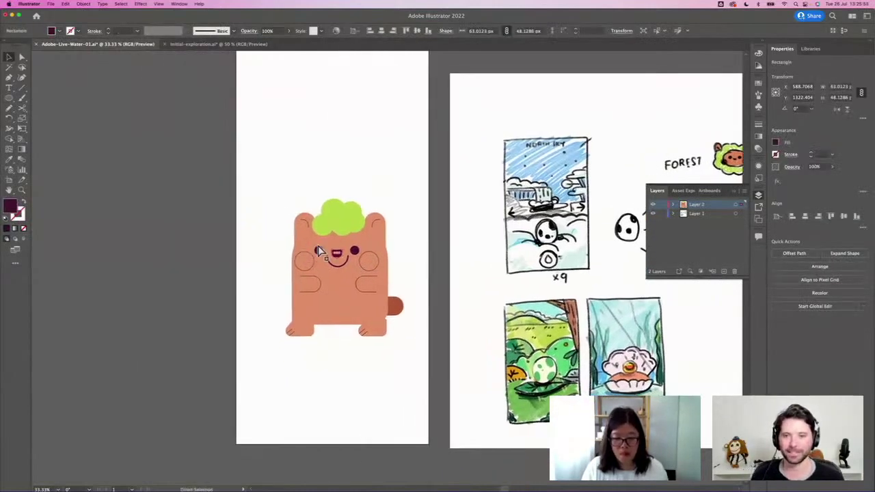
key(a)
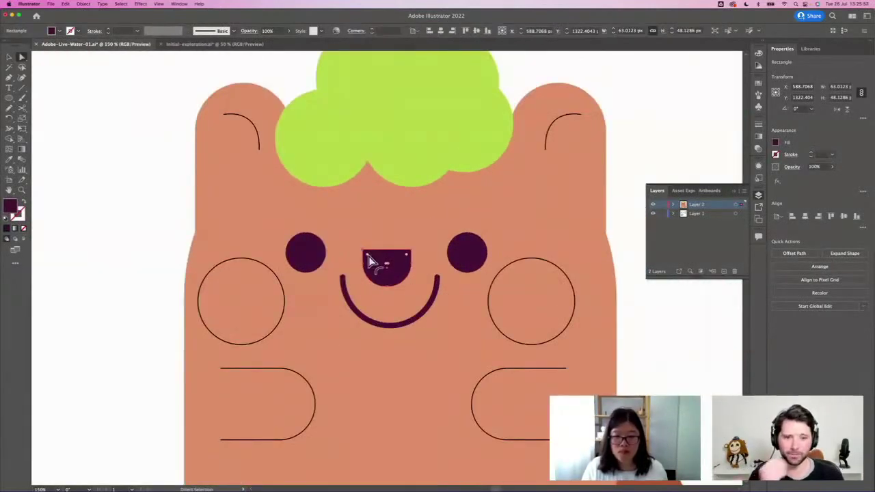
click(373, 263)
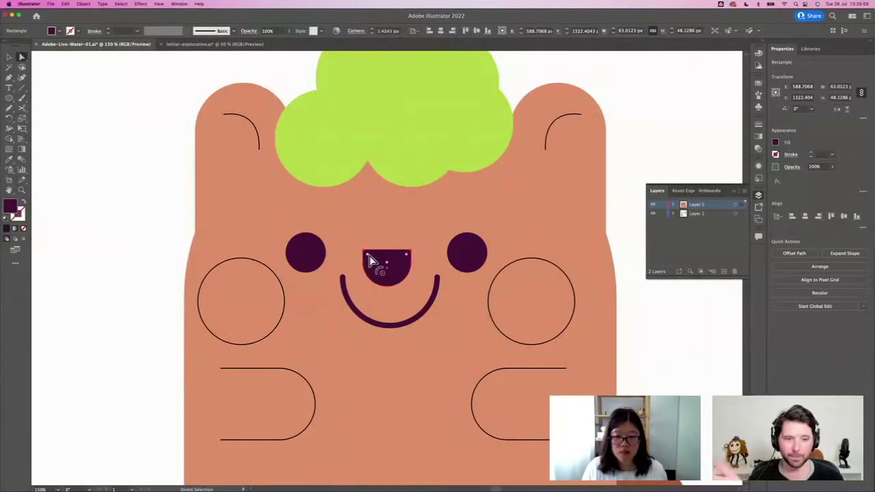
drag(407, 260, 402, 262)
- Fill both cheek circles with red #D12215 and no stroke
click(532, 260)
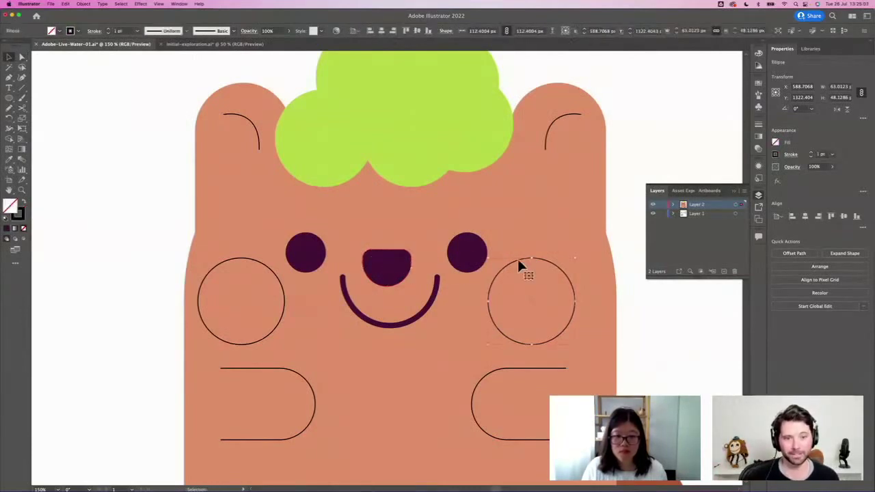
shift+click(264, 268)
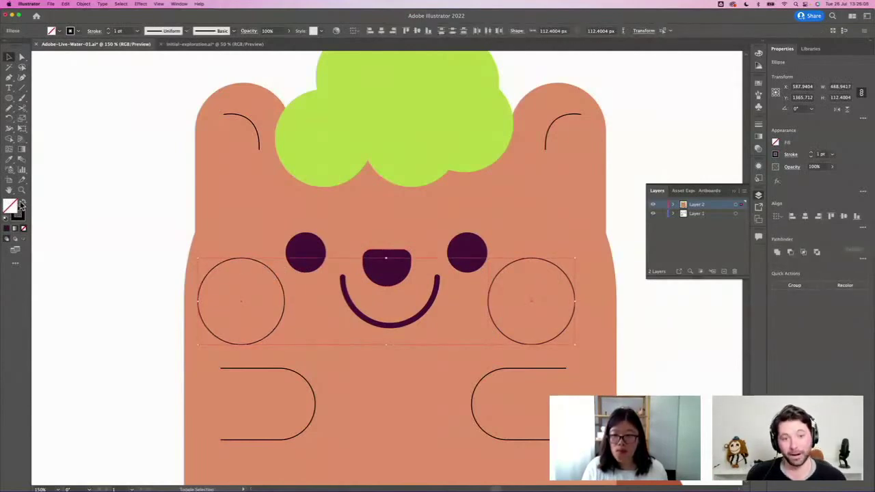
click(20, 203)
double_click(11, 205)
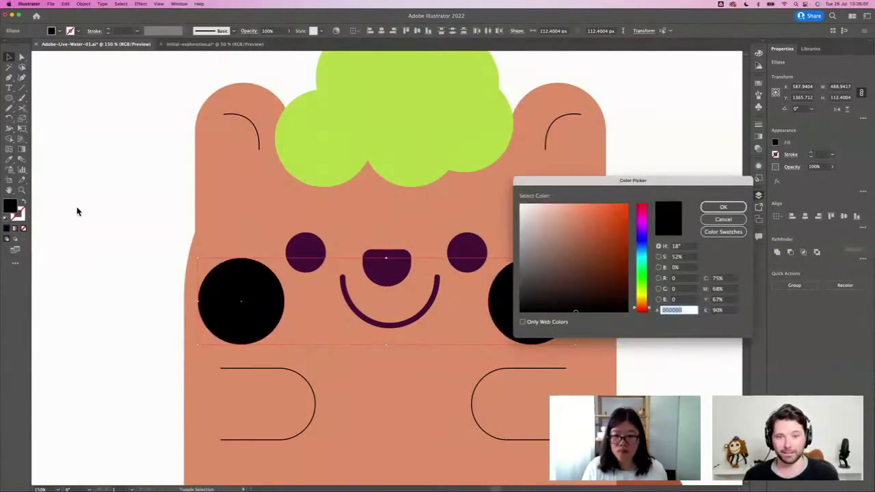
click(632, 214)
click(611, 225)
drag(647, 210, 692, 207)
click(646, 312)
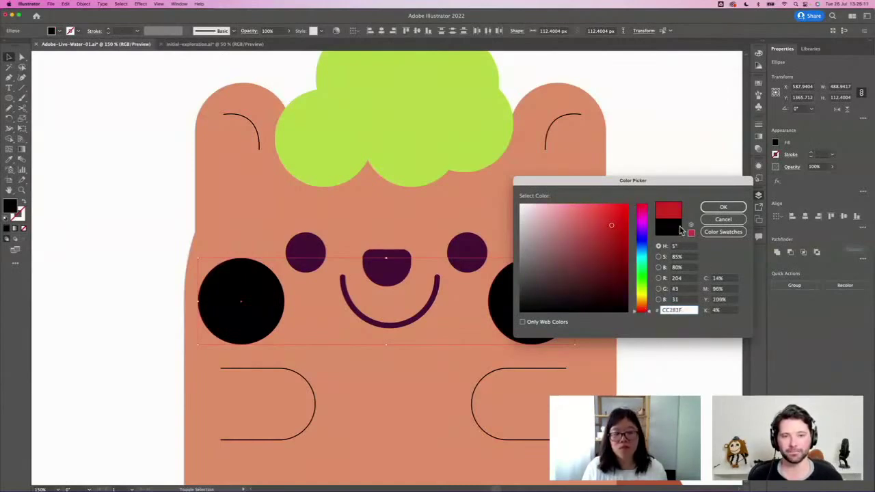
click(617, 223)
click(709, 209)
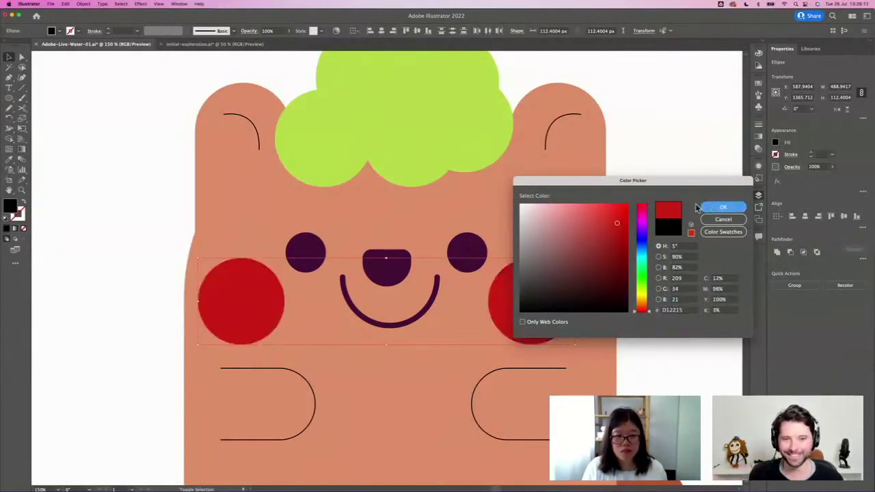
click(619, 155)
- Set the opacity of both red cheek circles to 80%
click(530, 280)
shift+click(234, 289)
click(826, 168)
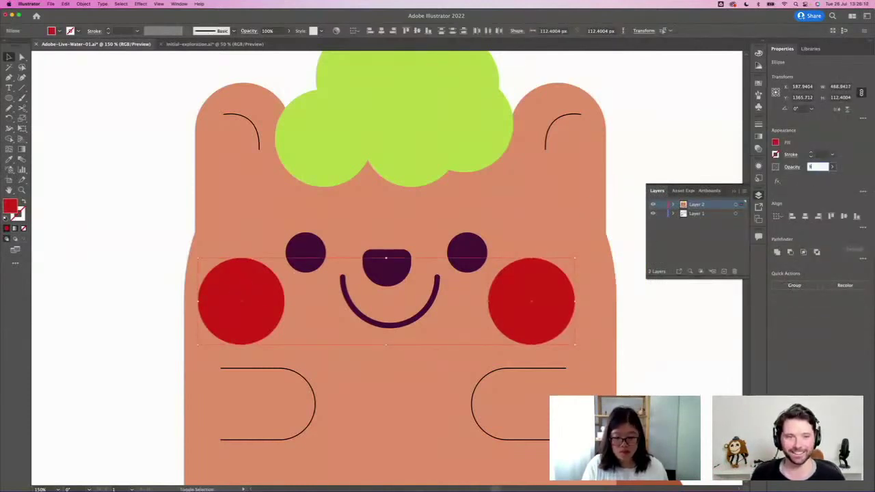
text(80)
key(Return)
click(695, 133)
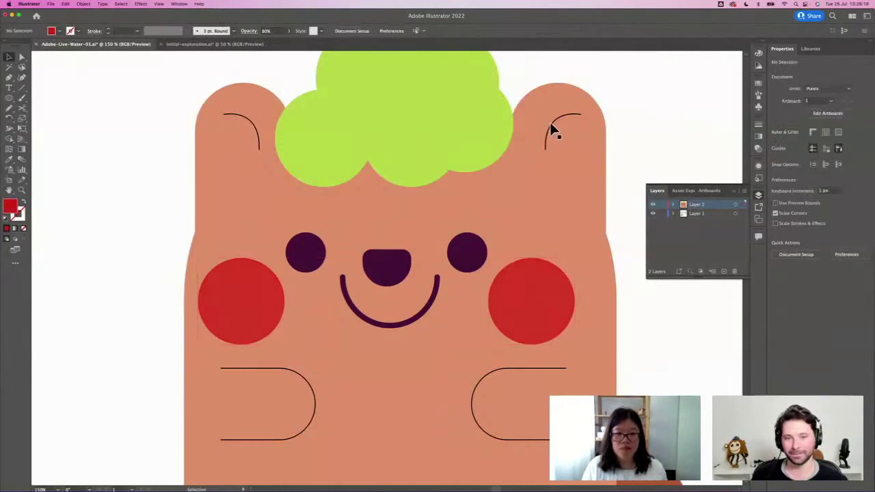
- Copy the smile curve's 7 pt dark purple stroke style to both inner-ear curves
click(549, 127)
shift+click(254, 124)
click(664, 139)
key(i)
click(437, 280)
alt+click(554, 116)
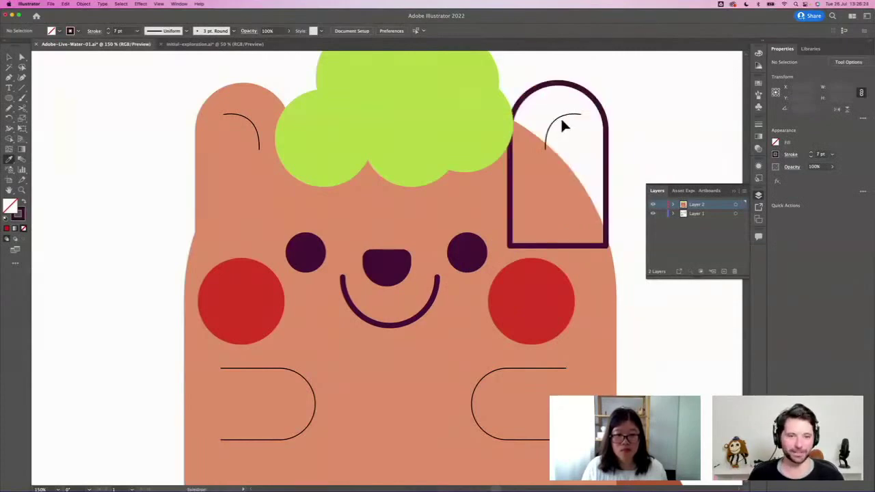
key(super+z)
alt+click(555, 112)
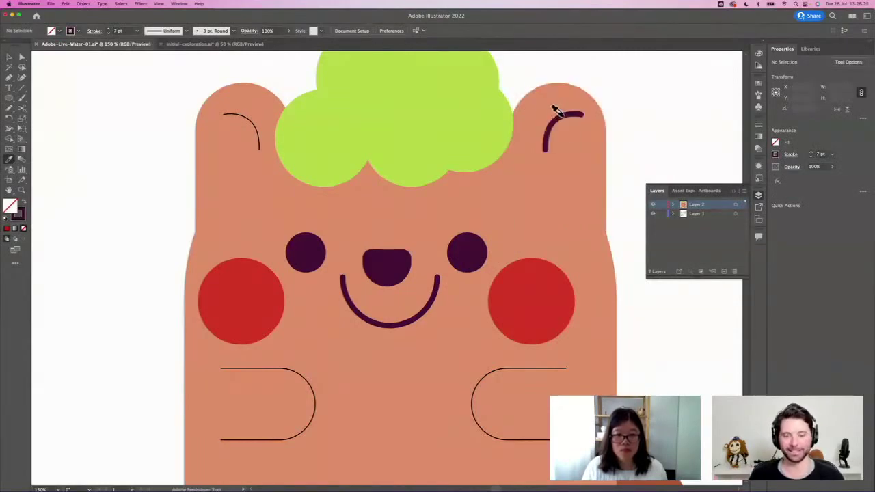
alt+click(238, 116)
- Apply the same 7 pt dark purple stroke style to both arm curves
scroll(506, 331, down, 3)
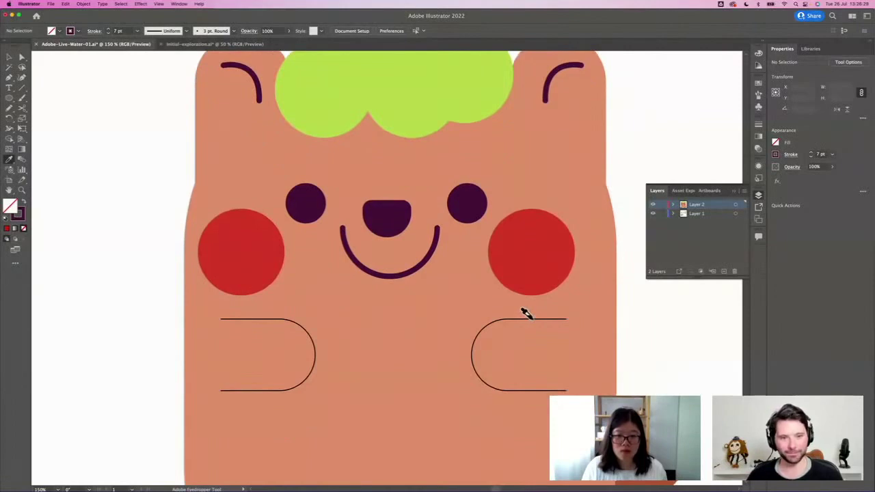
alt+click(524, 317)
alt+click(258, 316)
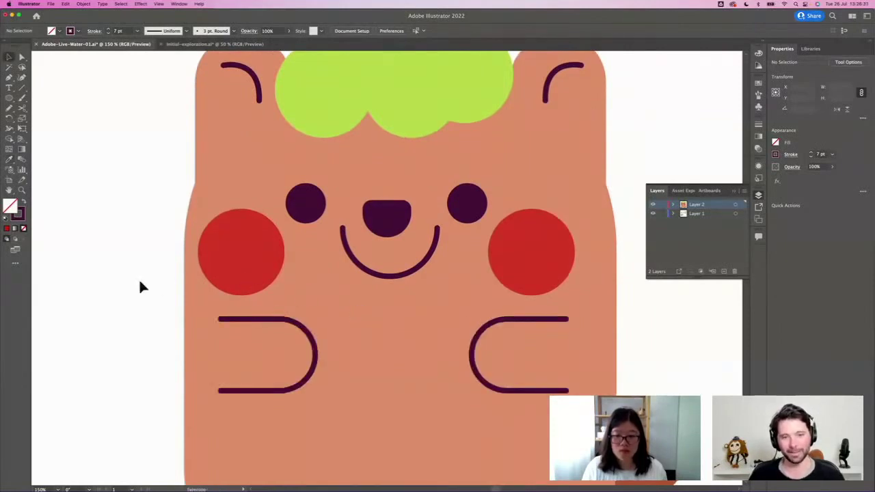
- Narrow the bear's body to about 557 px wide by pulling its left edge slightly inward
key(a)
key(super+equal)
key(super+0)
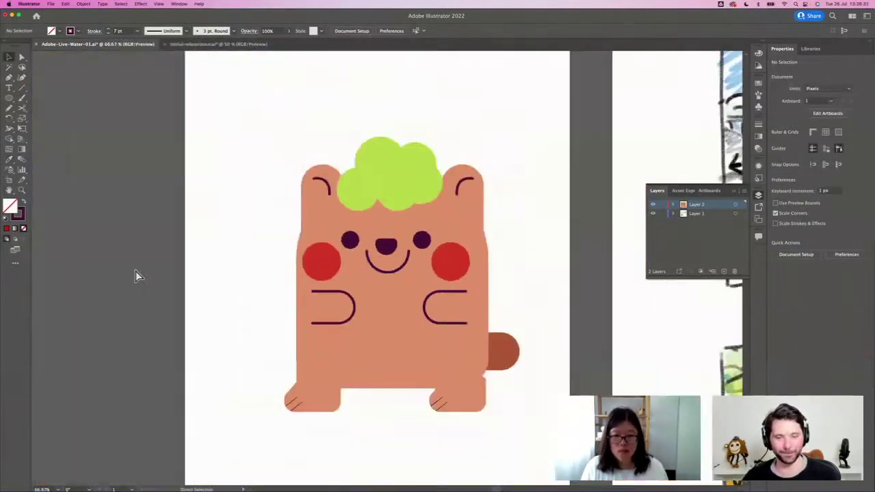
key(super+1)
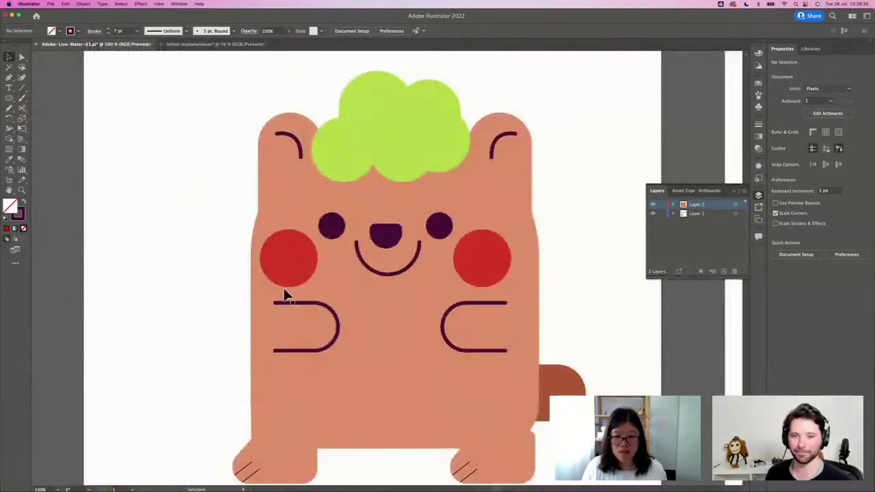
click(263, 310)
drag(254, 287, 254, 288)
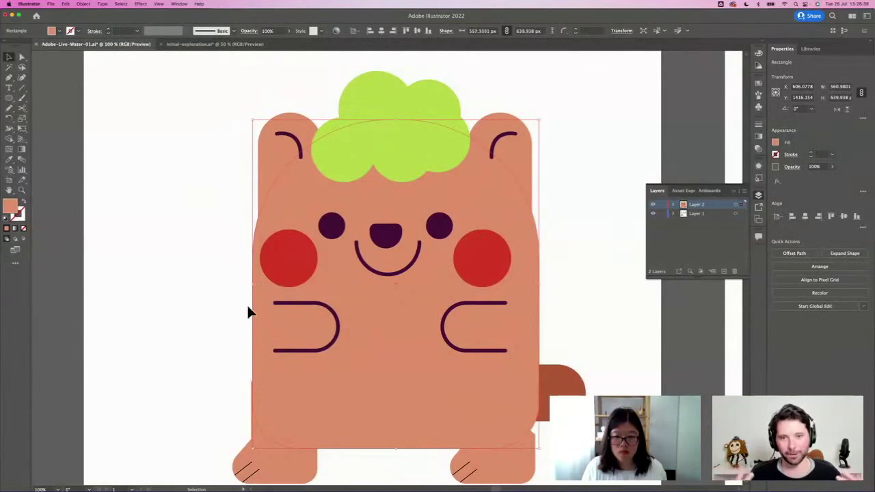
- Shift the left leg together with its toe lines slightly inward to line up with the body's edge
scroll(281, 446, down, 2)
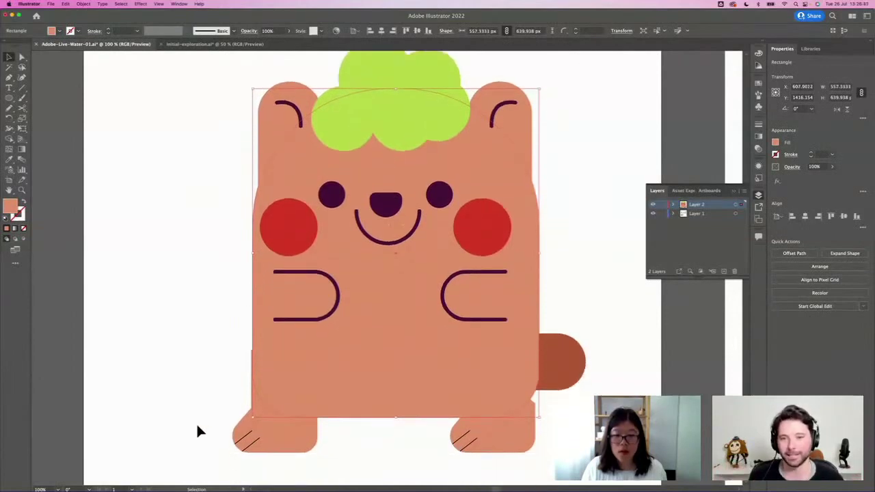
click(297, 449)
drag(299, 438, 300, 437)
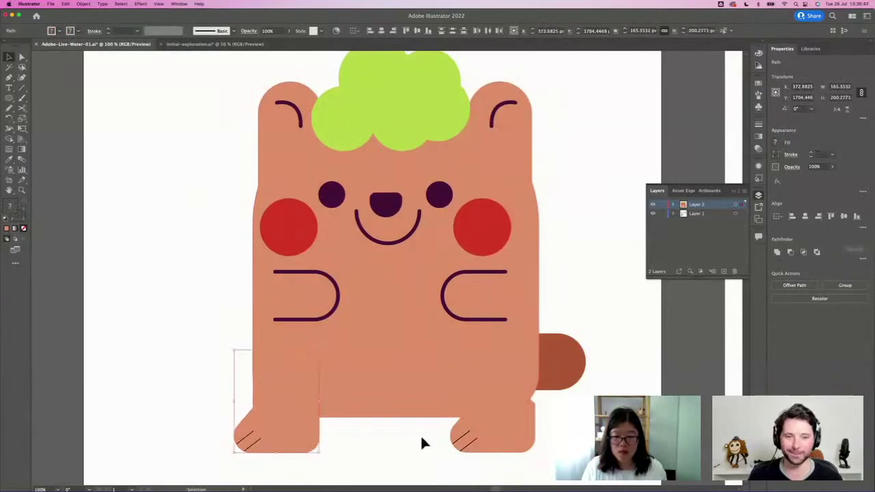
- Raise the right leg's upper outer anchor point to close the notch beside the tail
click(516, 378)
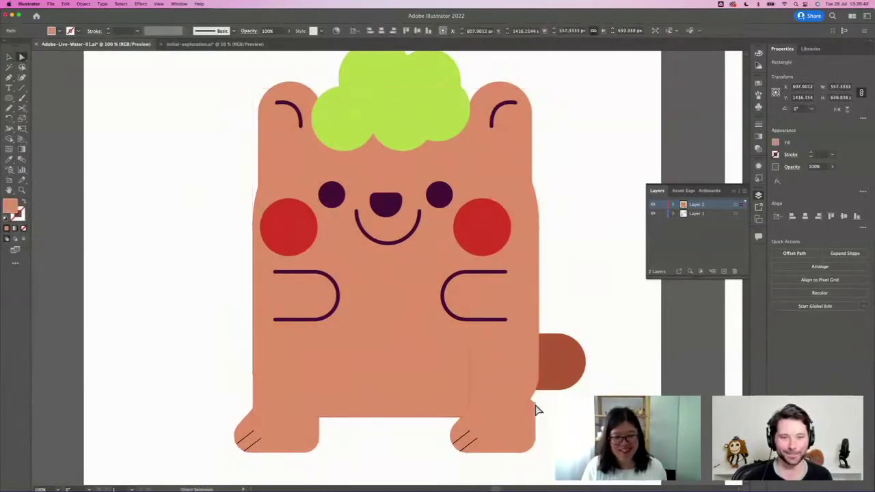
click(536, 402)
drag(534, 368, 535, 365)
key(v)
key(super+shift+a)
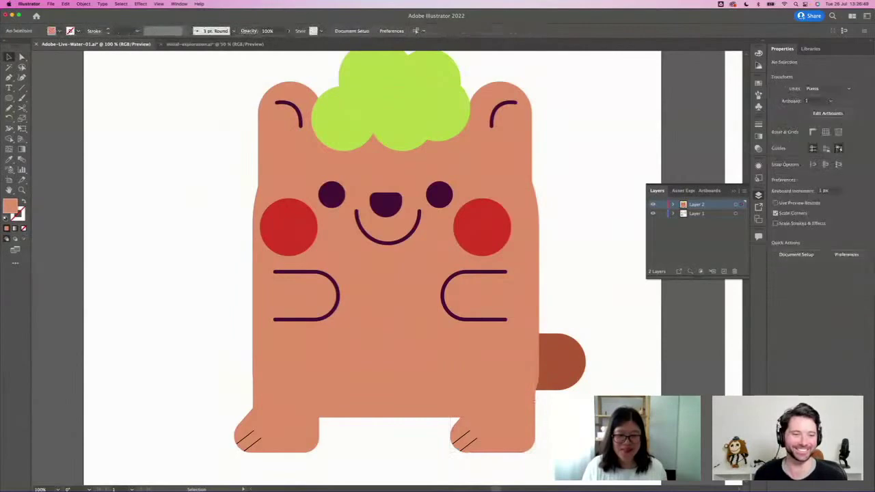
- Move both arm curves slightly inward toward the middle of the belly
drag(331, 282, 351, 287)
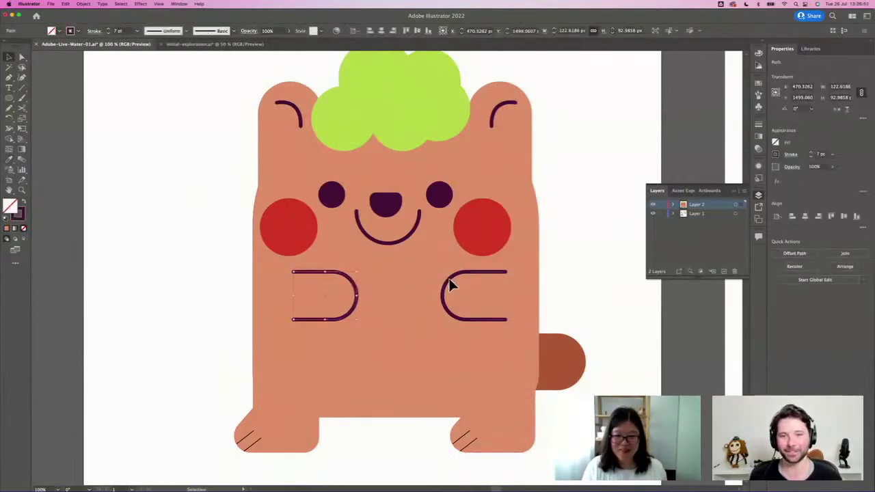
drag(452, 287, 435, 285)
click(561, 245)
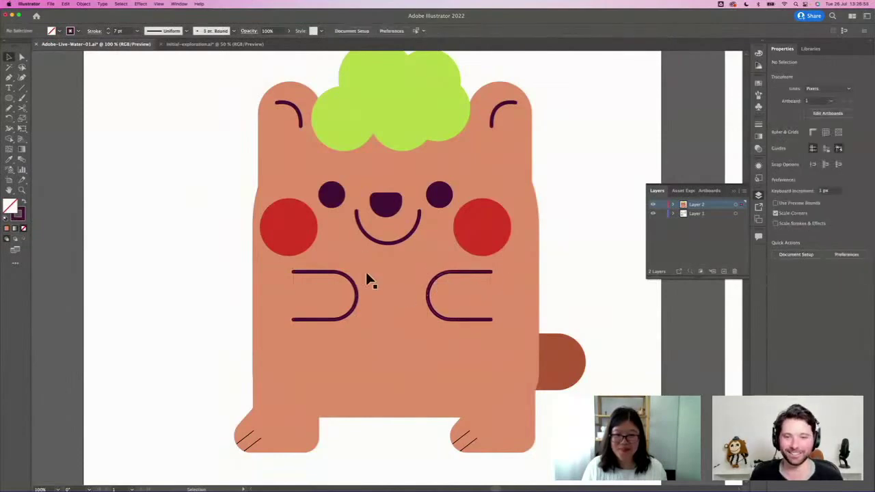
- Try a brighter purple as the smile curve's stroke colour
click(357, 232)
click(361, 231)
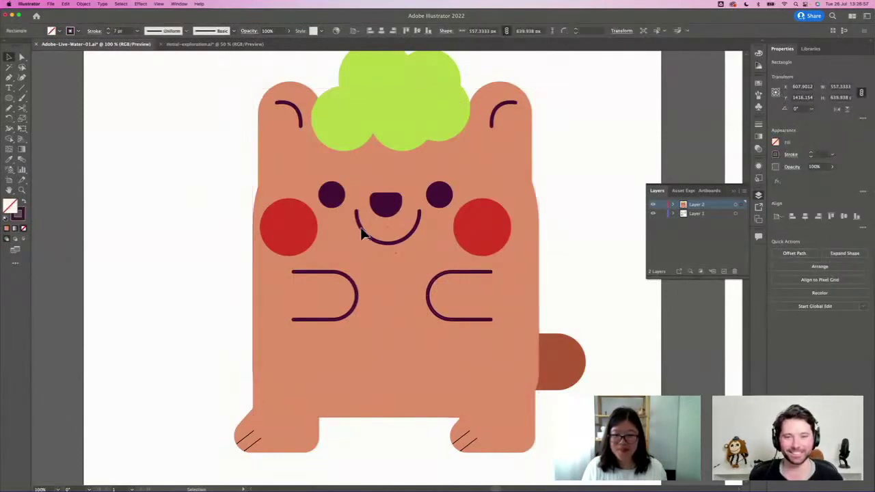
double_click(22, 217)
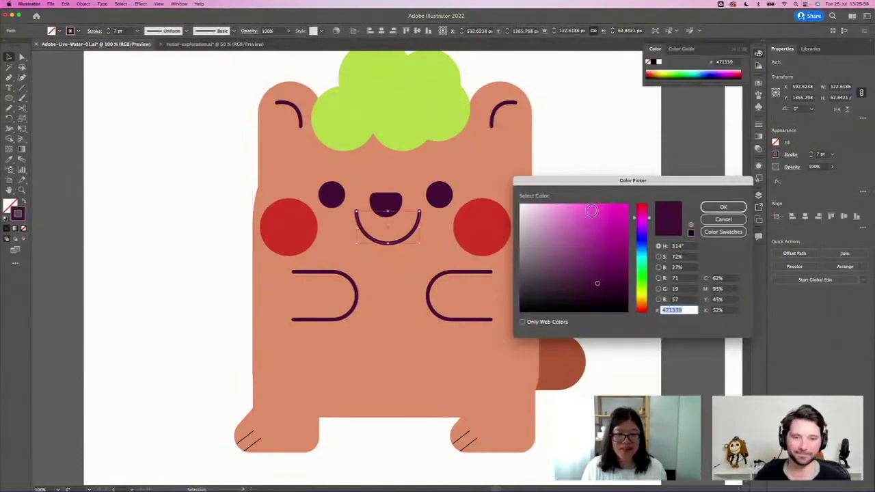
click(603, 251)
click(704, 206)
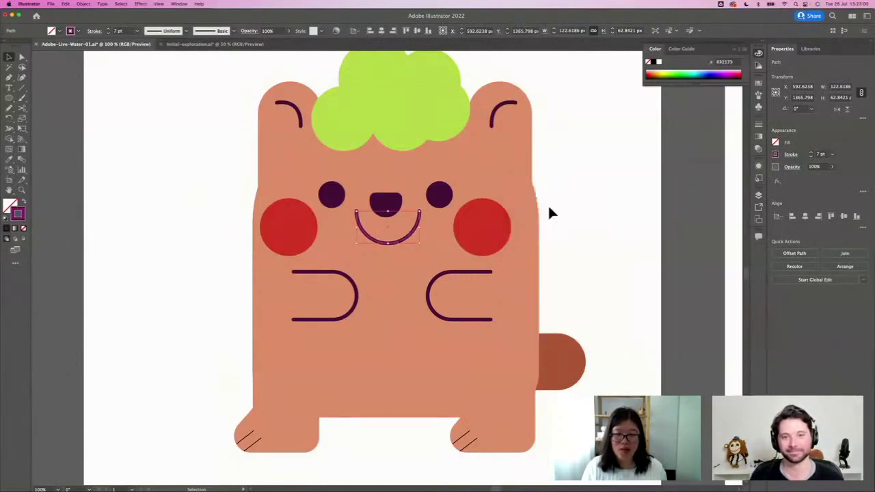
- Set the smile curve's stroke colour to dark red #87241A
double_click(19, 220)
click(644, 311)
click(610, 254)
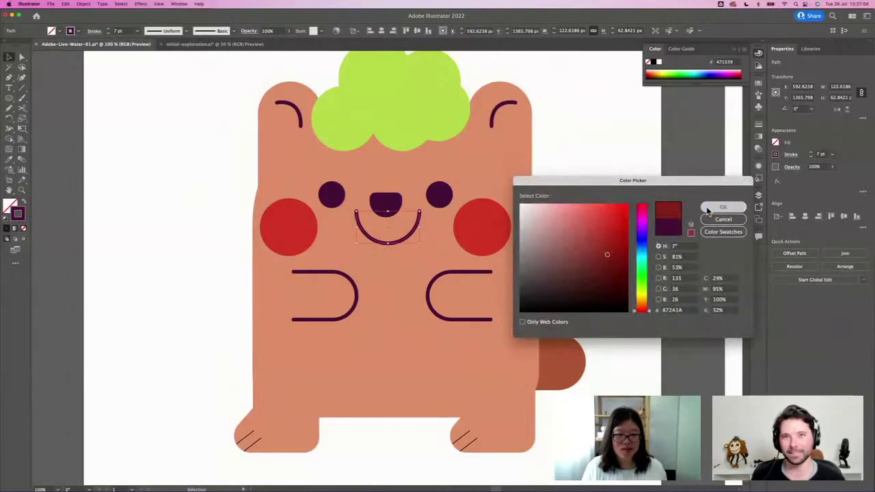
click(723, 207)
click(594, 204)
- Pull the body's right edge slightly inward so it lines up with the right leg
key(super+alt+0)
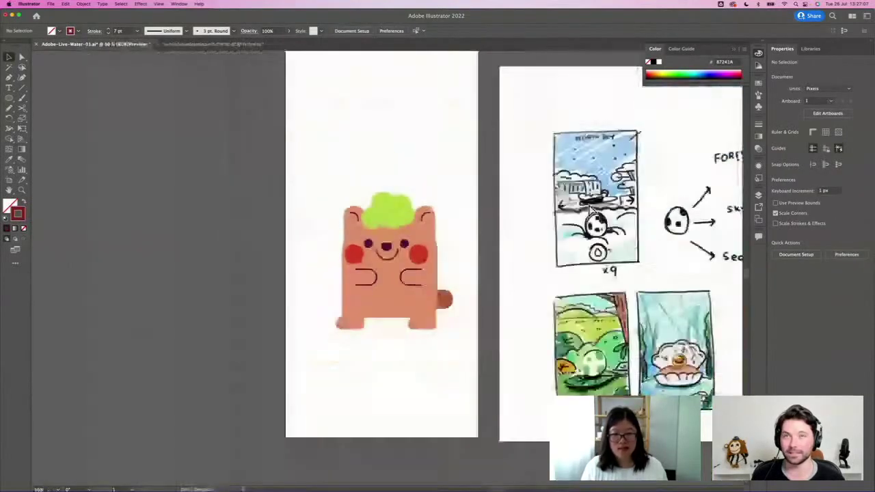
key(super+equal)
key(super+equal)
click(433, 286)
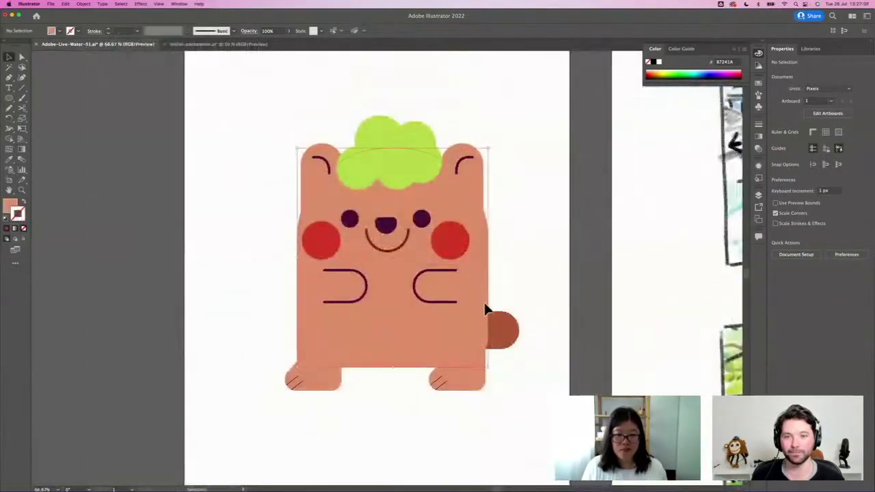
drag(489, 257, 487, 260)
- Move the right ear shape's lower outer corner point slightly down and outward to blend into the body's edge
click(482, 202)
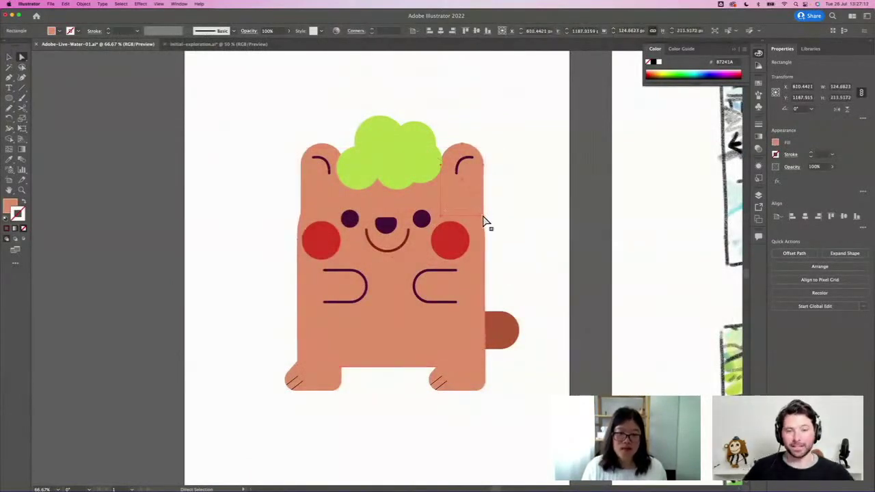
click(483, 222)
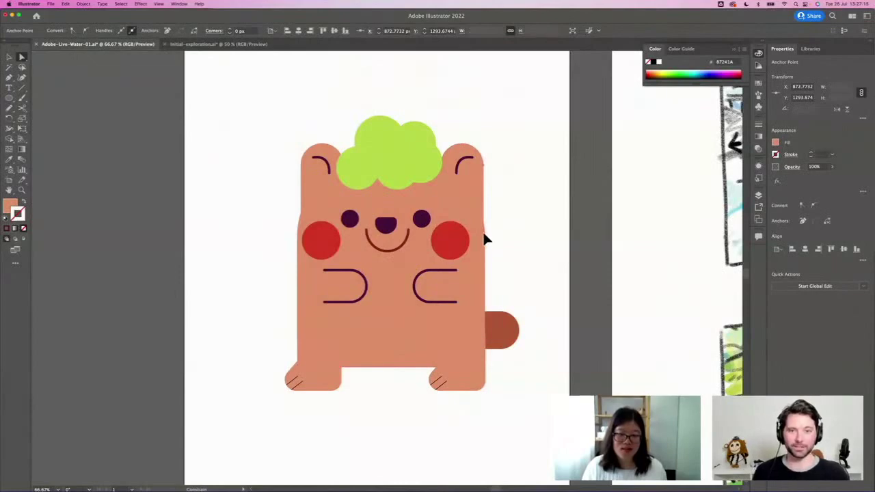
drag(484, 229, 485, 237)
key(v)
click(512, 231)
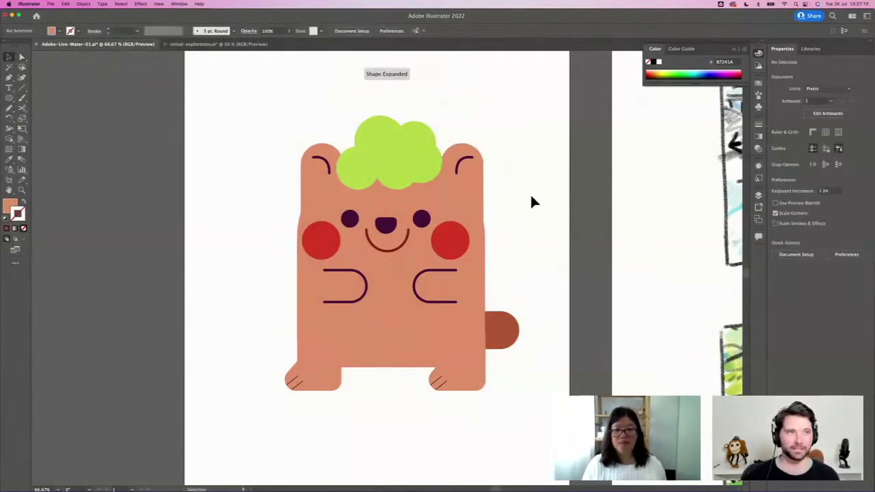
- Move the upper-left hair circle slightly outward and the lower-left hair circle slightly inward to reshape the green tuft
double_click(381, 133)
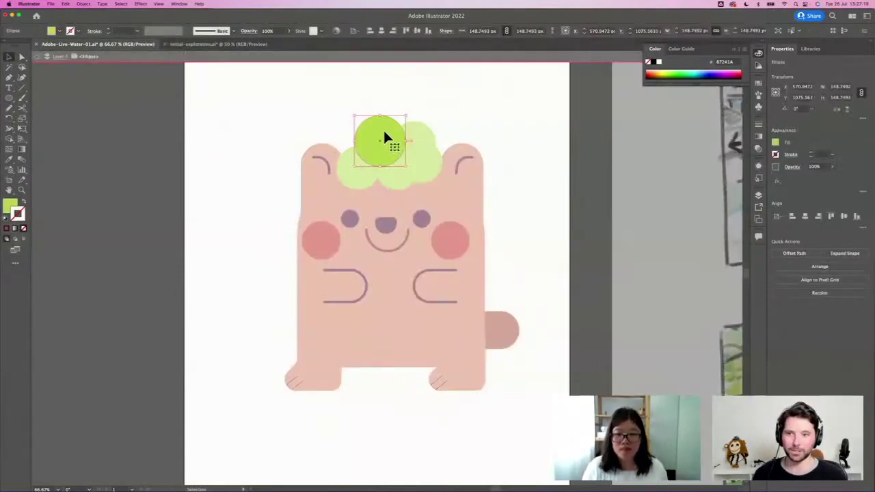
double_click(411, 109)
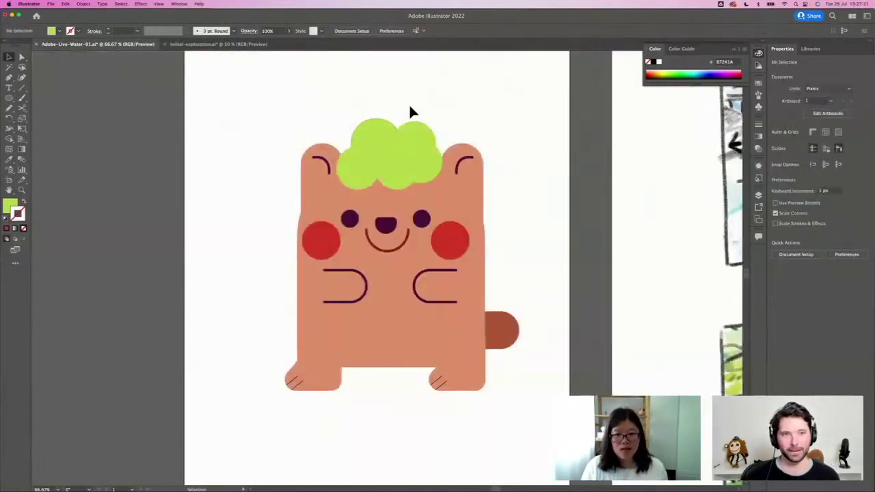
double_click(356, 156)
key(Escape)
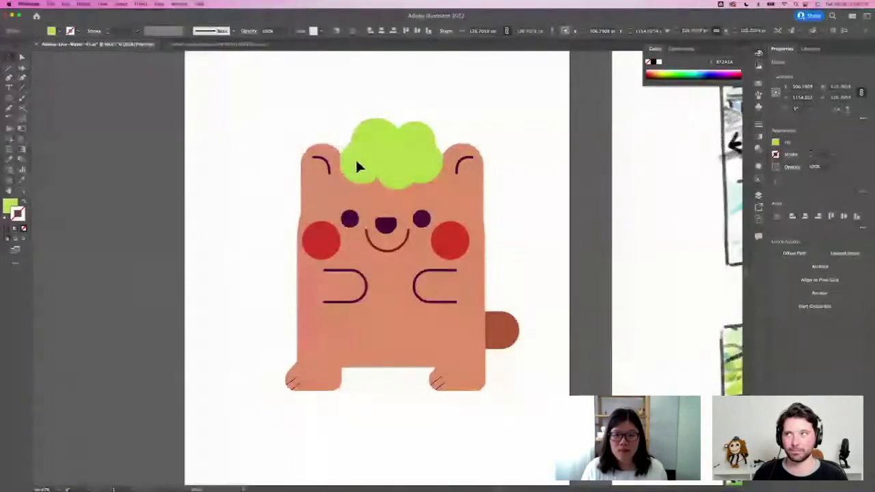
click(535, 205)
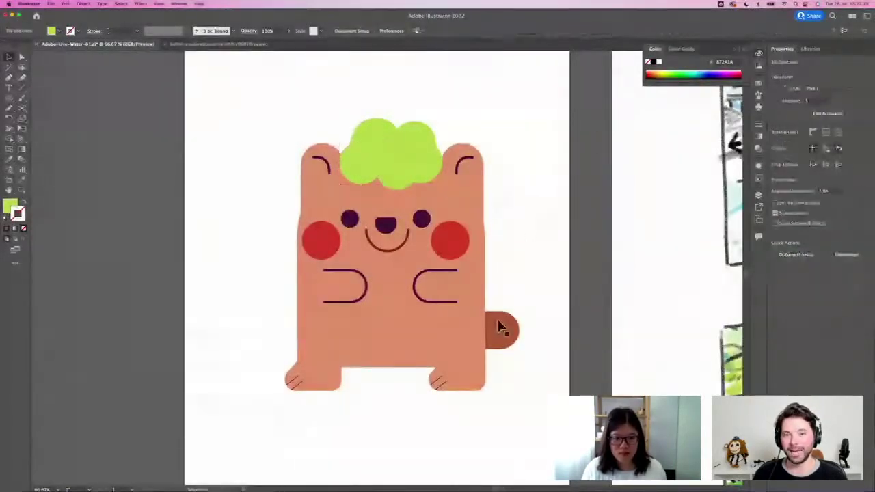
- Nudge the right leg slightly left and apply the arm's 7 pt dark purple stroke to the smile curve and claw lines on both feet
click(420, 377)
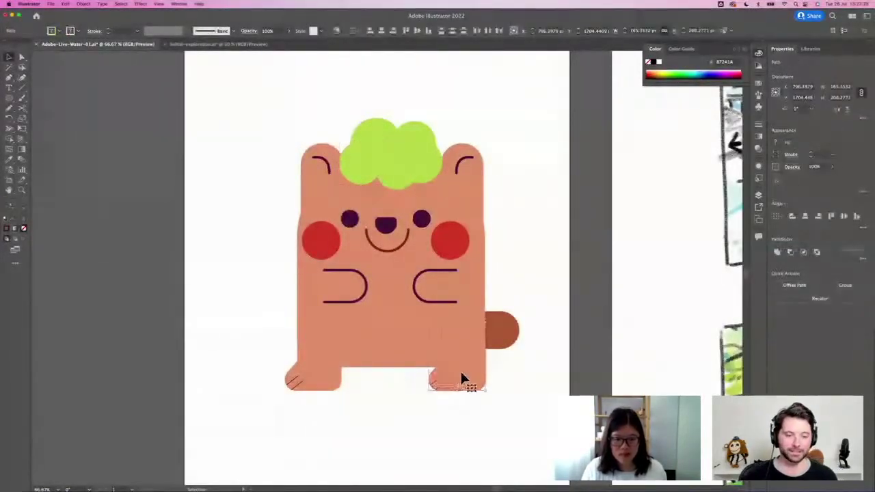
click(496, 389)
key(b)
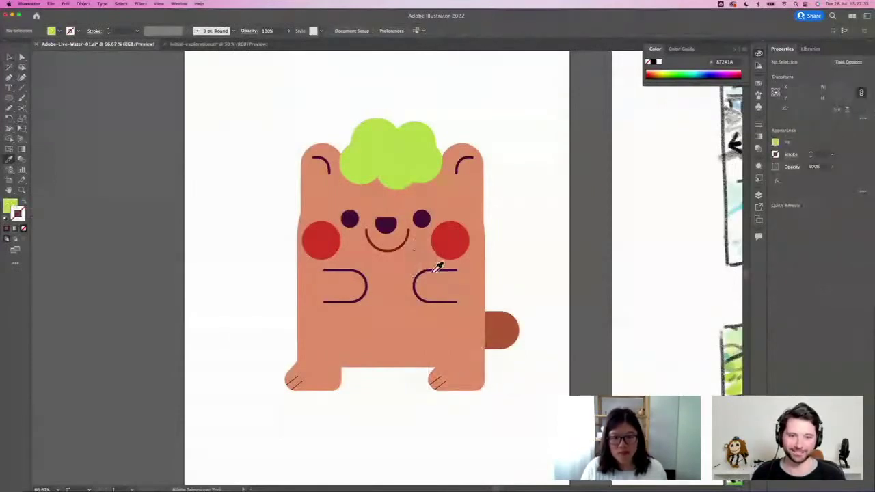
click(433, 271)
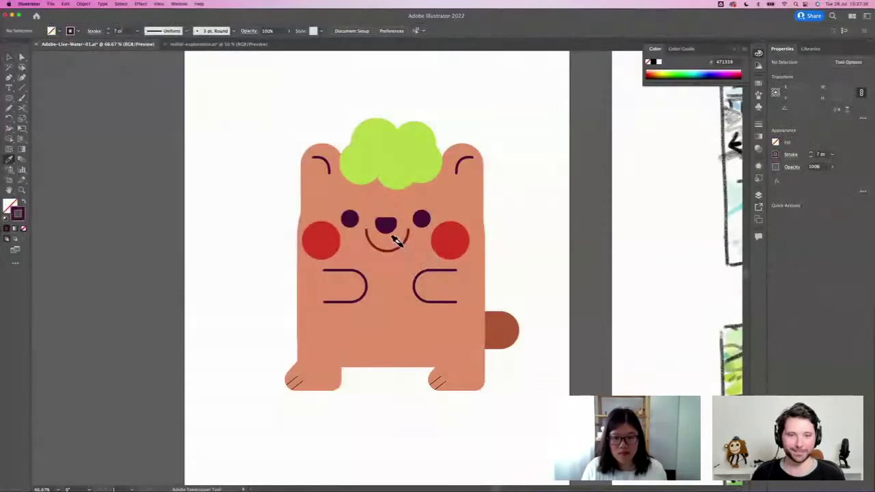
alt+click(436, 378)
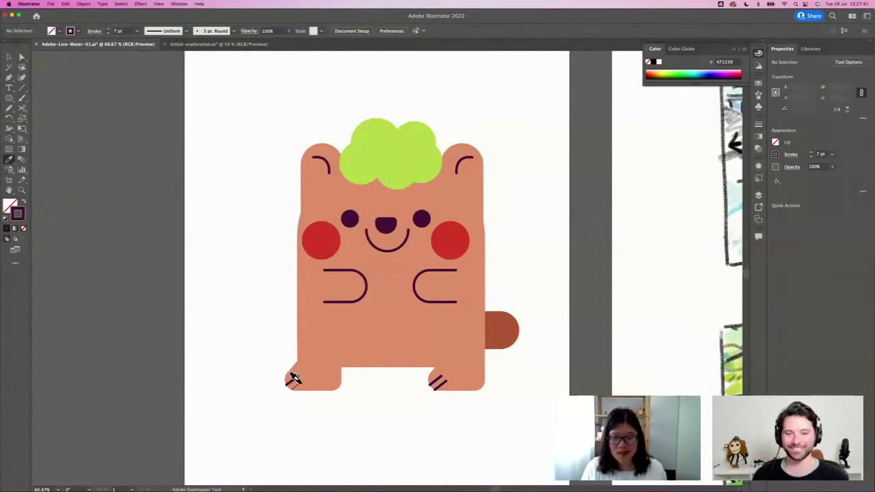
key(v)
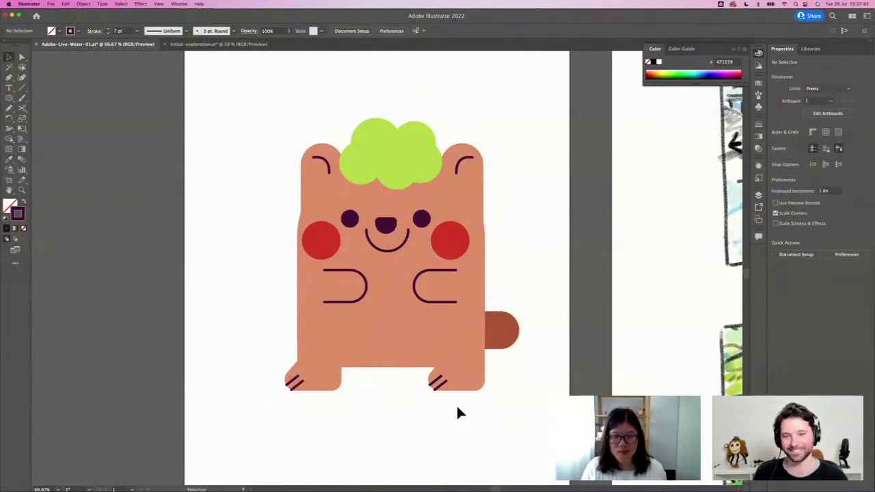
- Reposition the claw lines on both feet so the thicker strokes sit inside the paws with a clear gap between them
click(300, 381)
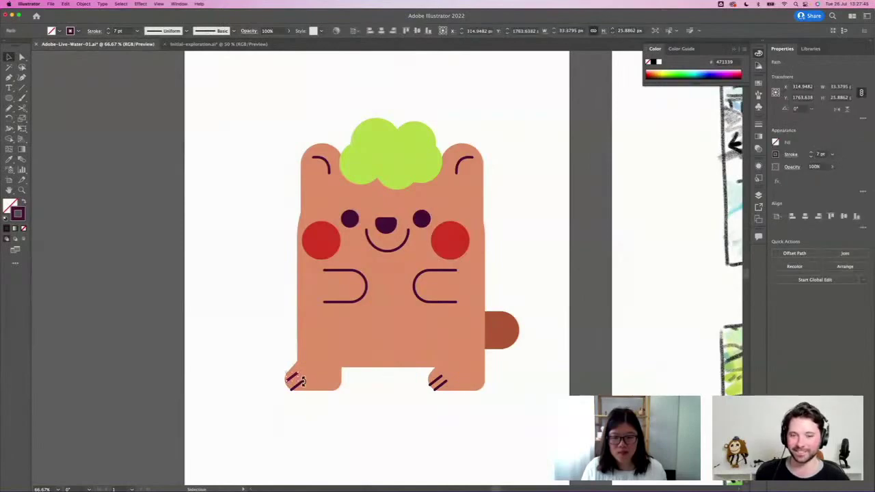
drag(299, 383, 298, 388)
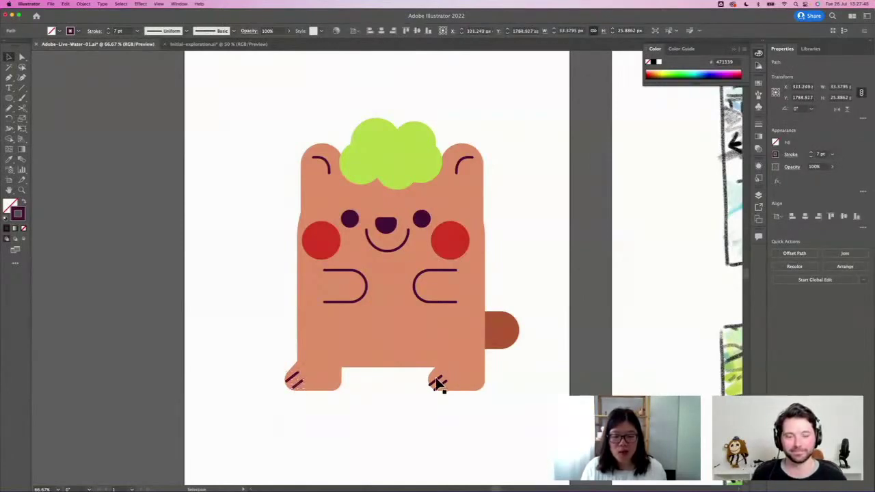
drag(437, 378, 437, 376)
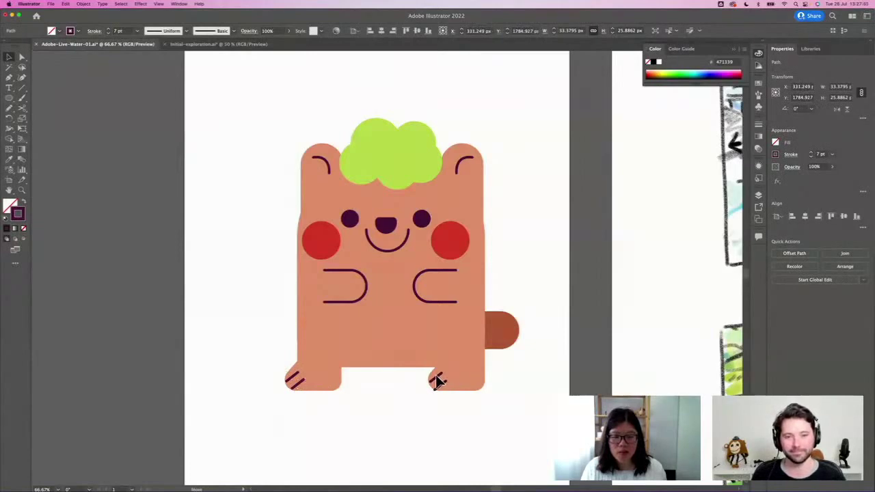
click(437, 381)
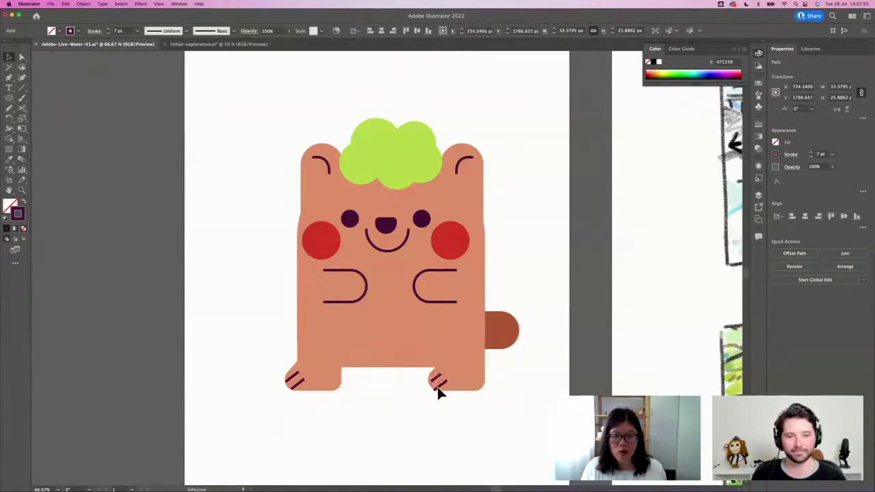
click(508, 411)
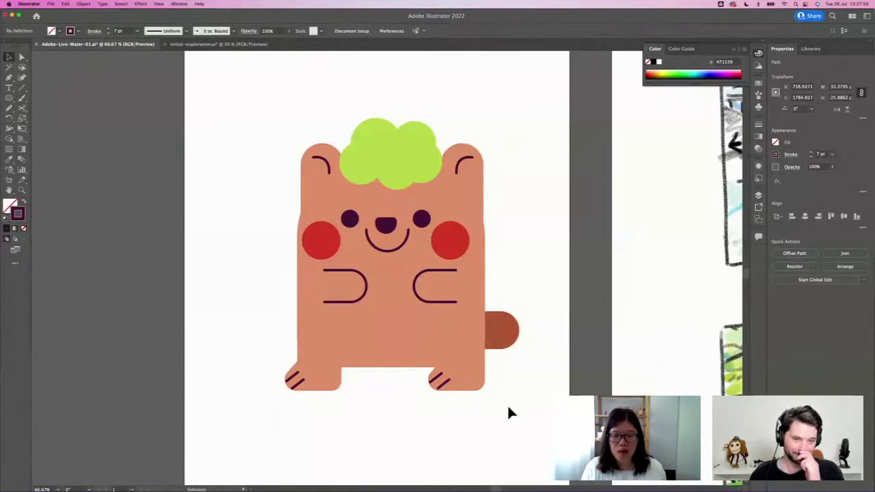
- Move the tail slightly inward toward the body and group all of the bear's shapes together
click(496, 328)
click(527, 356)
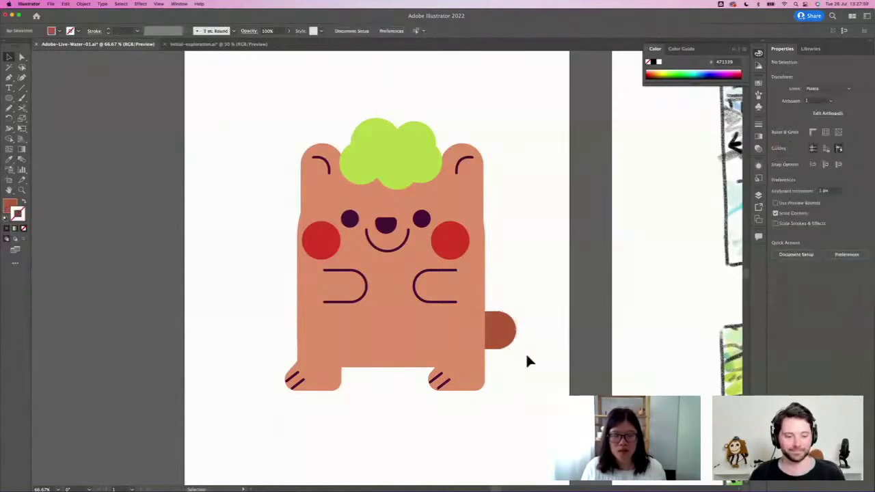
click(315, 340)
key(super+minus)
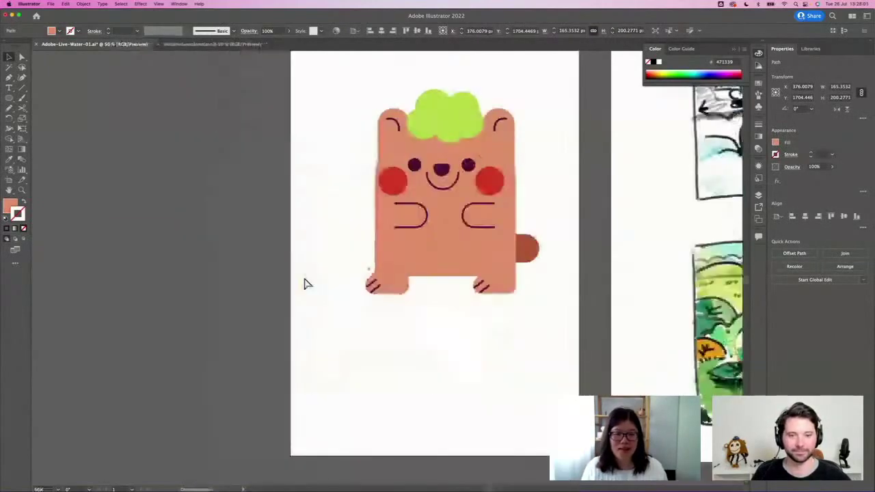
scroll(380, 249, right, 5)
click(187, 130)
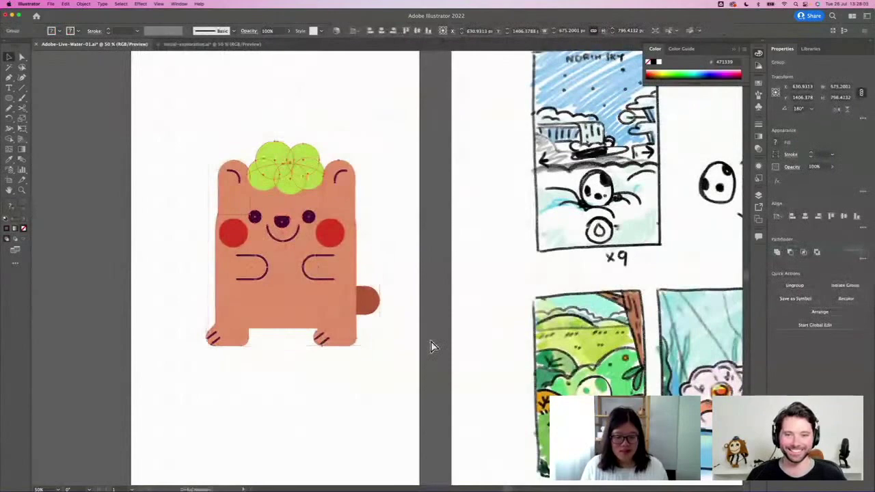
- Show the document's layers and compare the grouped bear with the forest creature sketches
key(super+minus)
drag(414, 391, 244, 392)
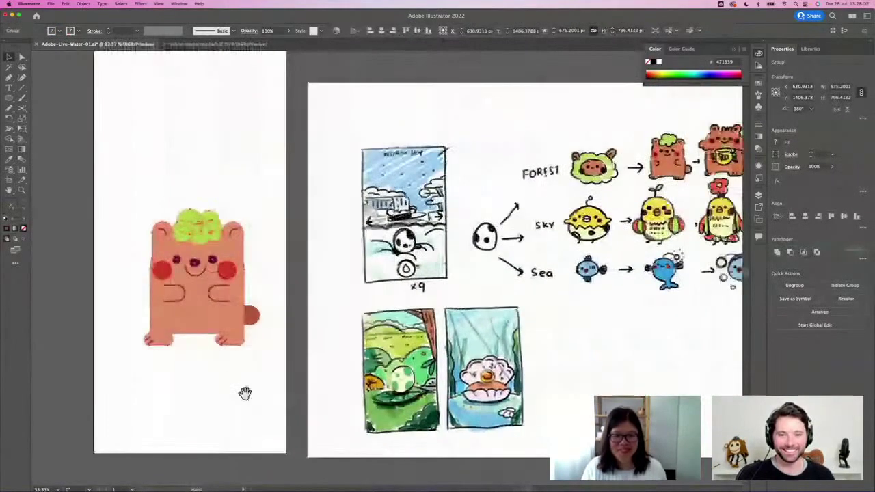
click(759, 195)
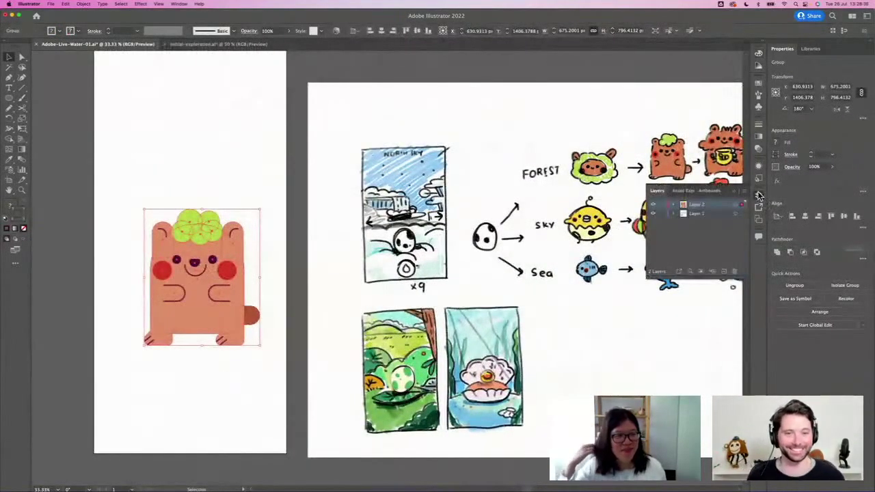
scroll(494, 235, right, 2)
scroll(494, 235, right, 2)
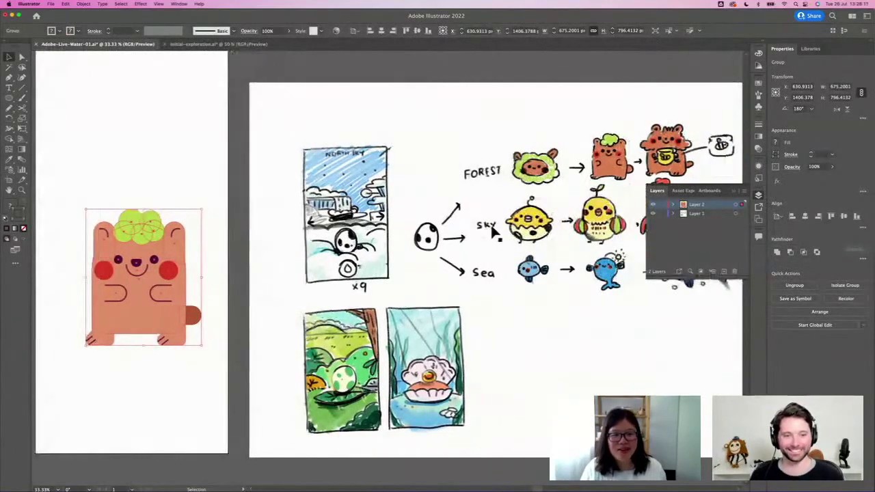
click(155, 195)
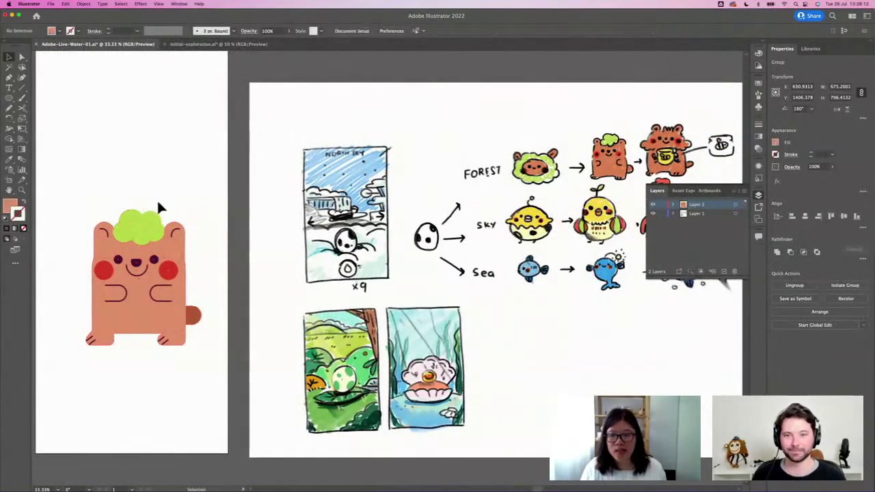
- Recolour the bear's body, ears and legs with a deeper, more saturated orange-brown fill
double_click(156, 255)
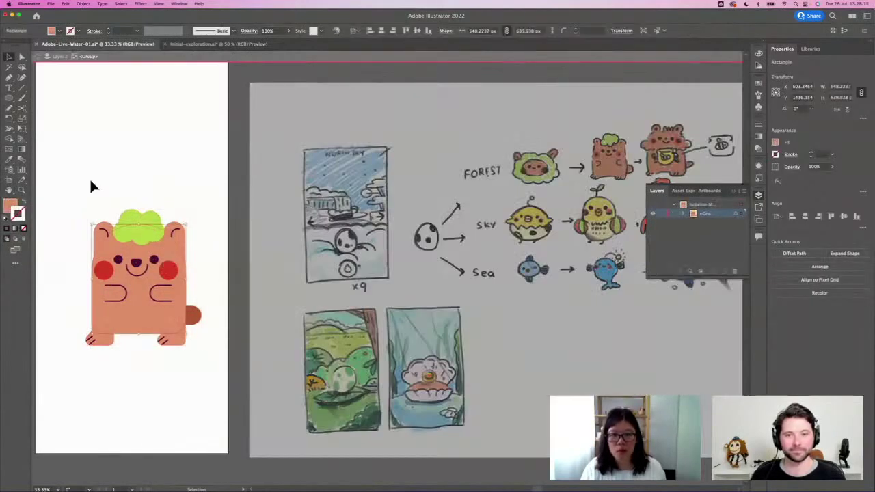
double_click(156, 175)
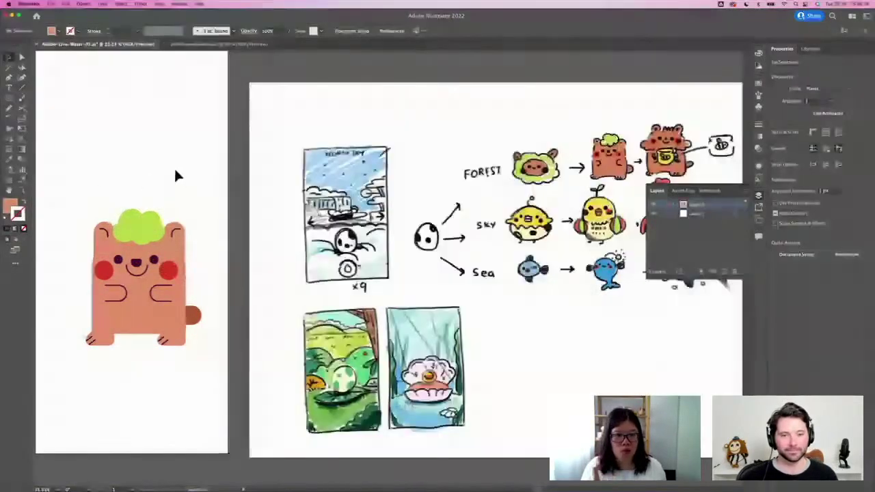
click(166, 252)
click(202, 177)
key(i)
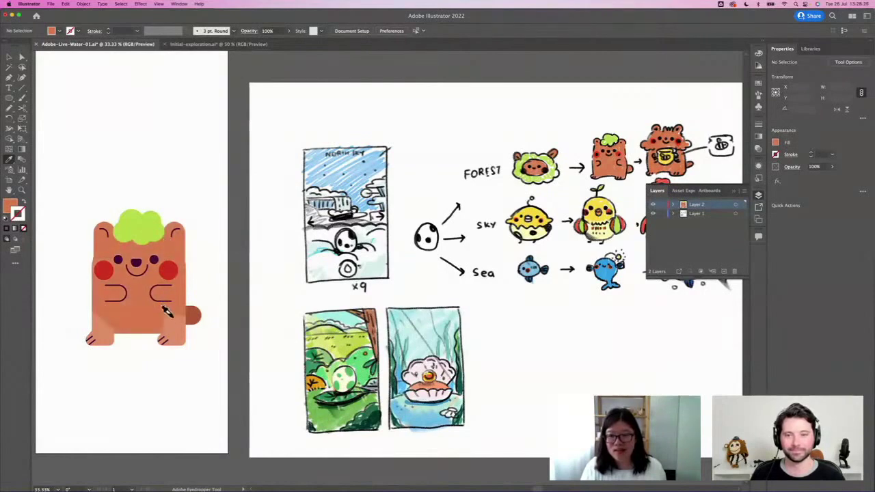
key(v)
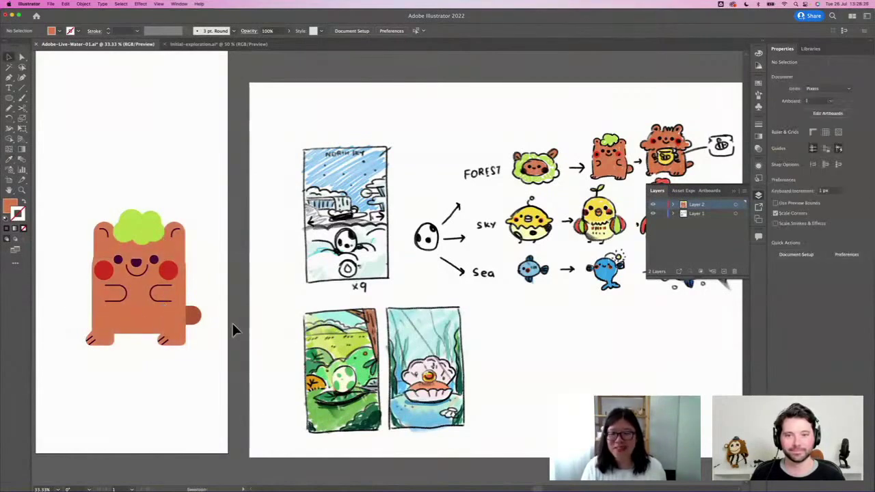
- Shift the tail slightly down and inward inside the bear group, and make a tiny adjustment to the body's left edge
double_click(202, 316)
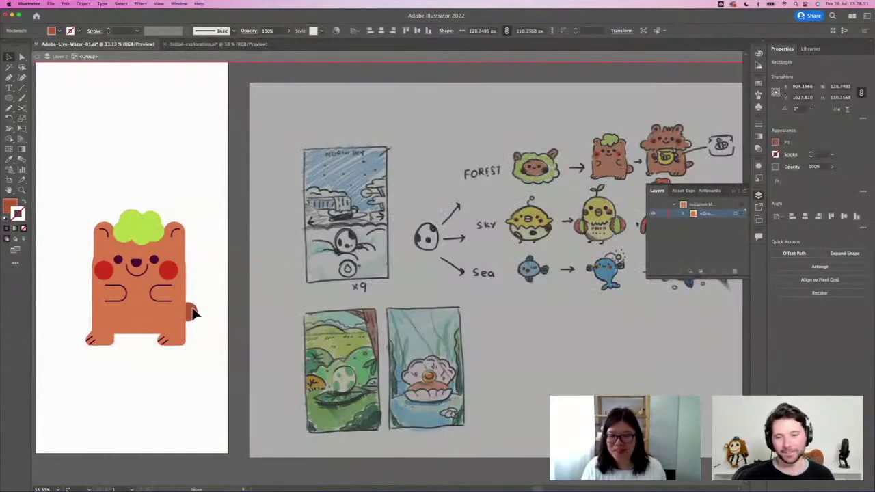
double_click(212, 279)
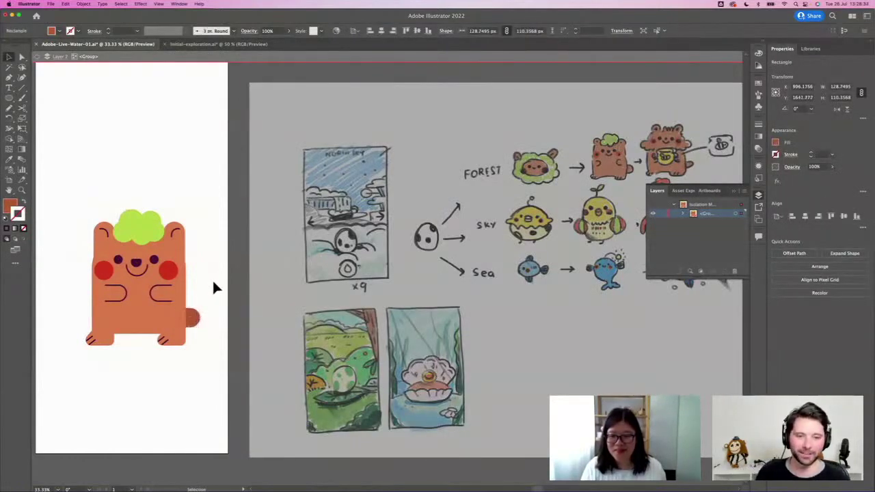
drag(183, 333, 248, 341)
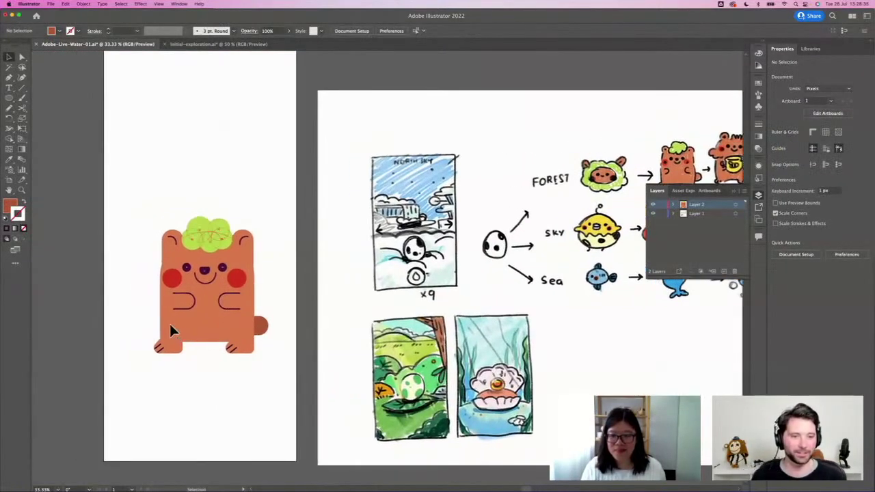
double_click(170, 329)
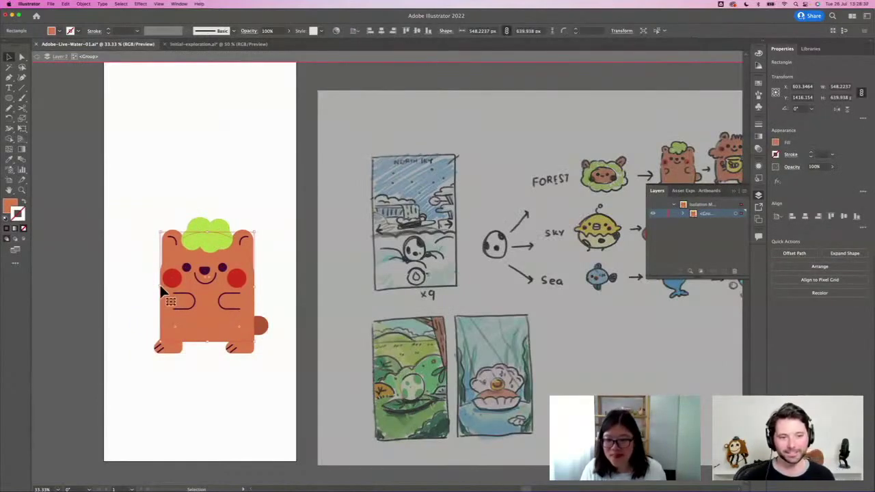
drag(160, 286, 160, 290)
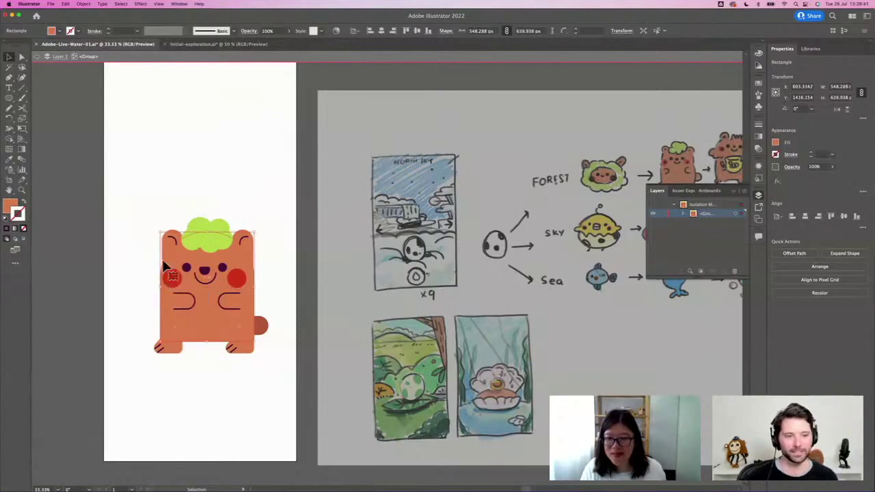
double_click(154, 242)
- Inside the bear group, draw a rectangle about 225 by 158 px across the left cheek and body edge, and fully round its left corners
drag(283, 228, 346, 258)
scroll(346, 260, up, 2)
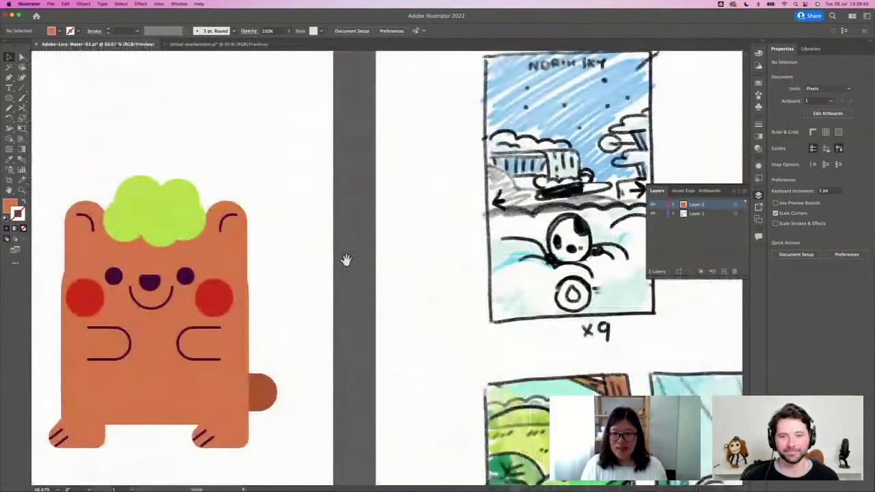
drag(192, 256, 411, 294)
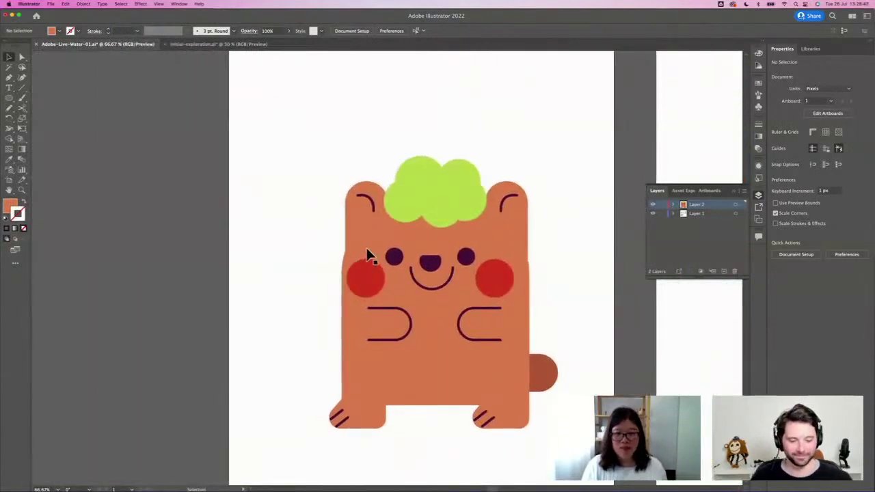
double_click(363, 256)
click(363, 257)
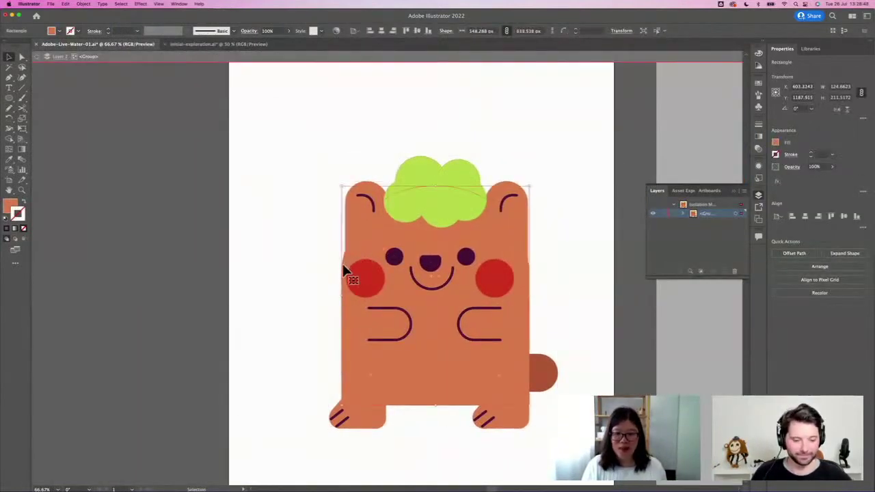
key(m)
drag(333, 246, 410, 300)
key(a)
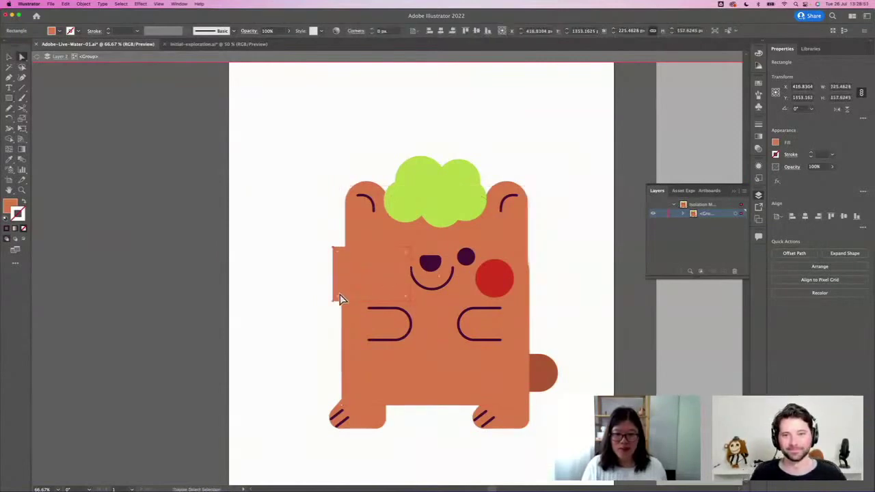
drag(341, 302, 364, 290)
key(v)
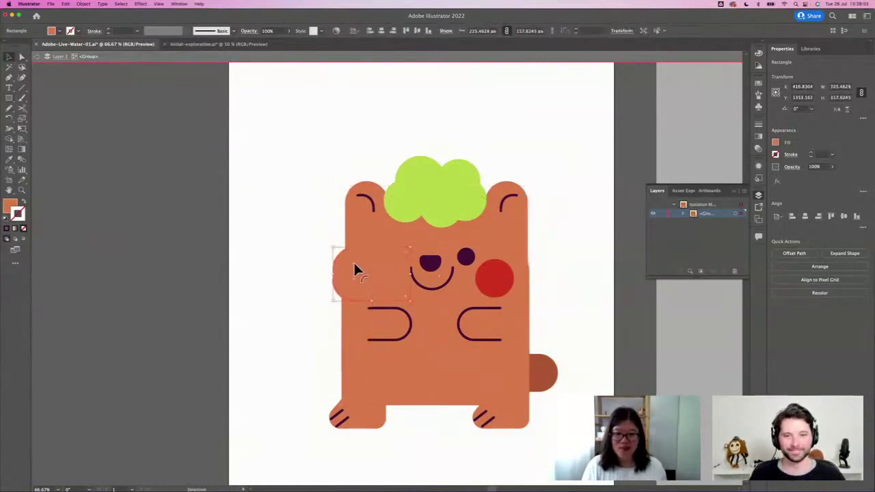
- Move the rounded rectangle at the bear's left cheek behind the left eye, red cheek and mouth inside the bear group
double_click(322, 236)
click(346, 255)
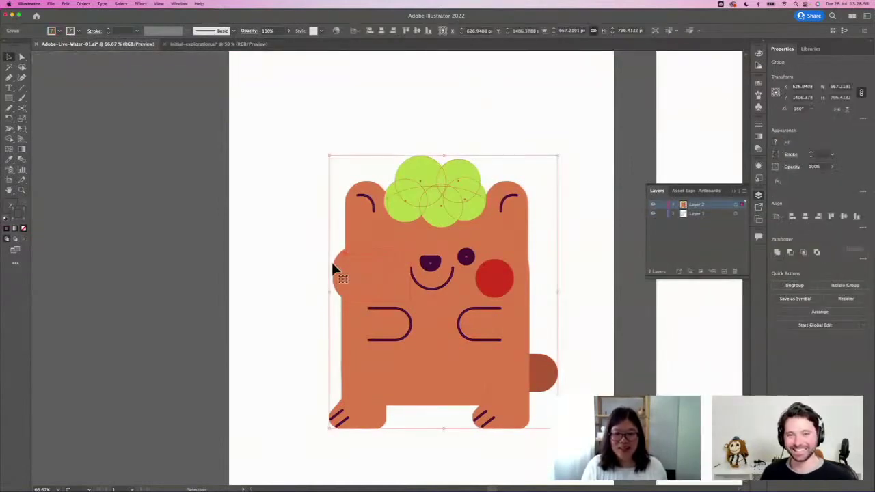
double_click(336, 260)
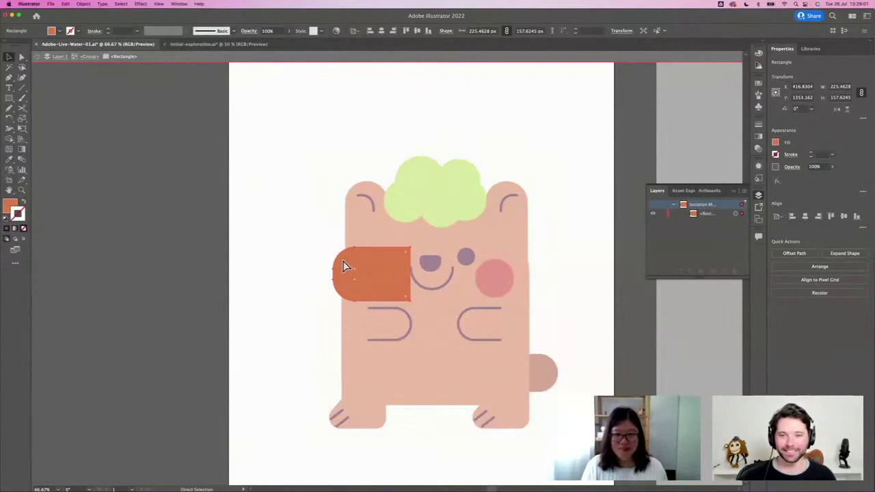
key(Delete)
key(Escape)
double_click(353, 248)
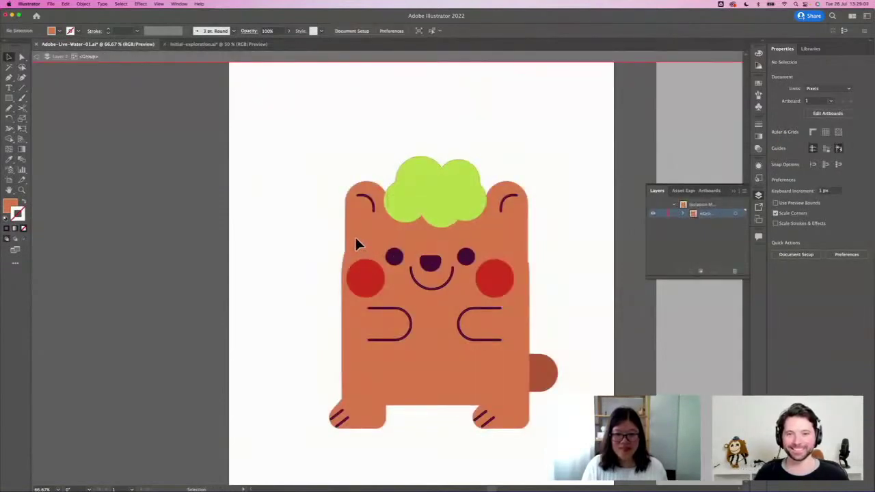
key(Delete)
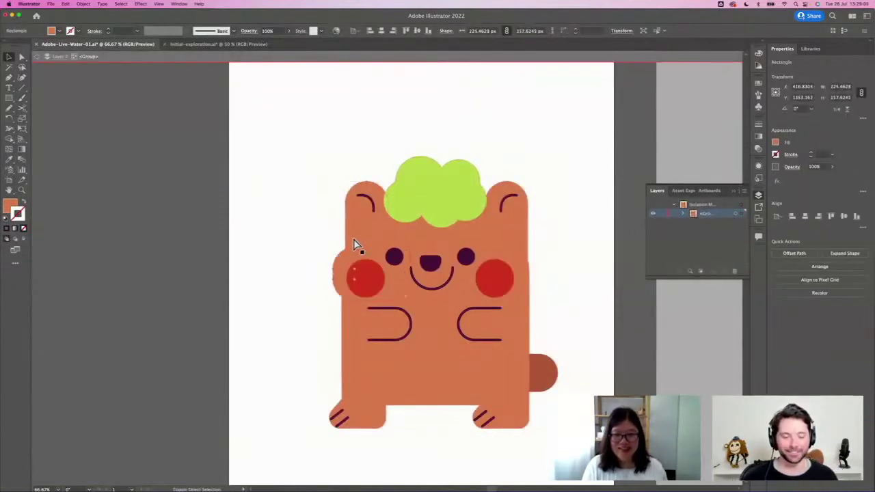
- Shift the rounded cheek shape about 8 px down and 1 px right, and stretch its upper edge slightly upward
click(337, 280)
click(345, 281)
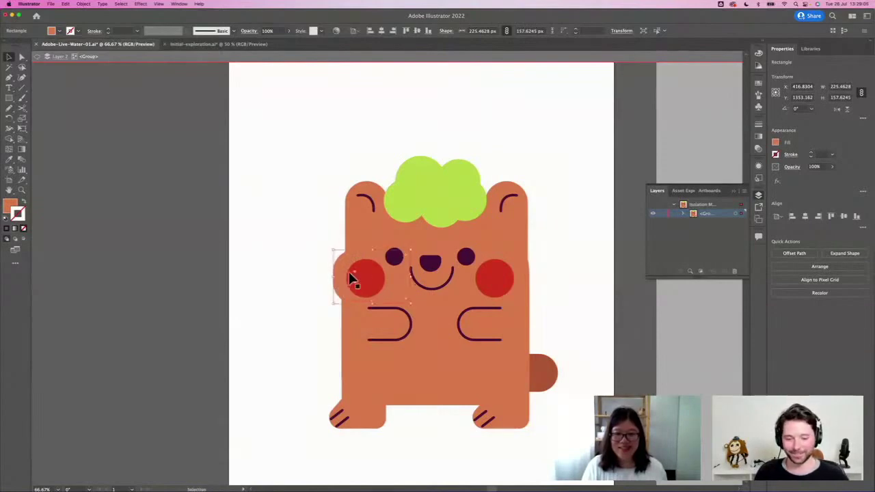
drag(355, 281, 367, 287)
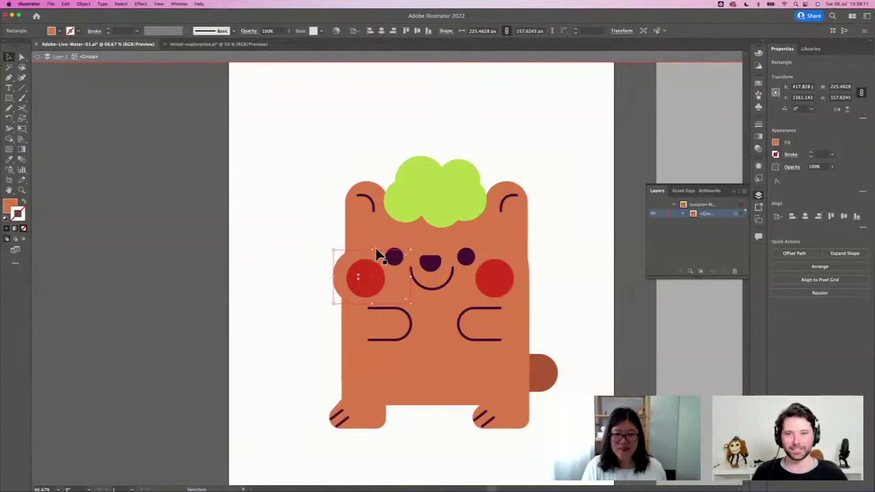
drag(373, 250, 375, 250)
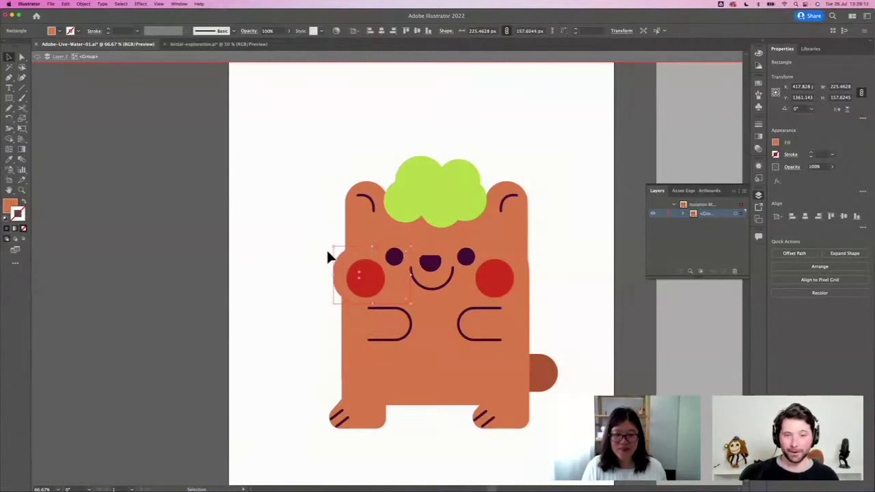
- Shift both red cheeks and the eyes, nose and mouth slightly left and up so the face sits toward the cheek bulge
click(361, 268)
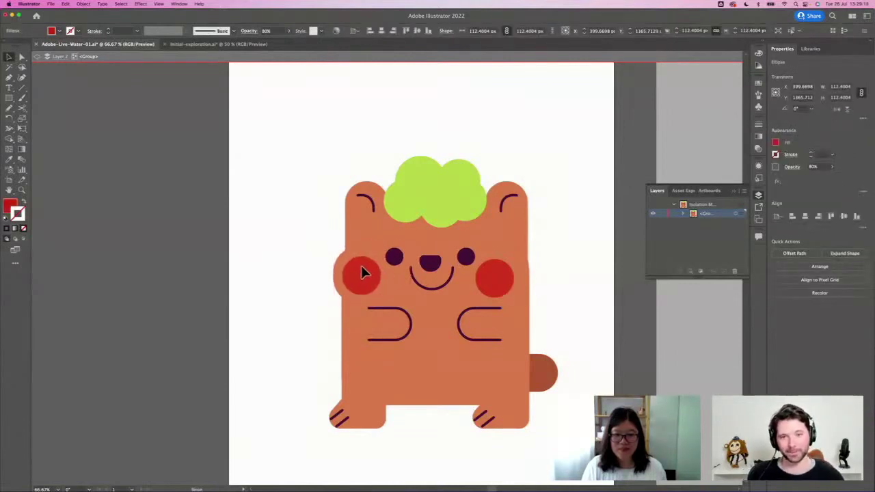
click(397, 260)
shift+click(429, 262)
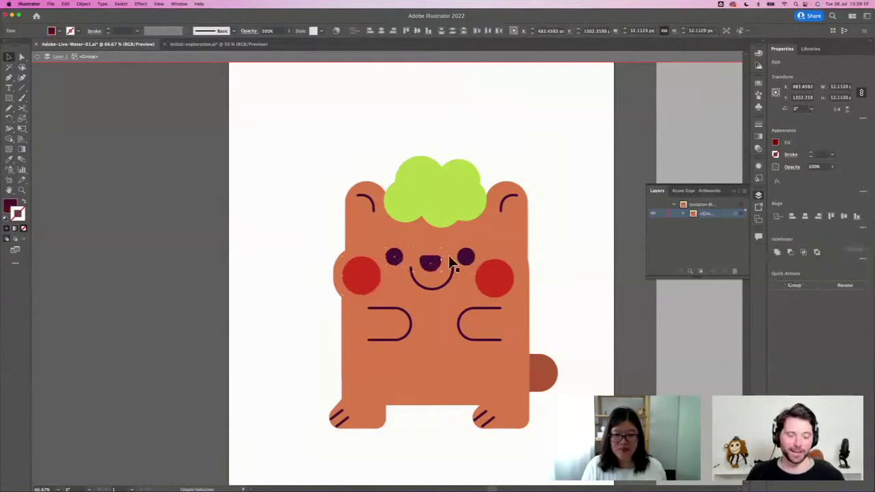
shift+click(447, 279)
shift+click(466, 256)
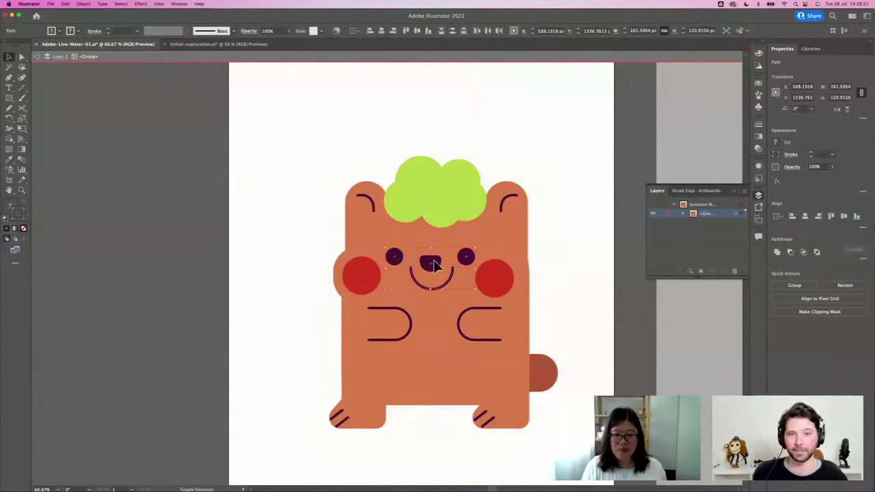
drag(433, 262, 427, 258)
click(492, 279)
drag(491, 280, 483, 281)
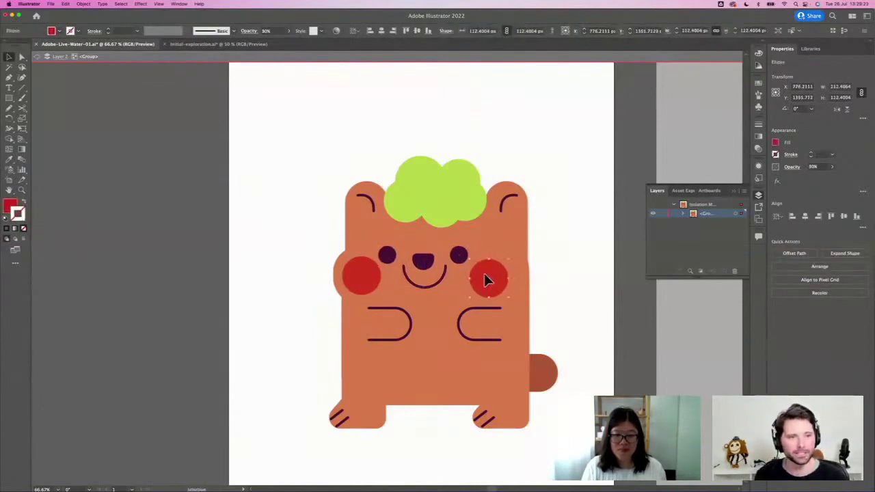
click(588, 264)
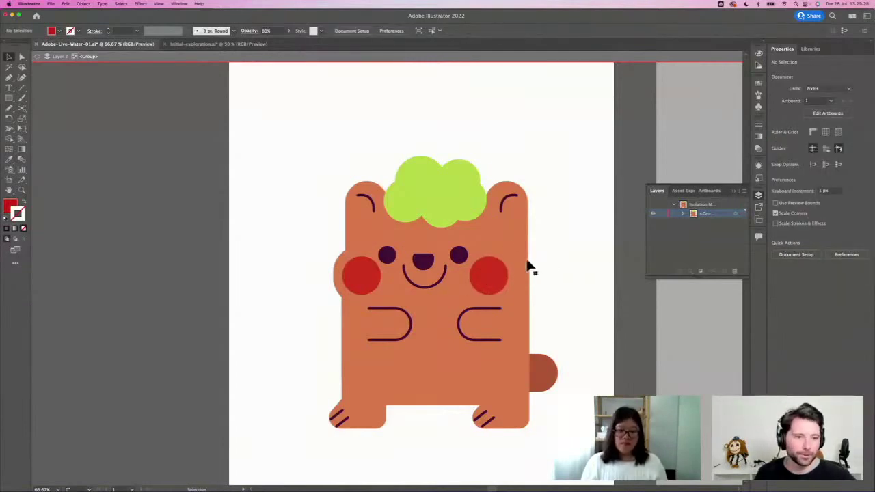
- Leave the group's isolation and scale the whole bear down slightly on the portrait artboard
key(super+minus)
key(super+minus)
key(super+minus)
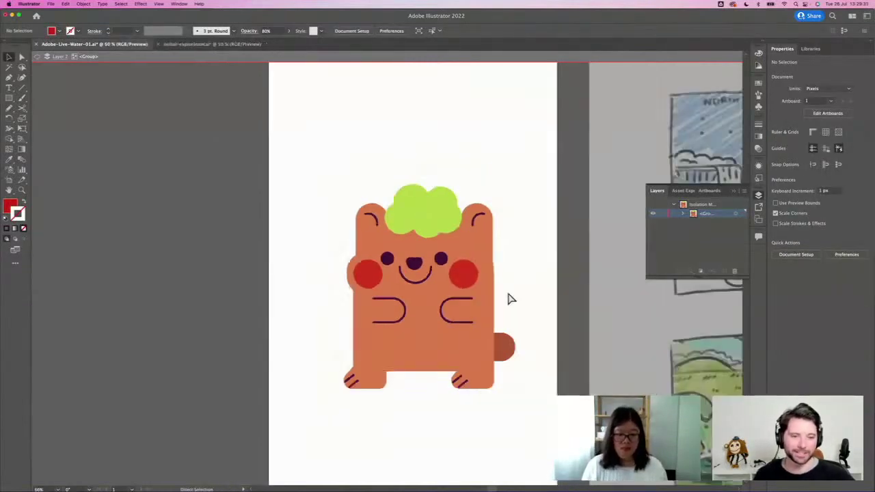
drag(508, 260, 309, 277)
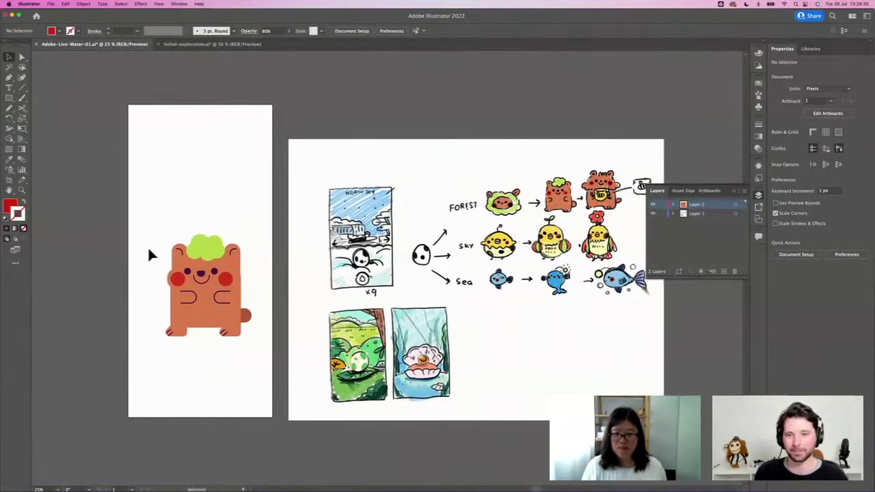
click(257, 368)
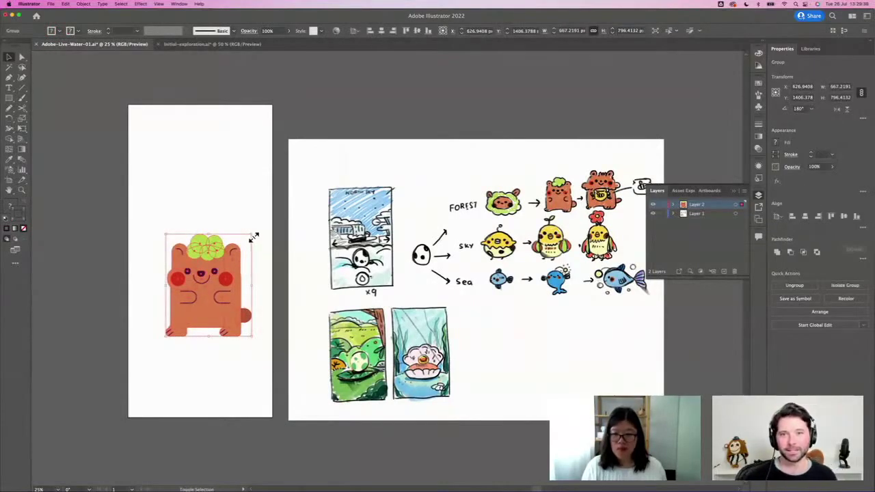
drag(253, 237, 249, 244)
click(260, 241)
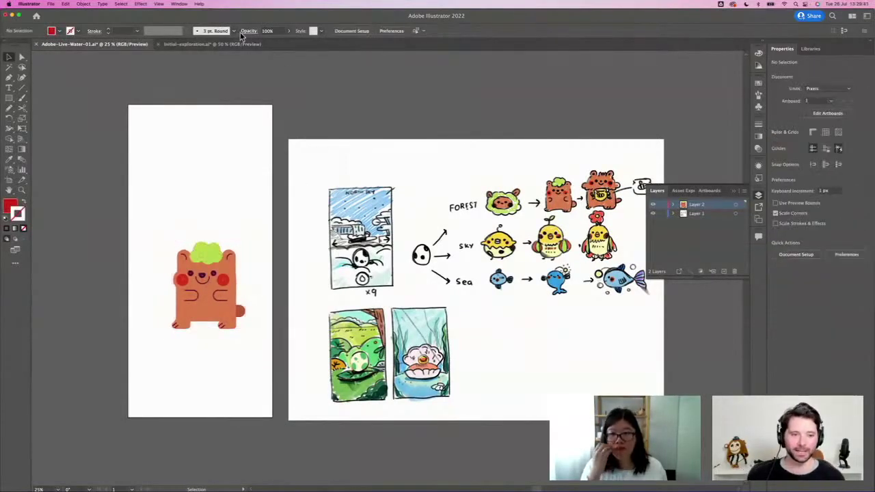
- Separate the initial-exploration document into its own window and compare the bear with the creature and scene sketches
drag(240, 44, 625, 46)
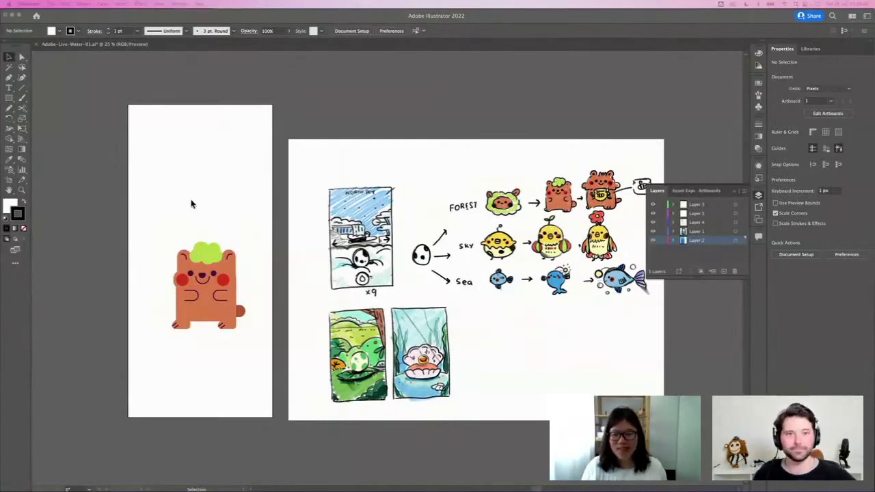
drag(234, 201, 415, 190)
key(super+equal)
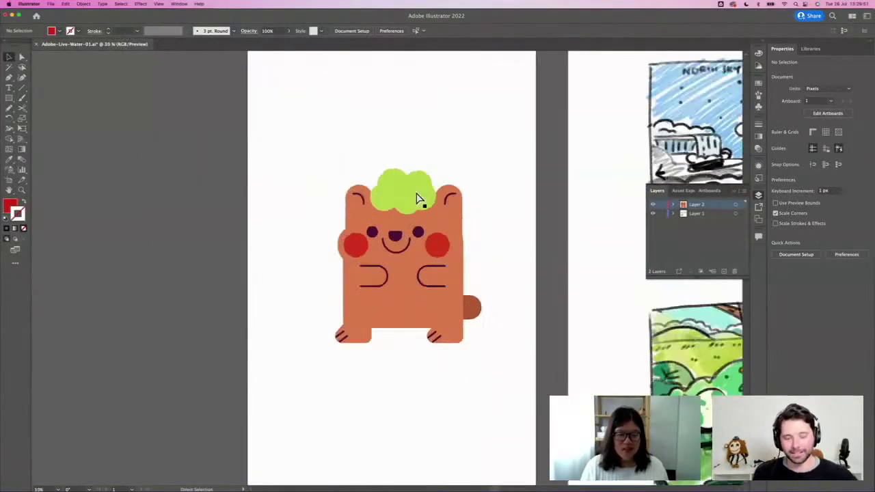
key(super+equal)
drag(438, 182, 367, 195)
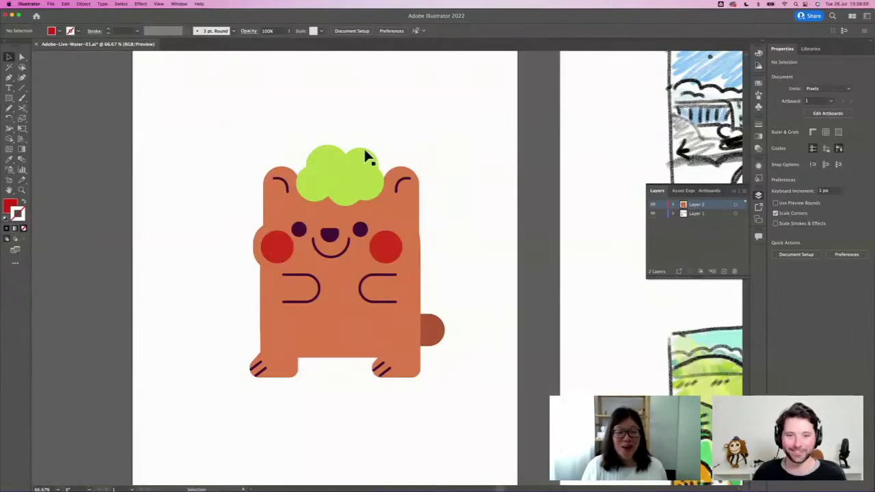
key(super+minus)
key(super+minus)
drag(471, 180, 345, 183)
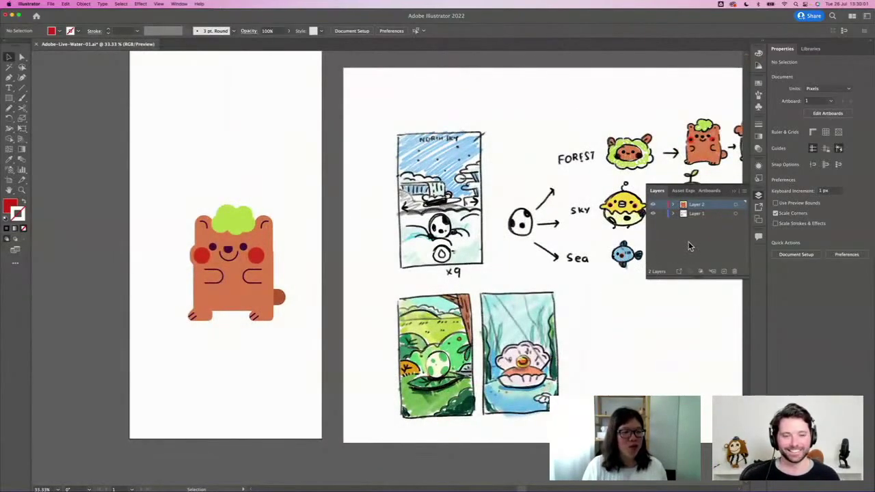
- Create a new layer between the sketch layer and the bear's layer
click(696, 213)
drag(531, 235, 372, 246)
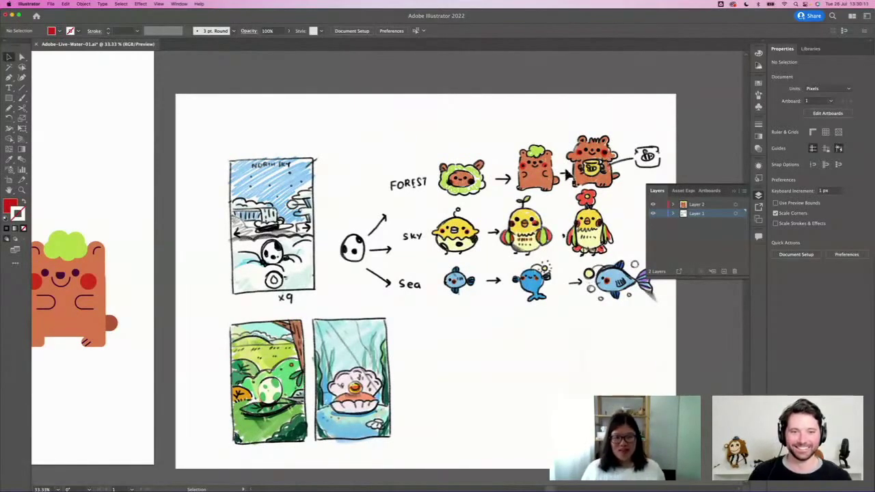
scroll(94, 253, left, 4)
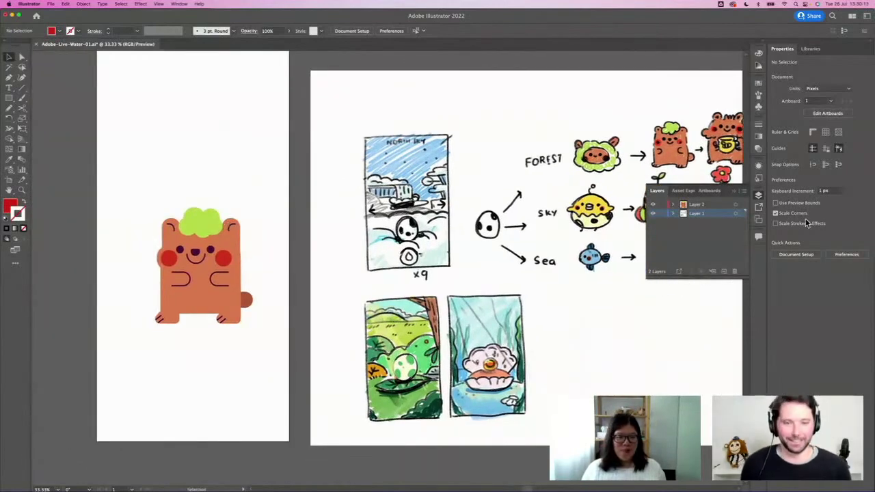
click(724, 272)
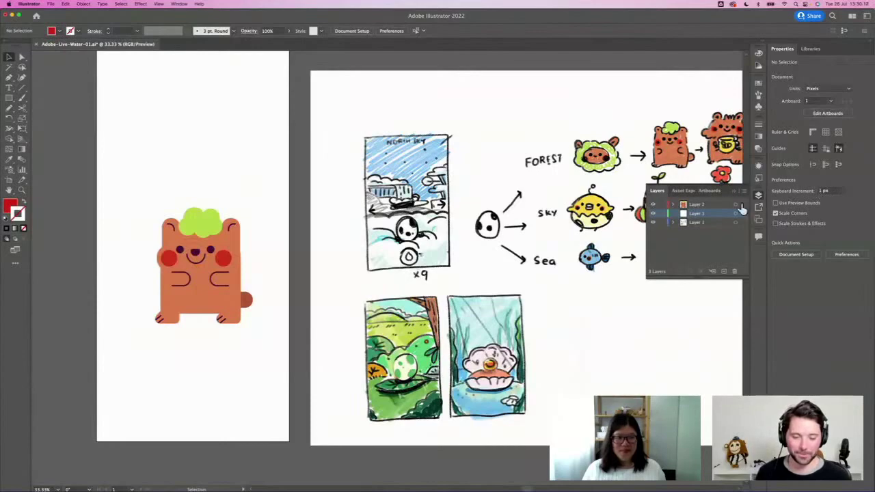
- Rename the bear's layer as Character, lock it, and make the new empty layer active
double_click(696, 206)
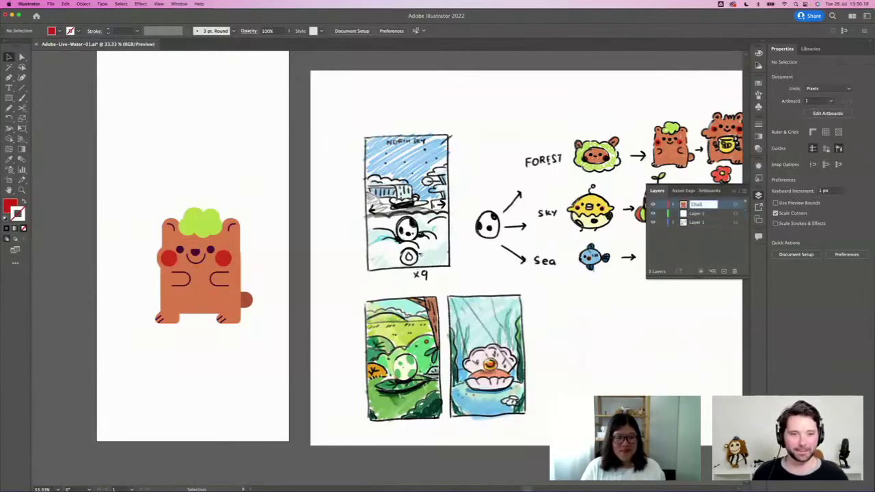
key(super+a)
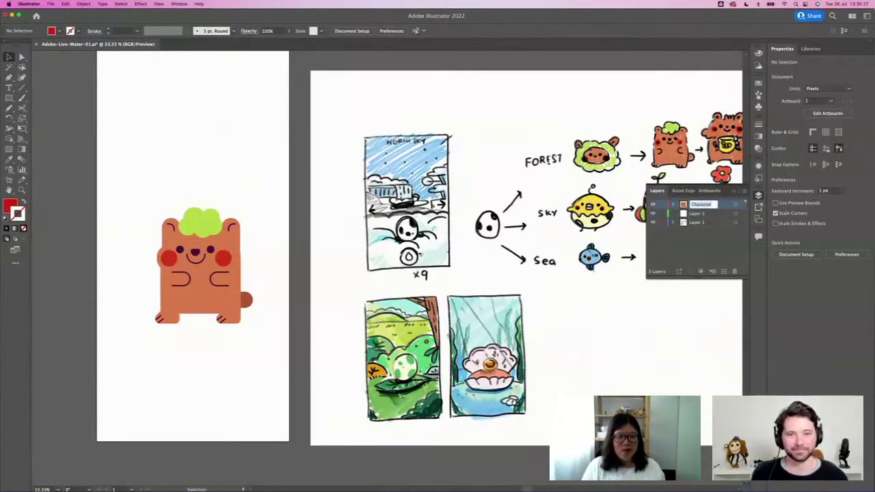
key(Return)
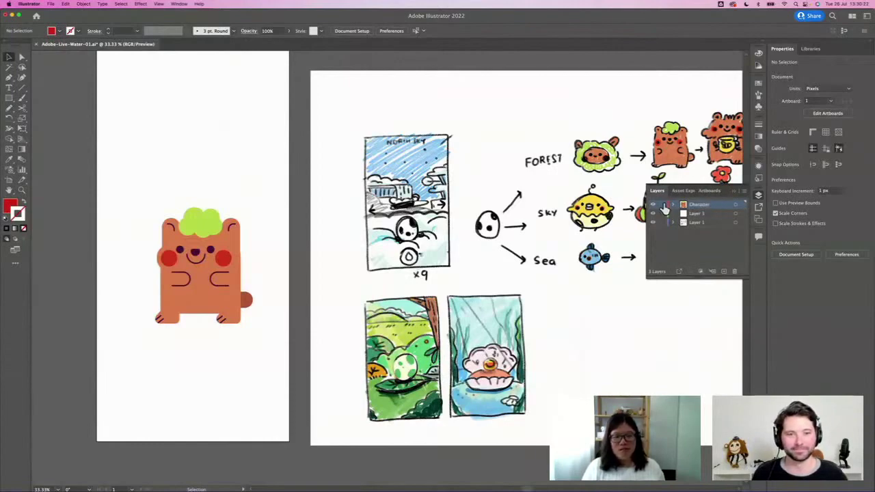
click(701, 214)
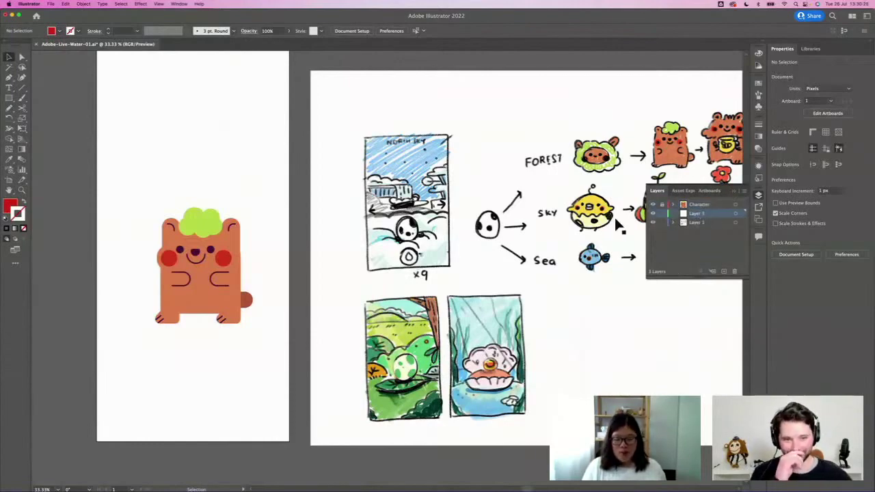
- Draw a red ground rectangle about 1165 by 806 px across the lower artboard, and try to sample a green from the exploration artwork for it
key(m)
mouse_move(94, 309)
mouse_down()
mouse_move(250, 429)
mouse_move(294, 444)
mouse_up()
key(i)
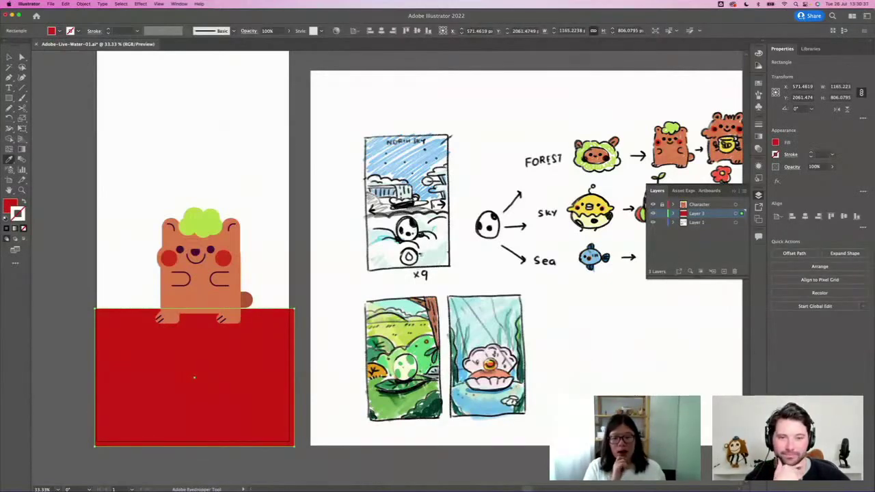
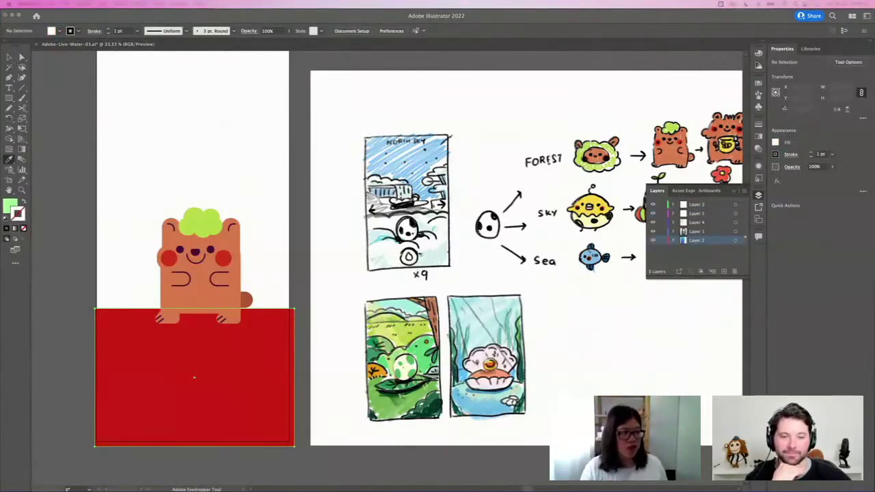
click(225, 345)
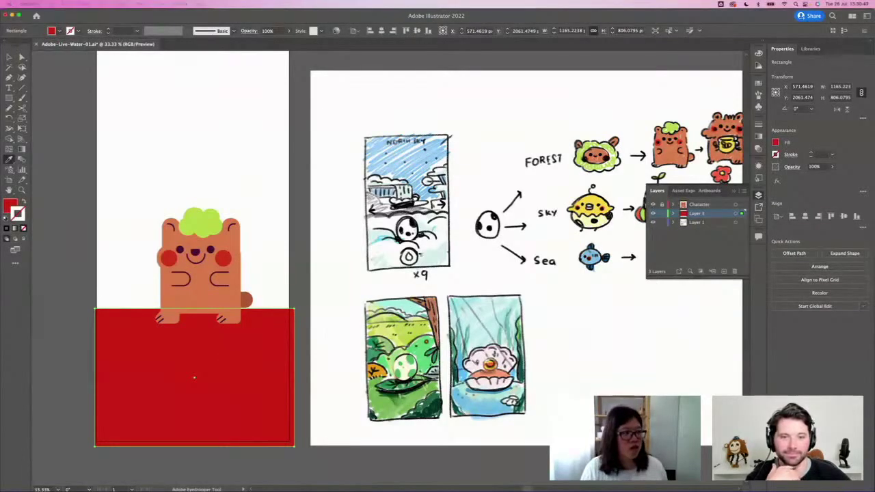
- Dock the initial-exploration document again, copy all its artwork into Adobe-Live-Water-01, and place it beside the portrait artboard, away from the sketches
drag(874, 81, 274, 46)
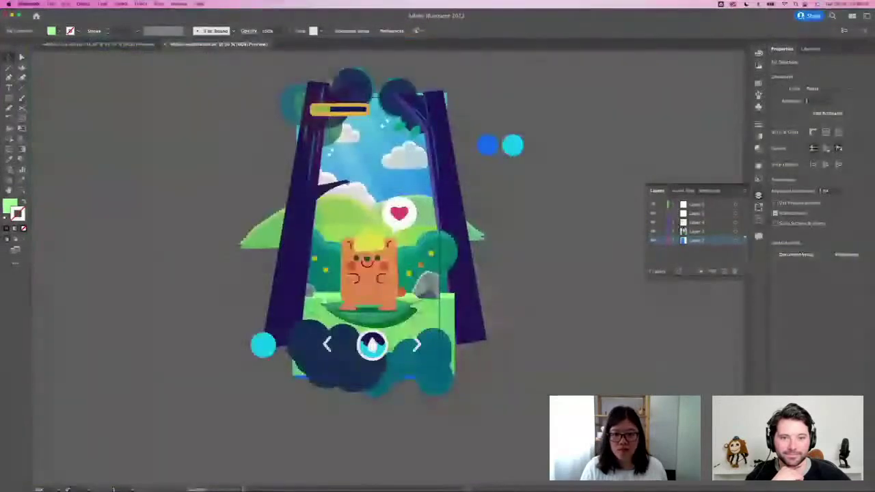
key(super+a)
key(super+c)
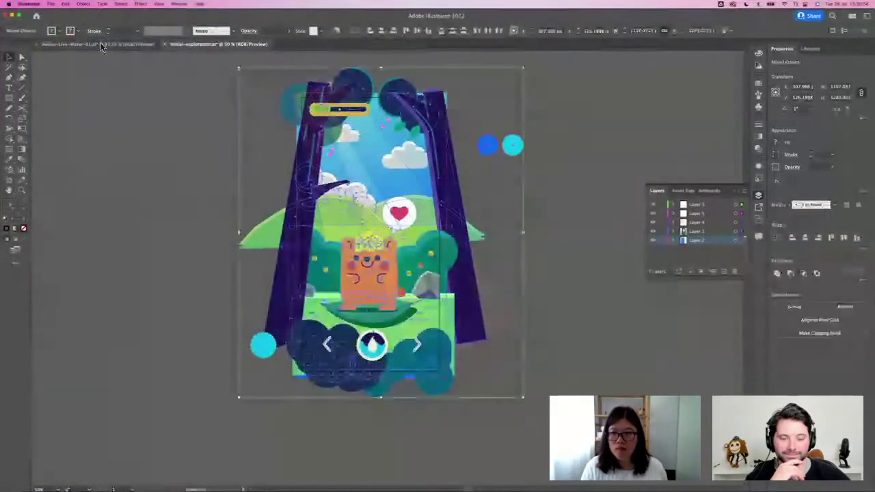
click(102, 45)
key(super+minus)
key(super+minus)
click(210, 299)
key(super+v)
drag(391, 262, 234, 228)
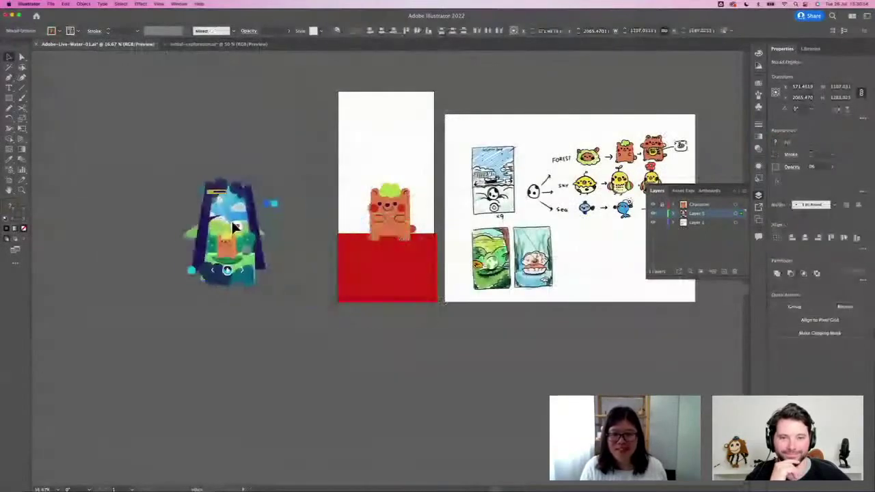
- Scale the pasted exploration scene up proportionally to nearly the height of the portrait artboard
key(e)
drag(268, 181, 342, 94)
key(v)
click(283, 83)
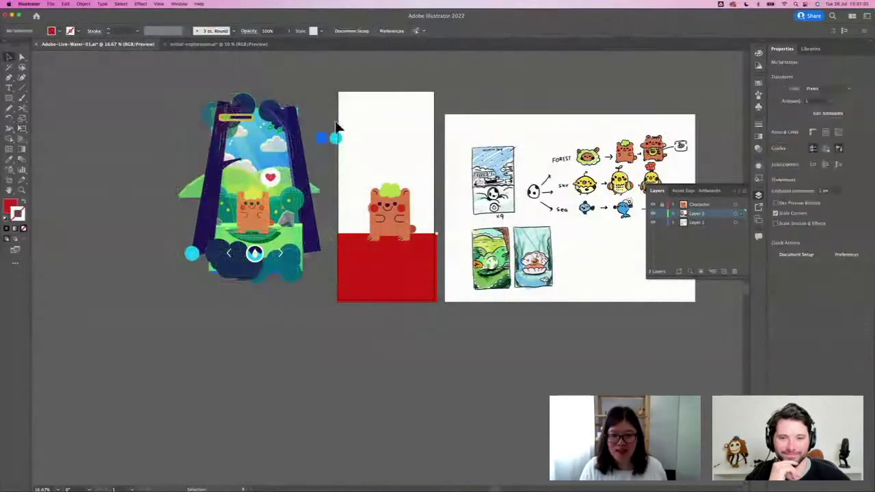
key(super+equal)
drag(335, 125, 353, 202)
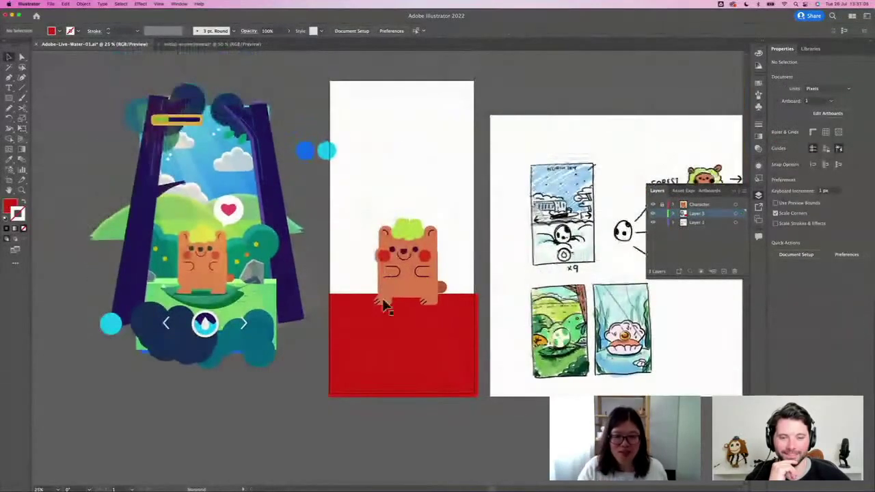
- Try to sample the exploration artwork's ground green as the fill of the red ground rectangle
click(380, 323)
key(i)
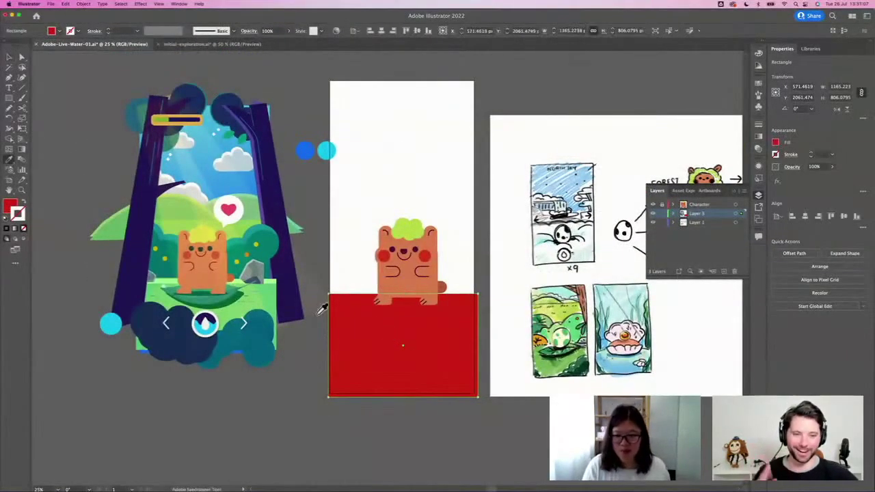
click(275, 283)
key(v)
key(super+z)
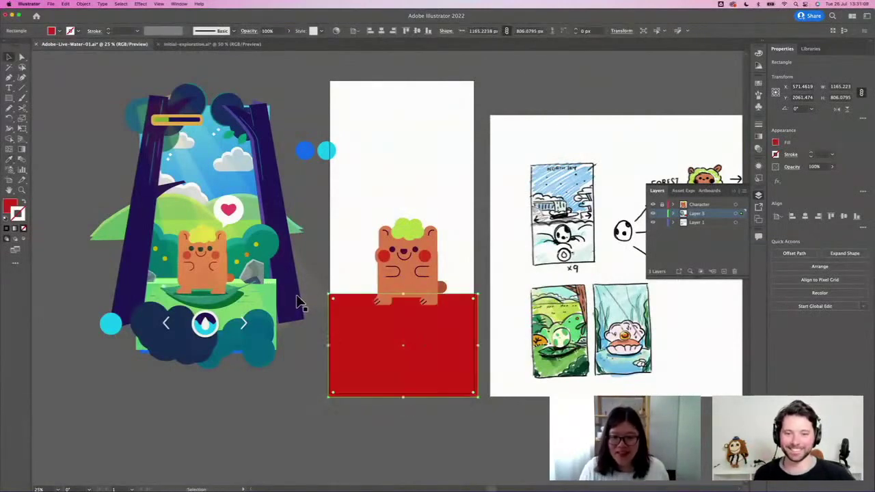
- Move the semi-transparent light beams off the exploration scene onto the empty canvas to its left
click(203, 160)
scroll(222, 154, left, 3)
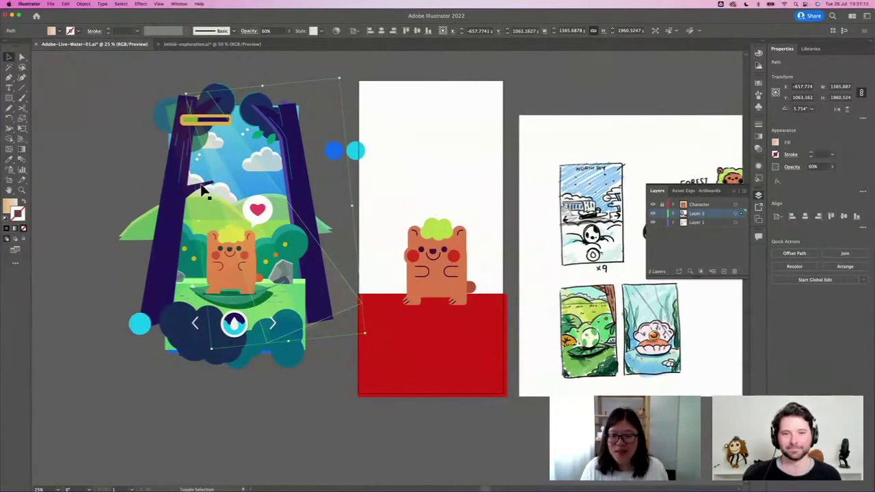
shift+click(203, 188)
scroll(225, 195, left, 7)
drag(316, 203, 62, 209)
click(171, 158)
scroll(288, 200, right, 7)
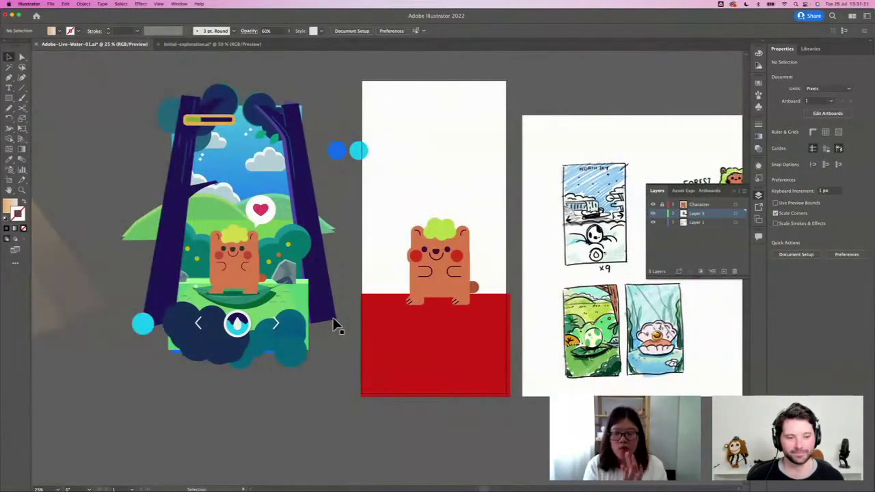
- Fill the red ground rectangle with the light green sampled from the edge of the exploration scene's ground
click(387, 346)
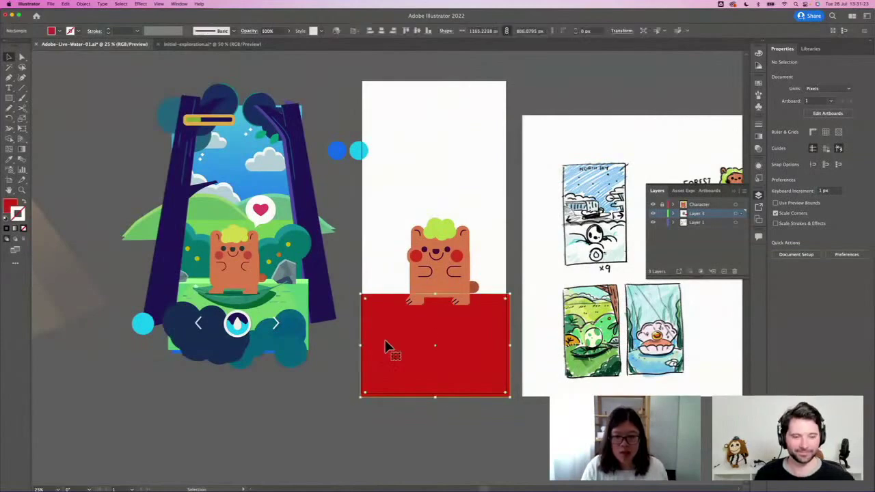
key(i)
click(310, 280)
key(v)
click(350, 319)
scroll(343, 318, right, 1)
scroll(343, 320, right, 4)
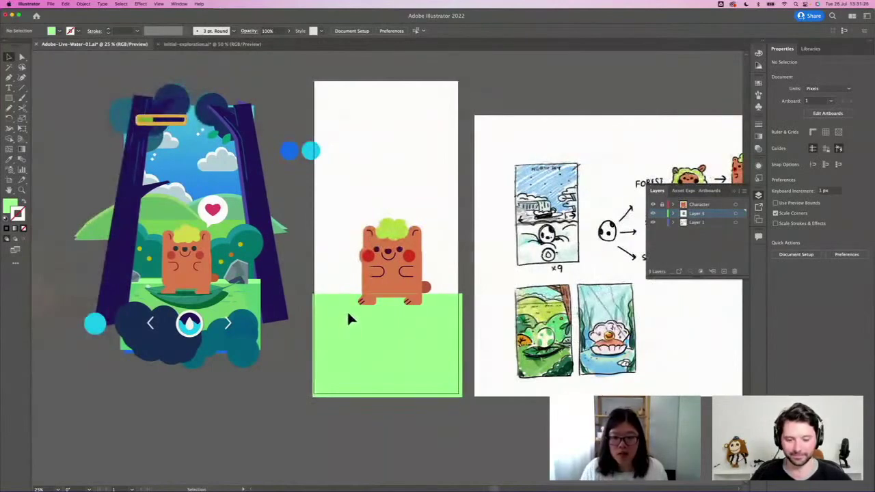
- Duplicate the light green ground rectangle about 109 px straight down, leaving a strip of the original above it
click(189, 324)
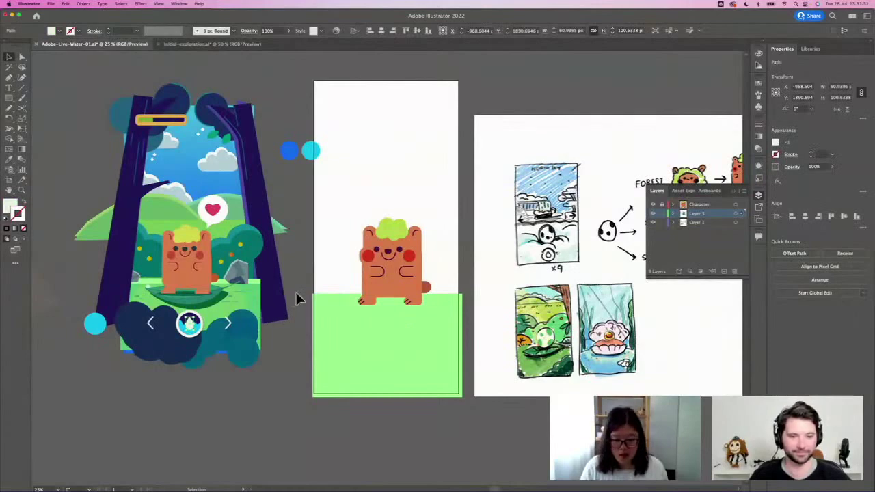
click(296, 292)
key(i)
click(145, 291)
key(v)
click(359, 314)
drag(352, 323, 387, 346)
scroll(352, 324, down, 1)
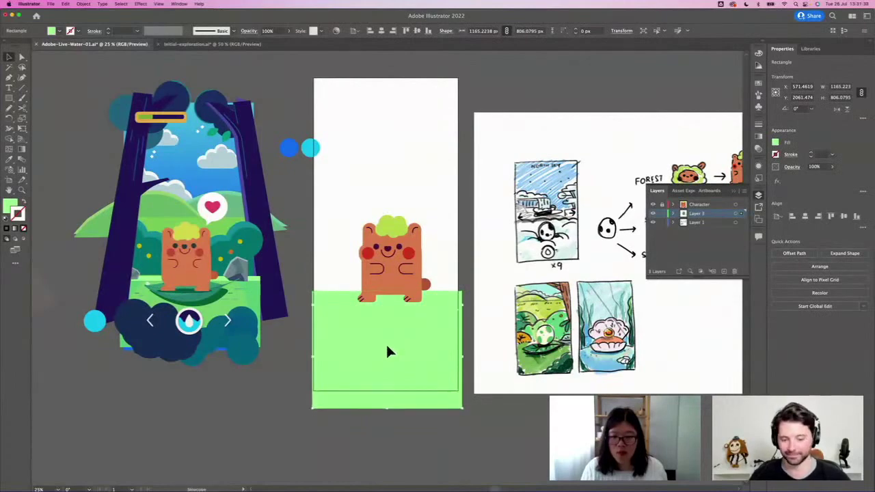
- Fill the lower ground copy with the darker green sampled from the exploration scene's grass
key(i)
click(141, 283)
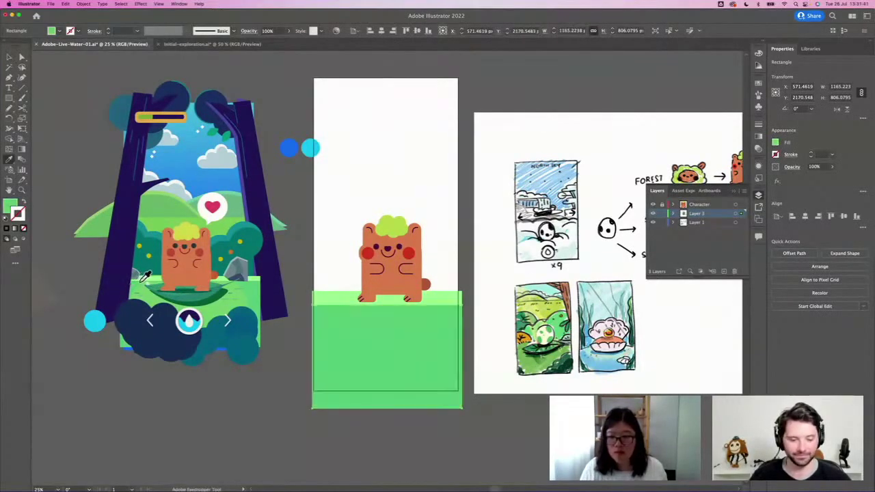
key(v)
click(313, 289)
scroll(289, 286, up, 1)
scroll(289, 284, up, 2)
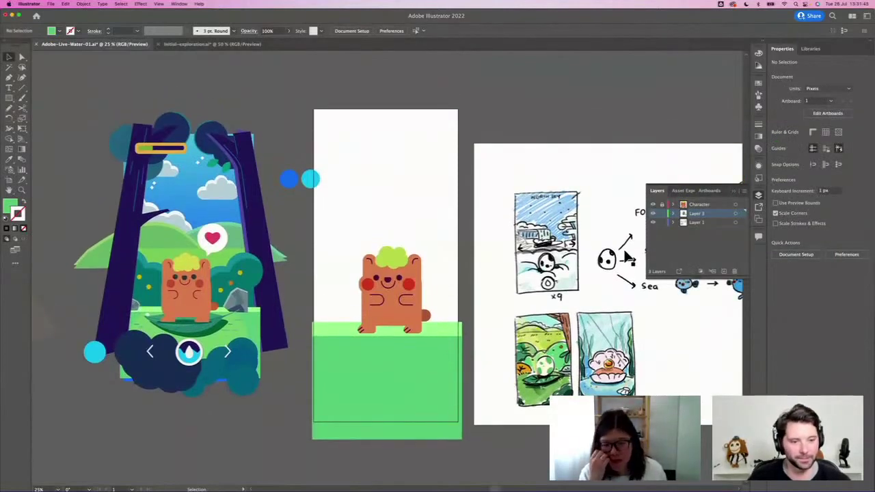
- Move the linked sketch image farther right of the portrait artboard and unlock the Character layer
mouse_move(533, 190)
mouse_down()
mouse_move(543, 208)
mouse_move(567, 209)
mouse_up()
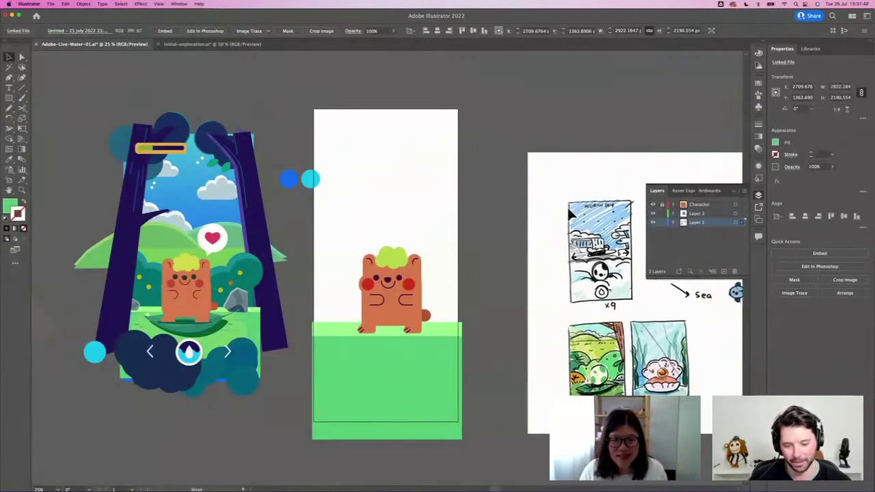
click(478, 276)
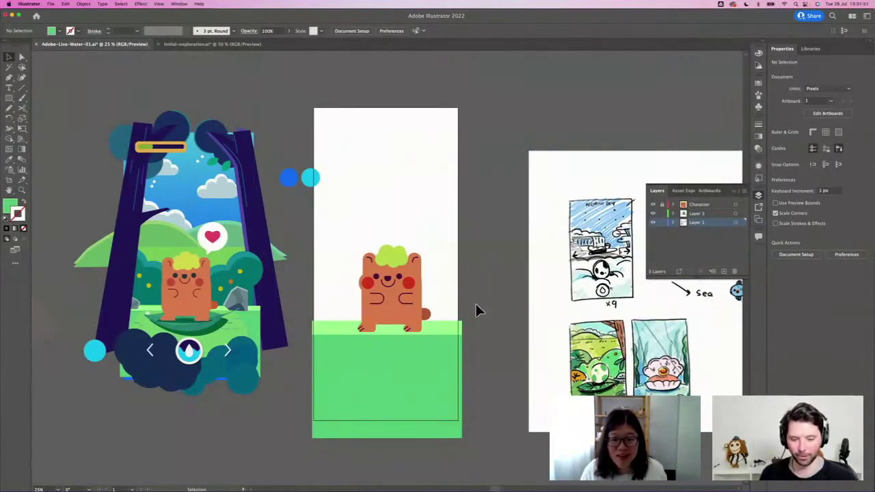
click(667, 205)
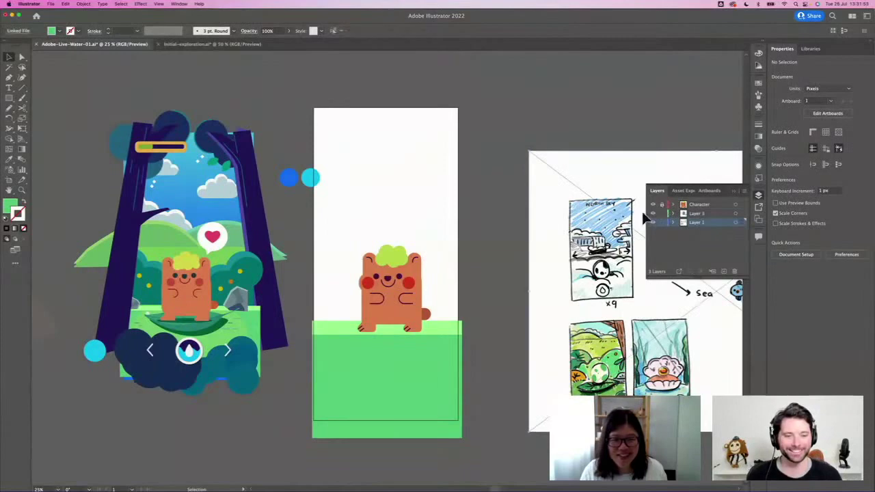
click(632, 226)
- Try shifting the bear slightly to the left on the ground
click(413, 271)
drag(410, 265, 404, 269)
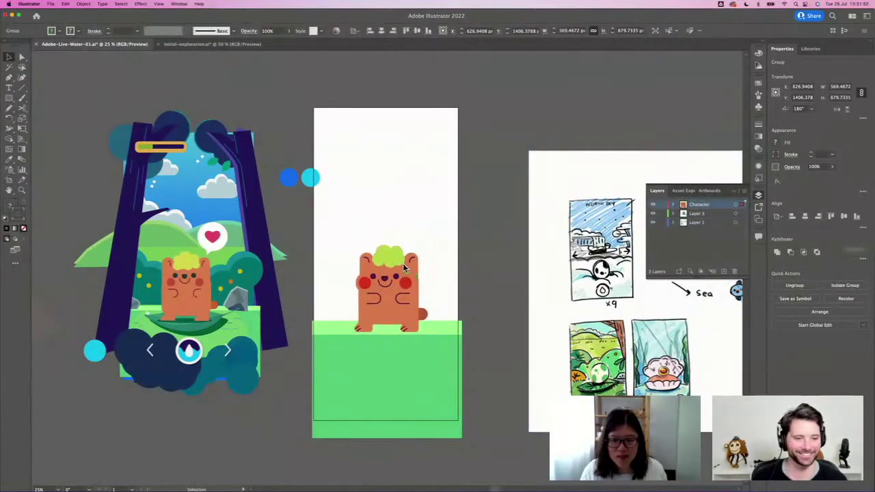
click(490, 258)
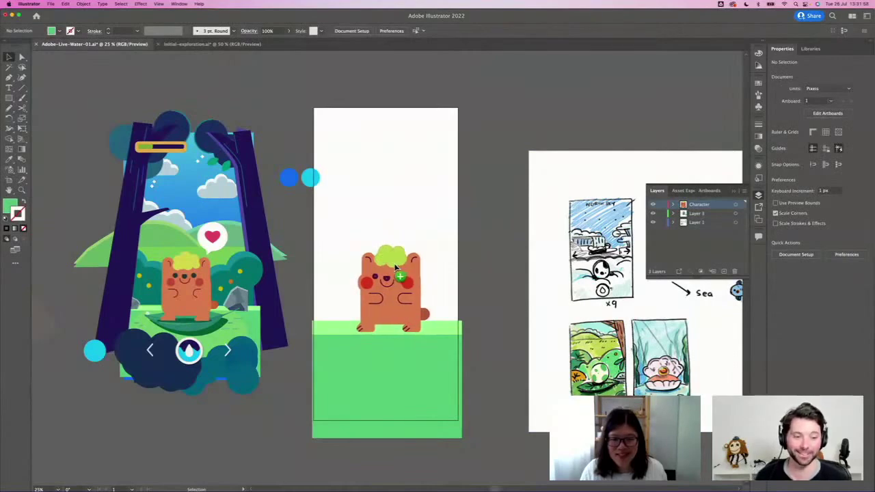
click(431, 265)
click(482, 260)
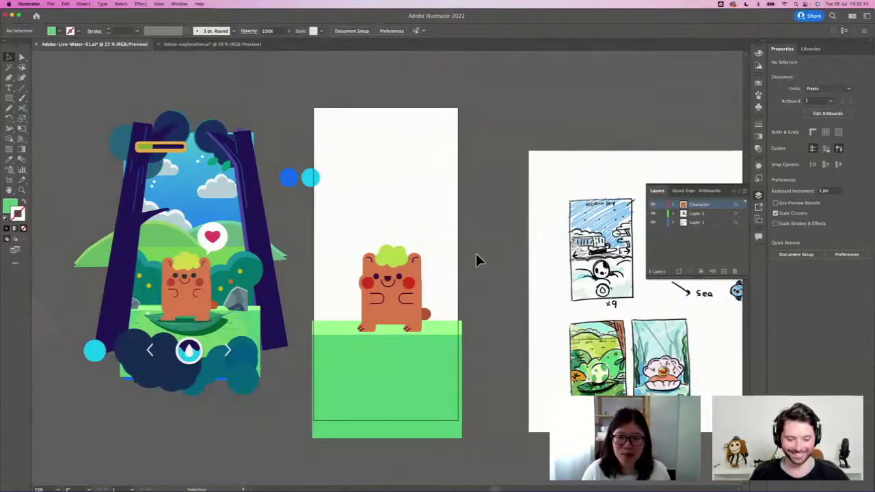
- Add a new layer above Character and draw a tree trunk with a branch, about 867 by 2104 px, along the artboard's right edge
key(p)
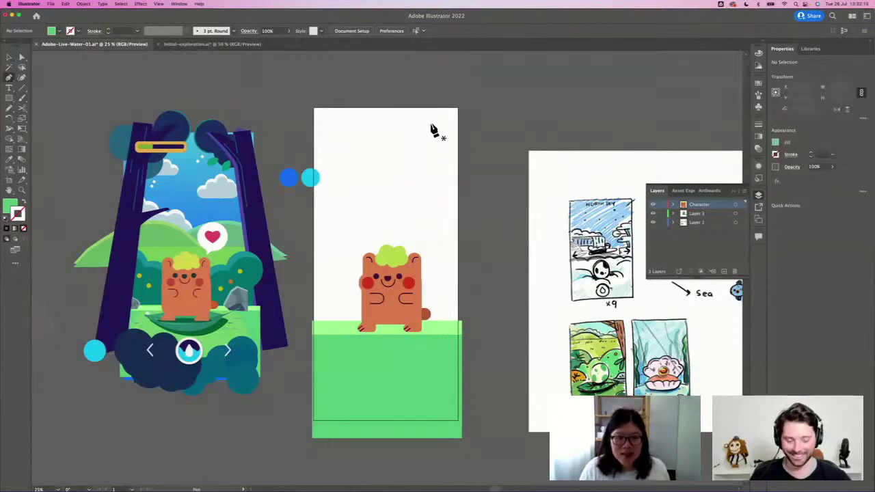
click(725, 271)
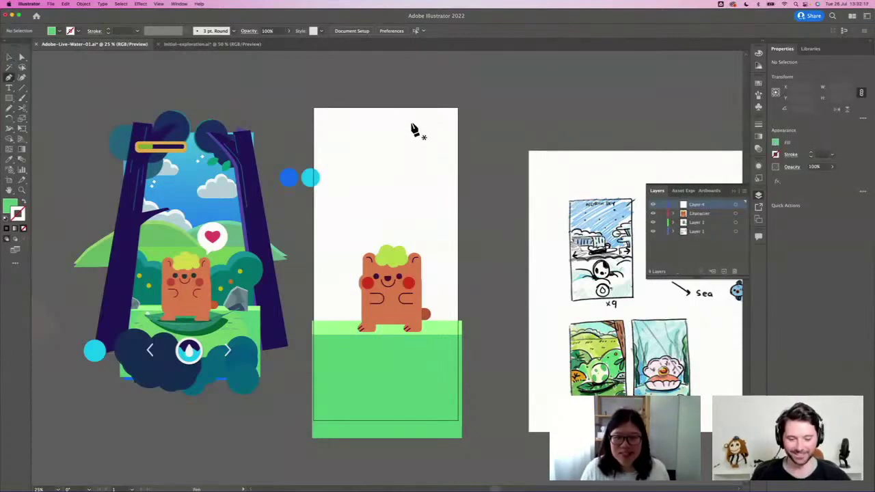
click(400, 108)
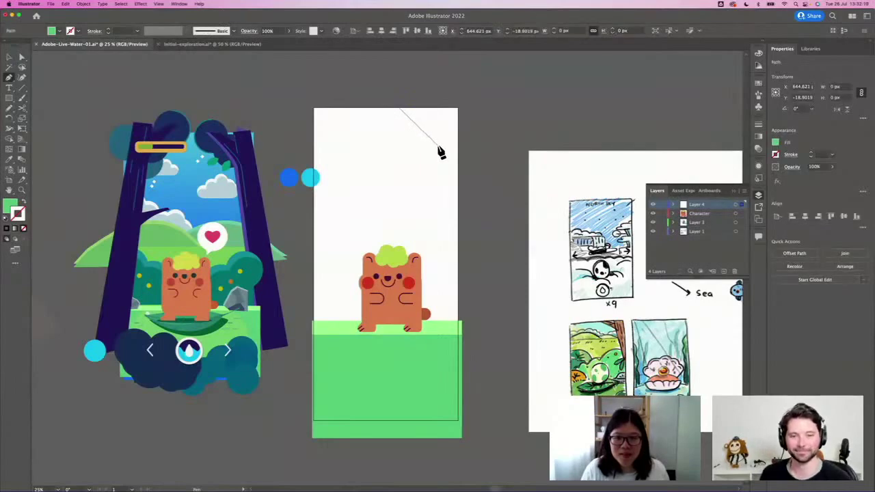
click(435, 143)
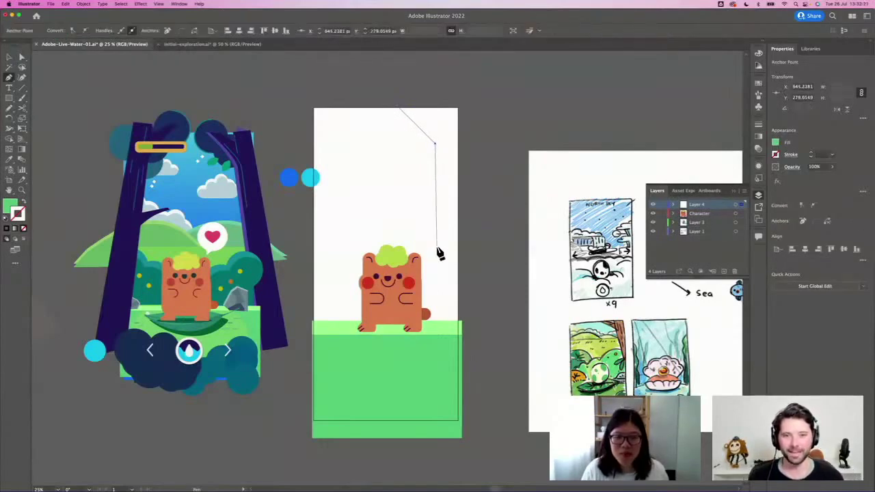
click(455, 372)
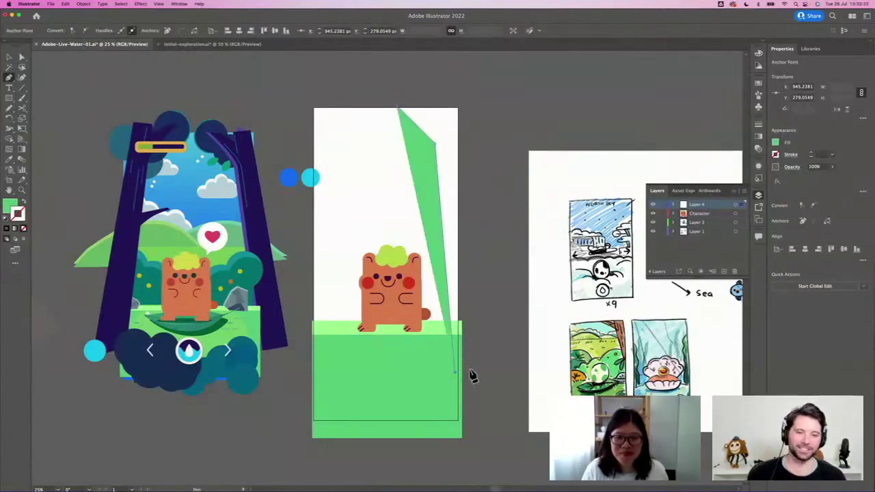
click(508, 369)
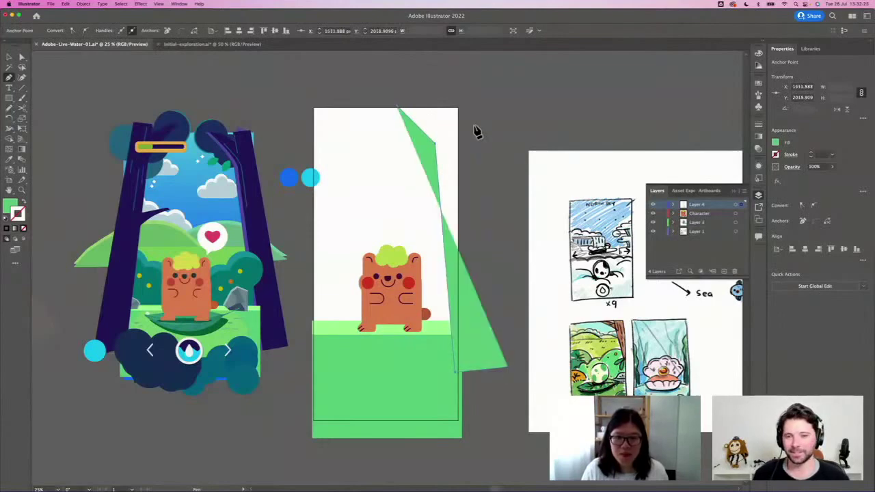
click(448, 105)
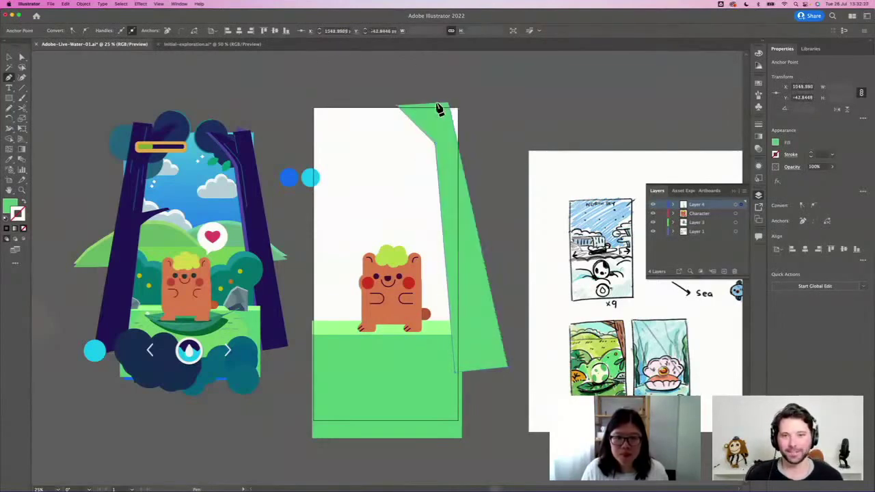
click(433, 103)
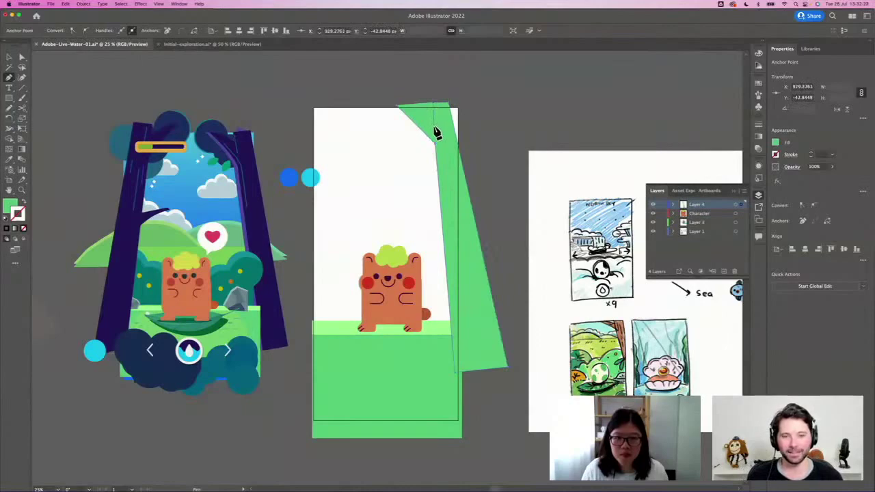
click(435, 131)
click(403, 107)
- Nudge the upper-right corner anchor of the tree trunk slightly outward
key(a)
key(v)
key(a)
drag(448, 103, 452, 108)
key(v)
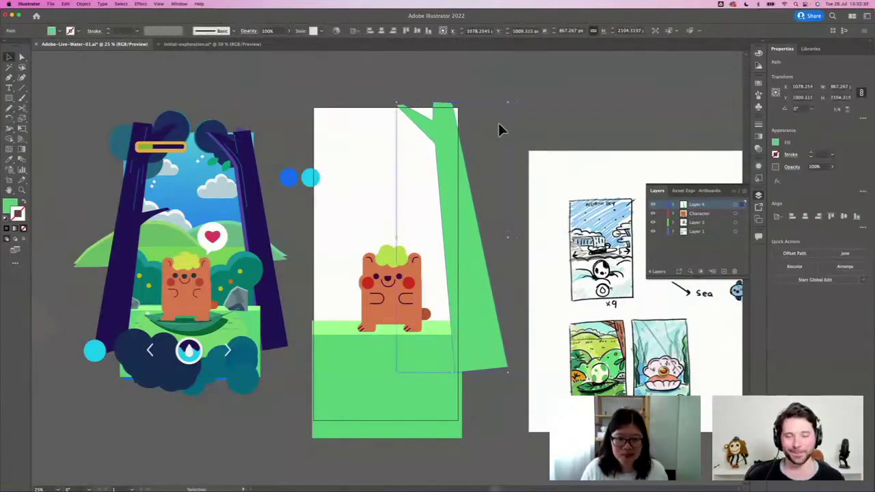
- Fill the new tree trunk with the dark purple sampled from the exploration scene's tree
key(i)
click(262, 164)
key(v)
click(541, 130)
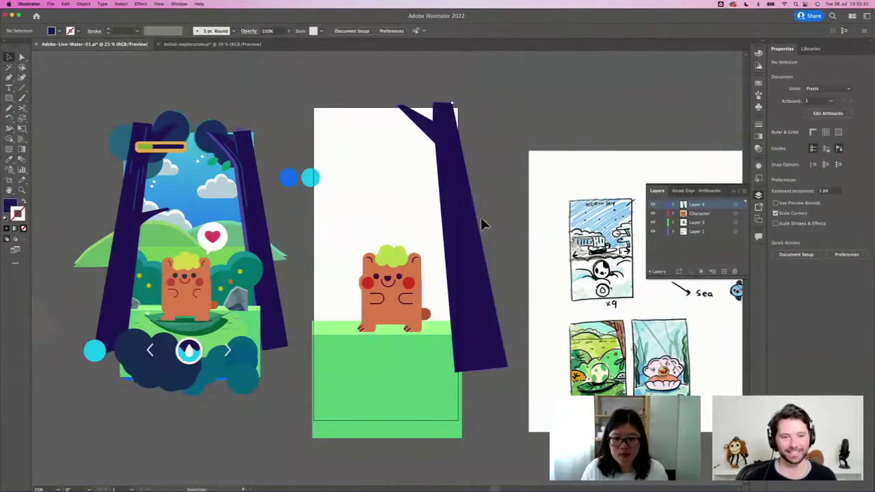
click(469, 262)
click(498, 224)
- Move the blue and cyan colour circles off the portrait artboard's edge to above the exploration scene
scroll(475, 228, left, 2)
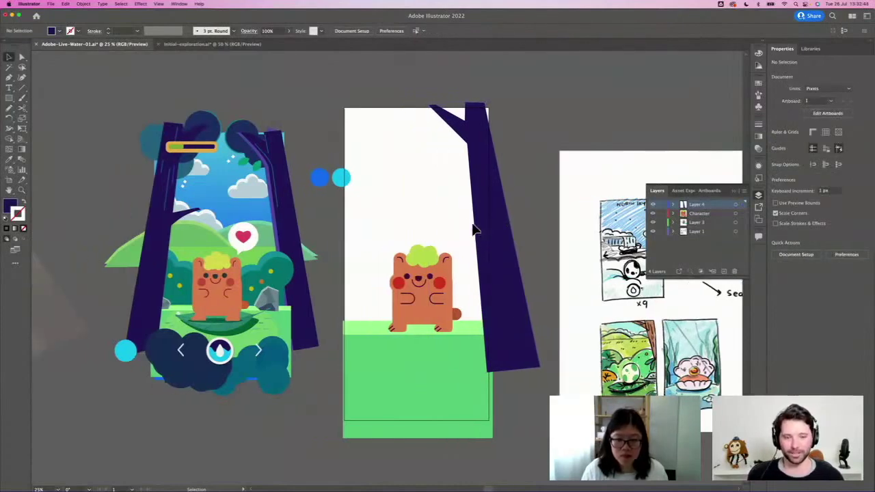
click(322, 179)
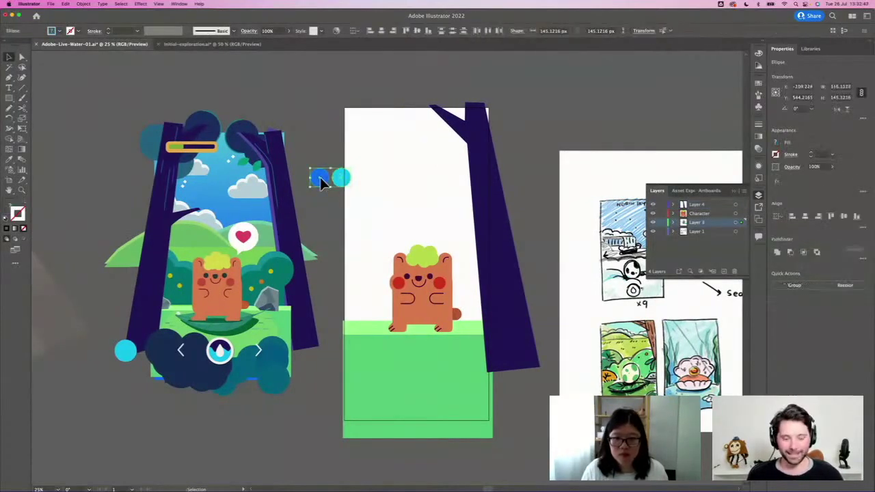
drag(319, 176, 276, 89)
click(333, 77)
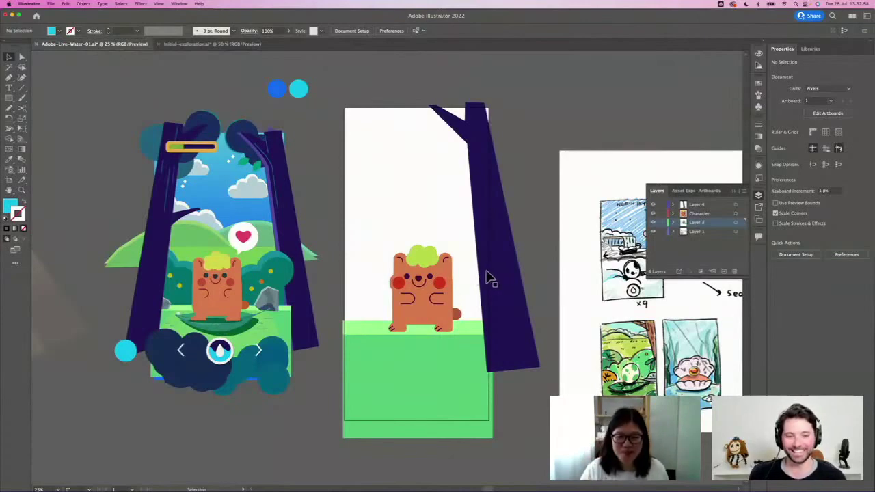
- Cut both green ground rectangles and paste them in place on a new layer directly below Character
scroll(454, 308, down, 2)
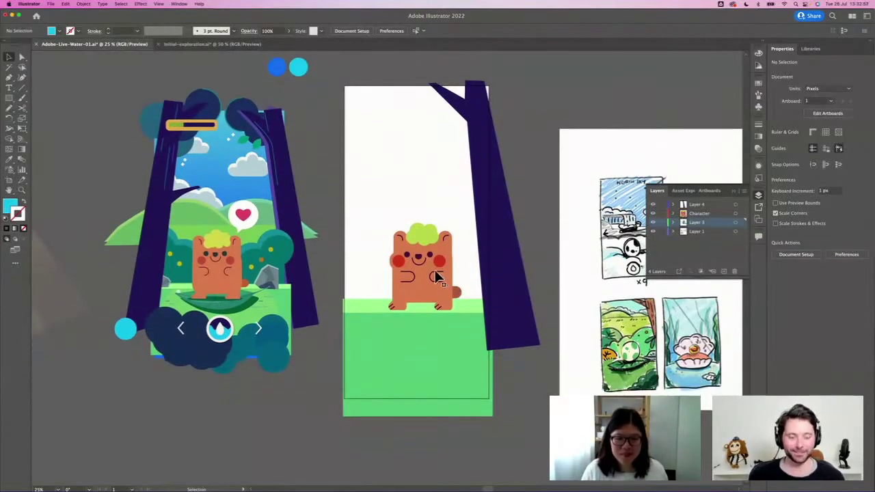
click(438, 342)
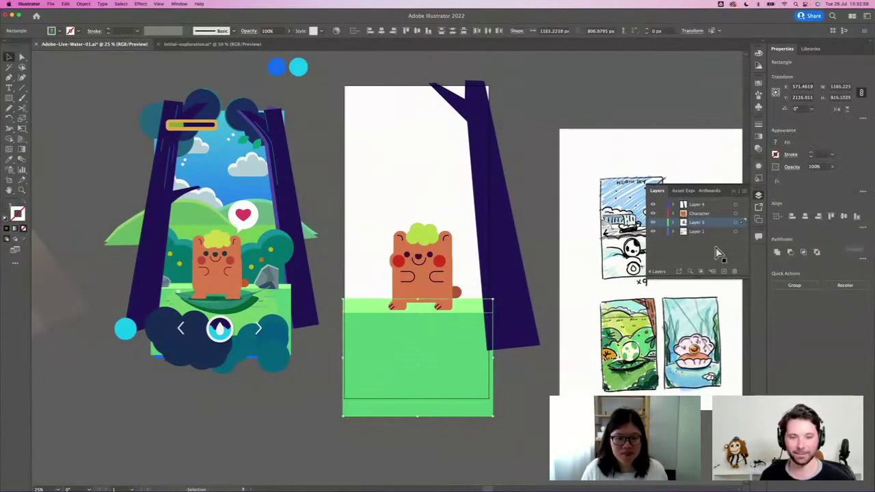
key(Delete)
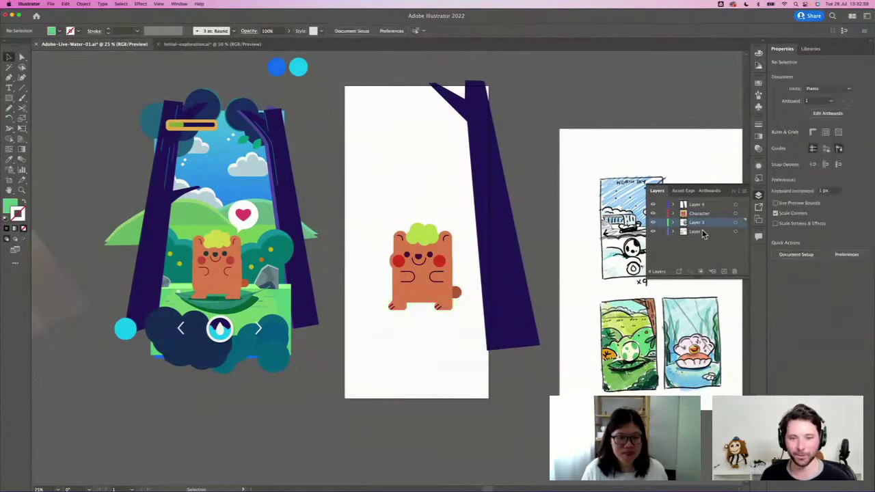
click(724, 272)
key(super+f)
click(554, 264)
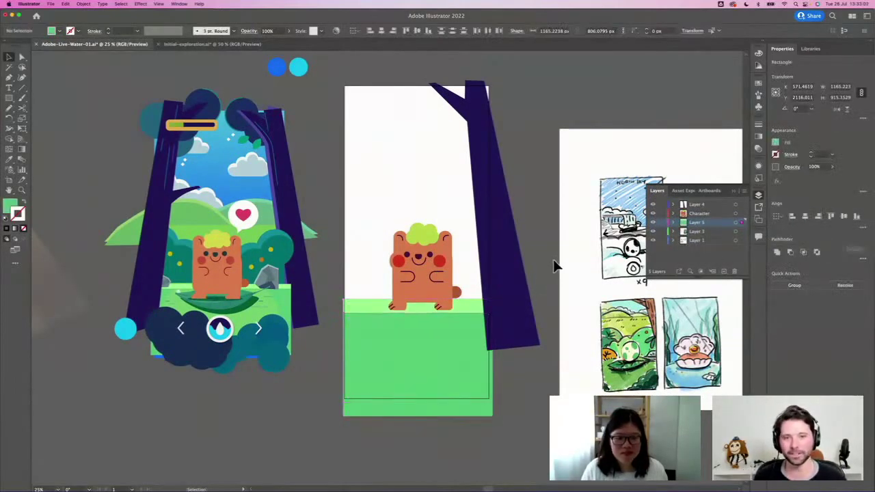
- Move the bear slightly down and left so its feet stand on the darker green ground
drag(435, 276, 430, 286)
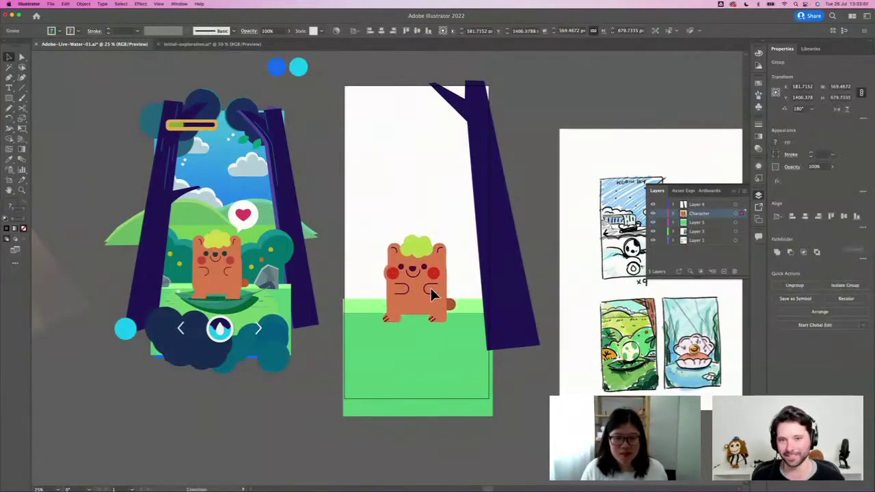
click(533, 264)
key(super+equal)
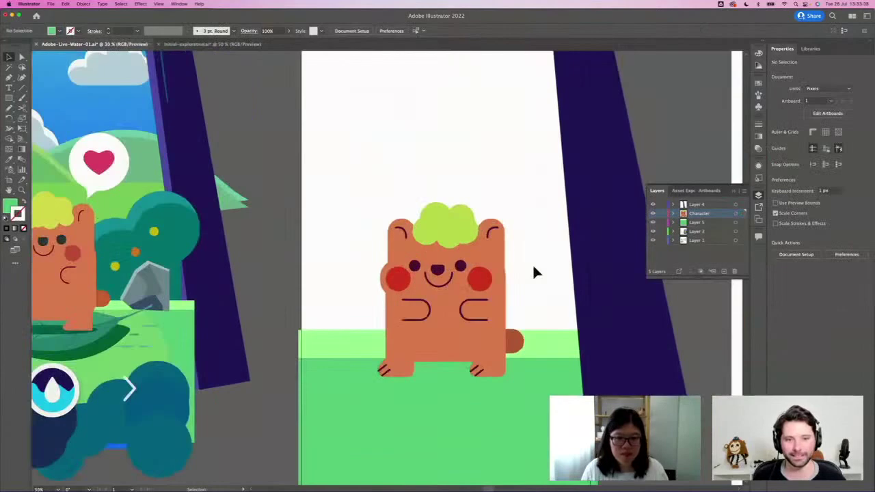
drag(497, 303, 559, 273)
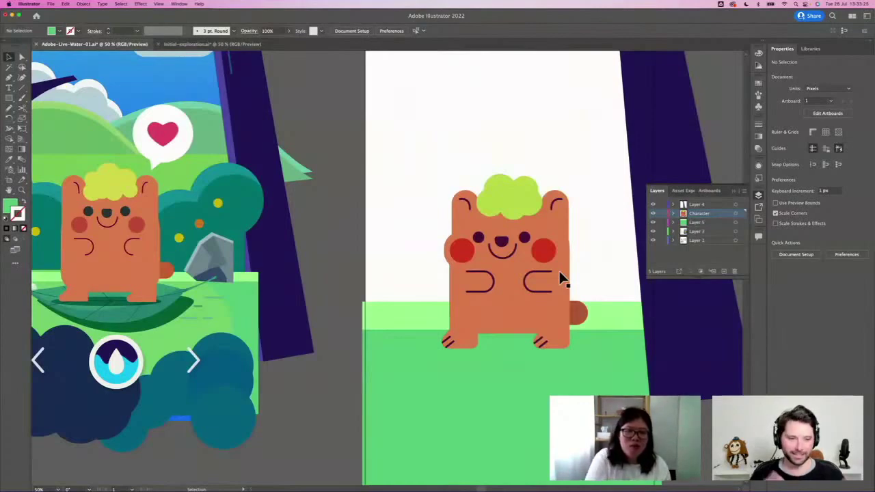
scroll(597, 254, left, 3)
scroll(597, 253, up, 2)
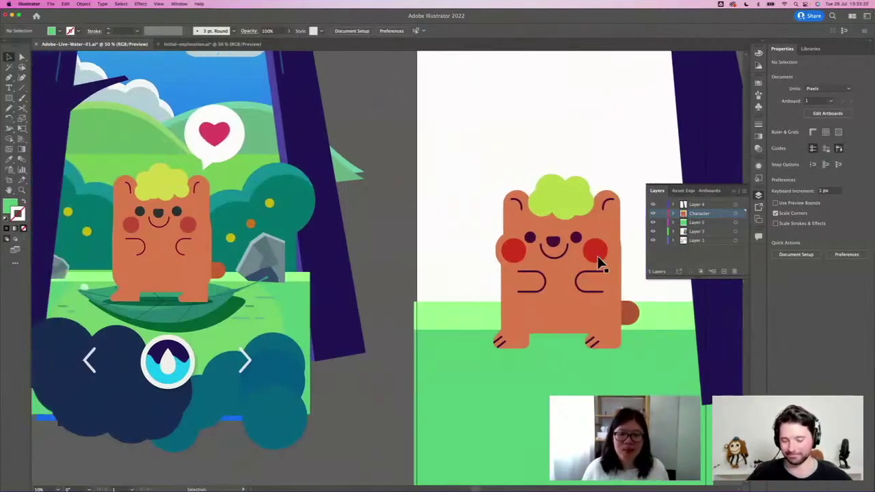
scroll(535, 266, right, 4)
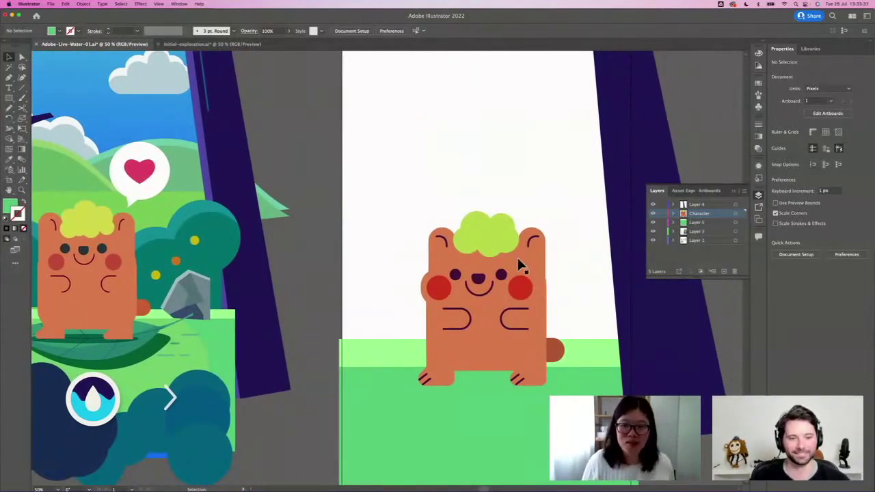
scroll(523, 263, left, 3)
scroll(523, 263, down, 2)
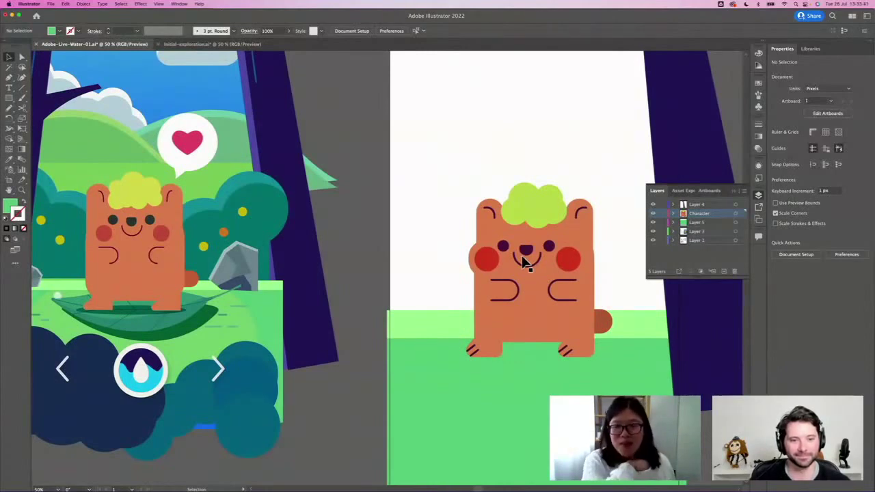
scroll(524, 264, right, 2)
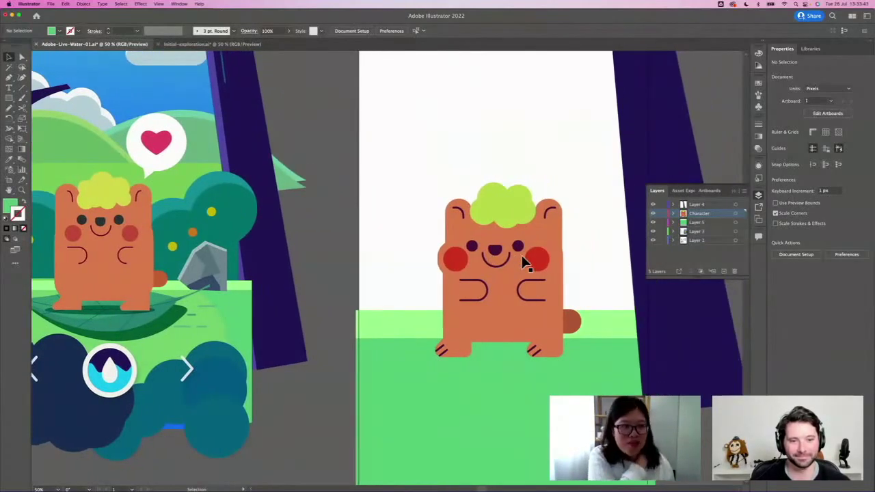
scroll(524, 263, left, 2)
- Draw a wide leaf outline under the bear's feet with the Pencil tool on the green ground layer, about 926 × 262 px
click(709, 222)
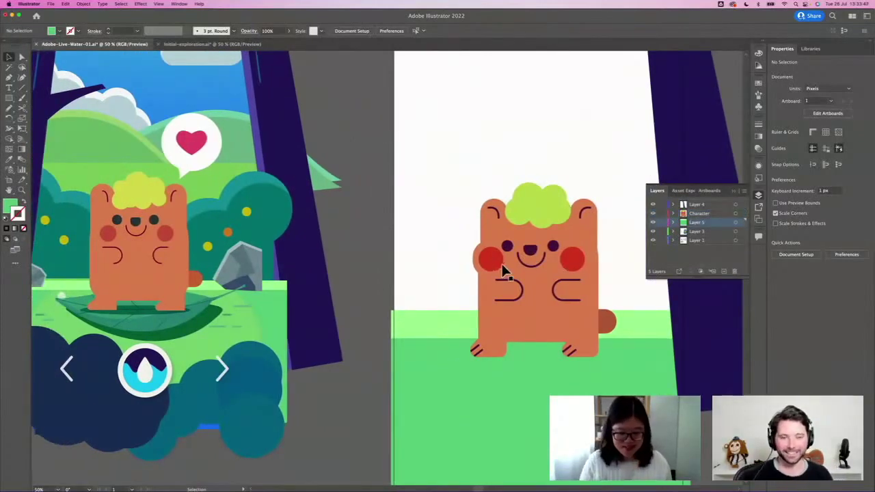
key(l)
key(p)
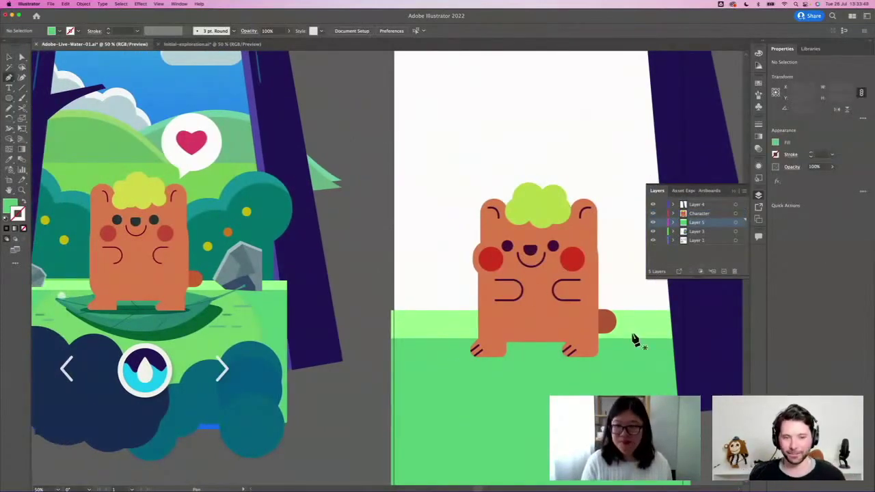
key(n)
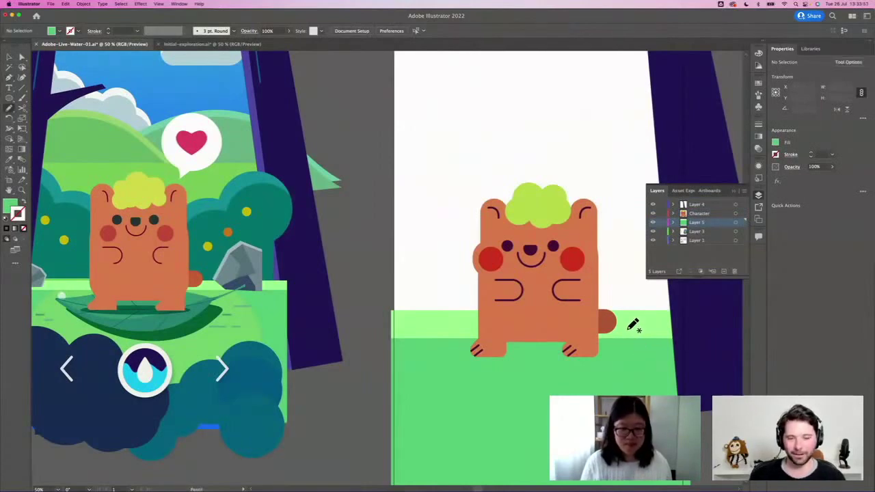
mouse_move(629, 328)
mouse_down()
mouse_move(498, 323)
mouse_move(397, 338)
mouse_move(459, 377)
mouse_move(555, 370)
mouse_up()
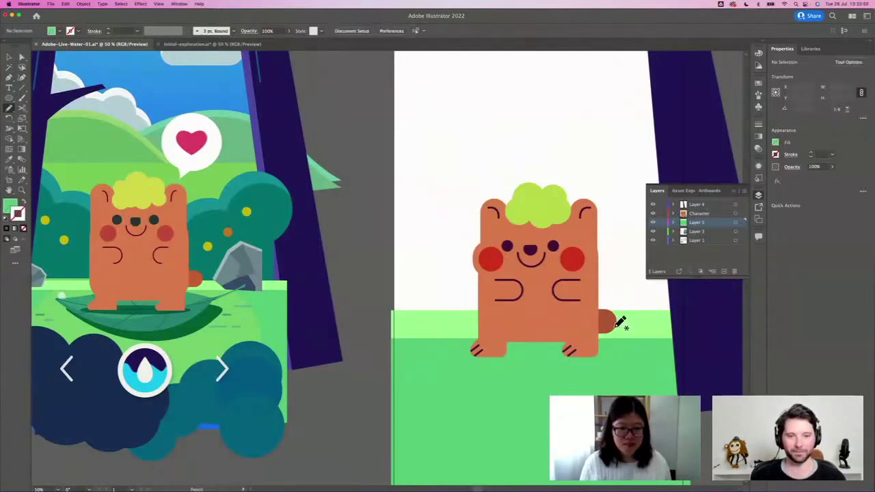
mouse_move(554, 315)
mouse_down()
mouse_move(409, 333)
mouse_move(453, 367)
mouse_move(561, 386)
mouse_move(636, 357)
mouse_move(646, 330)
mouse_move(610, 341)
mouse_move(520, 334)
mouse_up()
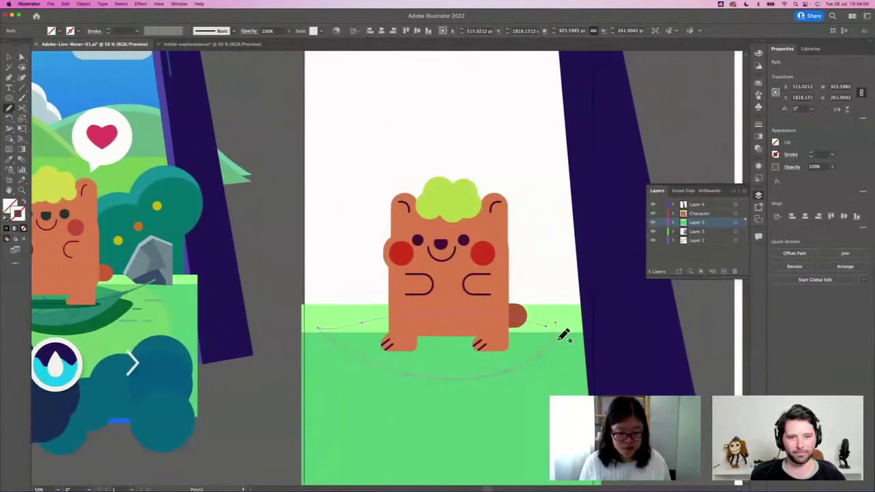
- Move the lower open end anchor of the leaf outline's right tip down toward the upper end
key(super+=)
key(super+=)
key(a)
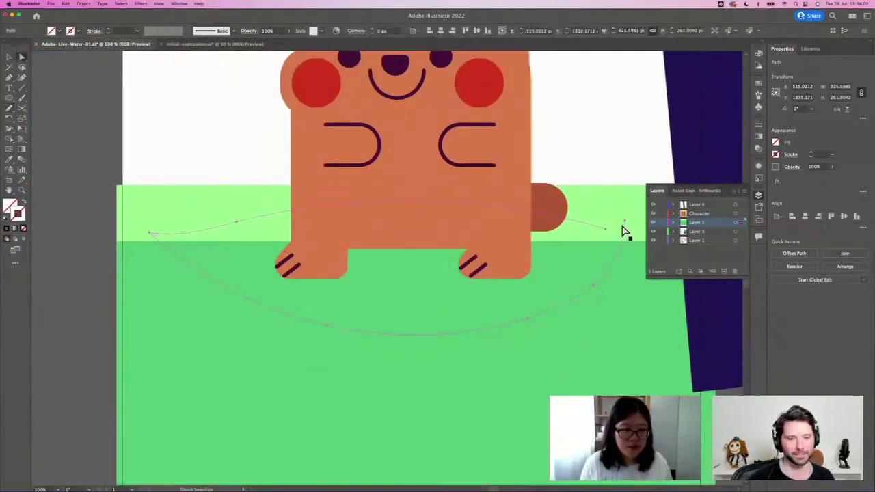
click(622, 233)
drag(622, 233, 617, 272)
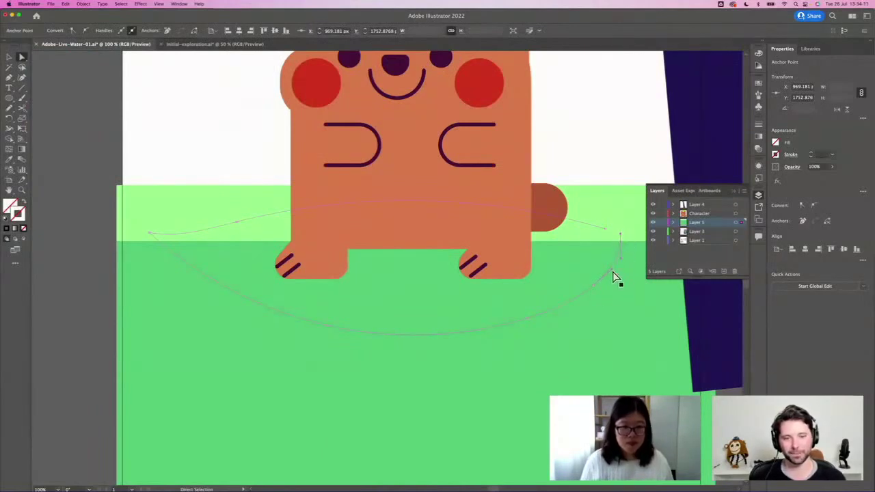
- Try to delete an anchor point from the lower right curve of the leaf outline
key(minus)
click(593, 292)
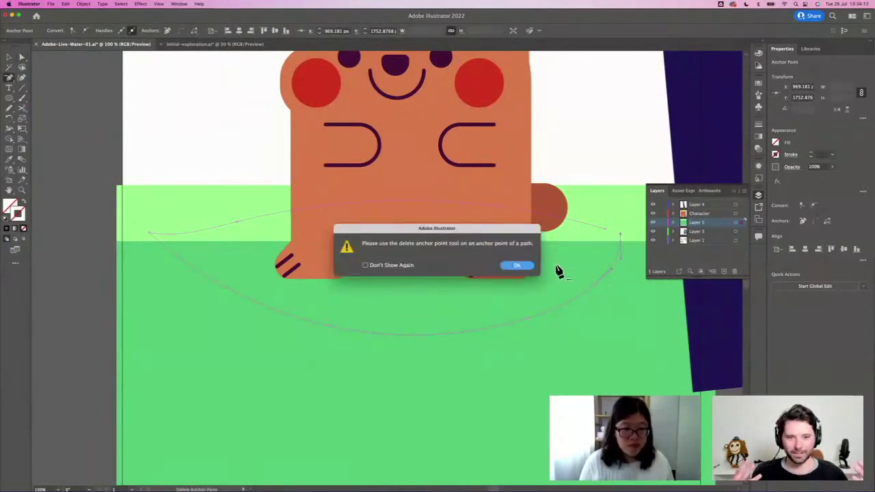
click(519, 265)
- Nudge the leaf outline's upper open end anchor outward, closer to the lower end at the right tip
key(a)
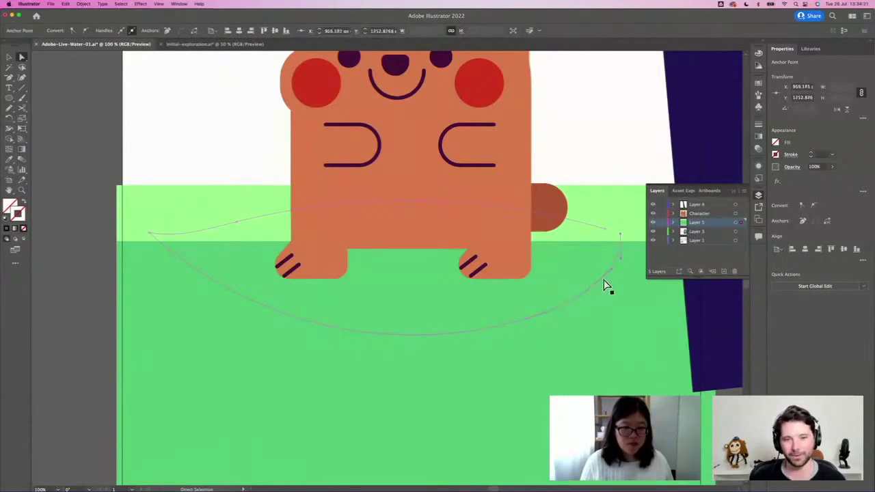
drag(594, 288, 465, 353)
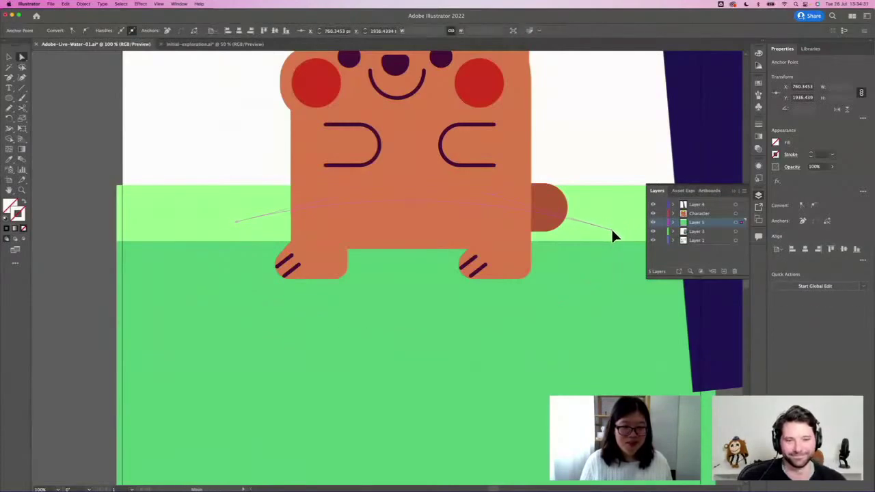
click(606, 231)
- Scale the whole leaf outline down proportionally about its centre to about 806 × 235 px
key(super+minus)
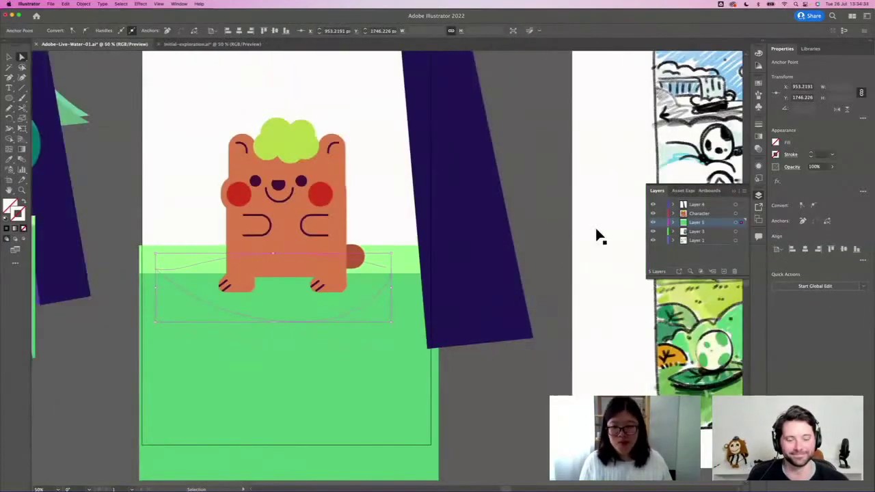
drag(314, 272, 430, 301)
key(super+plus)
key(super+plus)
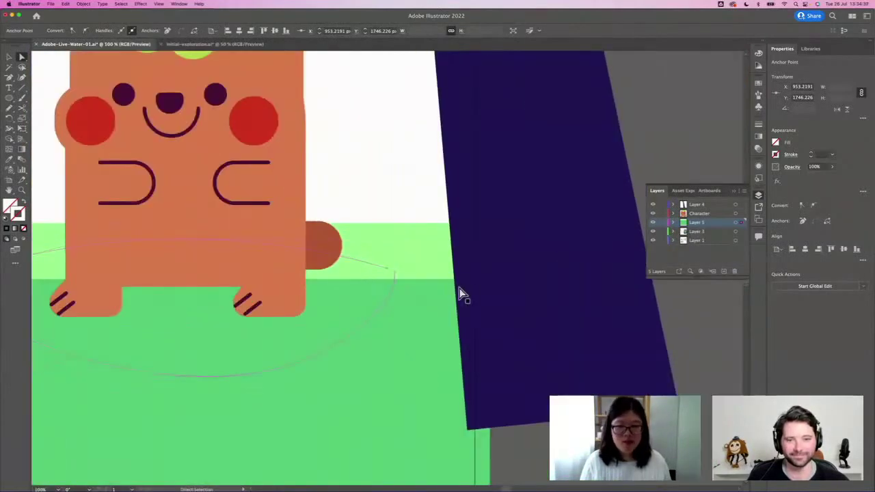
drag(389, 270, 582, 250)
key(super+minus)
key(super+minus)
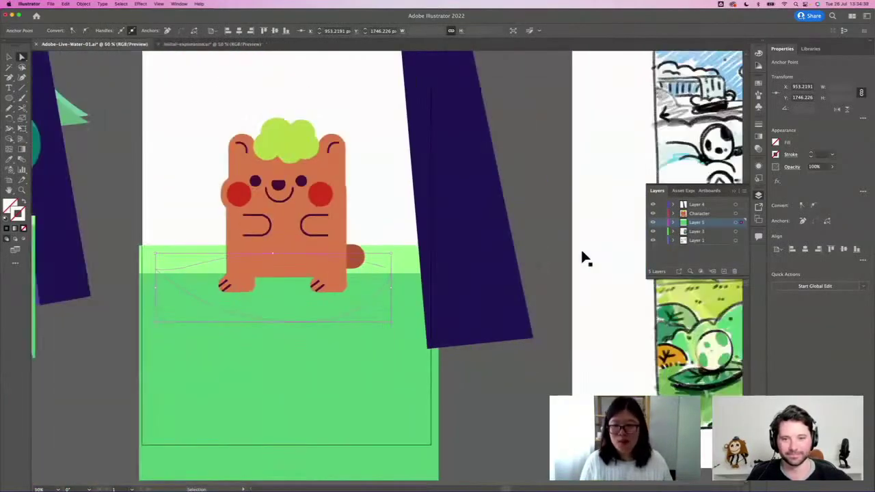
drag(232, 282, 420, 283)
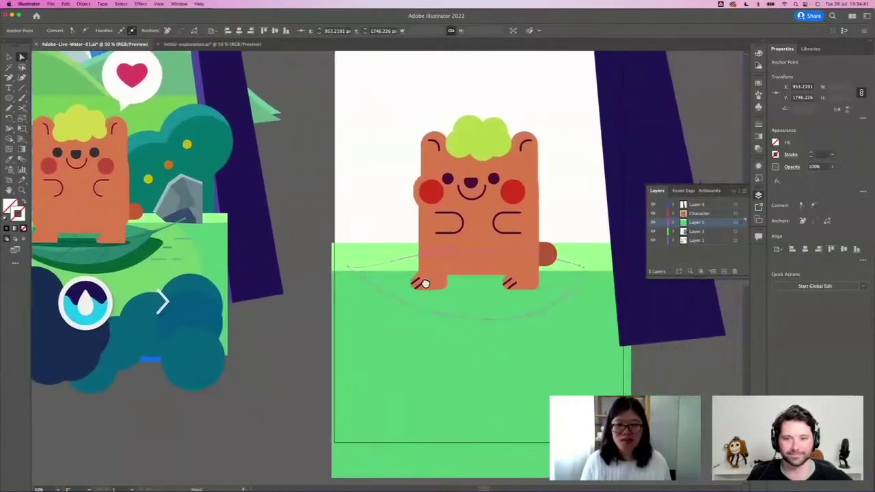
click(397, 269)
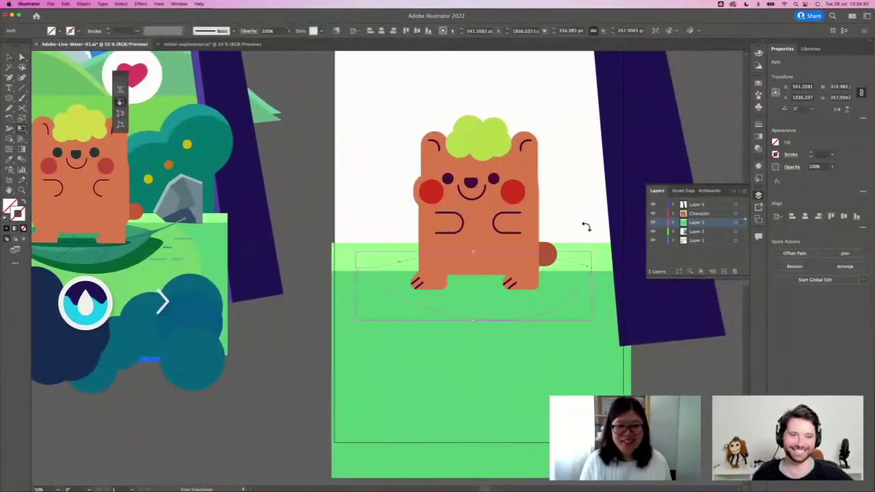
drag(593, 253, 577, 256)
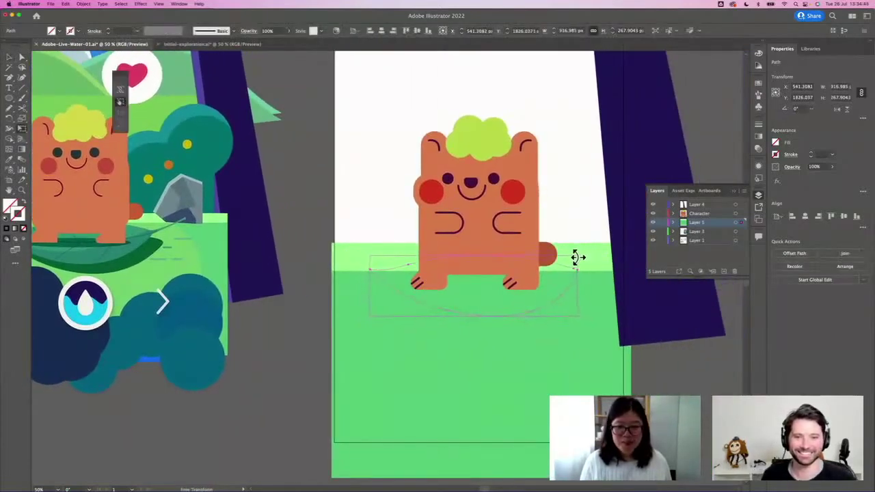
- Try to extend the open right end of the leaf outline with a curved, upward-pointing stem using the Pen tool
scroll(506, 287, up, 5)
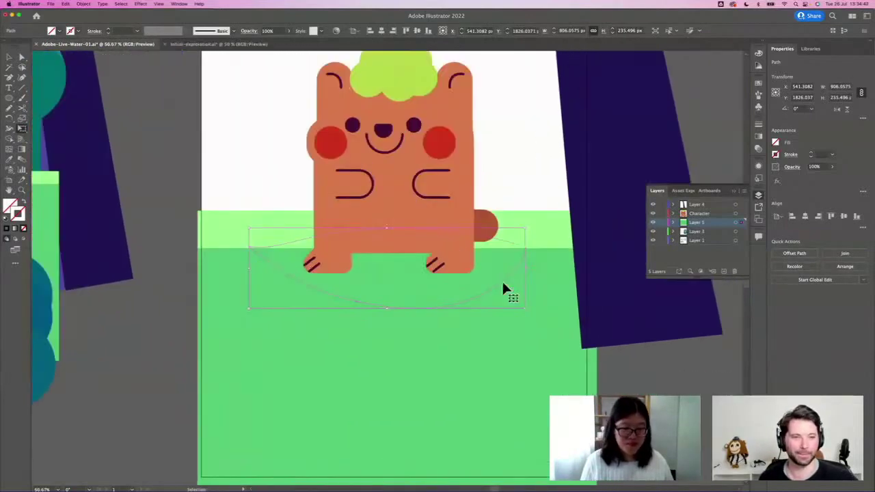
key(p)
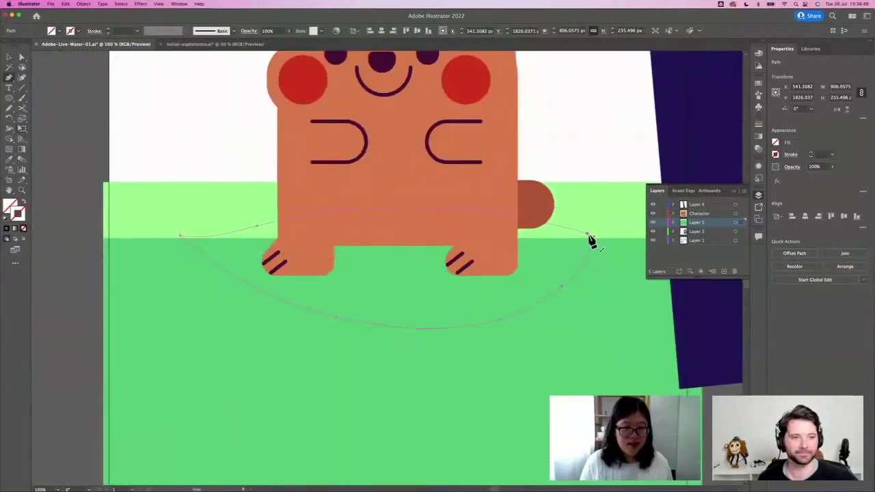
click(589, 234)
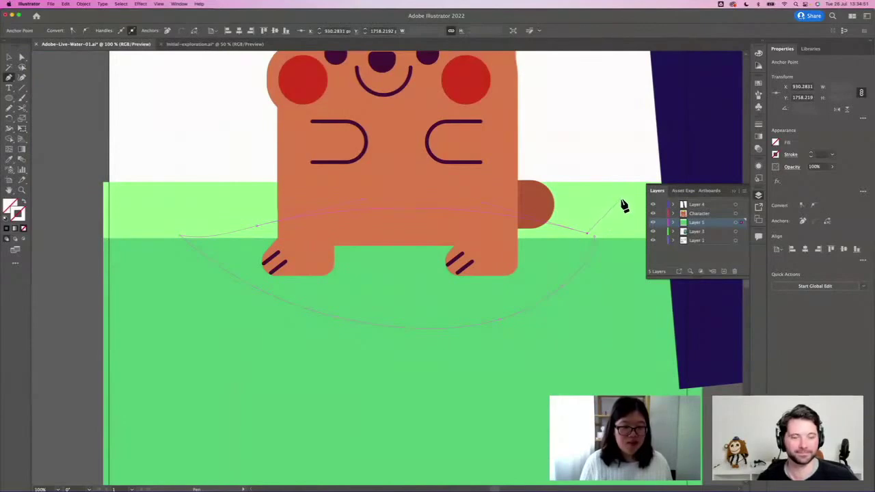
drag(346, 274, 326, 277)
drag(485, 242, 326, 258)
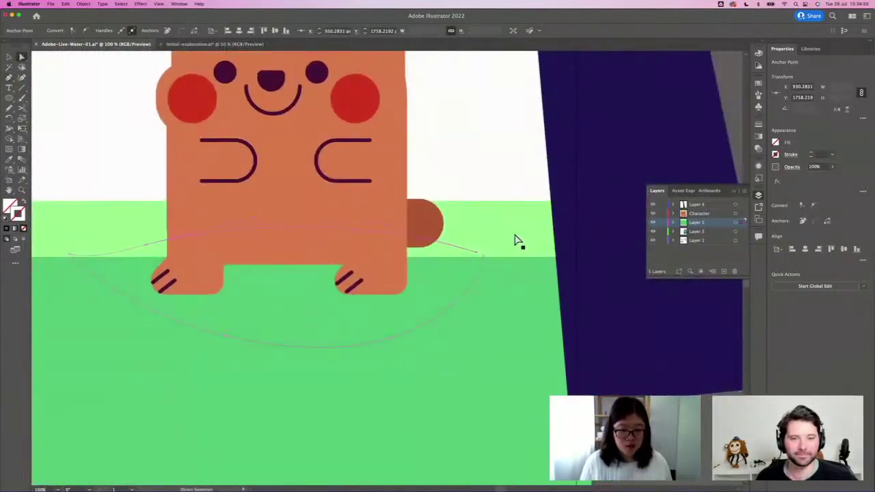
key(super+z)
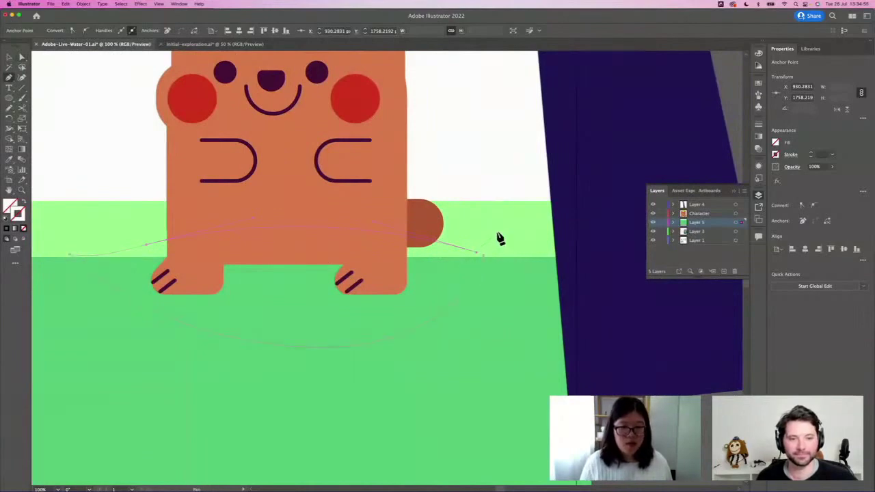
key(super+z)
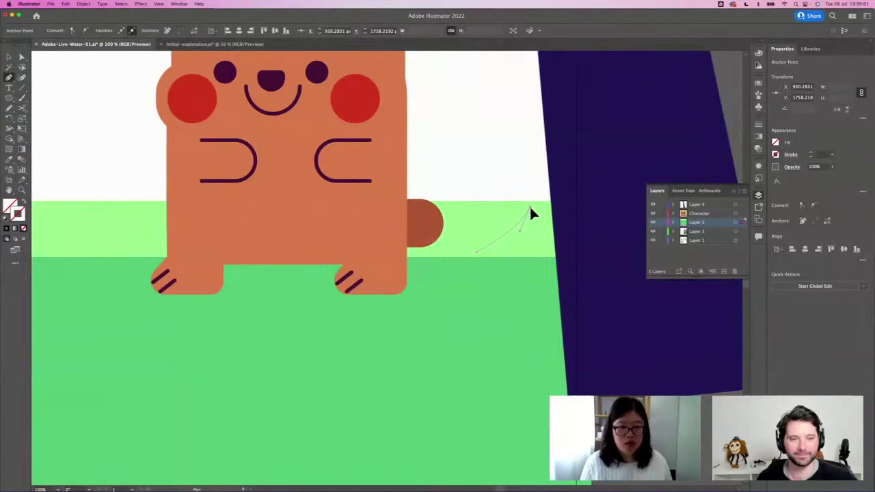
click(530, 204)
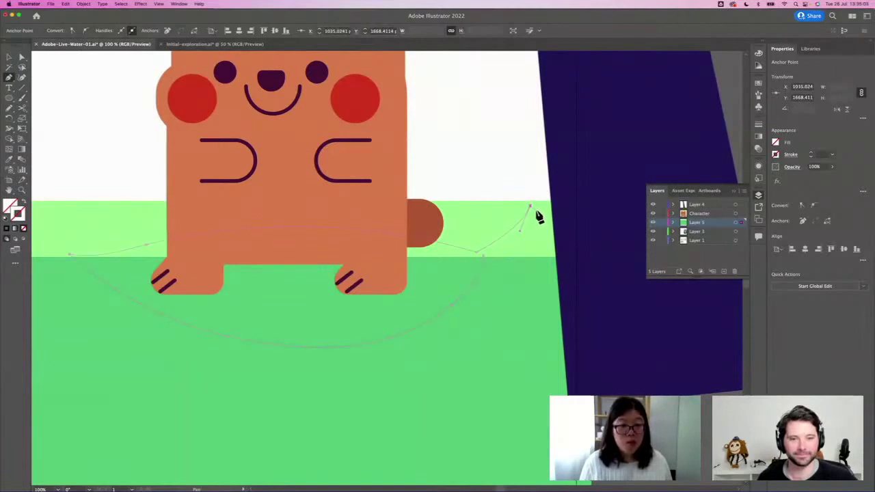
drag(470, 257, 458, 265)
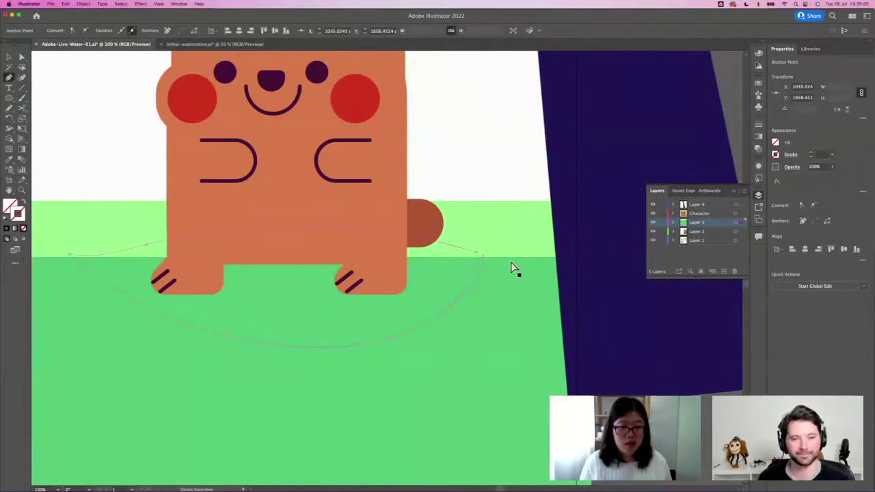
- Switch the artwork to Outline view so the unfilled leaf path can be selected
key(v)
click(445, 324)
click(437, 314)
key(ctrl+y)
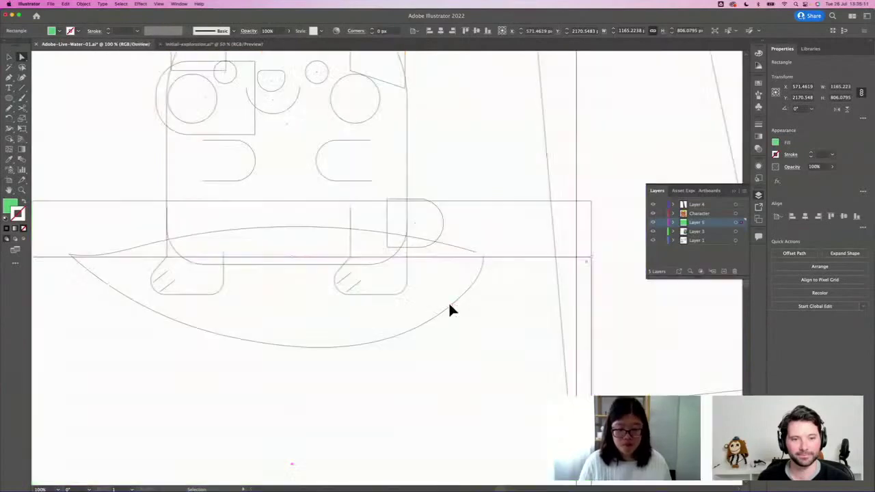
- Fill the leaf outline beneath the bear with the dark green sampled from the reference illustration's leaf
click(461, 298)
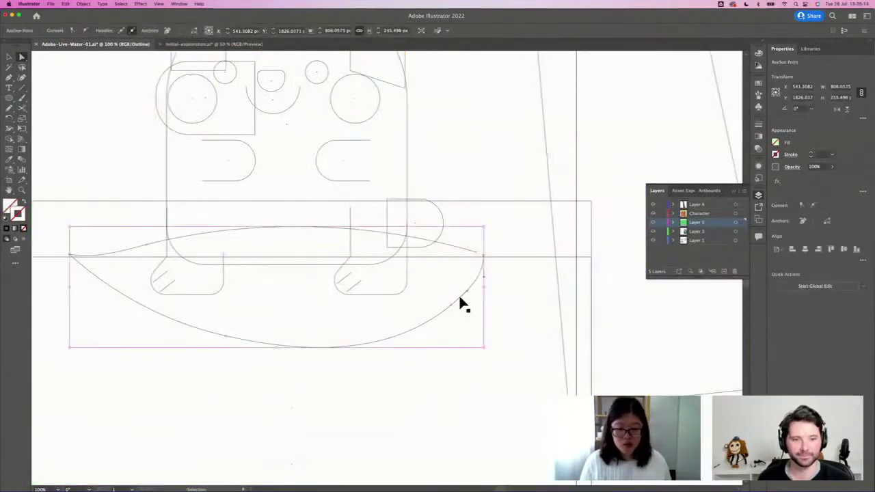
key(ctrl+y)
key(ctrl+minus)
key(ctrl+minus)
drag(260, 299, 524, 290)
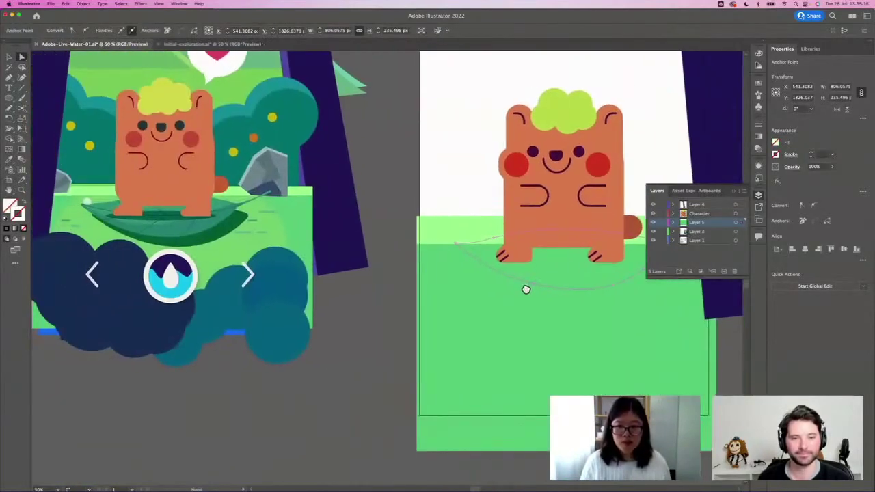
key(i)
click(227, 196)
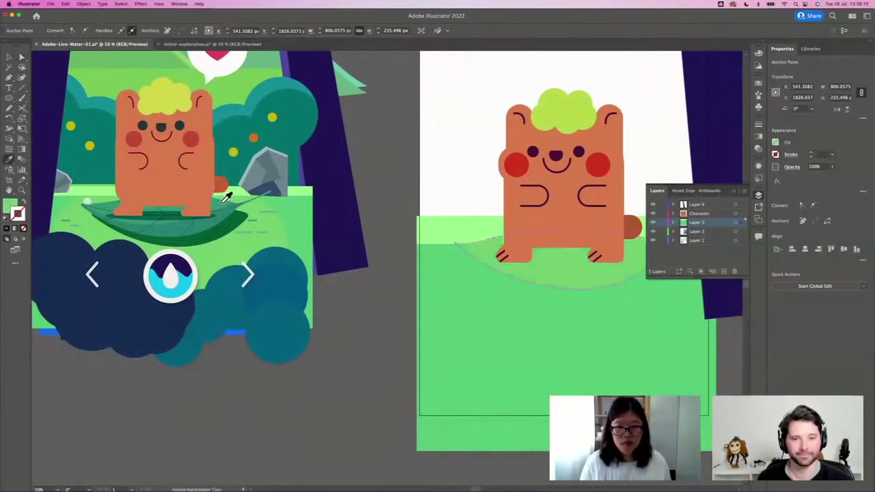
click(224, 199)
key(v)
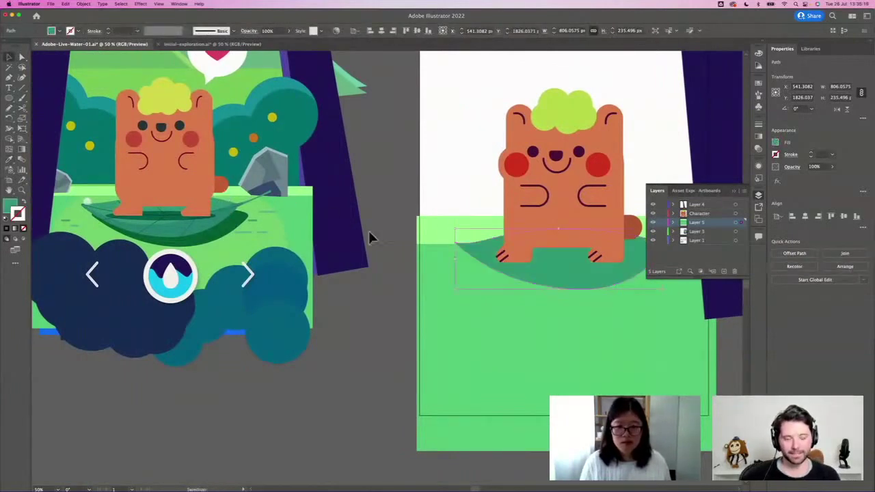
- Delete the surplus anchor point on the leaf's lower edge near its right tip
drag(464, 254, 440, 256)
scroll(440, 256, right, 4)
key(a)
click(522, 287)
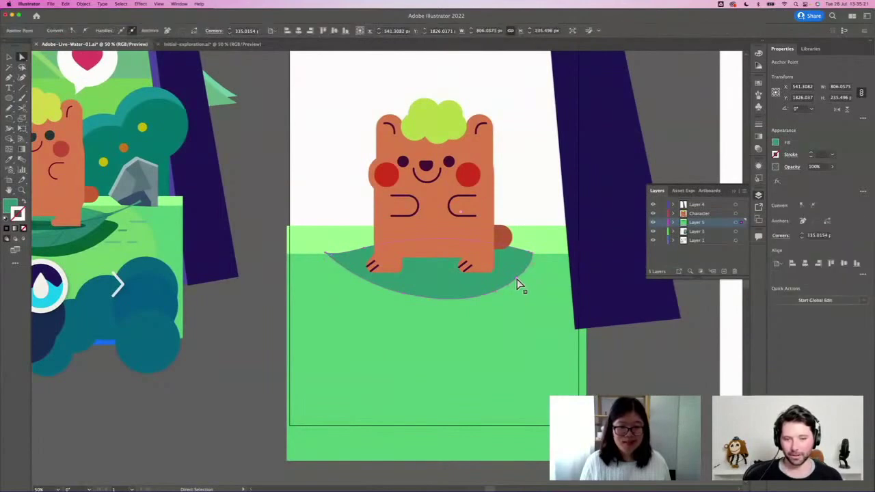
click(518, 284)
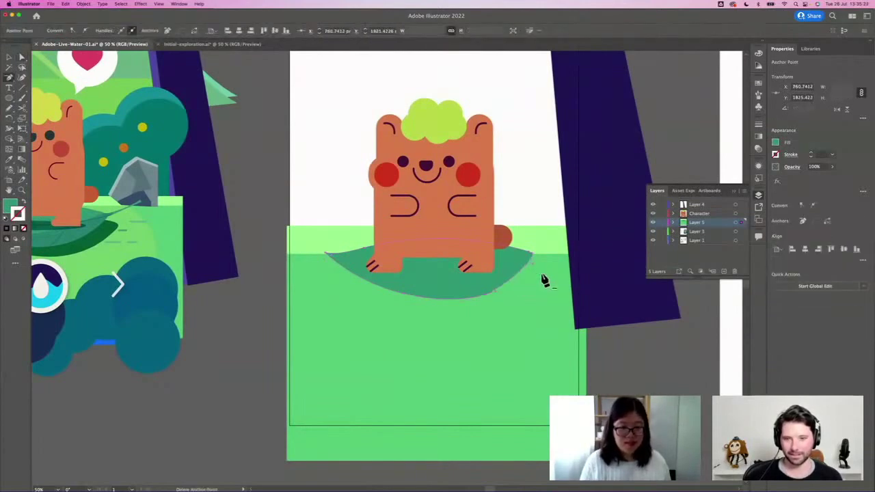
- Smooth the leaf's lower right curve by adjusting the direction handle at the tip and the anchor point below it
key(super+equal)
key(super+equal)
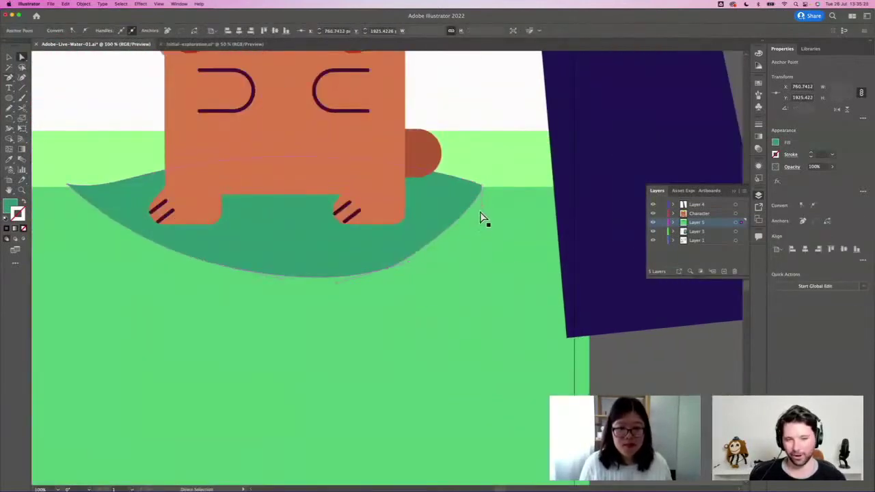
drag(482, 207, 475, 217)
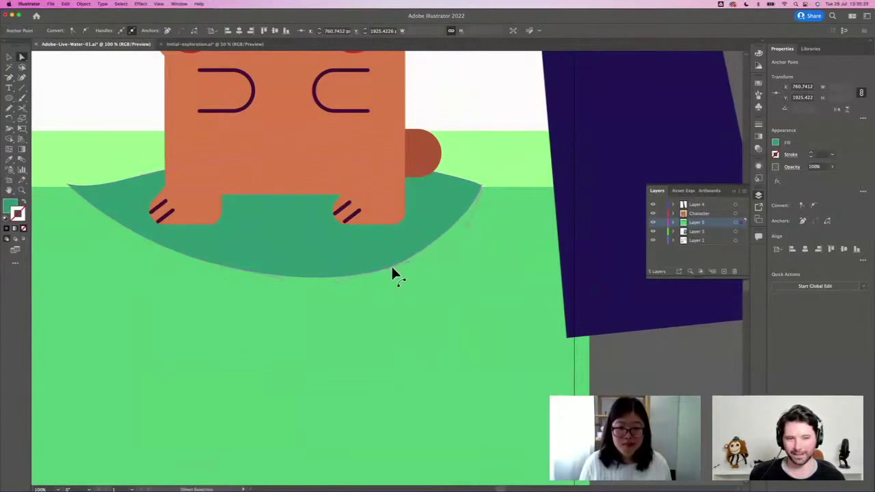
mouse_move(388, 271)
mouse_down()
mouse_move(368, 278)
mouse_move(373, 267)
mouse_up()
drag(483, 235, 535, 268)
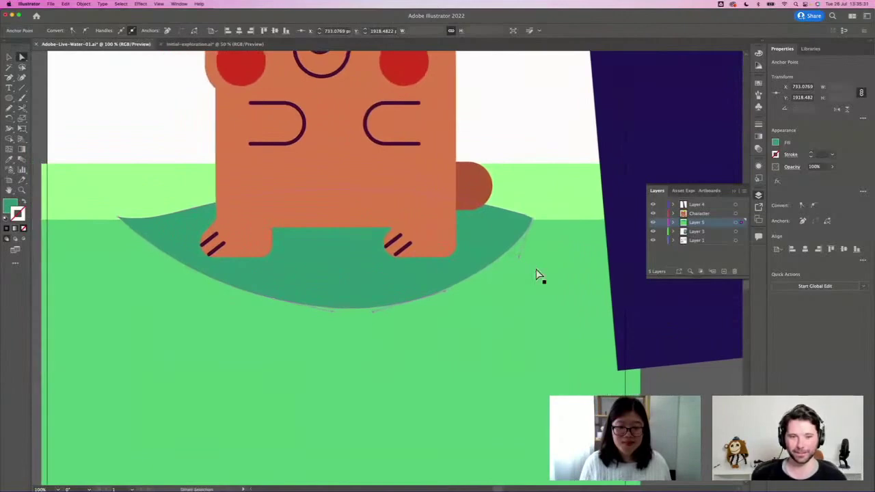
drag(555, 228, 498, 281)
- Draw a thin, curved green stem with the Pen tool, rising from the leaf's right tip toward the dark tree trunk
key(super+equal)
key(super+equal)
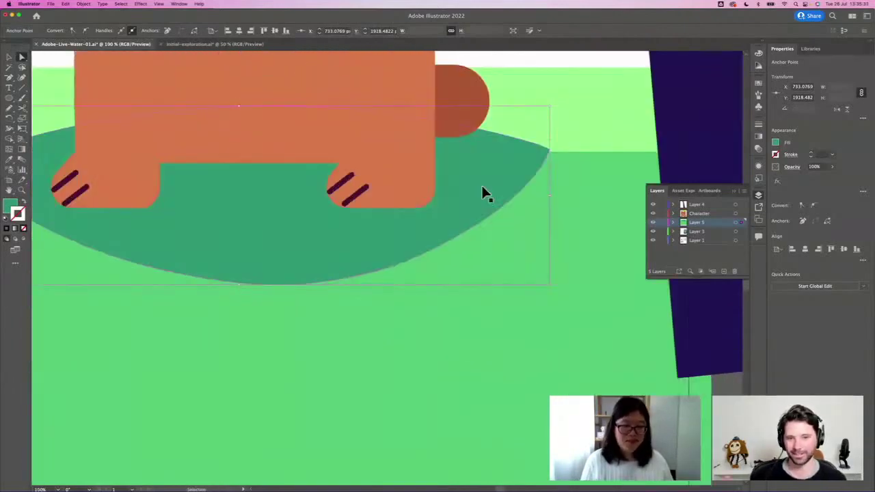
drag(549, 143, 336, 319)
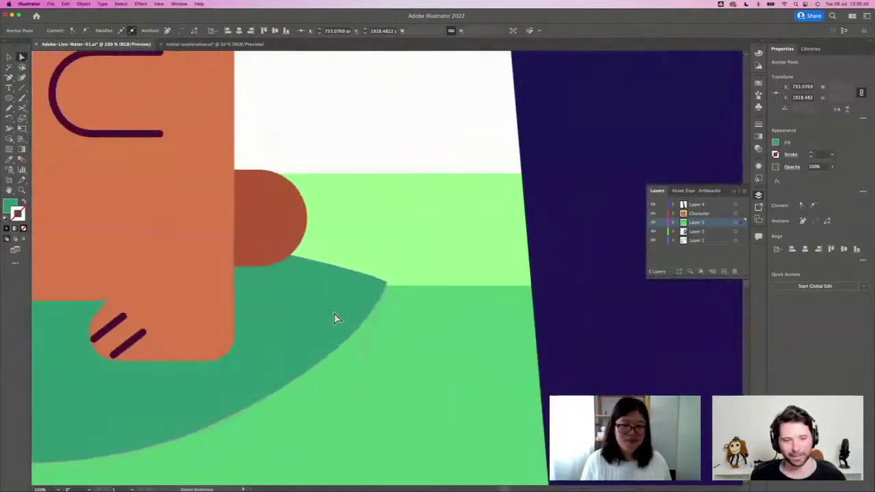
key(p)
click(379, 286)
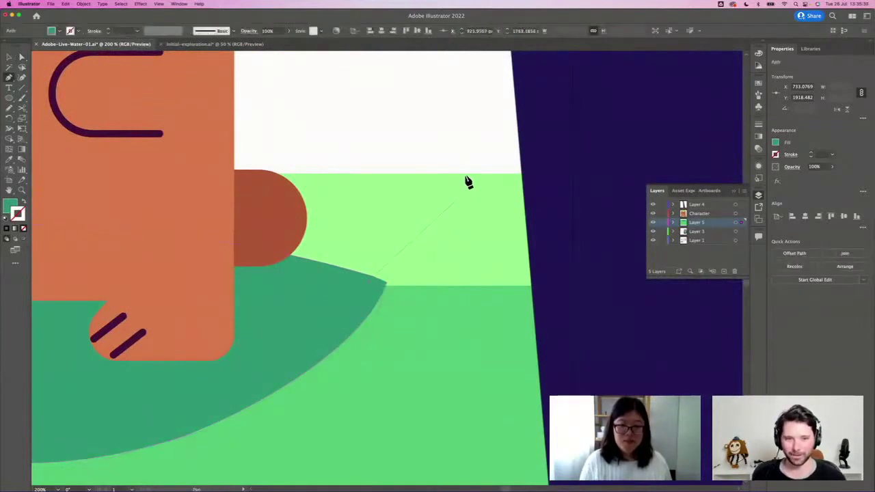
drag(478, 198, 496, 152)
click(476, 199)
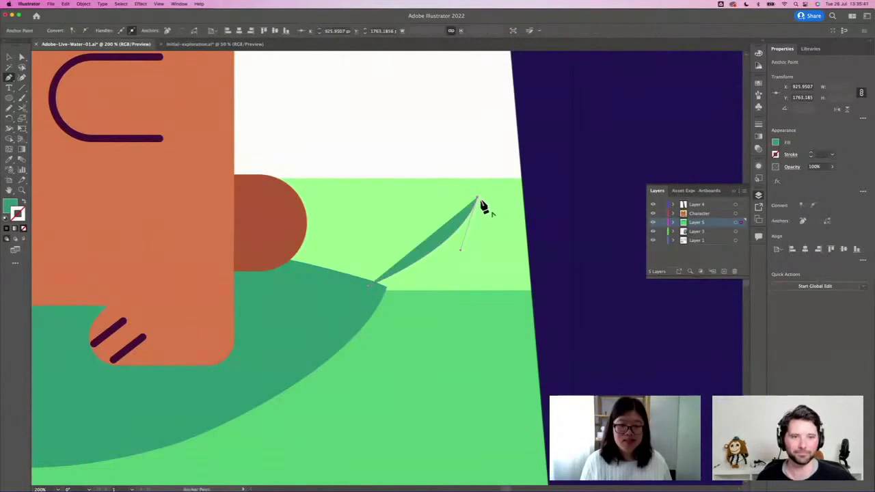
drag(377, 290, 346, 303)
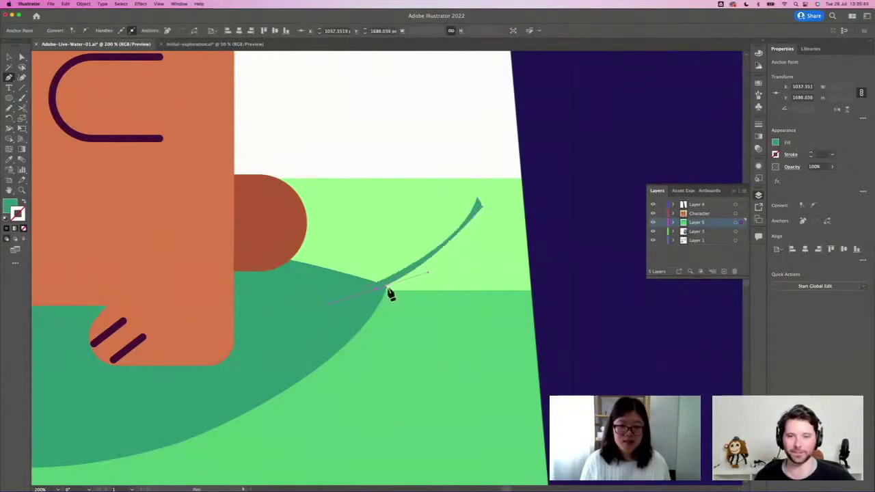
- Reshape the stem by adjusting its base and end anchor points and handles into an even, gently curved stalk, and deselect it
key(a)
click(368, 289)
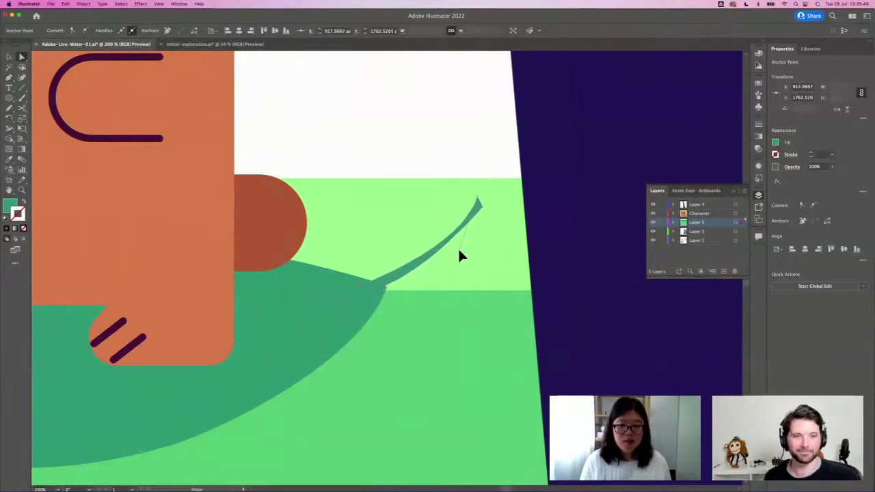
click(374, 301)
click(362, 284)
click(458, 254)
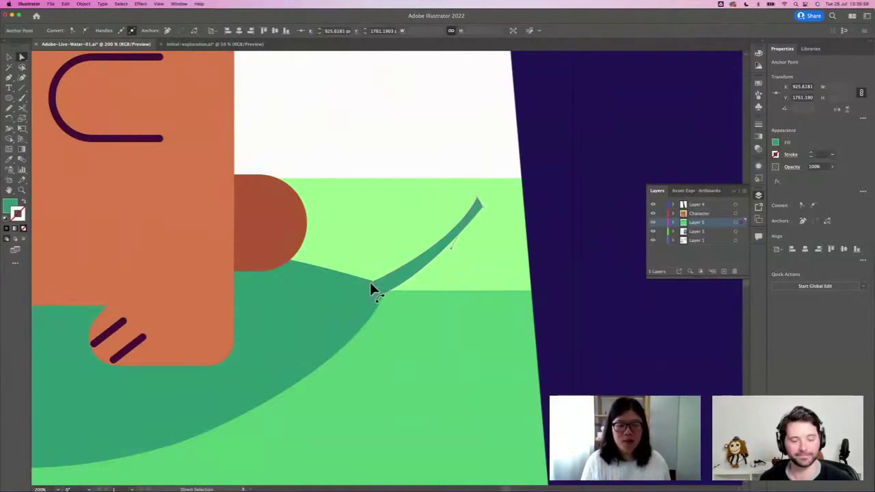
click(472, 208)
mouse_move(483, 206)
mouse_down()
mouse_move(497, 188)
mouse_move(478, 200)
mouse_move(491, 193)
mouse_up()
scroll(486, 199, up, 1)
drag(373, 293, 380, 294)
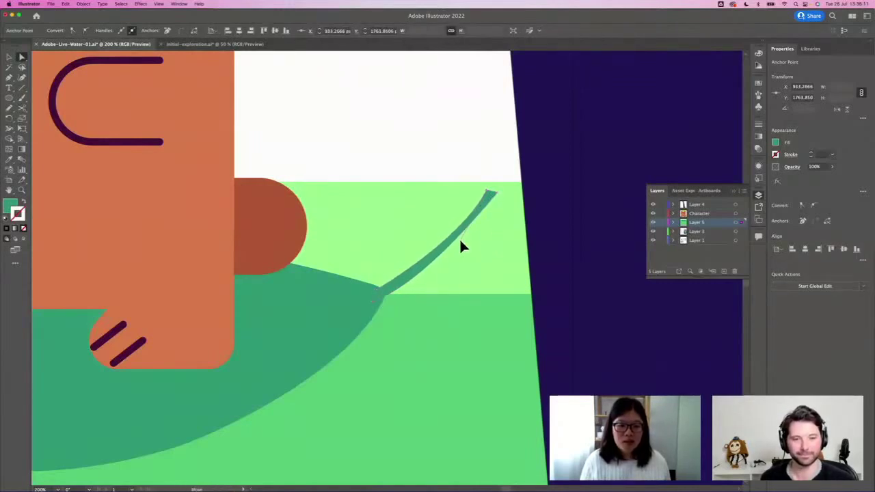
key(super+minus)
key(super+minus)
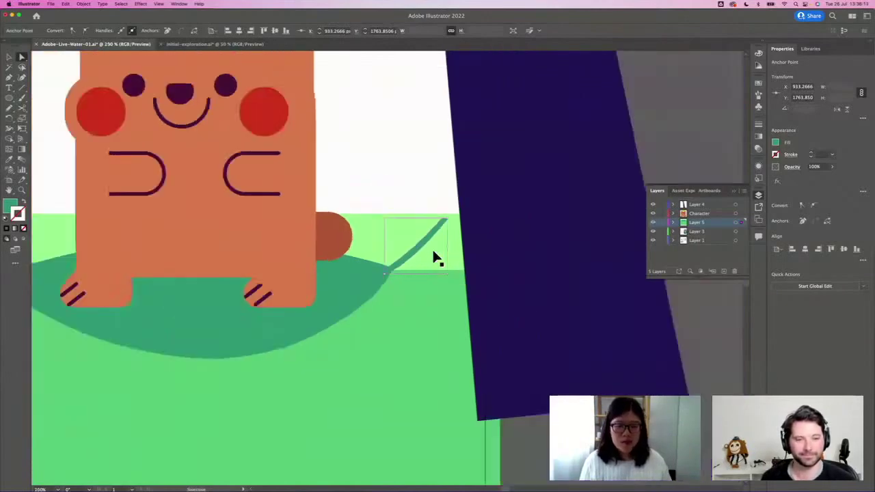
key(super+minus)
key(super+minus)
key(super+minus)
key(super+minus)
click(531, 204)
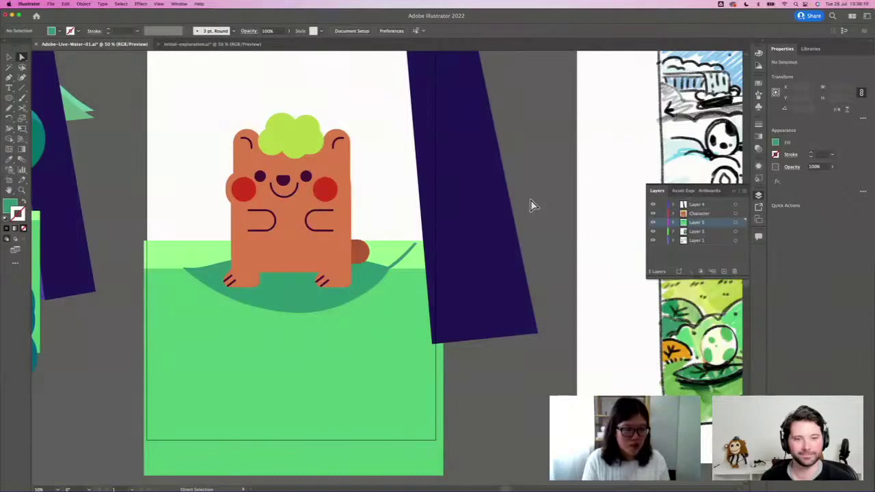
- Scale the leaf down to about 775 by 223 px and move the stem to meet its right tip
drag(278, 286, 271, 264)
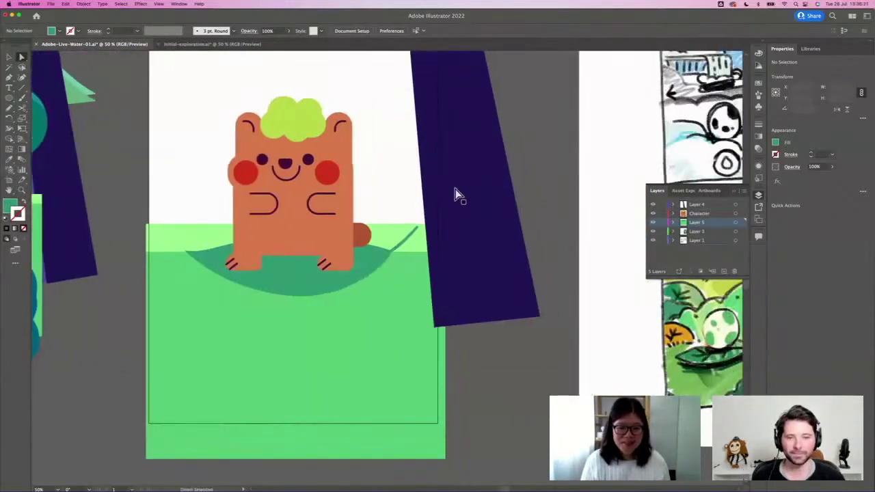
key(super+plus)
key(super+plus)
key(super+plus)
scroll(458, 196, up, 5)
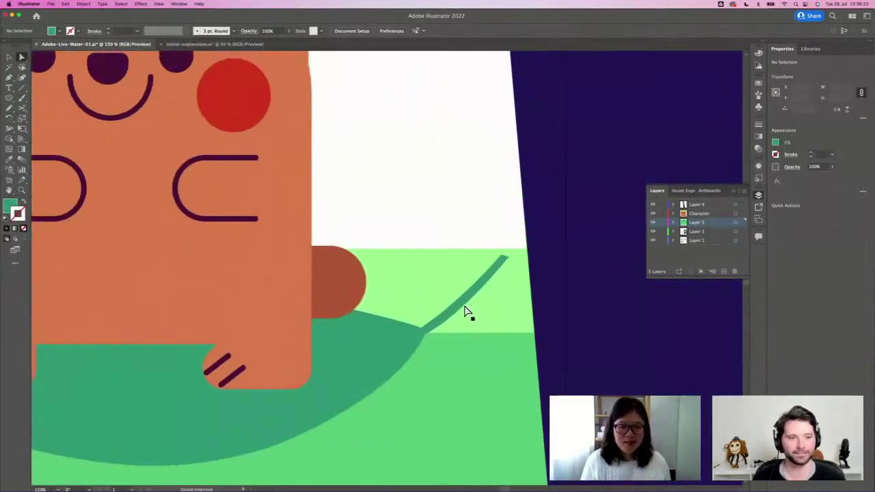
click(479, 302)
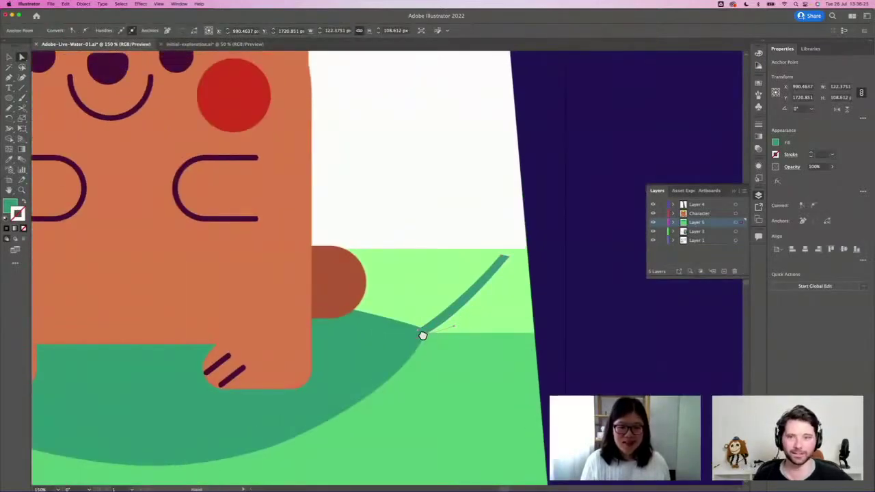
drag(422, 335, 600, 247)
click(503, 299)
click(503, 301)
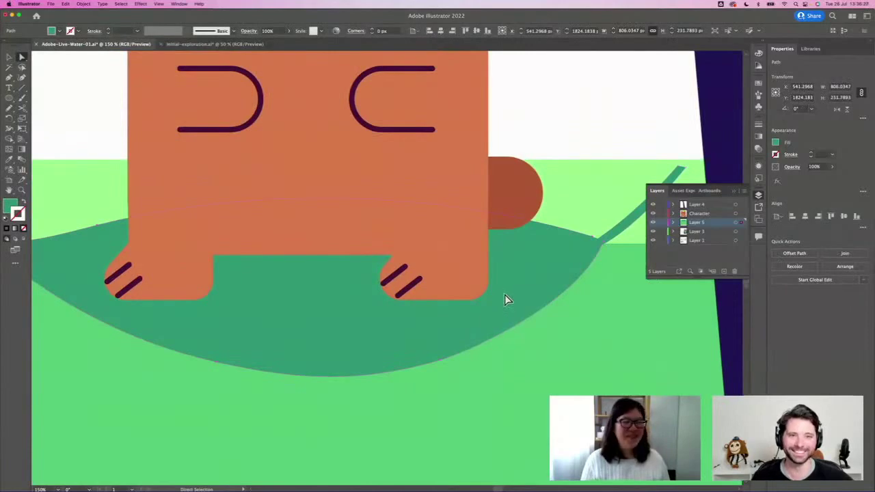
scroll(417, 311, down, 6)
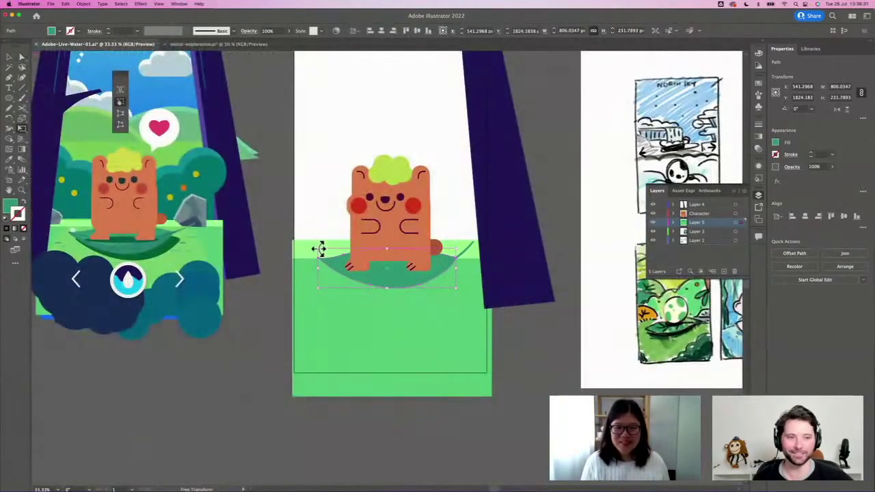
drag(320, 249, 320, 248)
drag(366, 279, 365, 283)
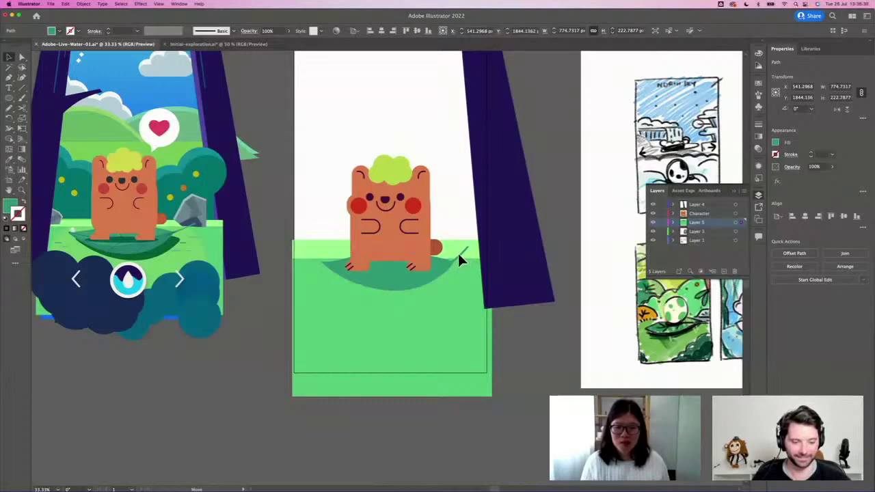
click(572, 211)
- Extend the stem's upper end outward by repositioning its two end anchor points, and deselect it
key(super+equal)
key(super+equal)
key(super+equal)
key(super+equal)
key(super+equal)
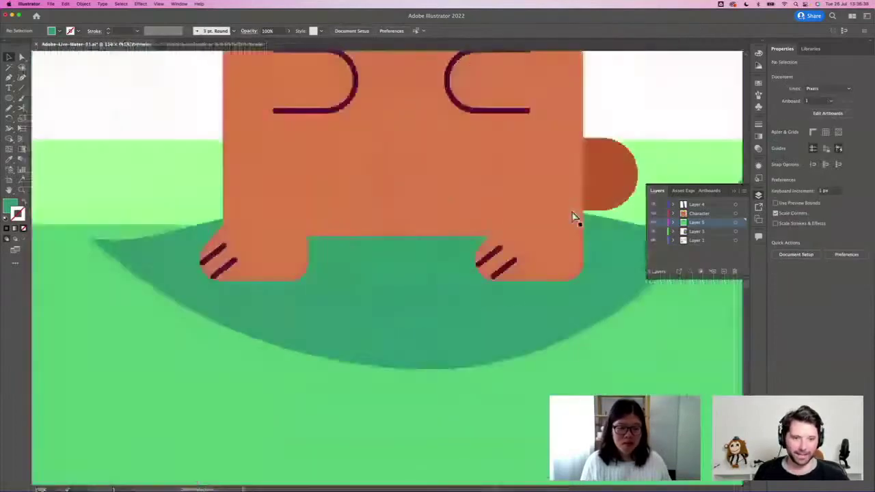
drag(571, 211, 91, 289)
key(a)
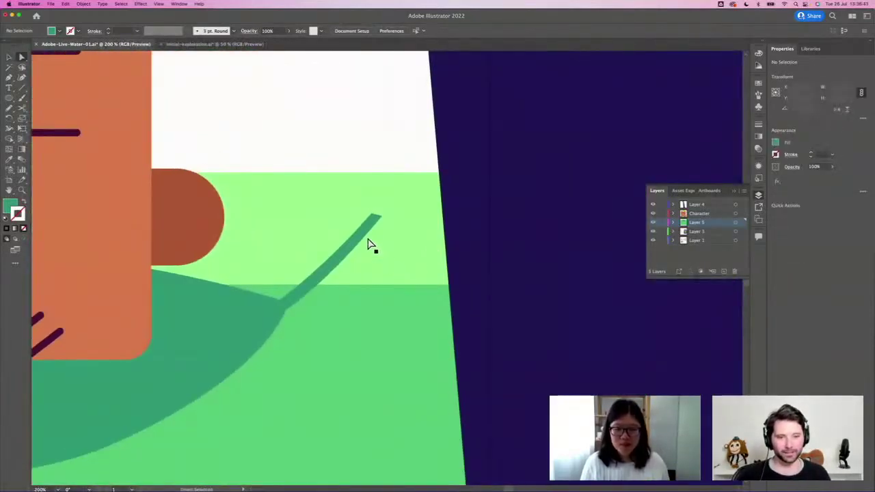
click(374, 220)
drag(374, 219, 399, 204)
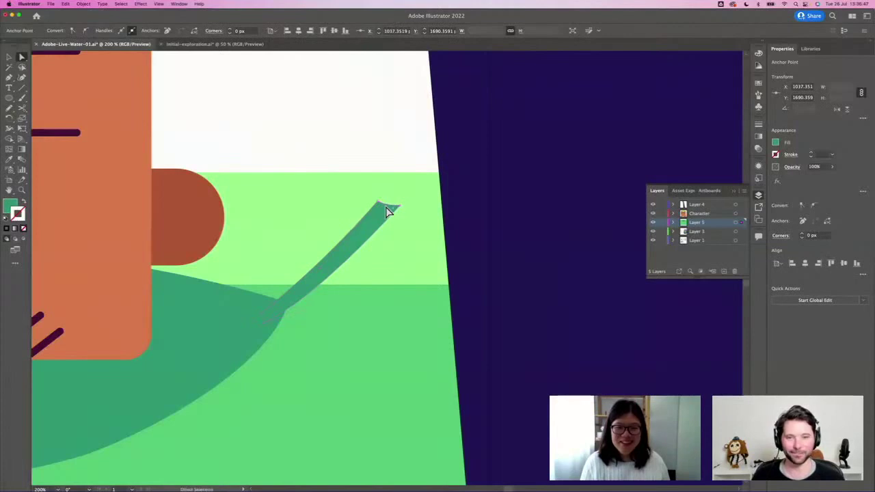
click(388, 207)
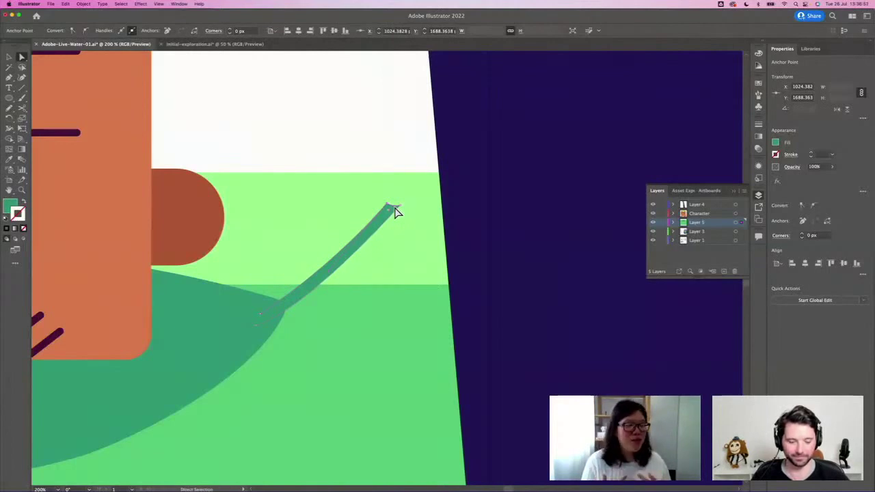
key(super+minus)
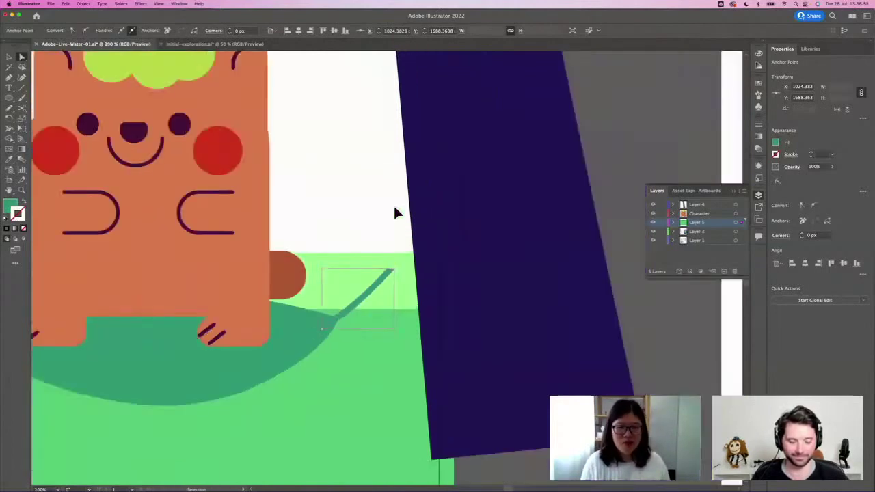
click(595, 153)
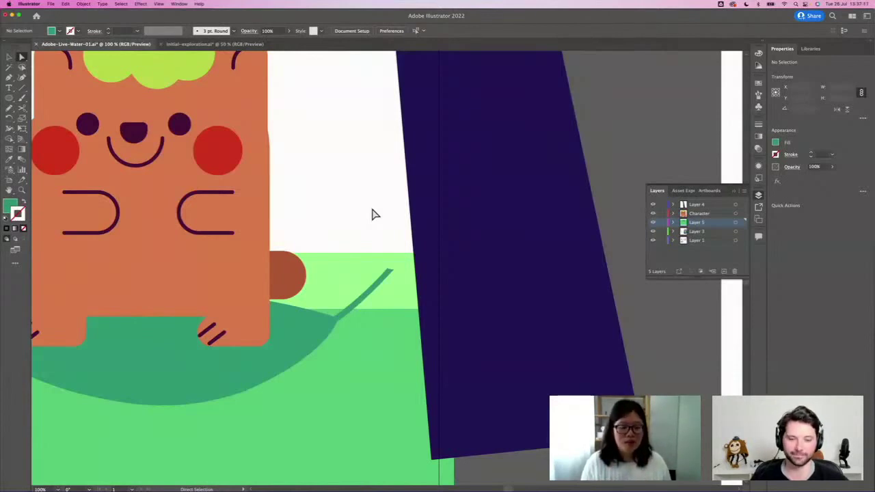
- Move the upper-left corner point of the stem's end slightly outward to narrow the tip
key(super+equal)
key(super+equal)
key(super+equal)
key(super+equal)
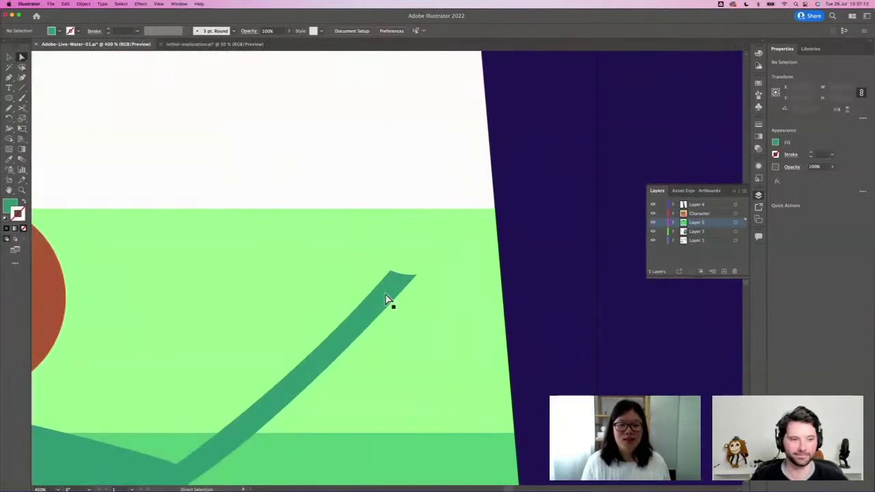
click(391, 271)
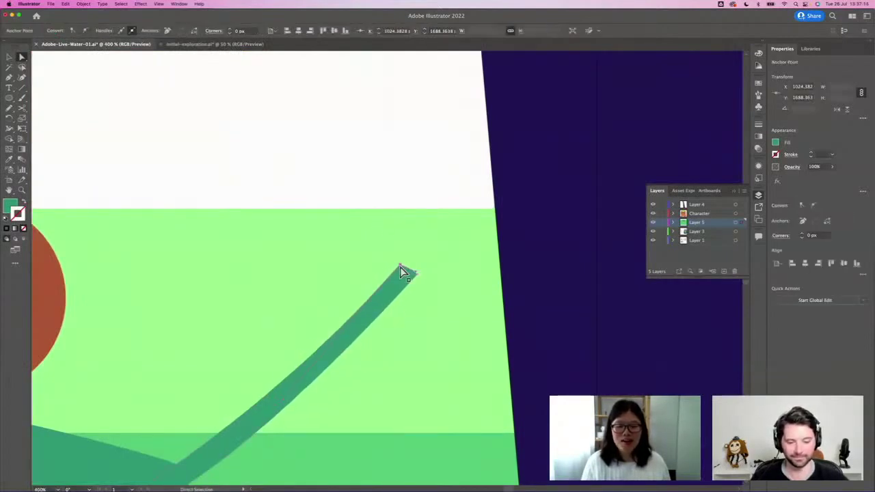
- Round the sharp left tip of the large leaf slightly, using a corner radius of about 1.77 px
key(super+minus)
key(super+minus)
key(super+minus)
key(super+minus)
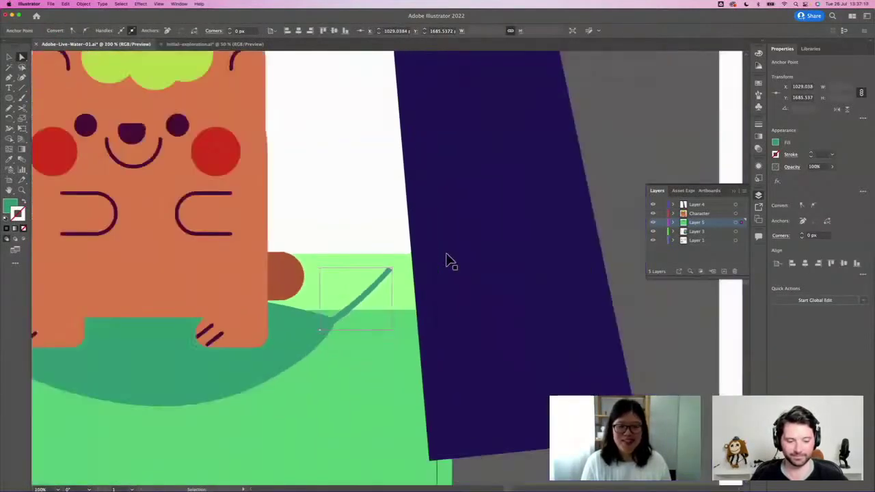
key(super+minus)
drag(288, 316, 497, 297)
click(438, 284)
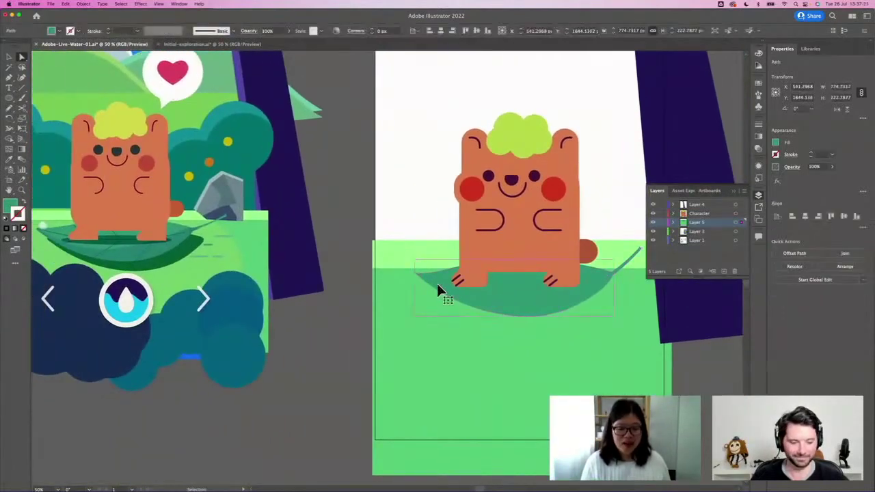
key(super+plus)
key(super+plus)
key(super+plus)
key(super+plus)
key(super+plus)
key(super+plus)
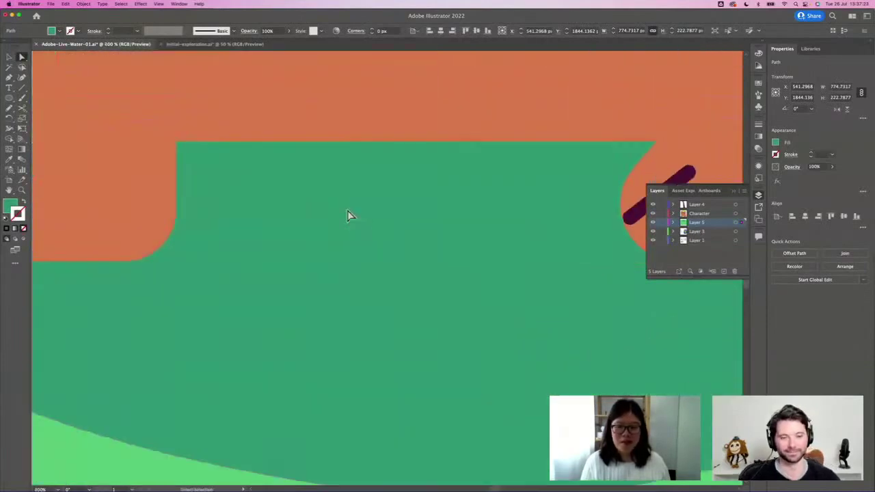
drag(157, 175, 492, 213)
drag(73, 173, 516, 234)
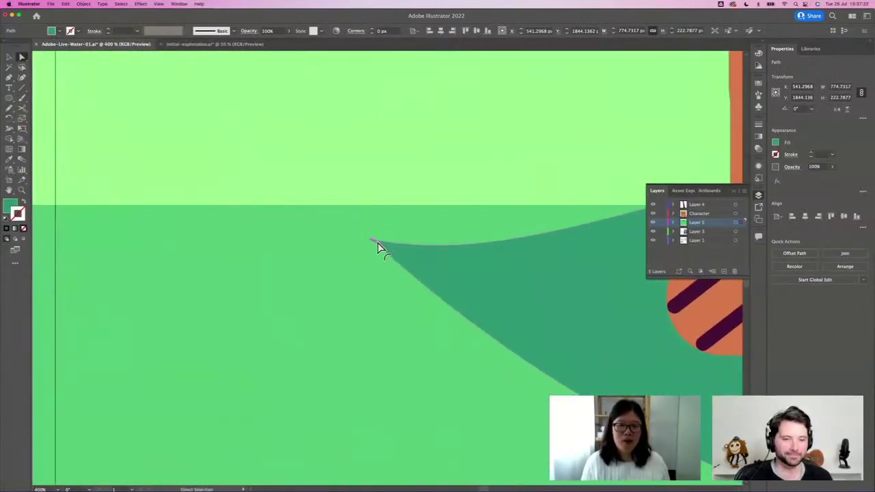
drag(406, 254, 383, 247)
key(v)
scroll(439, 231, down, 3)
scroll(440, 232, down, 5)
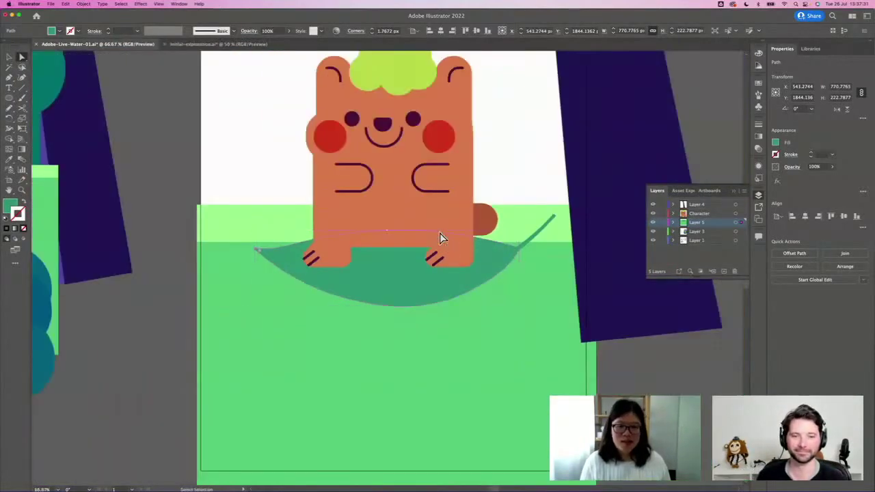
- Draw a small closed four-point shape with the Pen tool over the upper end of the stem
scroll(488, 249, up, 5)
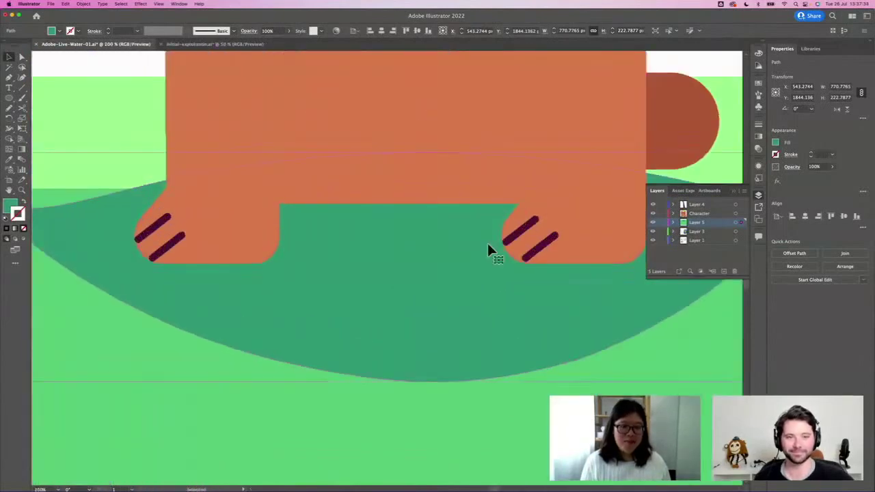
drag(554, 211, 198, 293)
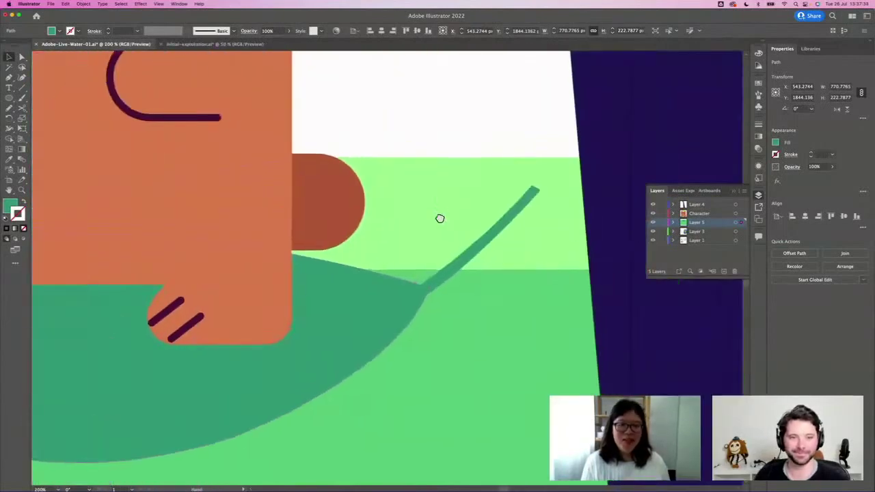
drag(530, 195, 352, 265)
key(a)
key(super+equal)
key(super+equal)
drag(502, 188, 27, 271)
drag(595, 147, 162, 267)
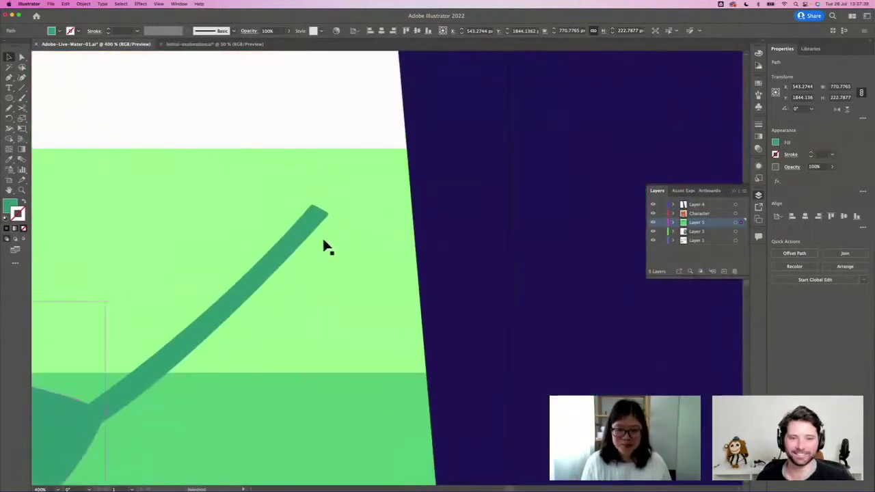
key(p)
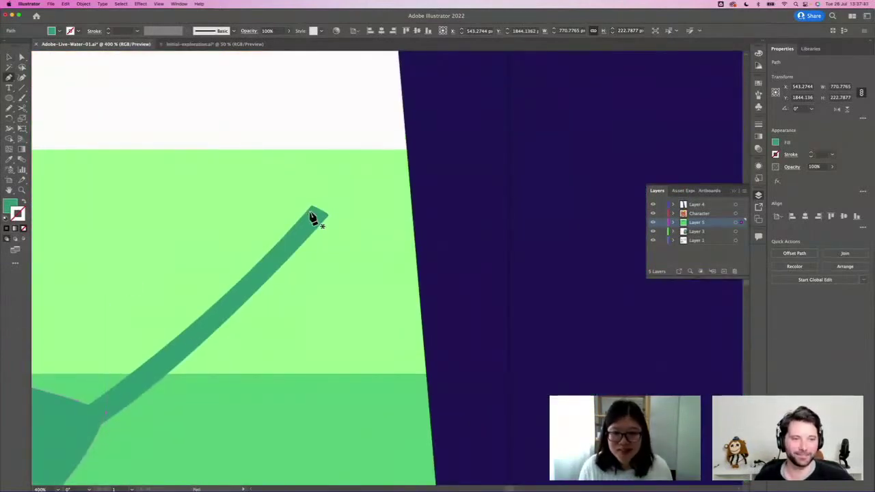
click(317, 223)
click(328, 218)
click(321, 210)
click(310, 216)
click(308, 212)
- Align the small end shape's corner points with the stem's edges and outer tip, making it about 12 by 8.3 px
drag(337, 175, 373, 202)
key(super+equal)
key(super+equal)
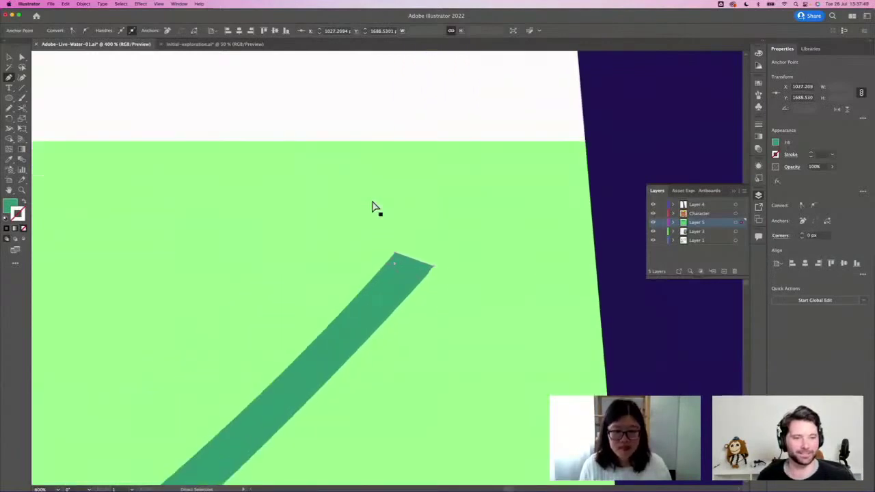
key(super+equal)
key(super+equal)
key(super+equal)
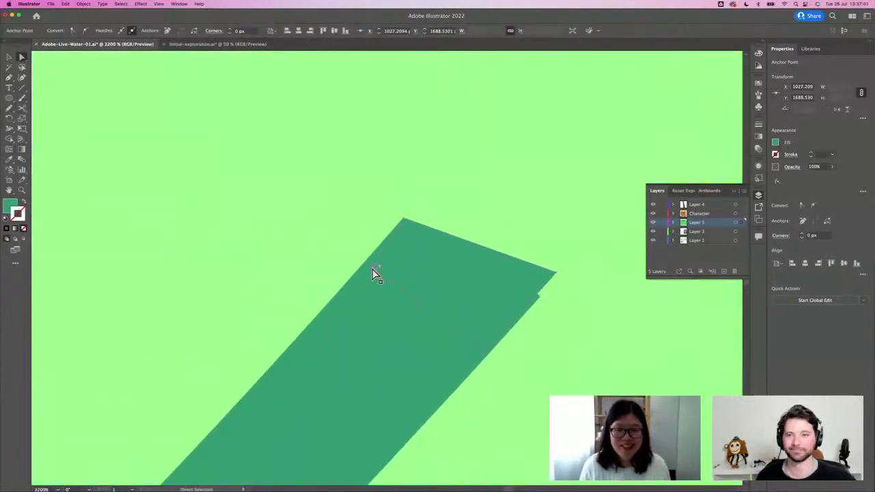
click(366, 263)
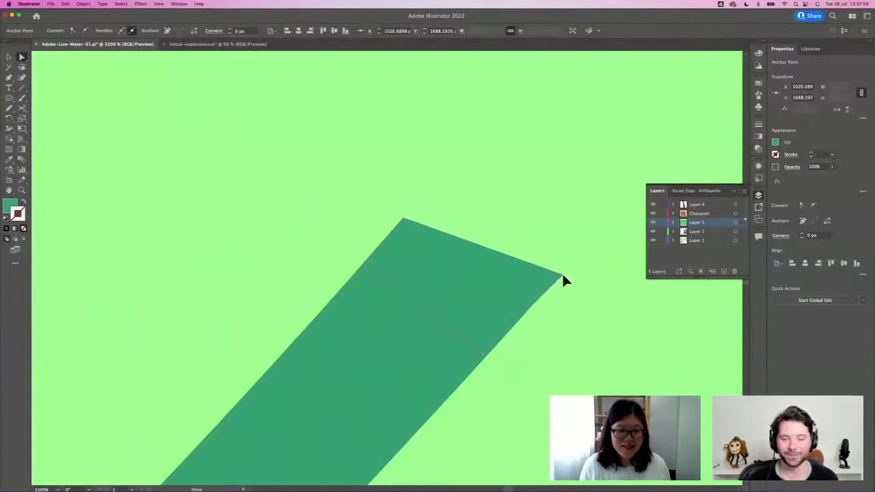
key(v)
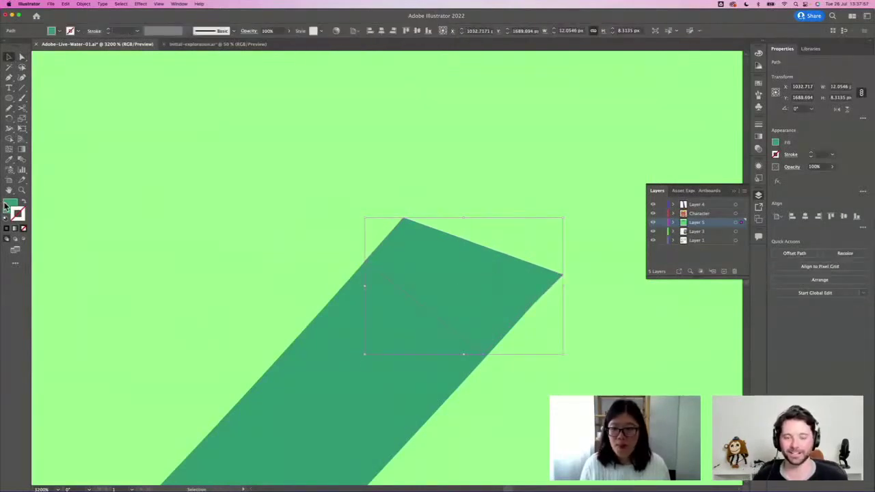
- Fill the small shape at the stem's end with dark green #116344
double_click(13, 205)
drag(581, 252, 610, 267)
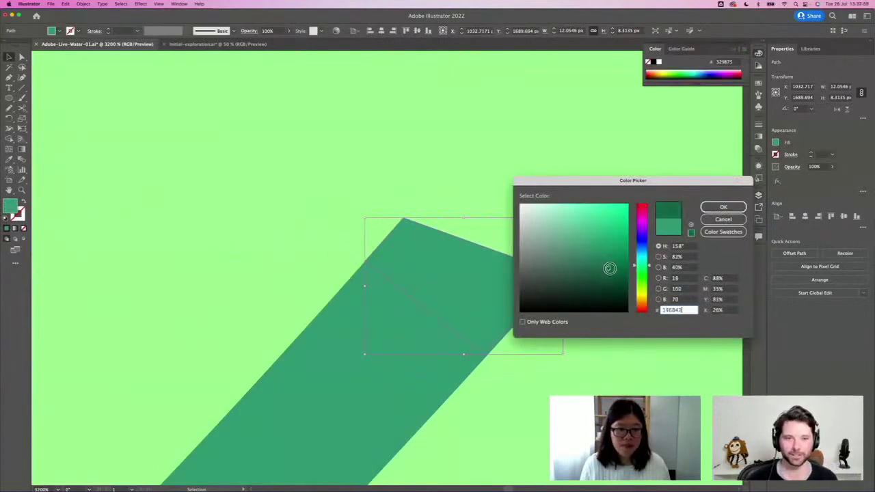
key(Return)
key(super+minus)
key(super+minus)
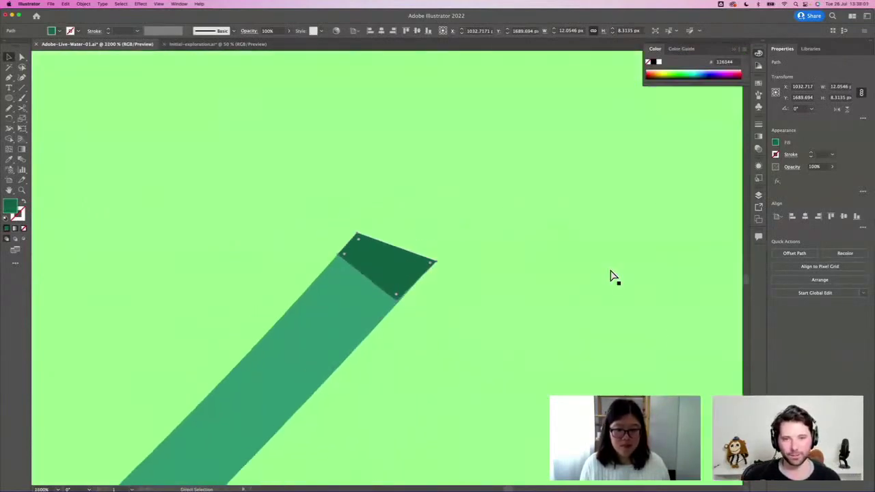
- Fine-tune the dark end shape's lower corner point so that it meets the stem's edge
key(super+equal)
key(super+equal)
key(super+equal)
key(super+equal)
key(a)
drag(417, 422, 426, 423)
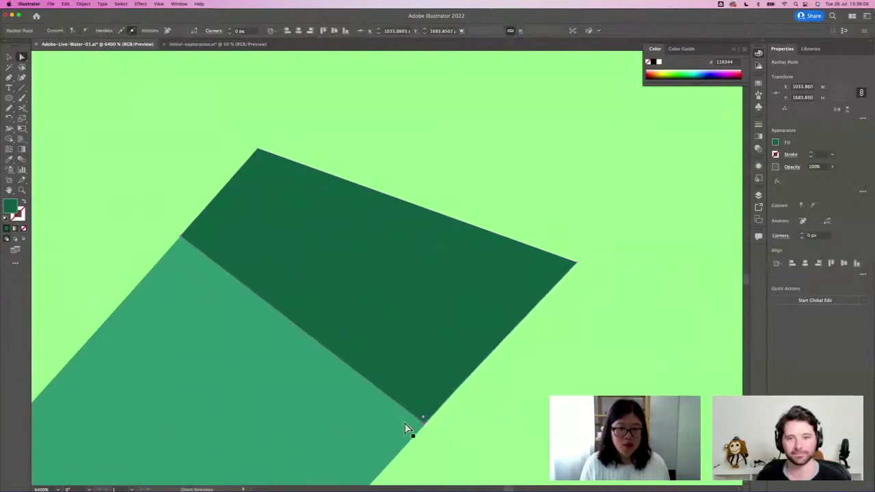
key(super+minus)
key(super+minus)
key(super+minus)
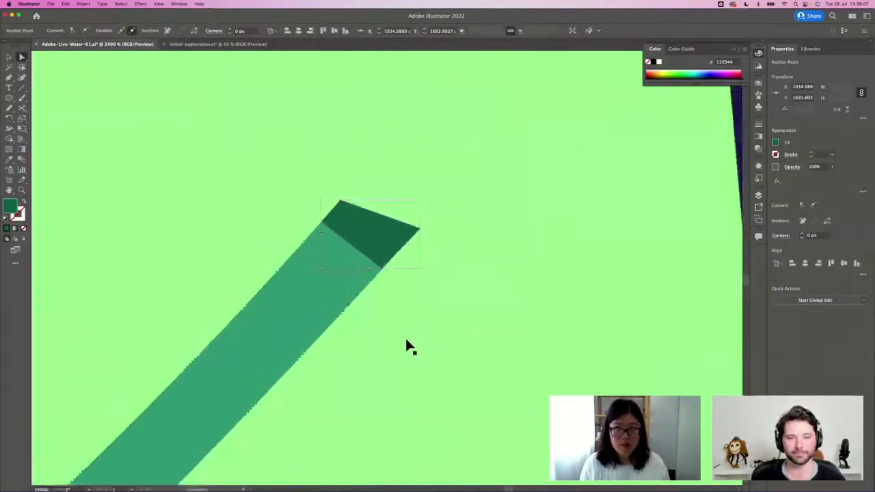
- Compare the new leaf and stem beneath the bear with the leaf in the reference scene
key(super+minus)
key(super+minus)
key(super+minus)
key(super+minus)
key(super+minus)
key(super+minus)
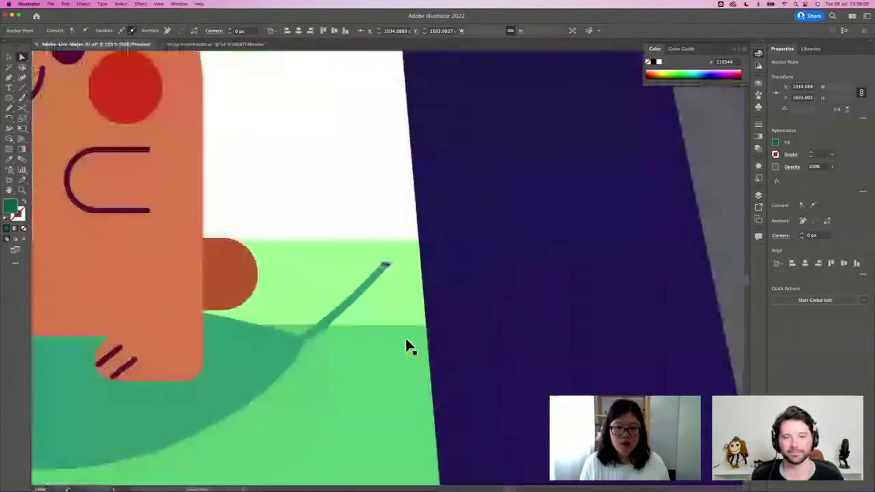
key(super+minus)
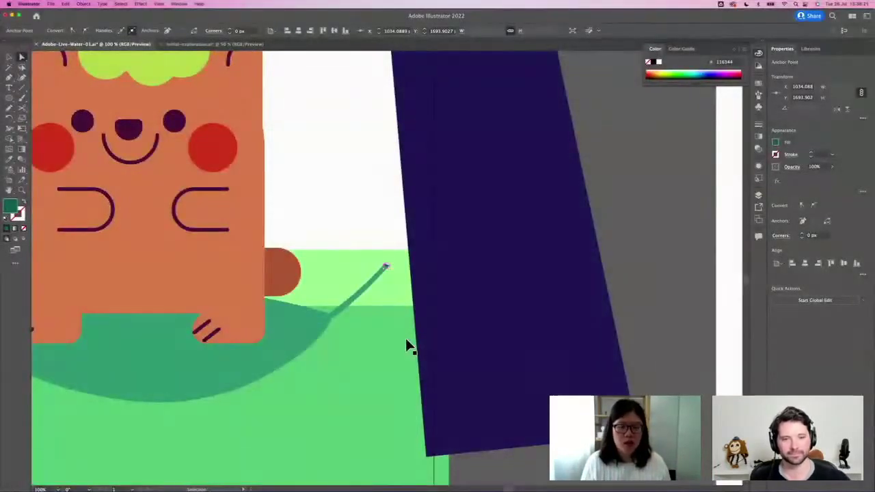
key(super+equal)
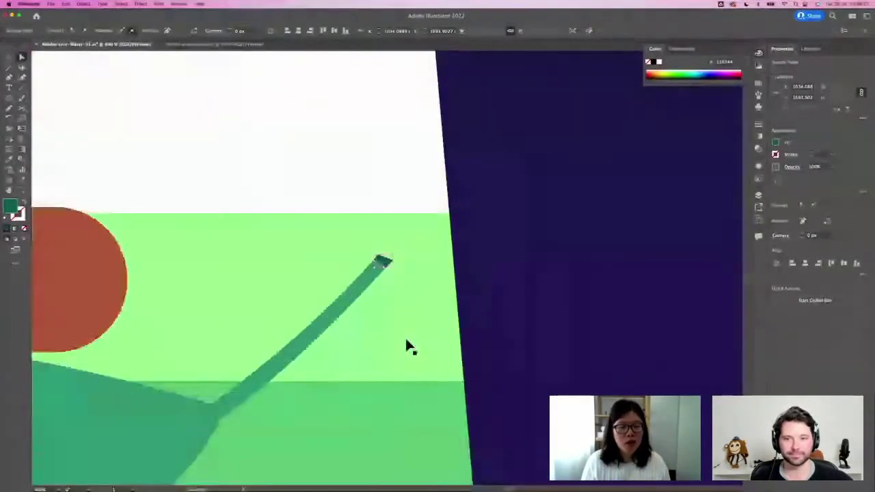
key(super+minus)
key(super+minus)
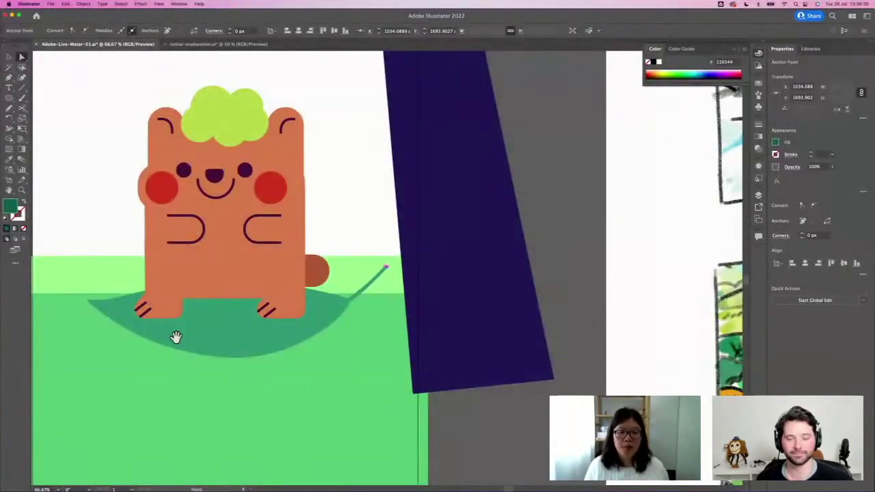
drag(176, 337, 420, 342)
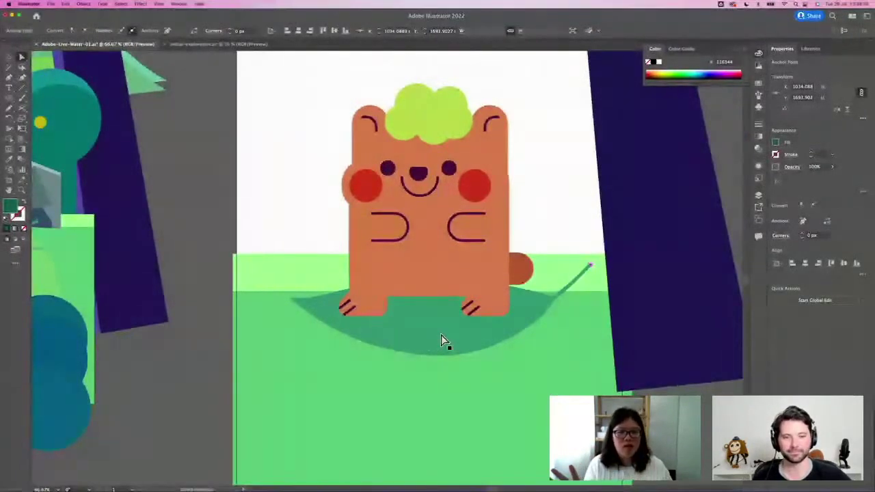
drag(306, 416, 444, 384)
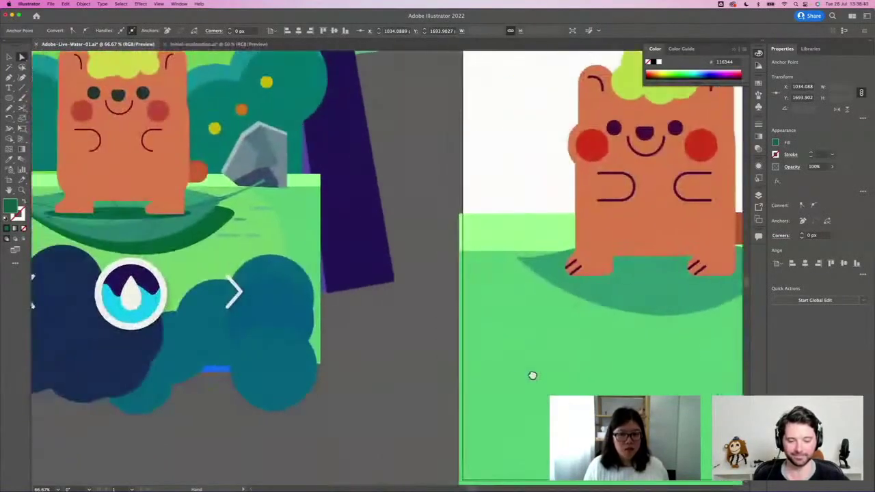
key(super+minus)
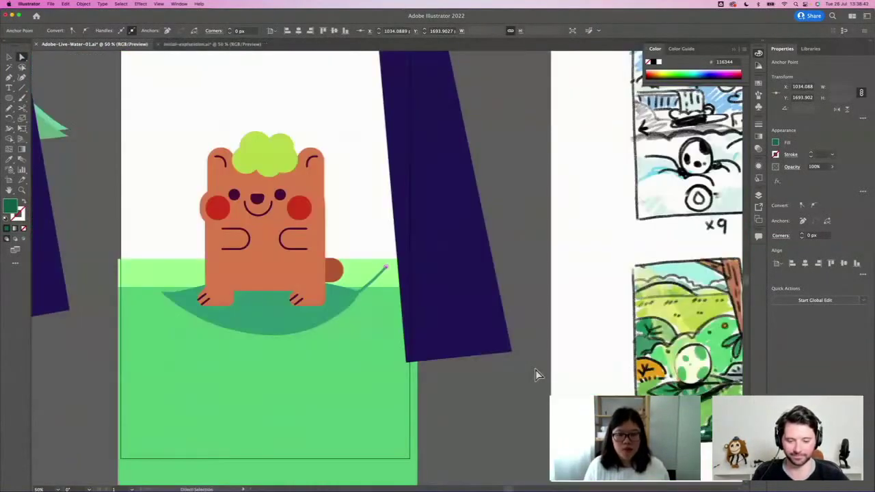
drag(229, 360, 477, 341)
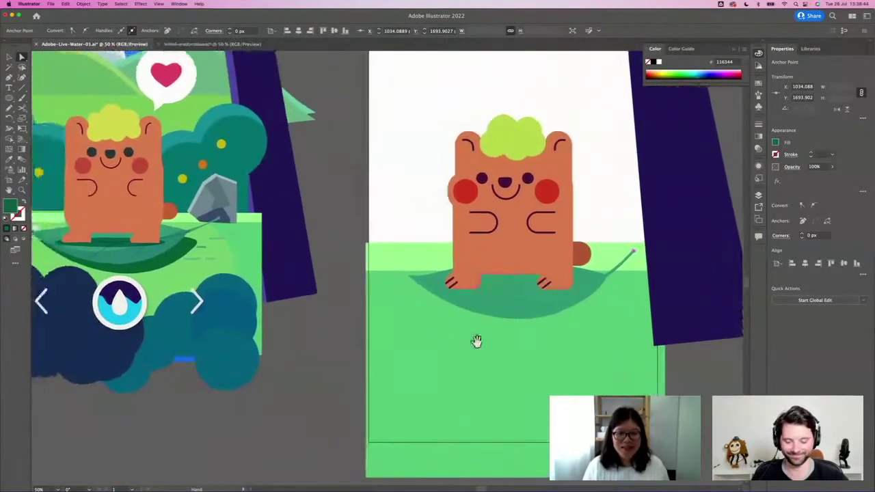
- Duplicate the large leaf and offset the copy straight down by about 35 px
click(473, 302)
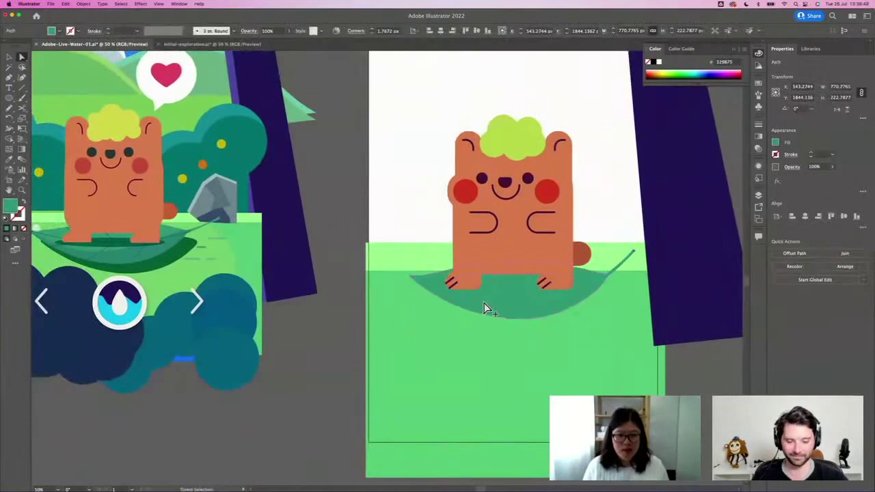
click(483, 320)
click(488, 304)
key(v)
drag(501, 299, 501, 308)
key(a)
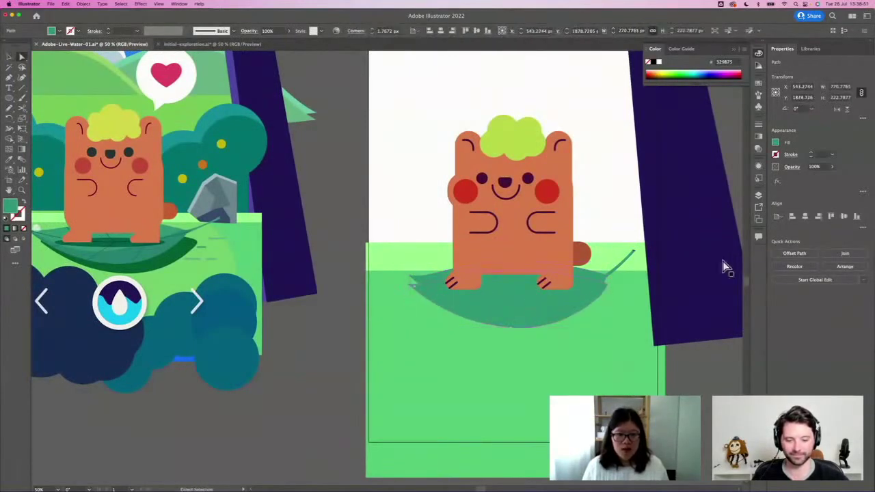
- Recolor the lower leaf copy with the dark green sampled from the reference leaf's underside and send it behind the original leaf
key(i)
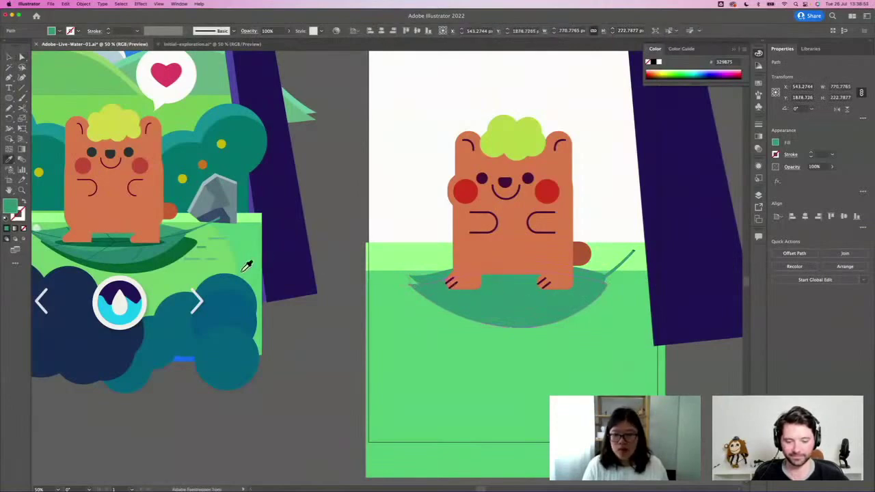
click(192, 247)
key(v)
key(super+[)
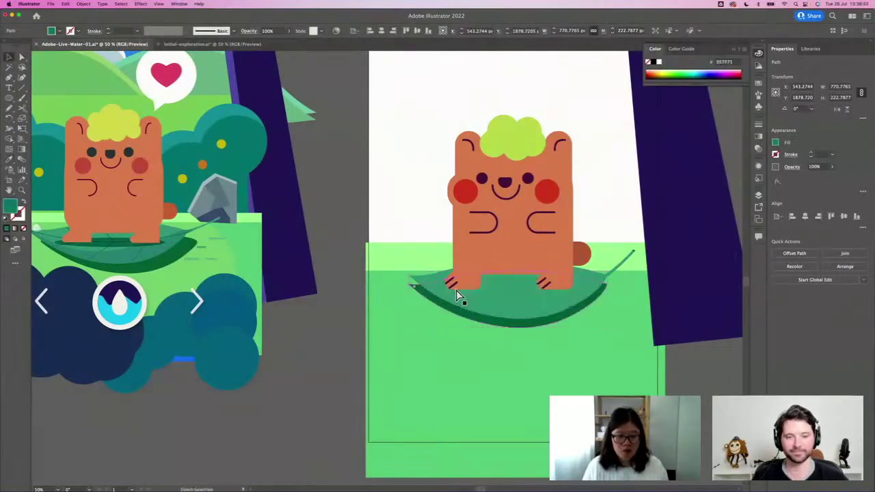
- Inspect the dark underside's right tip against the upper leaf and the reference scene, and select the upper leaf
click(607, 290)
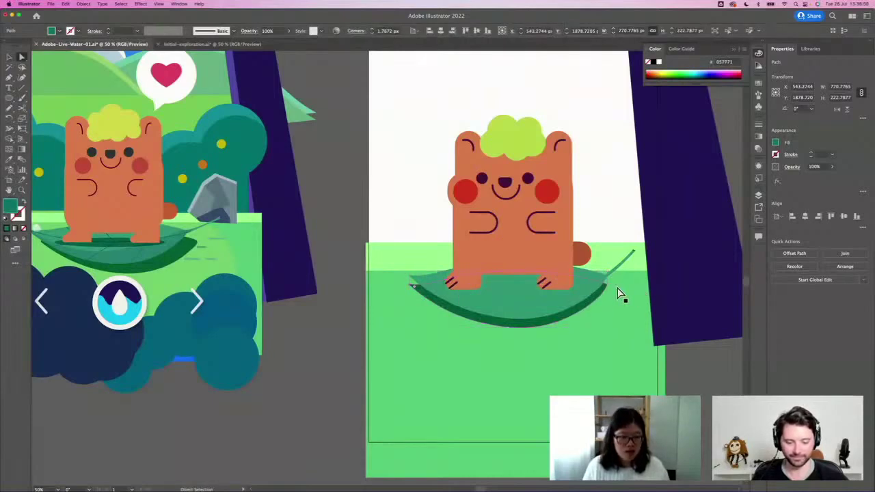
key(super+equal)
key(super+equal)
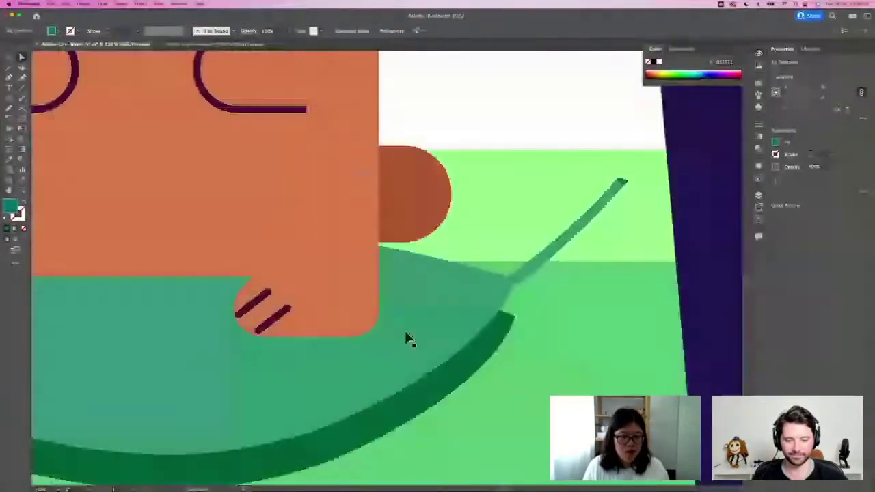
key(super+equal)
drag(520, 397, 434, 328)
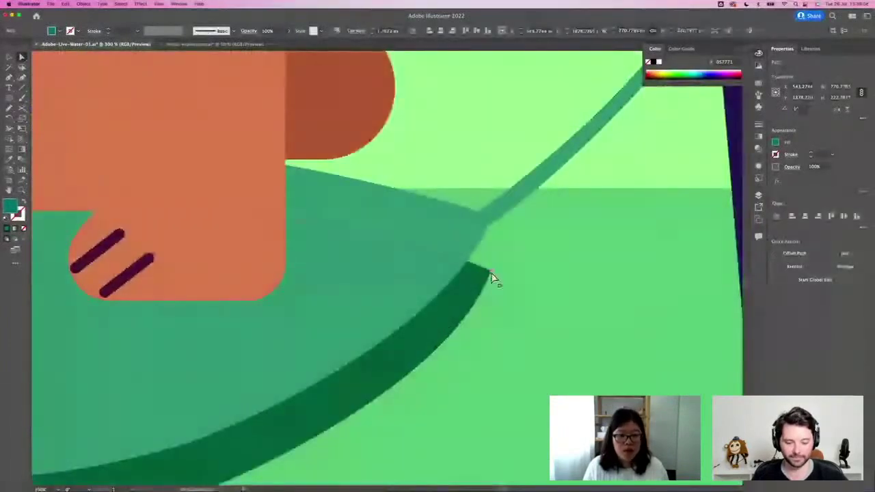
key(super+minus)
key(super+minus)
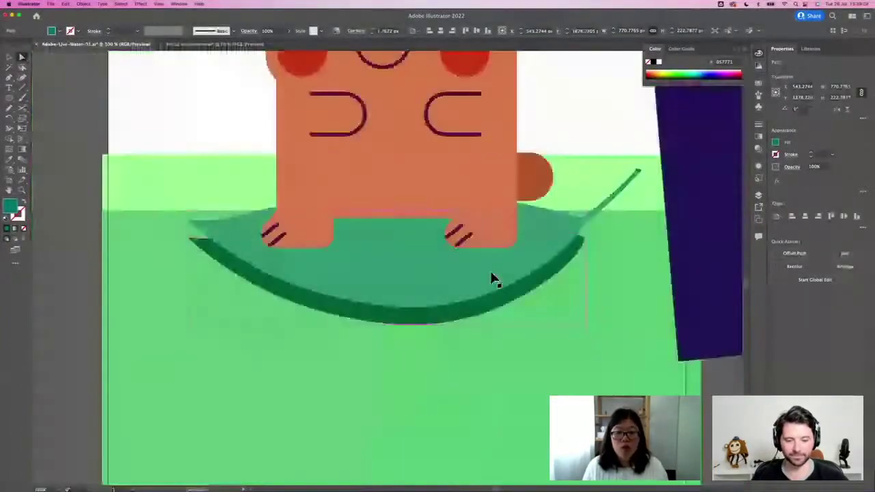
key(super+minus)
drag(424, 293, 573, 386)
drag(513, 368, 531, 363)
click(568, 349)
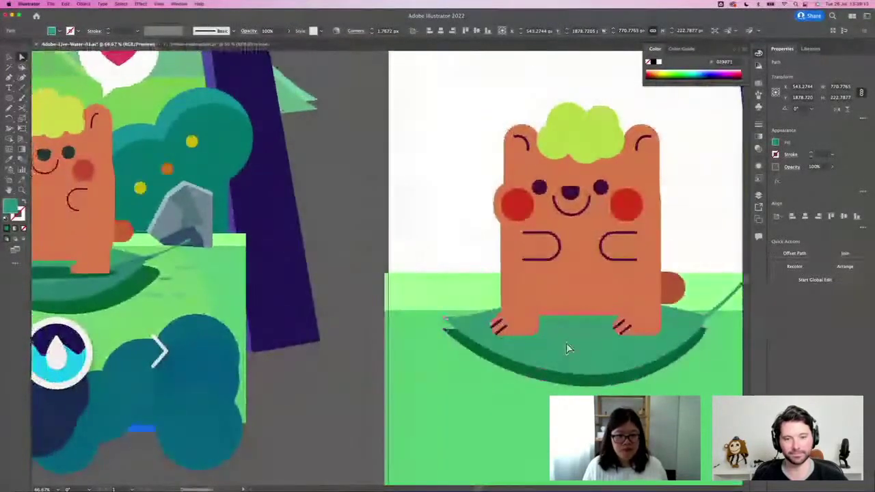
key(super+minus)
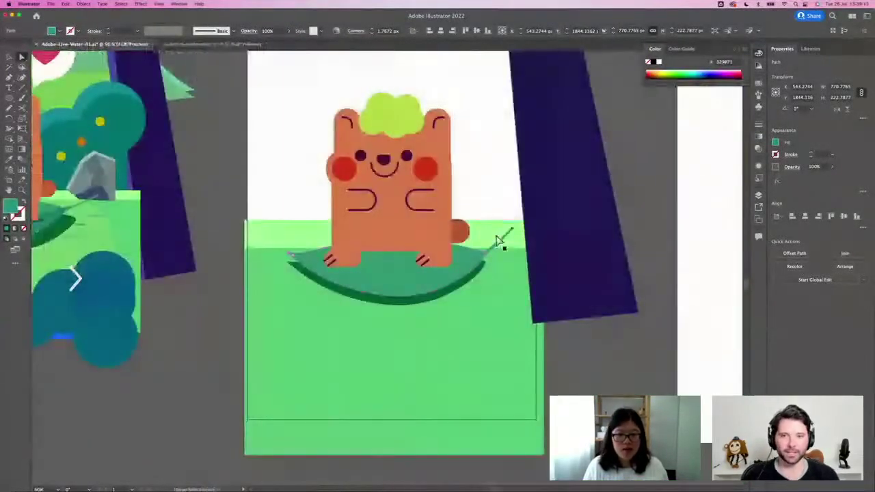
- Compare the leaf's underside with the reference scene and set drawing to stay inside the upper leaf
click(499, 244)
drag(426, 316, 538, 333)
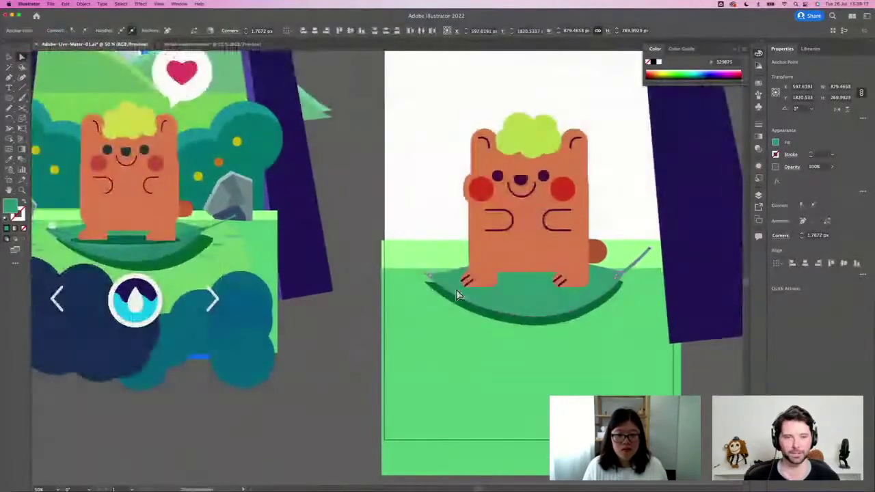
click(445, 290)
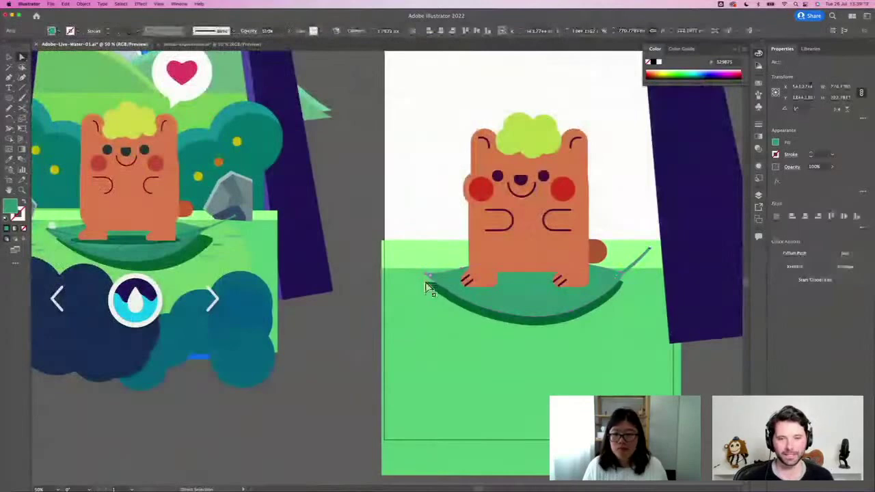
key(super+shift+a)
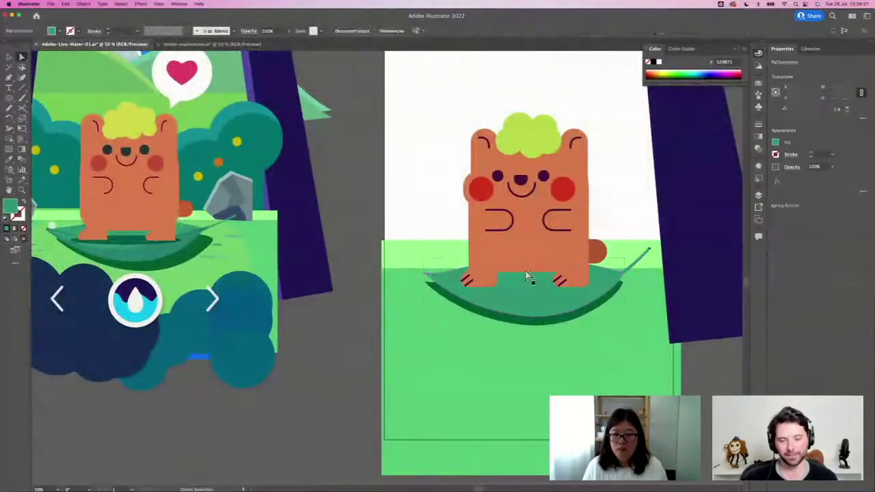
- Draw a closed curved shade shape over the leaf's lower half and color it with the translucent blue sampled from the reference leaf
key(p)
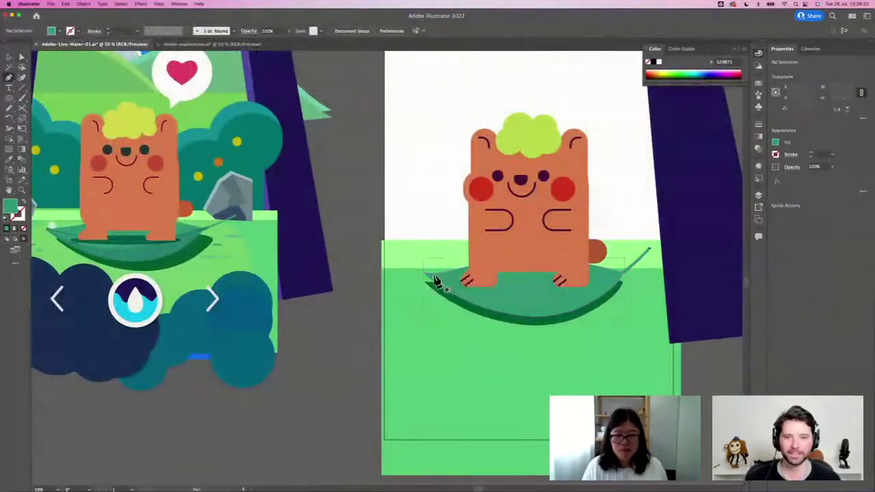
click(427, 270)
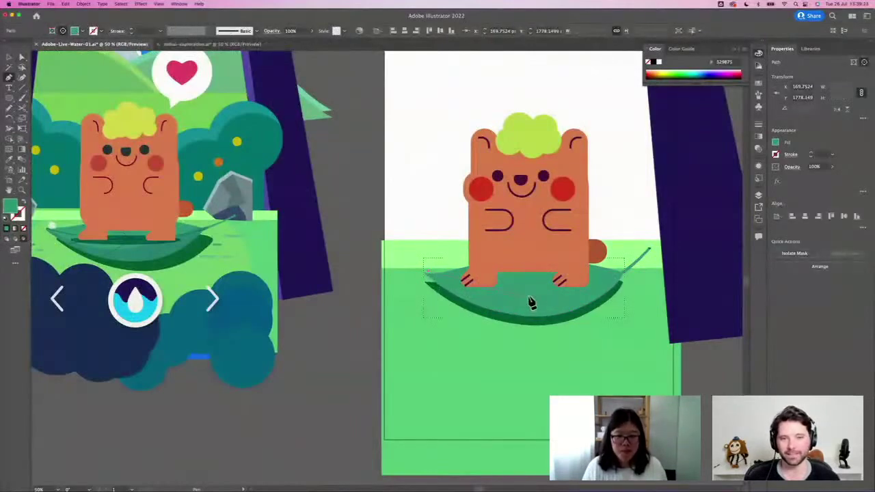
click(623, 265)
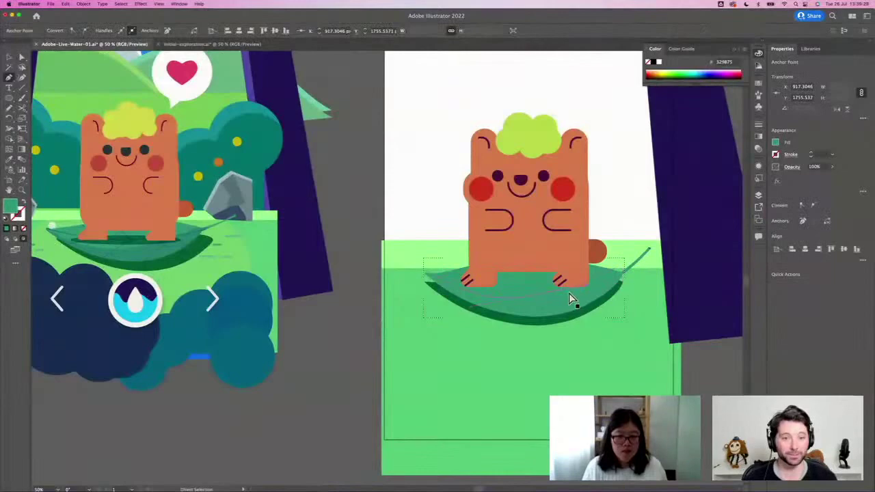
key(a)
click(541, 301)
drag(589, 288, 601, 287)
click(630, 277)
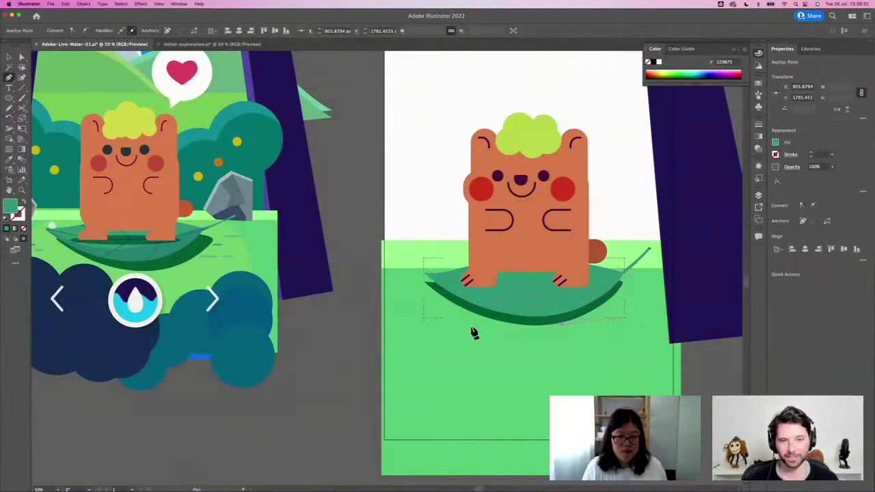
click(422, 288)
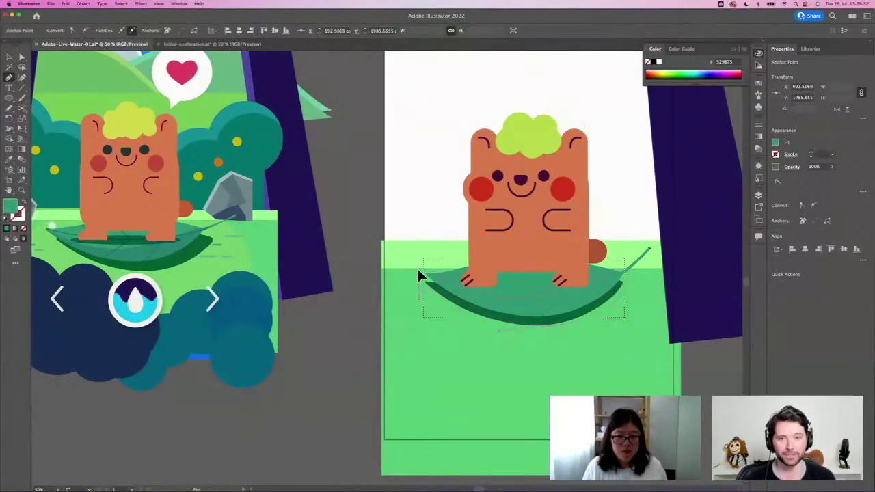
drag(419, 273, 410, 248)
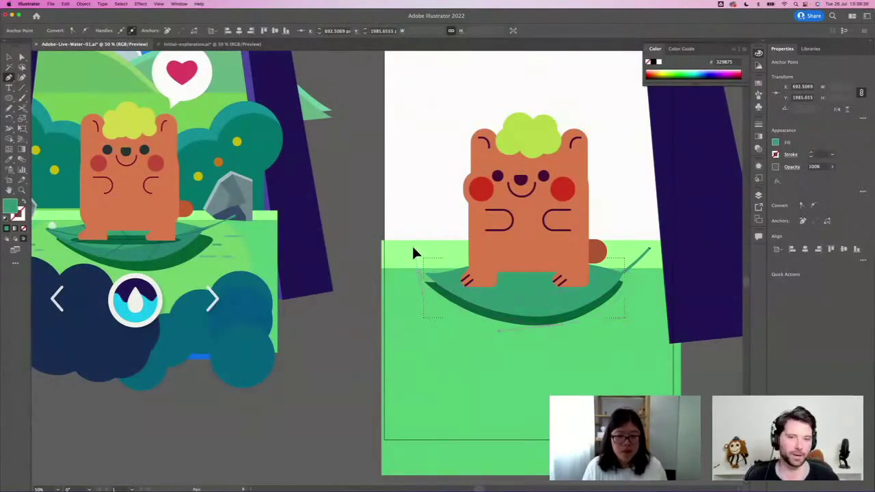
click(164, 245)
click(194, 225)
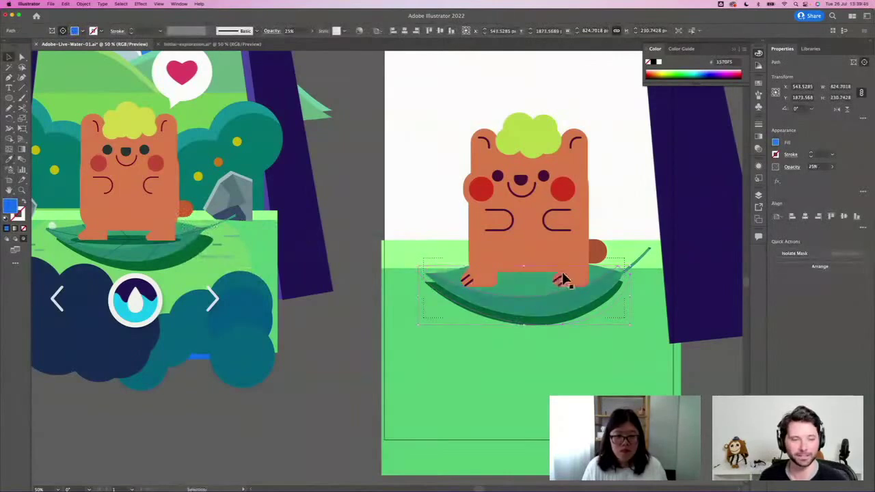
- Isolate the clipped leaf group and draw a sagging central vein about 807 px wide from the left tip to the stem base
click(450, 274)
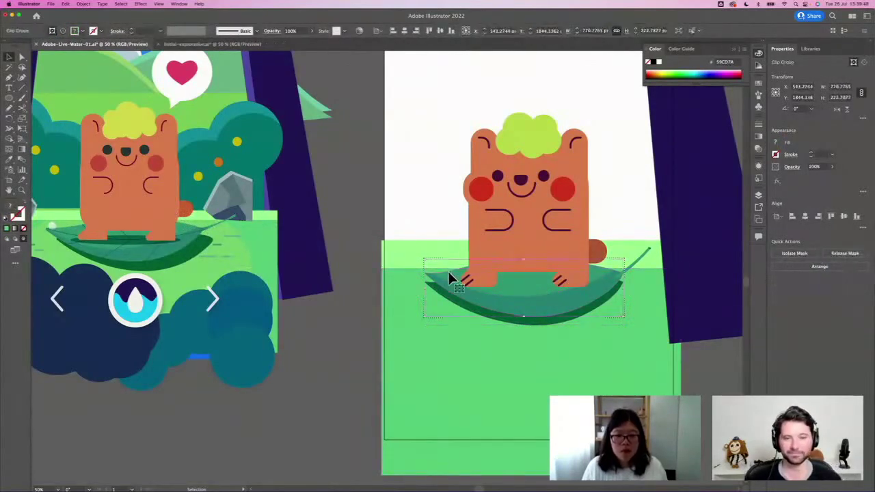
double_click(449, 272)
click(448, 272)
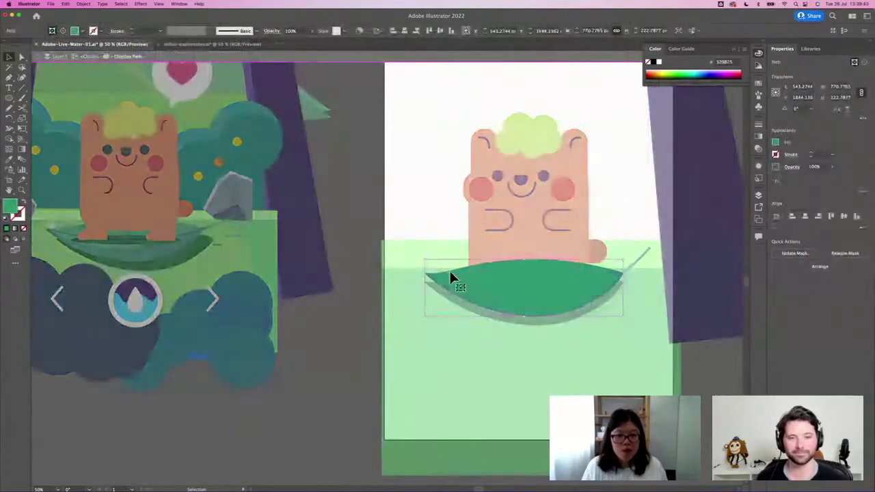
key(p)
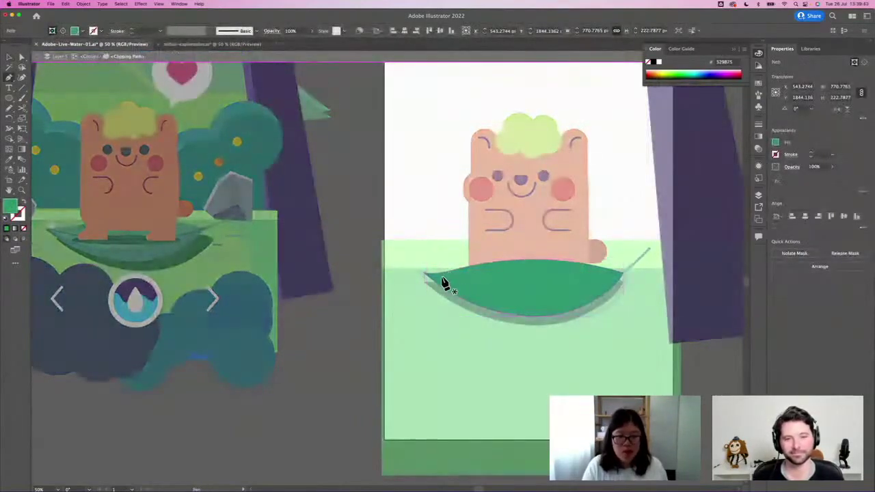
click(421, 273)
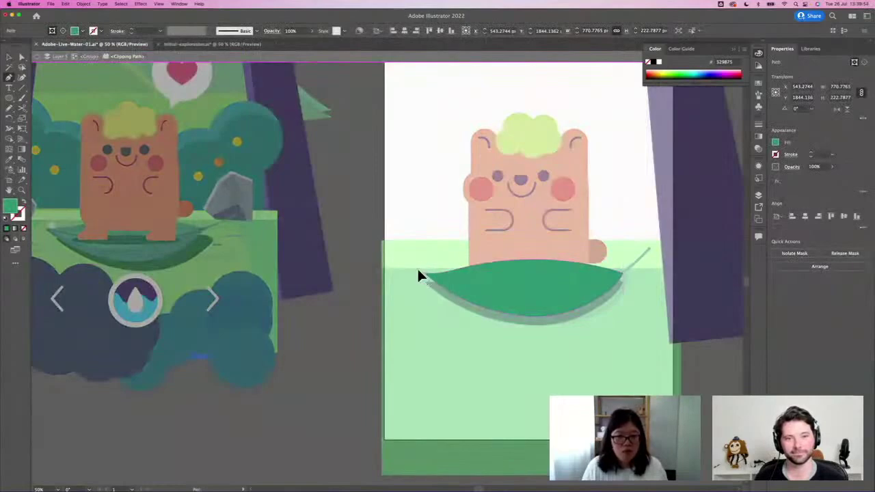
scroll(632, 260, right, 3)
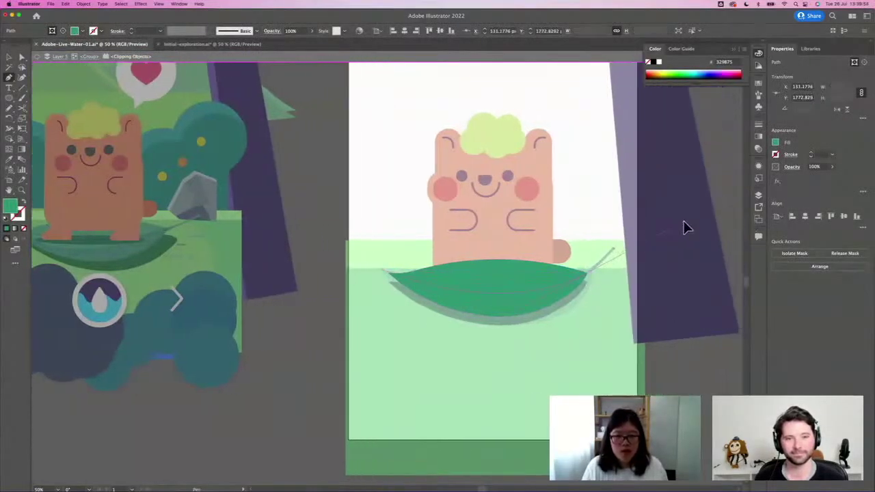
click(581, 276)
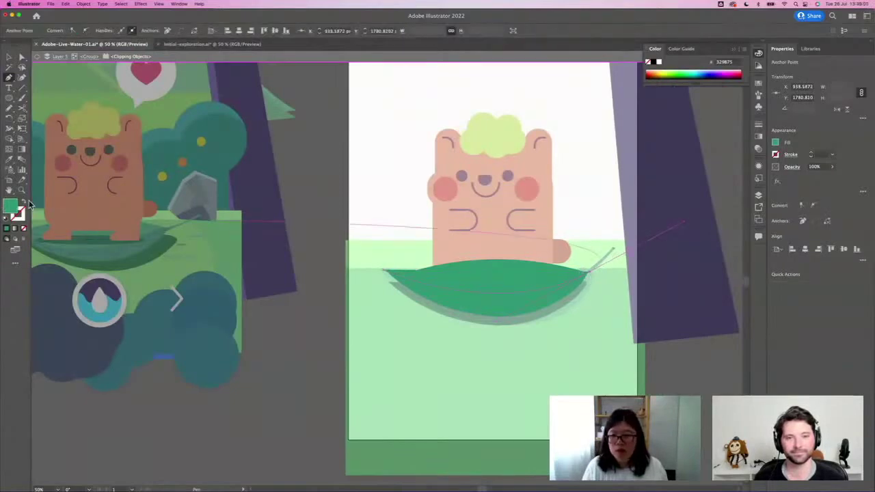
- Turn the central vein's fill into a stroke and copy the dark green vein stroke from the reference leaf
click(26, 203)
key(i)
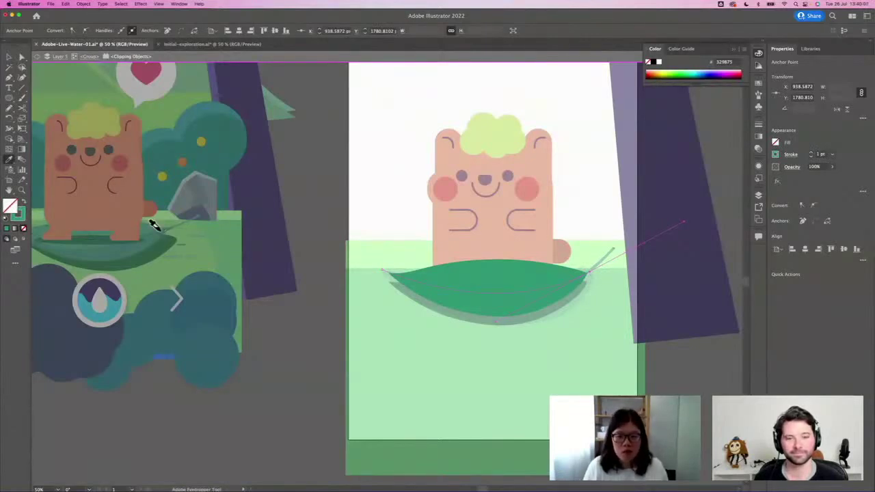
key(v)
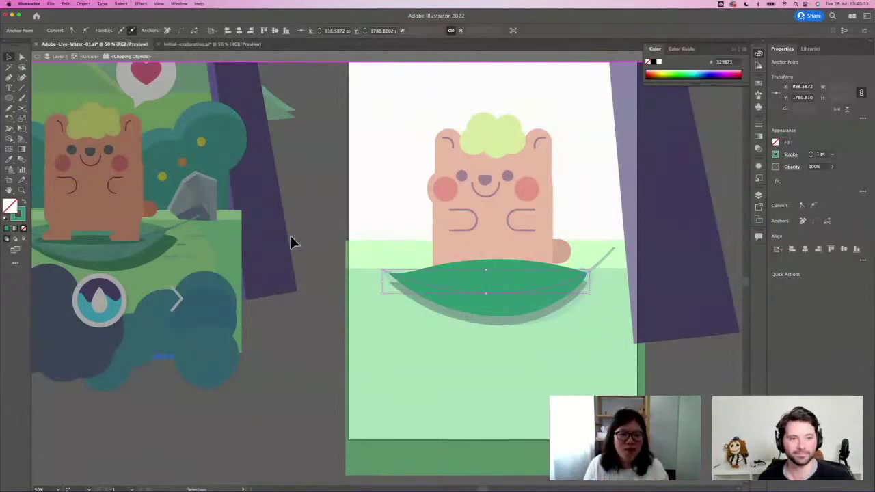
scroll(293, 244, left, 3)
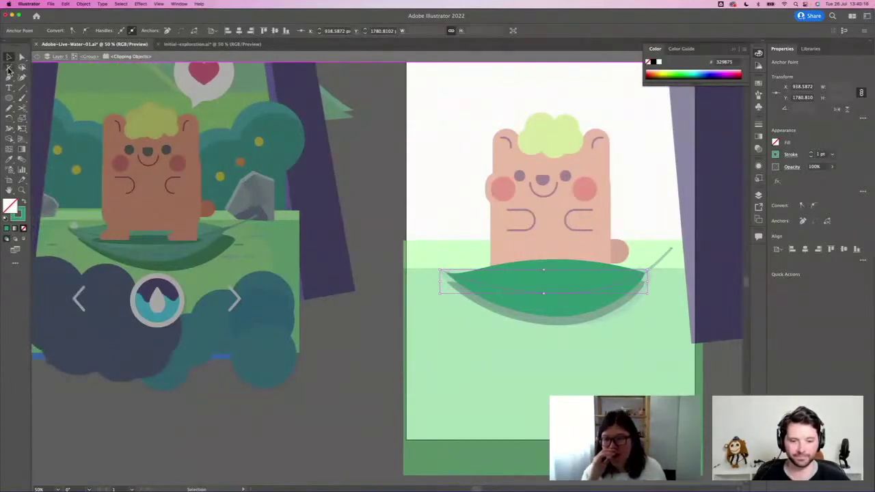
click(9, 160)
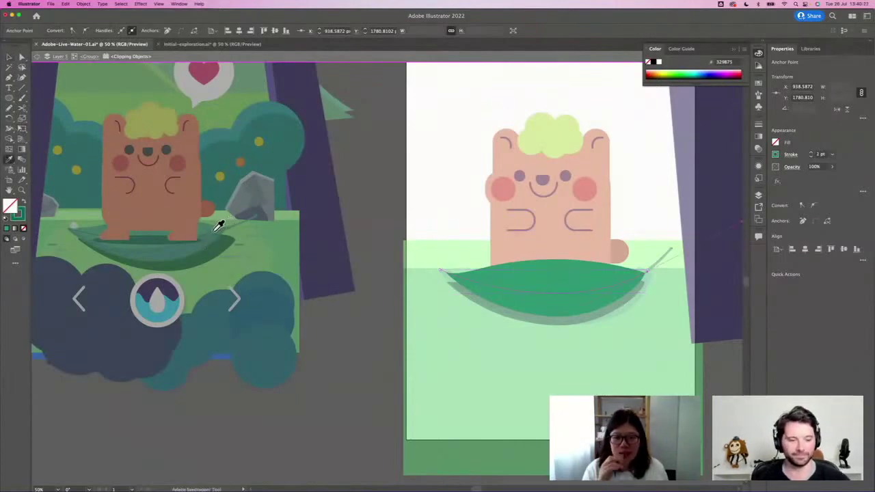
key(v)
click(377, 276)
- Set the central vein's stroke weight to 4 pt with round caps
scroll(533, 306, right, 1)
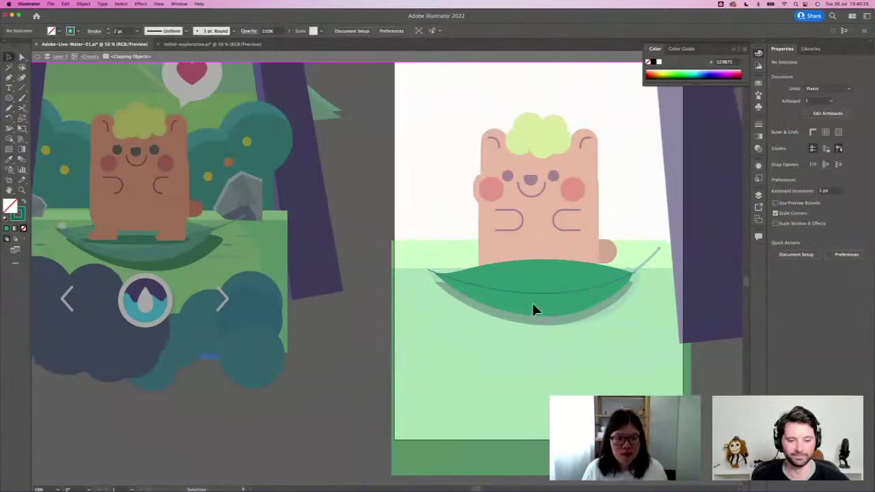
scroll(532, 306, right, 2)
click(510, 294)
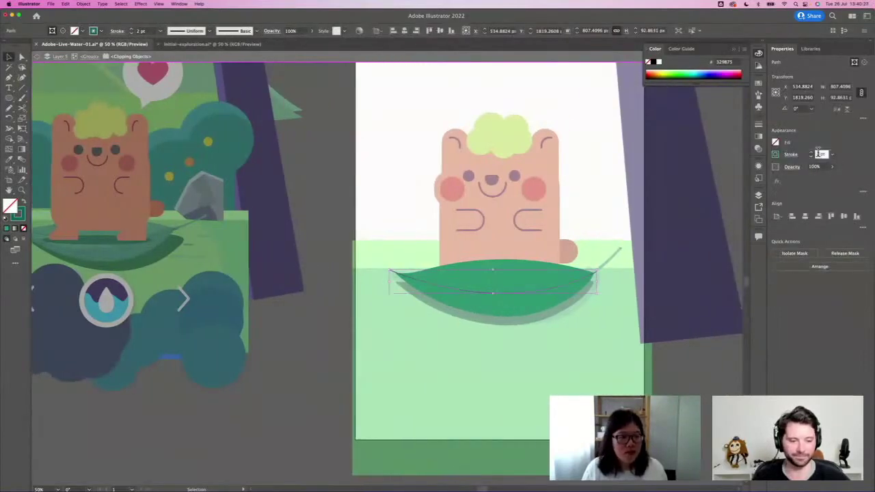
key(Return)
click(793, 156)
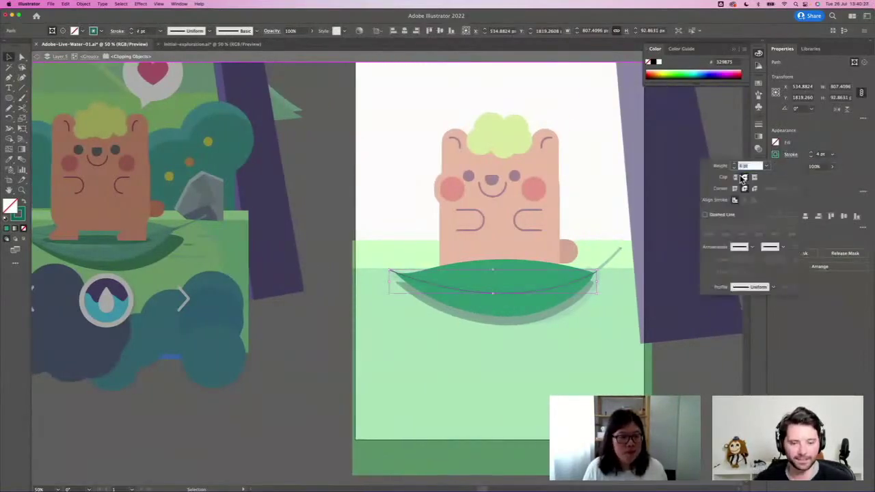
key(Escape)
click(338, 227)
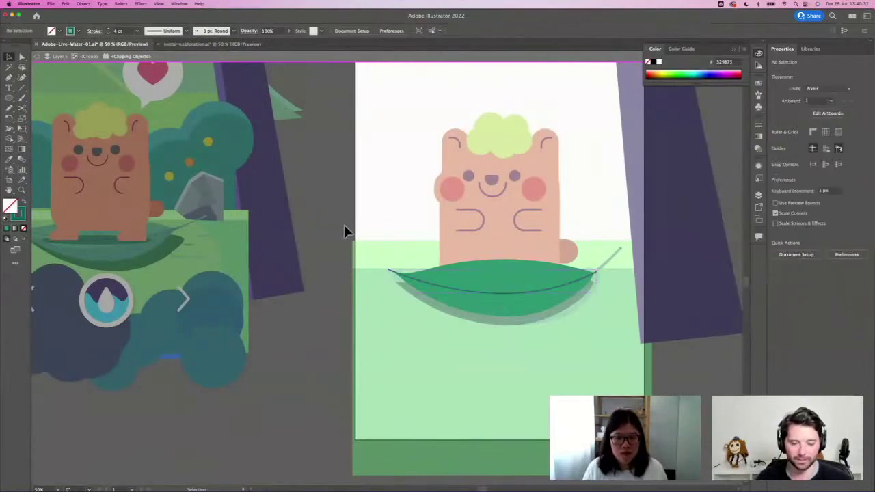
- Reshape the central vein into a smoother, shallower curve by adjusting the curvature at its end points
drag(500, 281, 415, 259)
key(super+=)
key(super+=)
key(super+=)
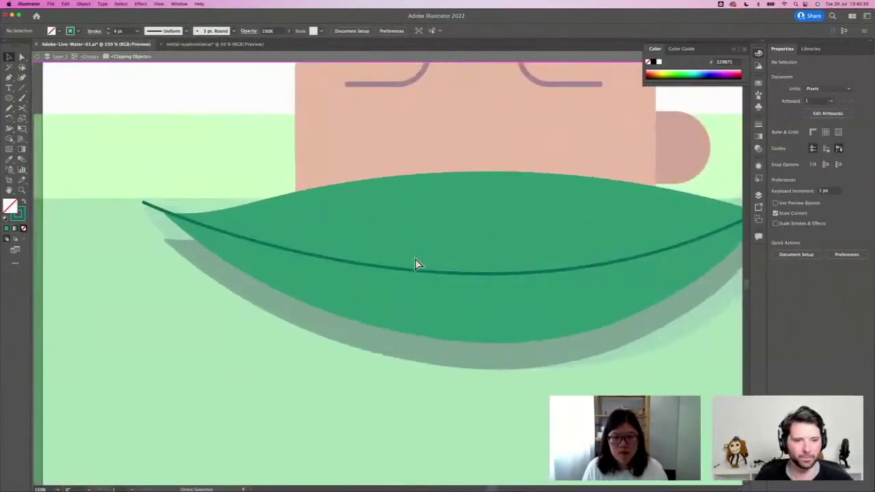
key(p)
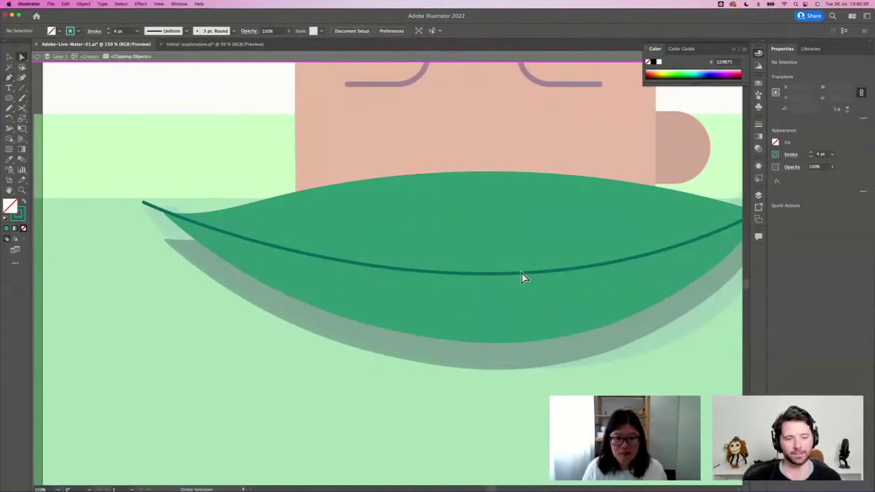
click(505, 274)
drag(484, 365, 574, 360)
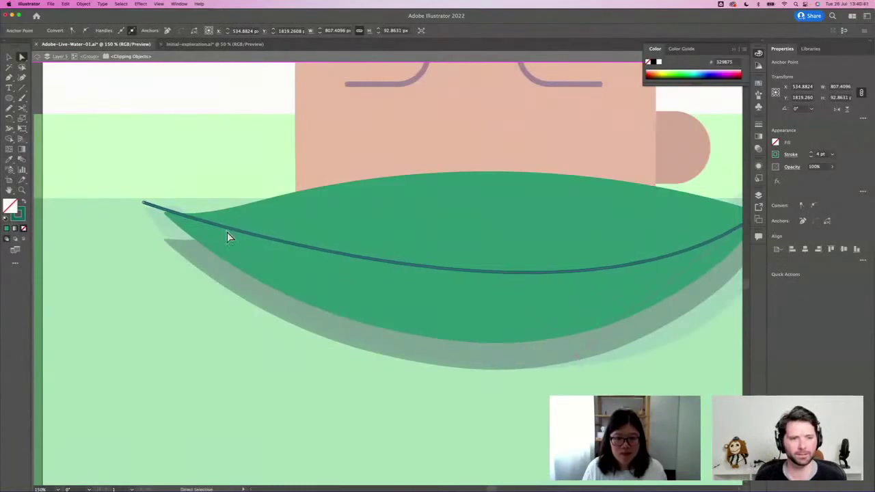
click(145, 206)
scroll(242, 240, right, 5)
scroll(242, 240, up, 2)
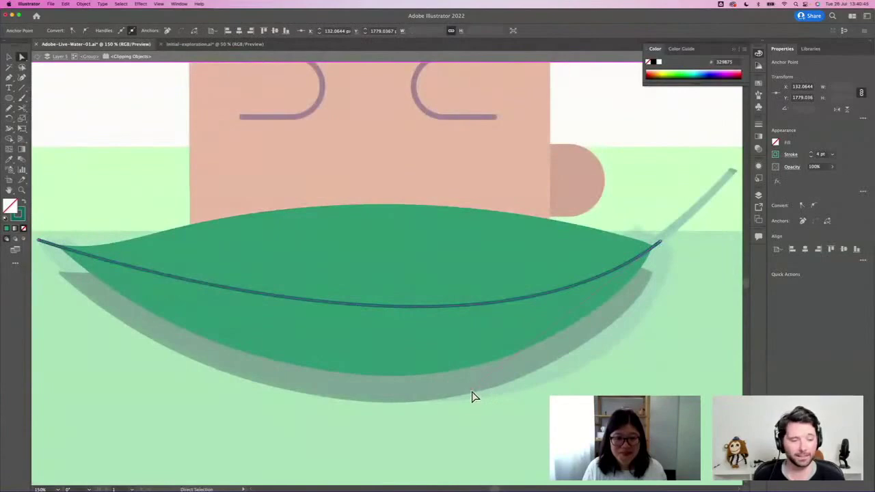
drag(472, 395, 385, 371)
- Draw a V-shaped pair of curved side veins meeting the central vein near the leaf's left tip, and leave isolation of the leaf group
key(v)
key(p)
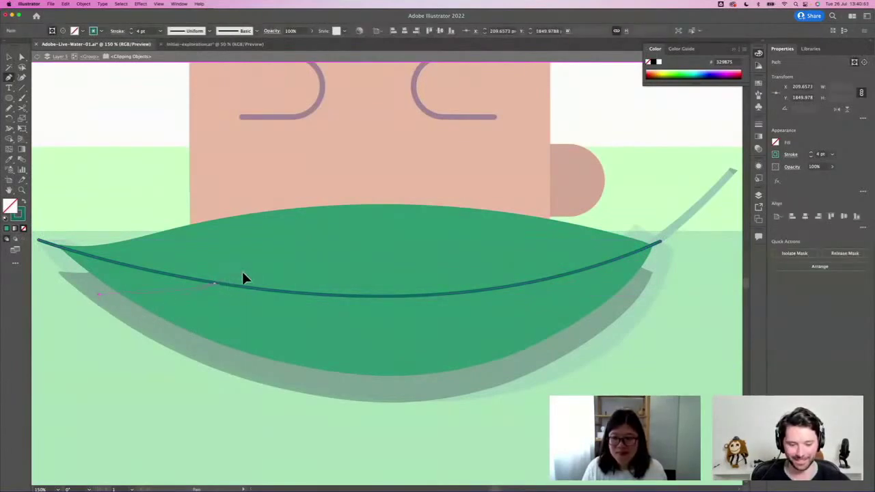
click(214, 282)
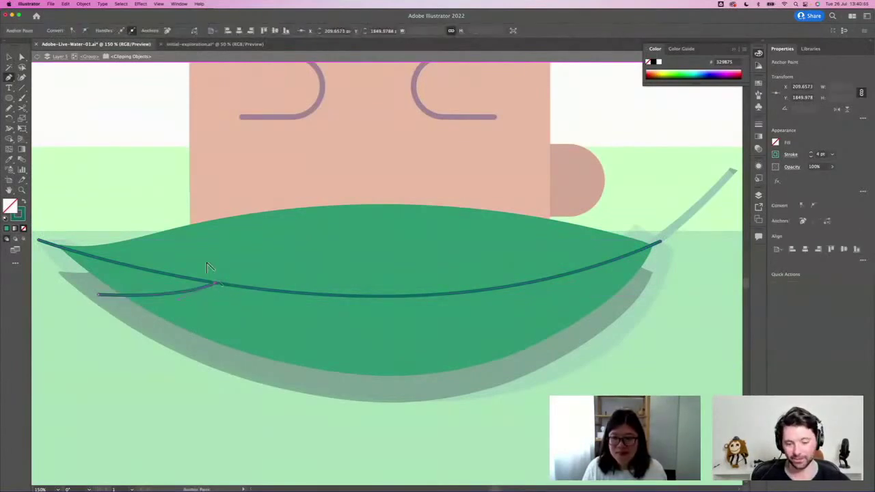
drag(155, 220, 152, 204)
key(v)
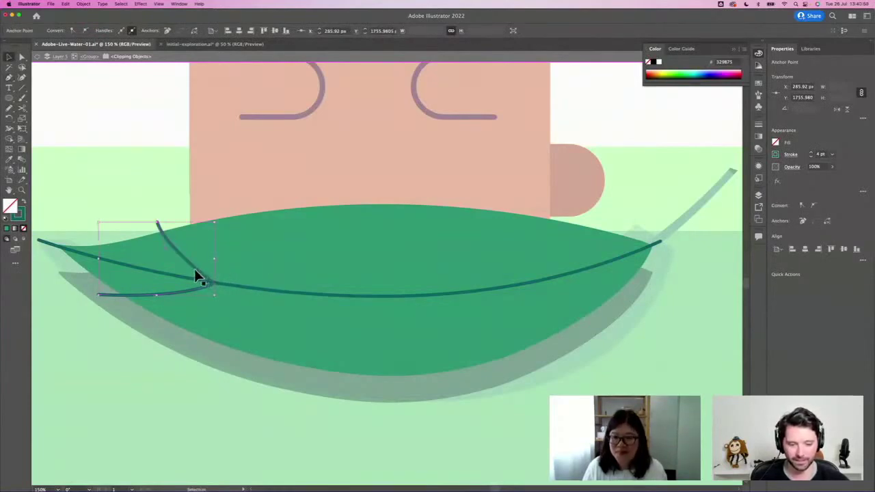
click(248, 285)
click(192, 272)
key(Escape)
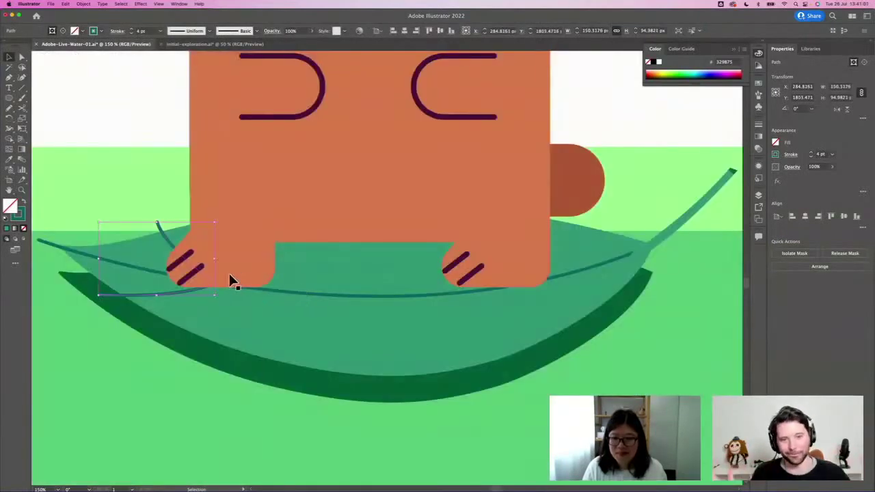
click(128, 263)
key(Delete)
key(cmd+z)
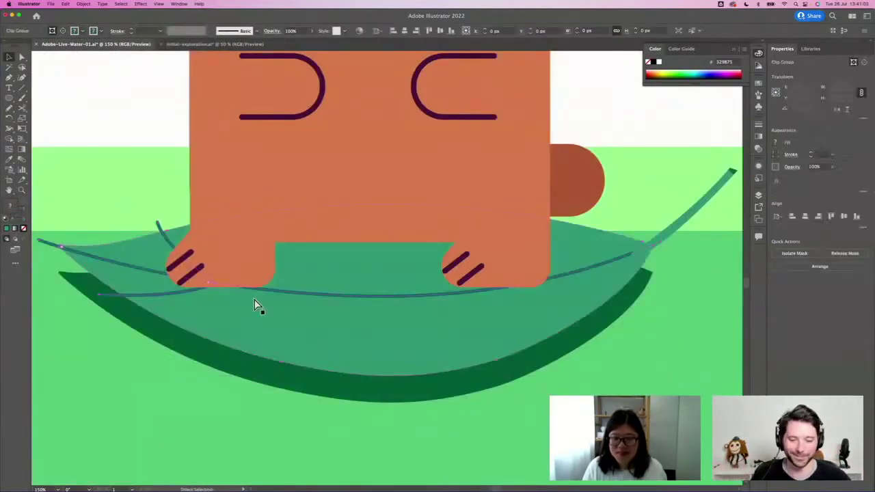
- Cut the central vein and the V-shaped side veins and paste them inside the leaf shape, clipped by its outline
double_click(85, 262)
key(Escape)
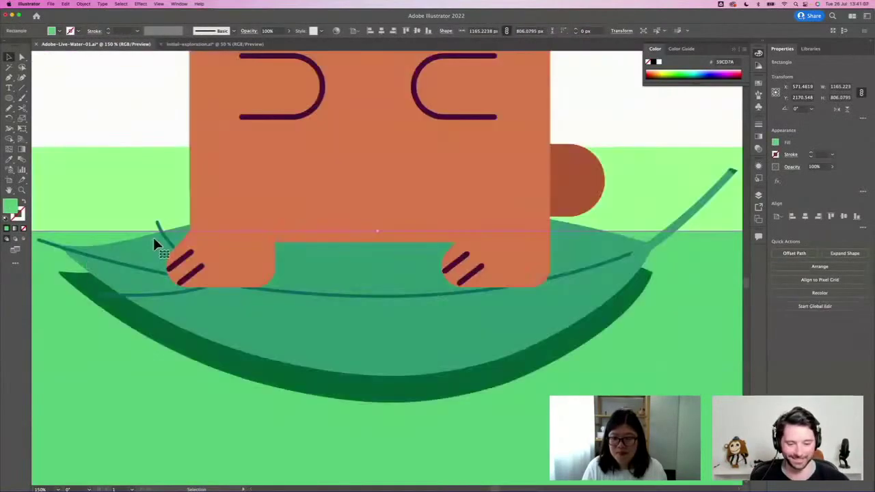
click(130, 263)
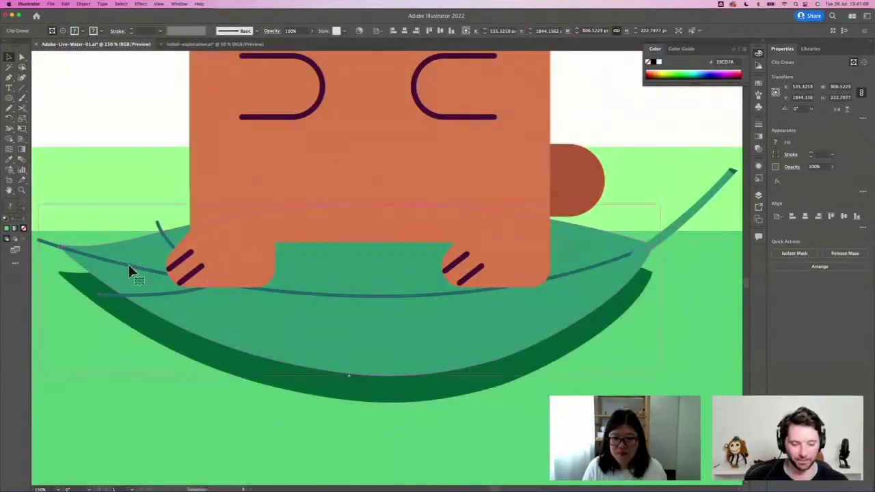
double_click(79, 252)
click(107, 256)
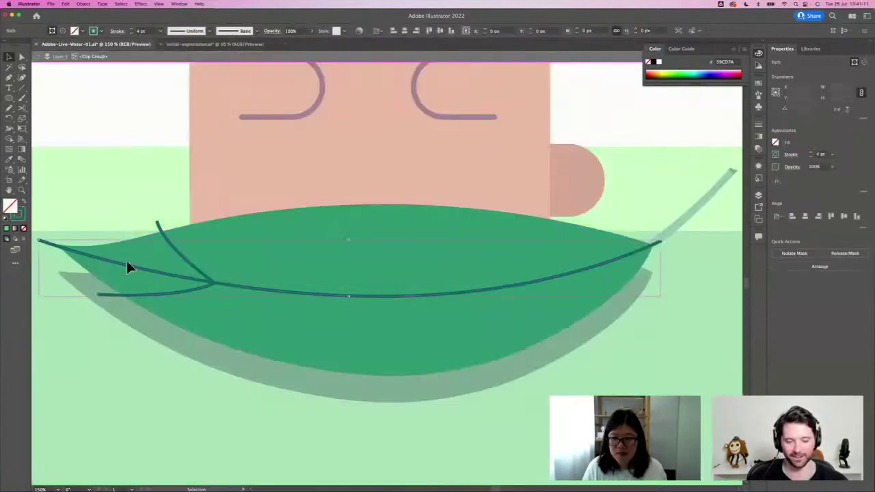
shift+click(192, 264)
key(Delete)
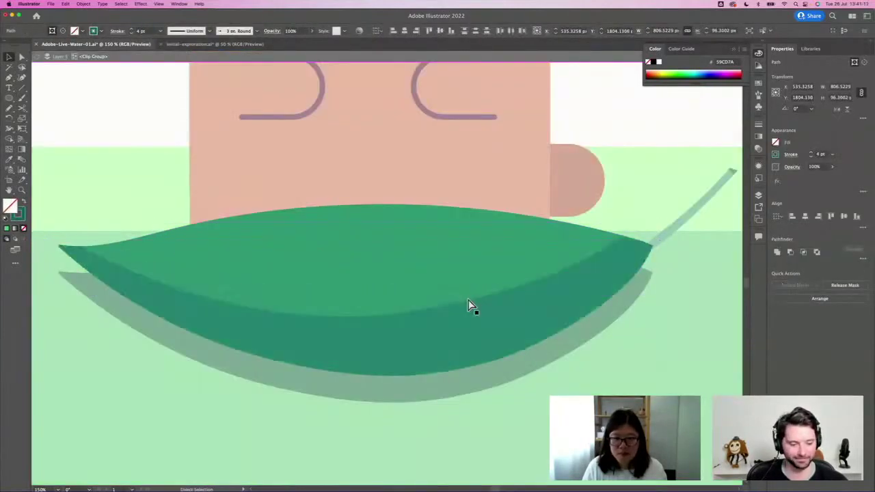
click(134, 246)
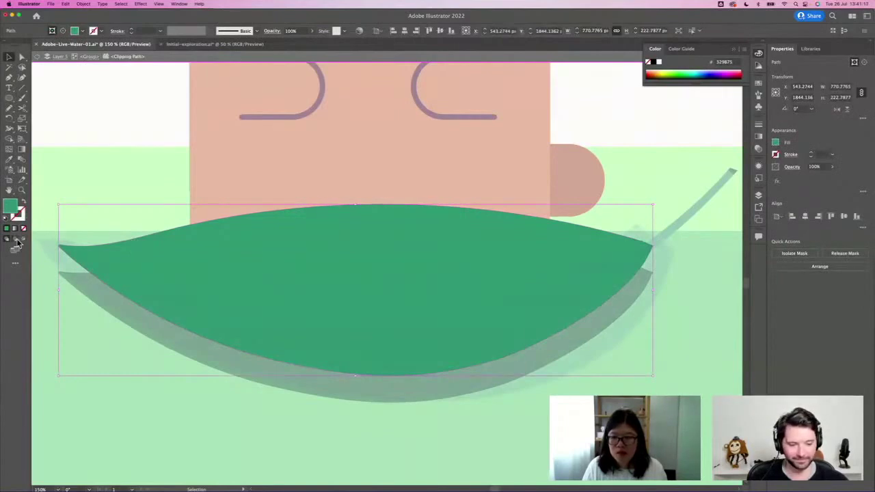
click(47, 240)
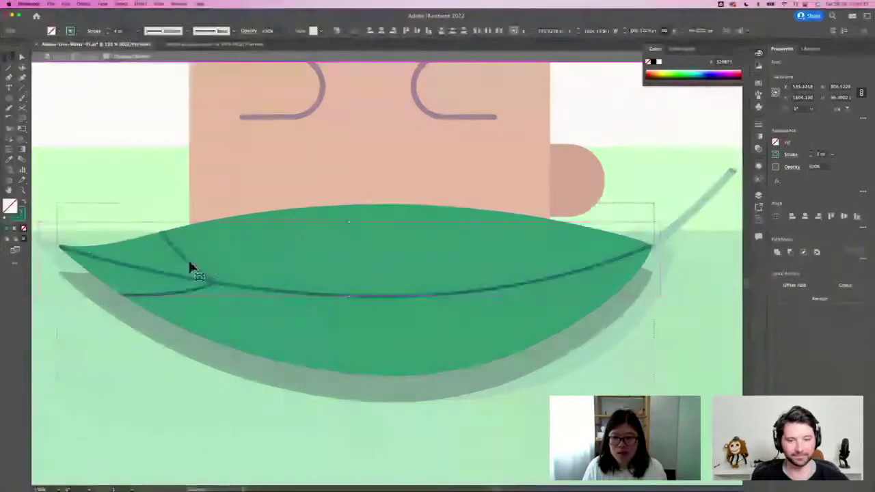
drag(190, 264, 247, 271)
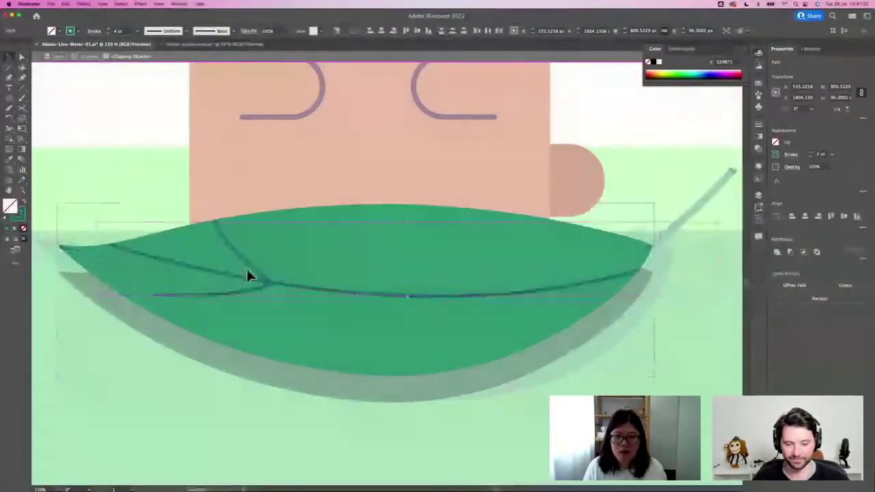
key(super+z)
double_click(187, 261)
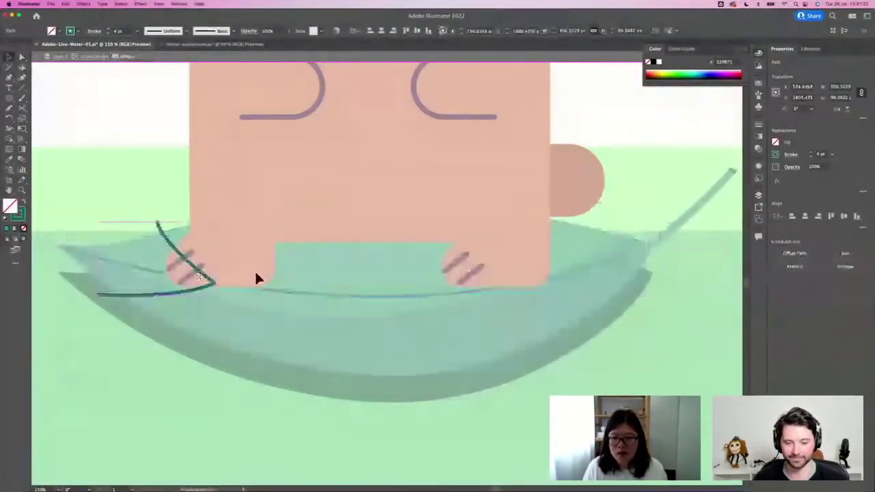
key(Escape)
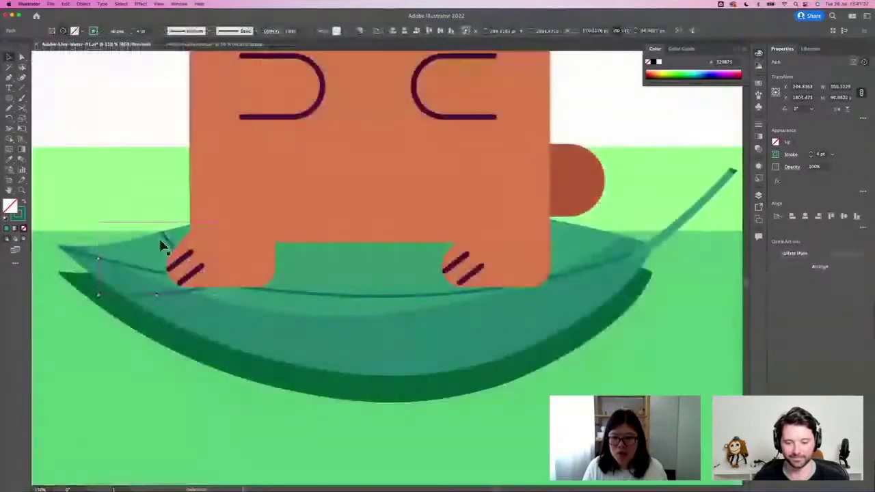
- Duplicate the V-shaped side veins toward the stem and fit the copy's junction to the central vein and its ends to the leaf edges
double_click(163, 235)
drag(170, 246, 253, 268)
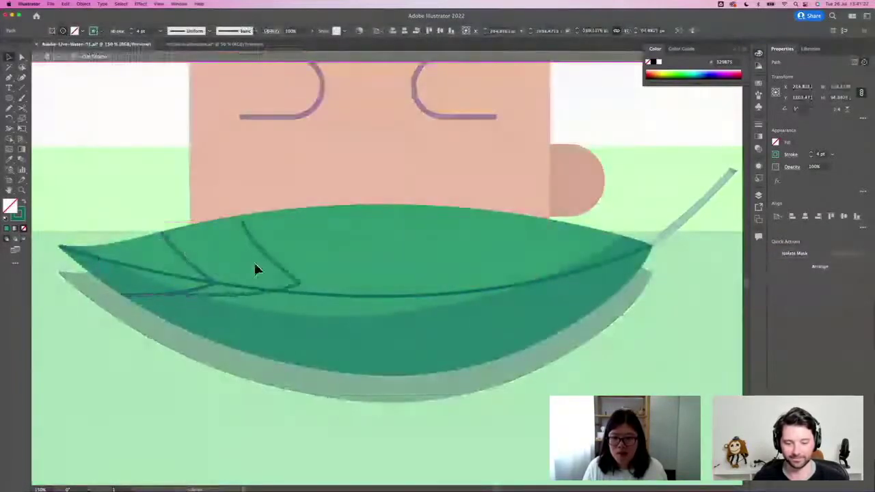
click(243, 224)
drag(243, 224, 242, 214)
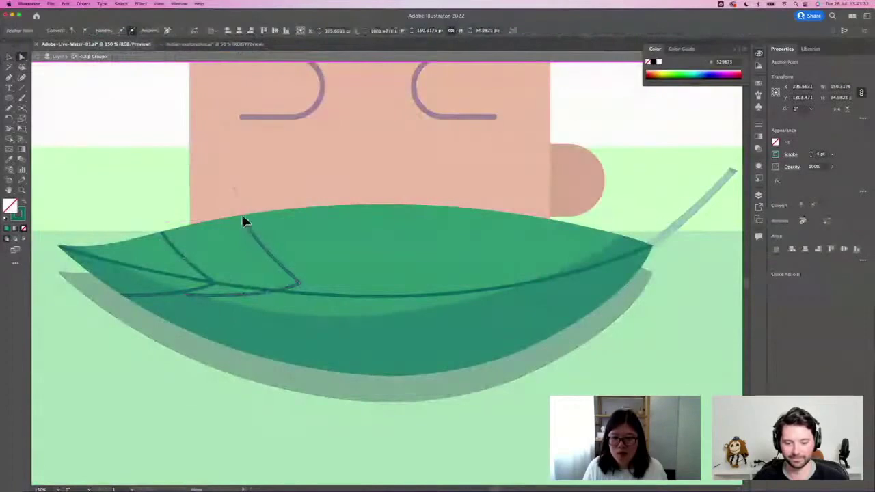
drag(299, 283, 295, 292)
drag(183, 296, 174, 346)
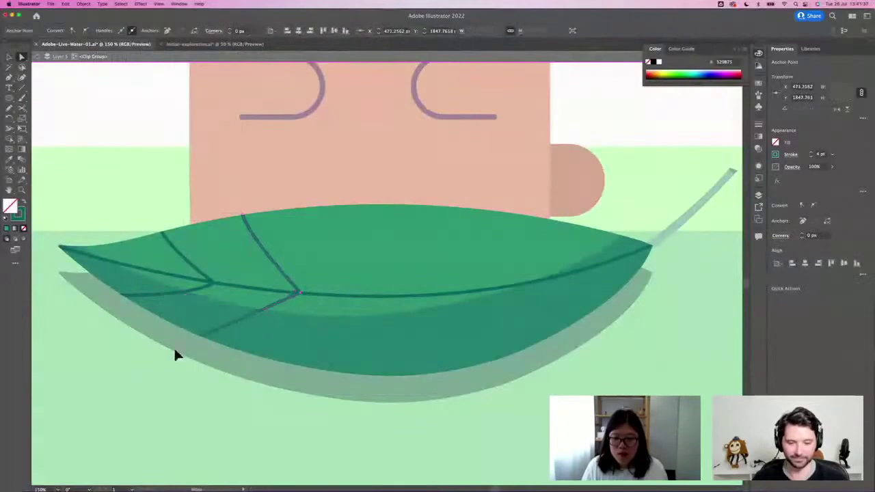
drag(267, 315, 267, 332)
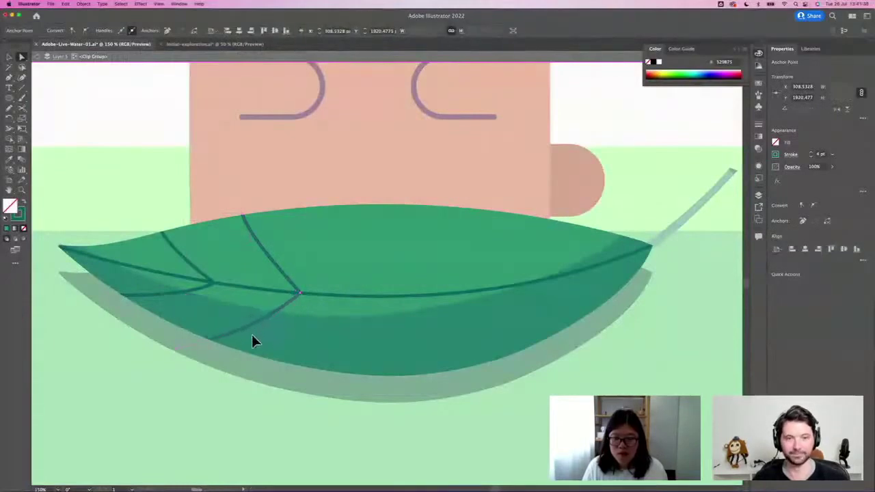
- Duplicate the second vein pair farther toward the stem, aligning its junction with the central vein and its lower end beyond the leaf edge
drag(350, 285, 280, 307)
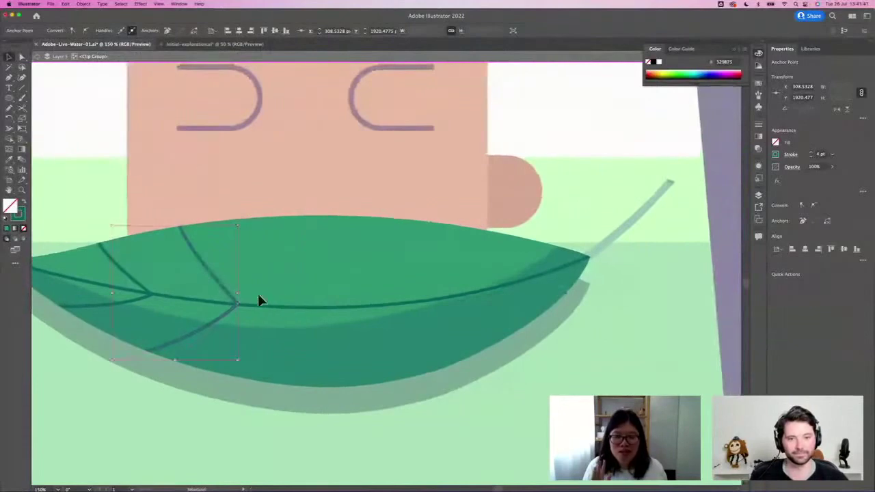
drag(209, 273, 268, 278)
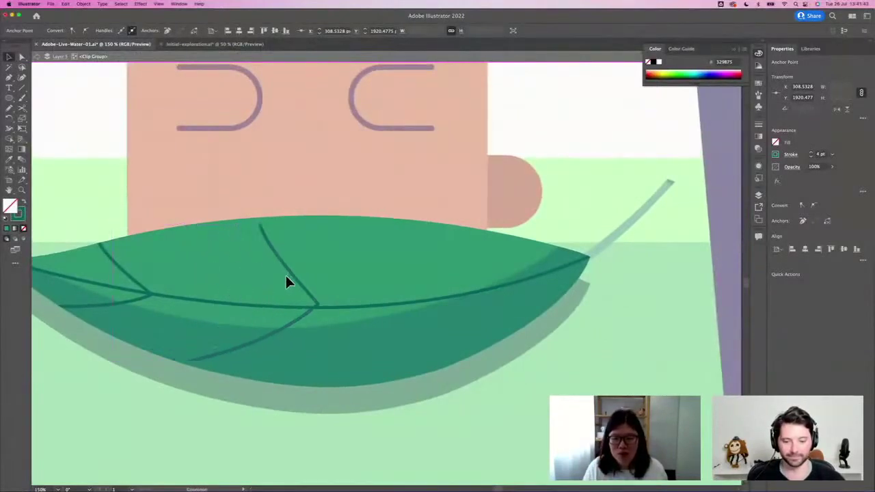
key(super+z)
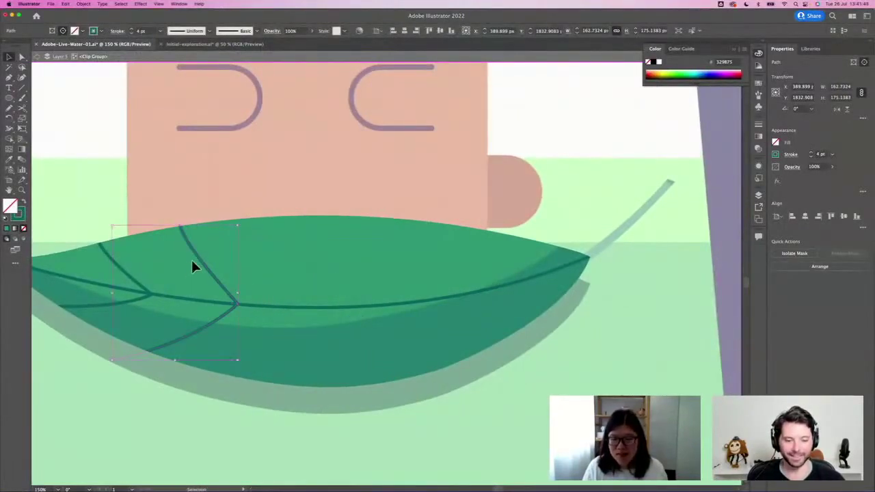
drag(199, 259, 301, 279)
key(a)
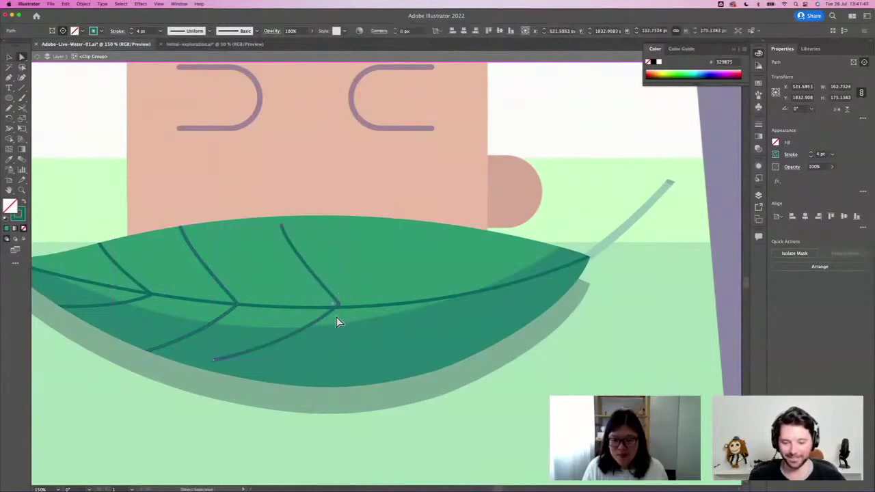
click(337, 304)
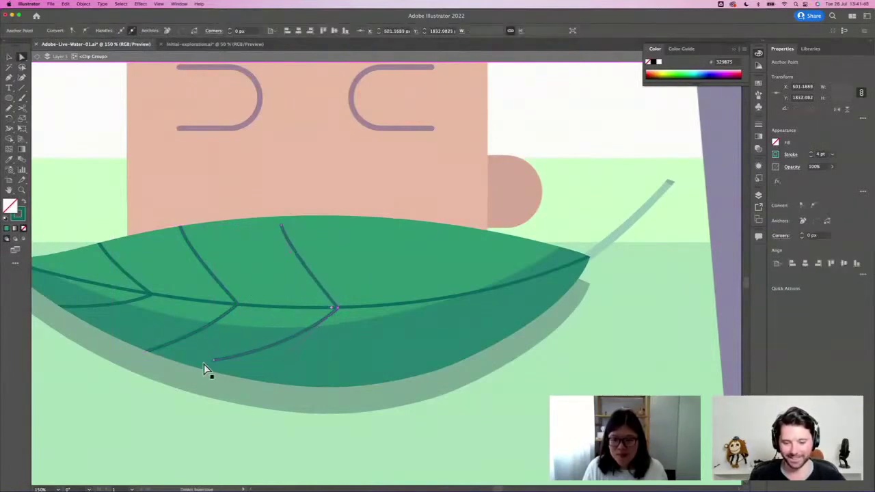
drag(213, 362, 214, 389)
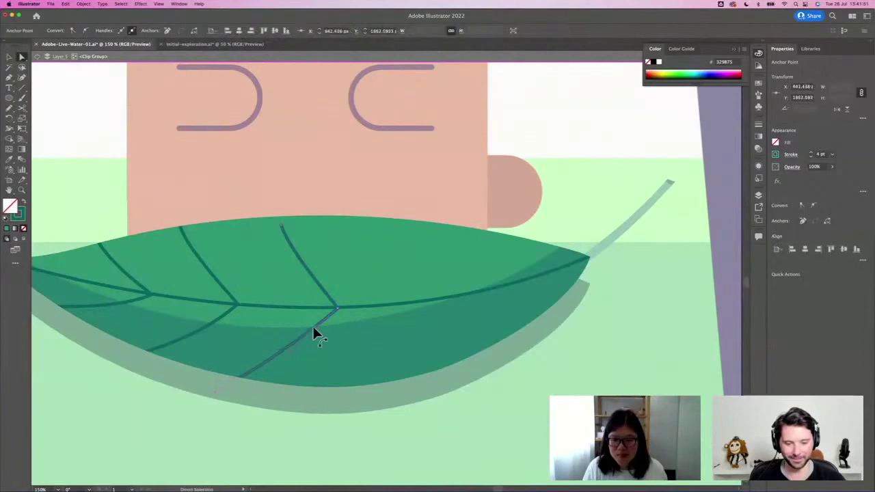
- Shift the junctions of the second and third vein pairs along the central vein toward the stem
drag(339, 309, 398, 304)
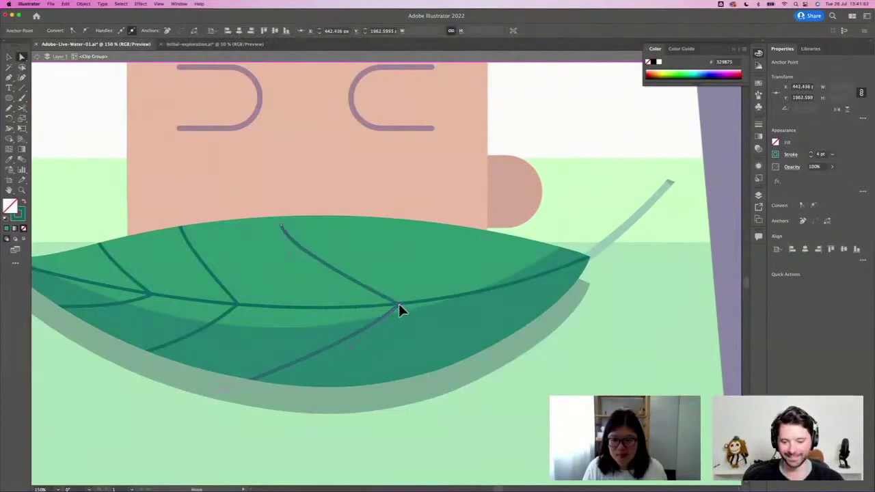
mouse_move(238, 305)
mouse_down()
mouse_move(318, 309)
mouse_move(303, 308)
mouse_up()
key(super+z)
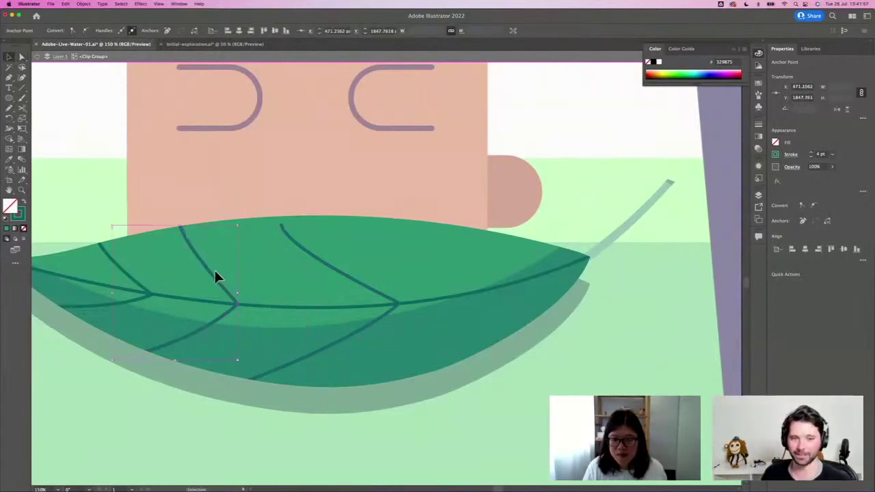
click(213, 268)
drag(238, 305, 292, 305)
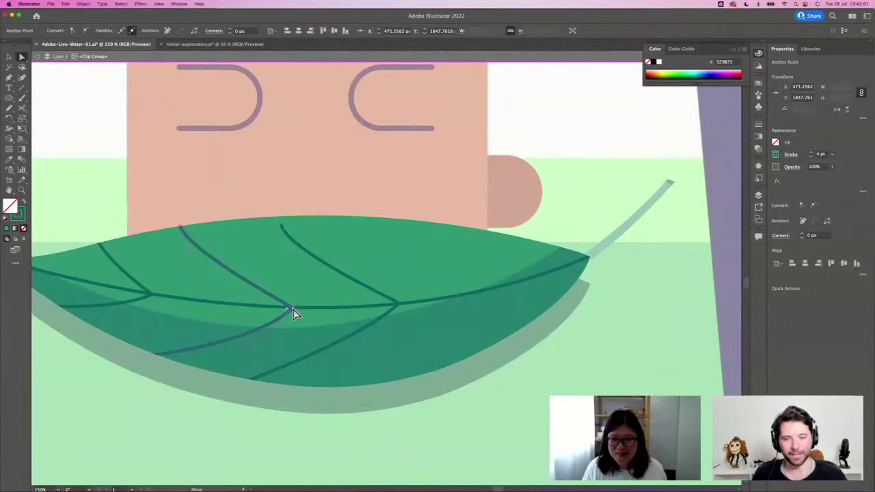
- Move the third vein pair's junction and both ends closer to the stem, and adjust the upper curve of the second pair
drag(399, 304, 458, 300)
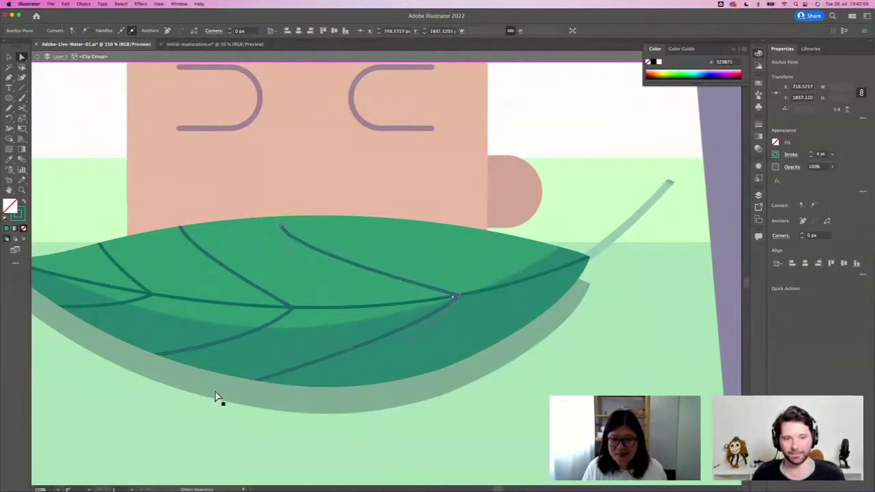
drag(217, 400, 318, 404)
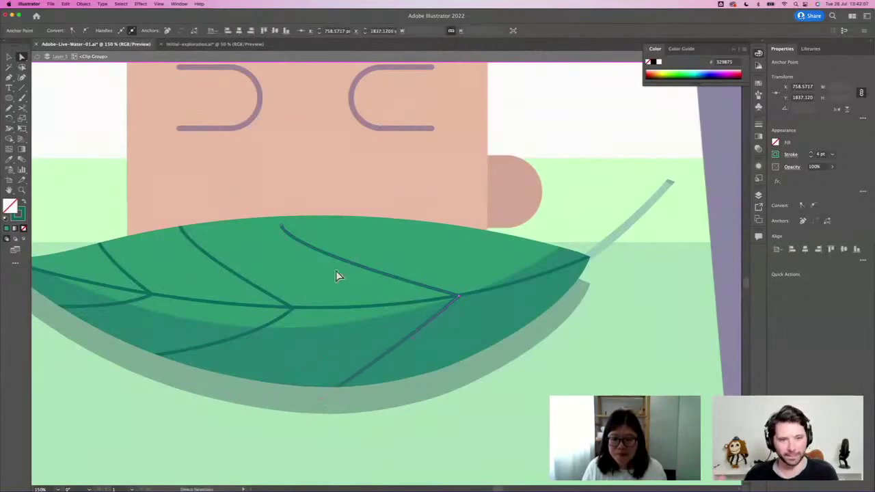
drag(282, 231, 306, 254)
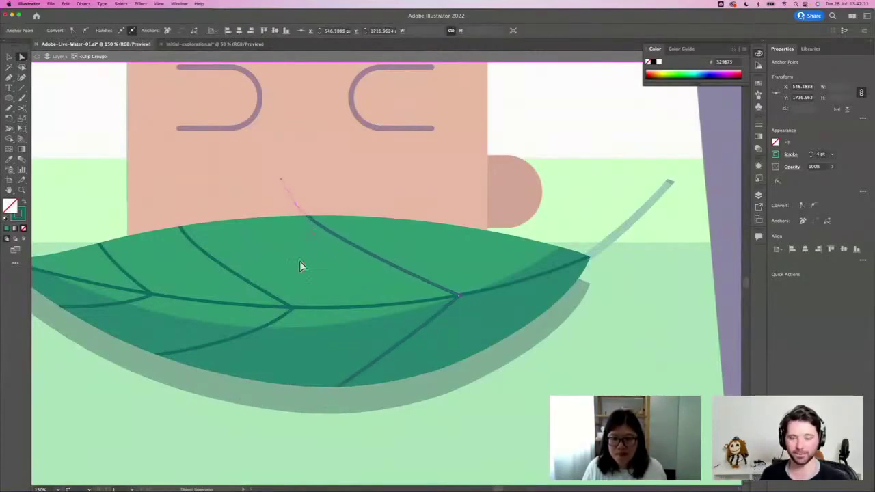
click(280, 305)
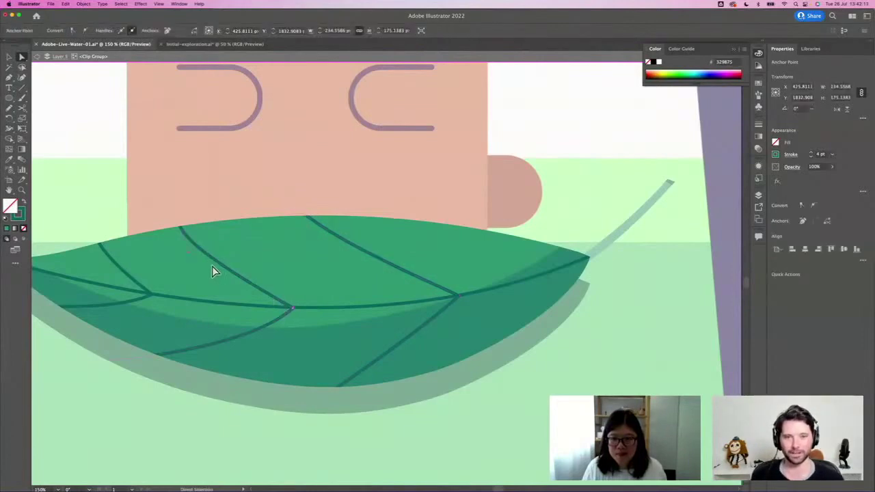
drag(195, 247, 212, 251)
- Shift the third vein pair's upper end, lower end and junction farther toward the stem
key(v)
key(a)
drag(319, 225, 322, 200)
drag(321, 398, 365, 397)
drag(461, 296, 489, 292)
- Move the second vein pair's junction to mid-leaf, straighten both branches toward the leaf edges, and leave isolation of the leaf group
drag(277, 299, 336, 308)
key(super+z)
click(323, 308)
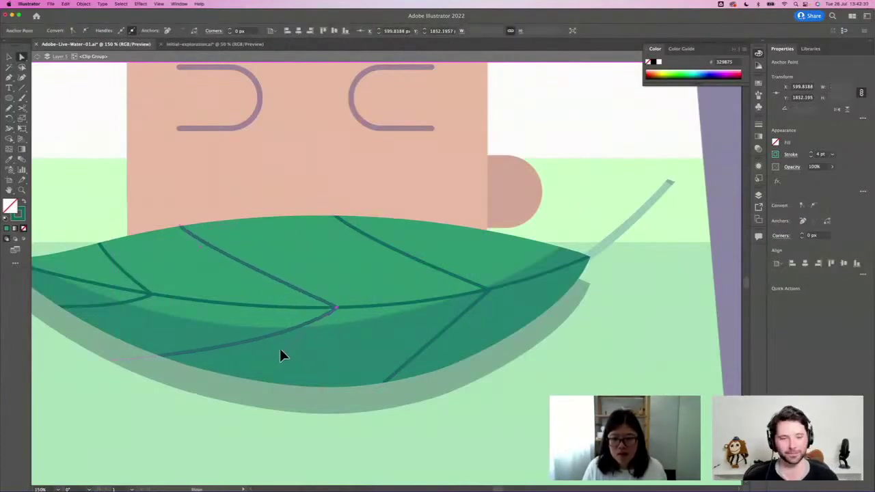
drag(112, 365, 229, 375)
drag(182, 231, 194, 215)
click(612, 331)
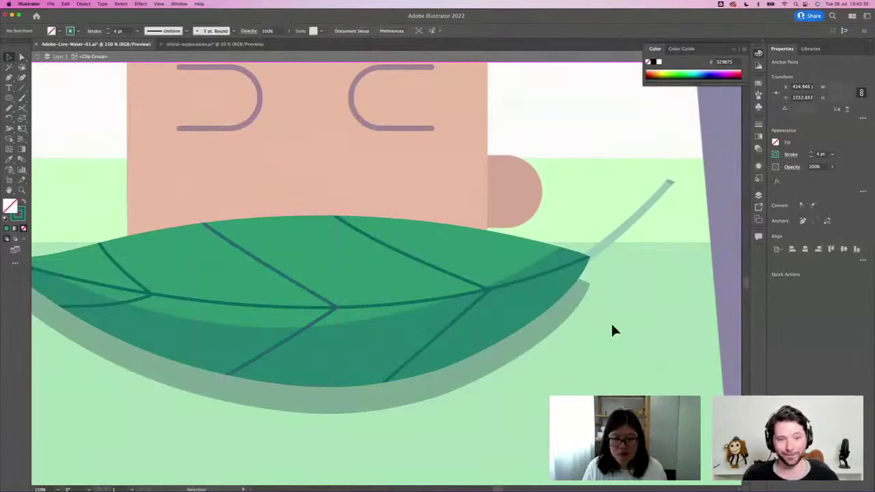
double_click(612, 330)
- Isolate the leaf group and reshape the vein pair nearest the leaf tip, moving its junction and both ends toward the stem
key(super+minus)
key(super+minus)
key(super+minus)
key(super+minus)
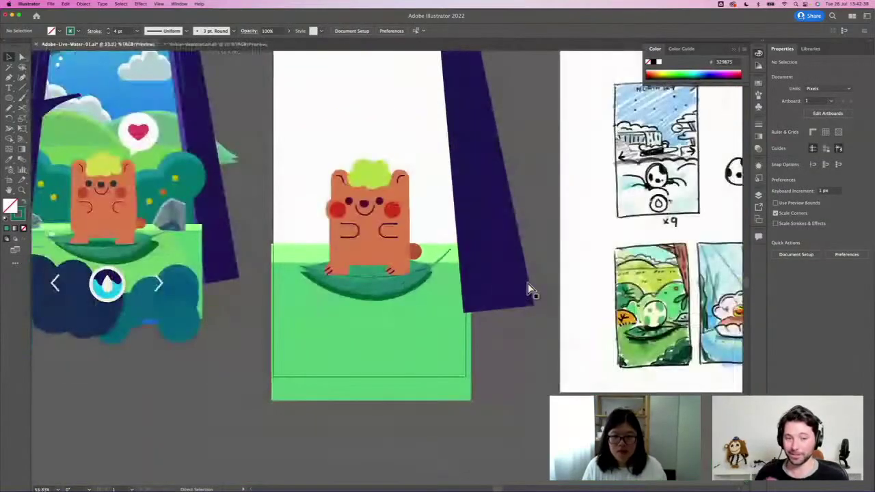
key(super+equal)
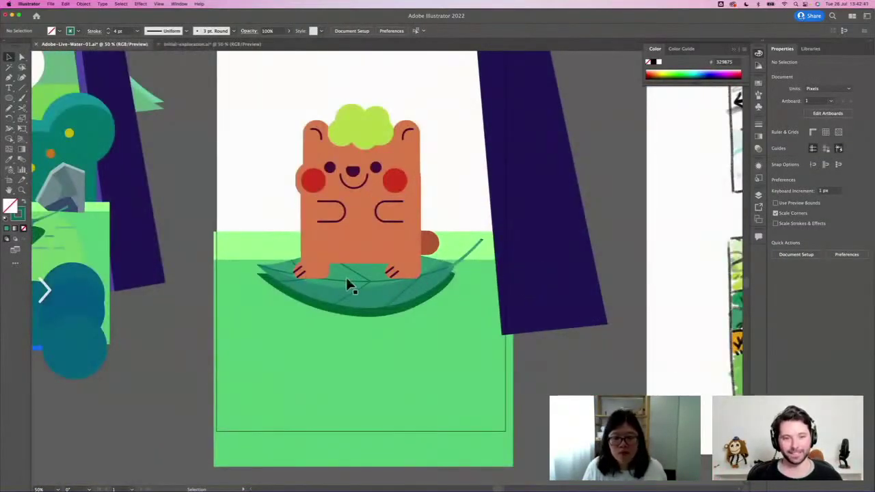
double_click(289, 282)
key(a)
click(329, 281)
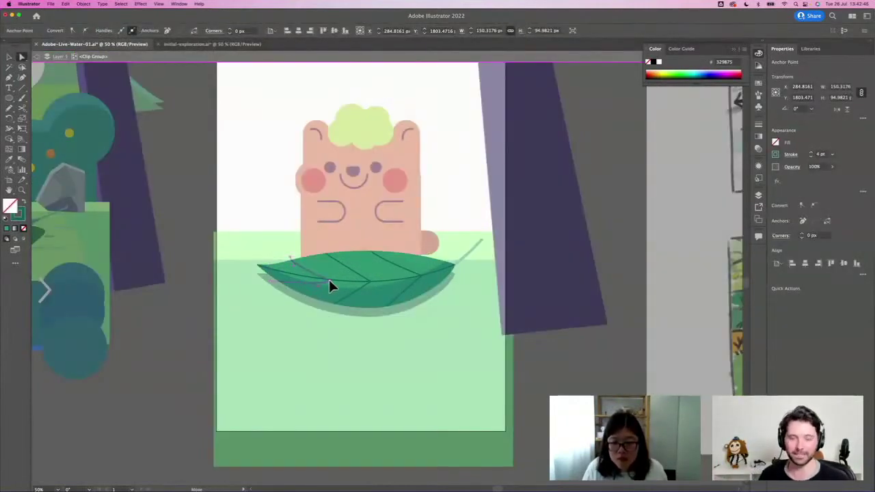
click(274, 288)
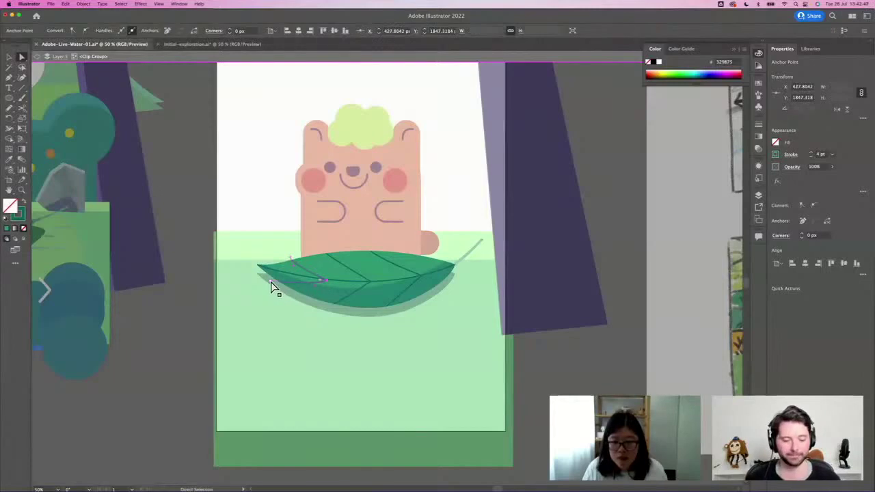
click(300, 266)
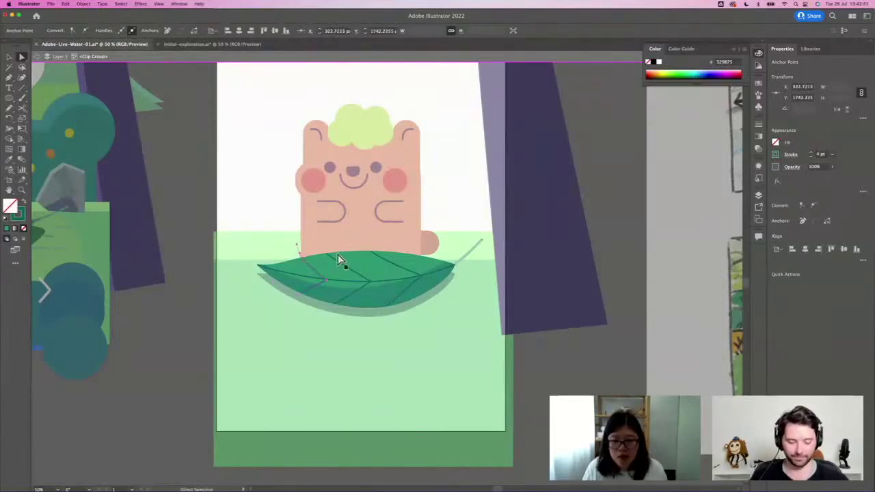
- Isolate the middle vein pair, shift its lower and upper ends toward the stem, and leave isolation of the leaf group
click(338, 305)
key(v)
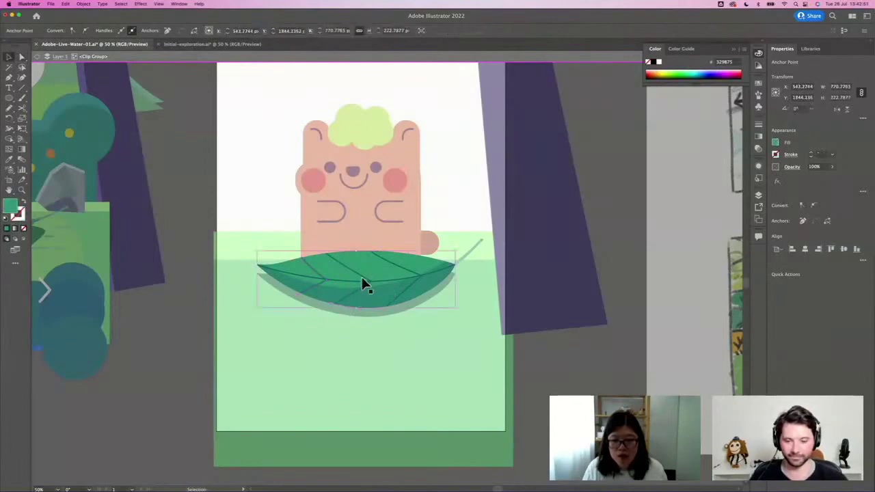
double_click(362, 276)
key(a)
click(329, 309)
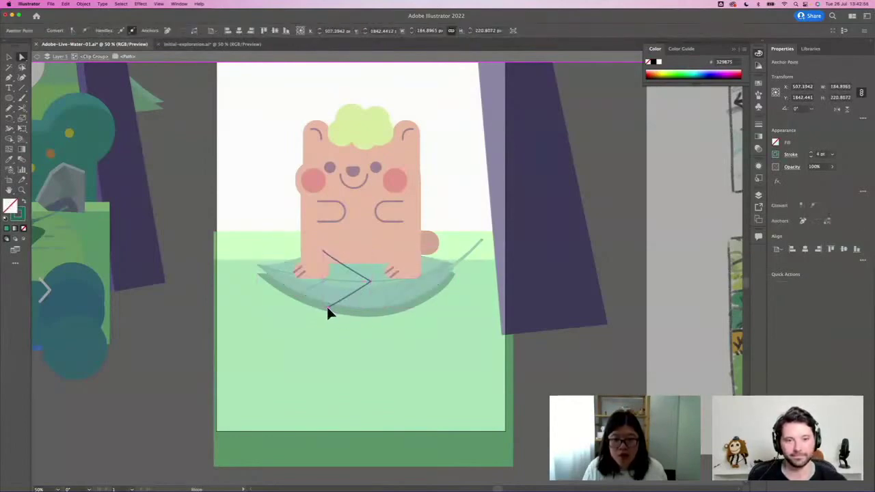
drag(340, 312, 335, 311)
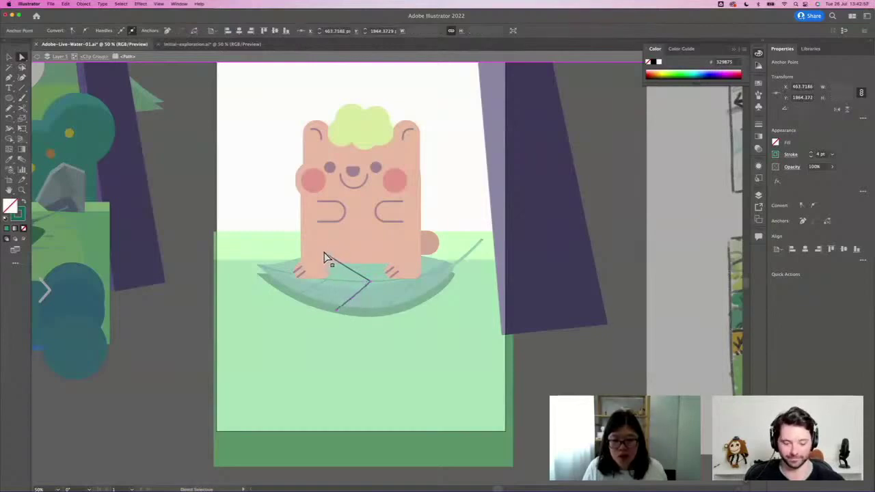
drag(342, 256, 390, 257)
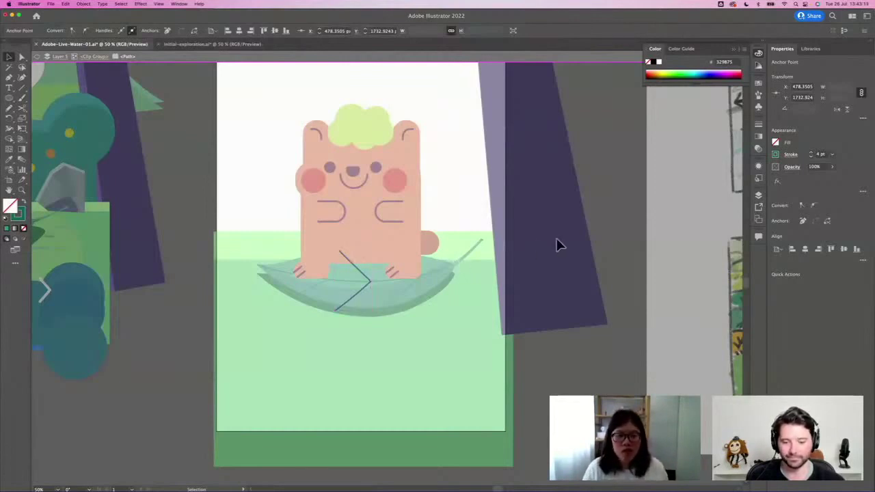
click(575, 226)
double_click(592, 215)
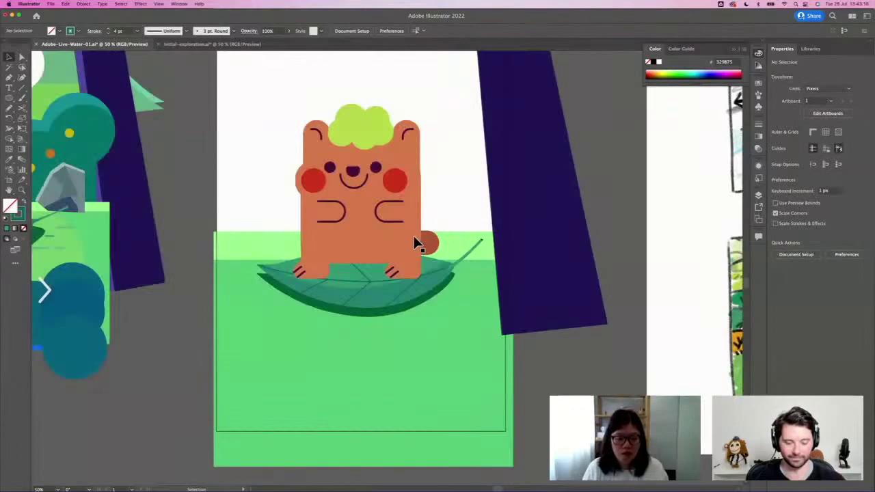
- Compare the bear and leaf with the reference scene, checking the shaded area beneath the feet
key(super+equal)
key(super+equal)
key(super+minus)
key(super+minus)
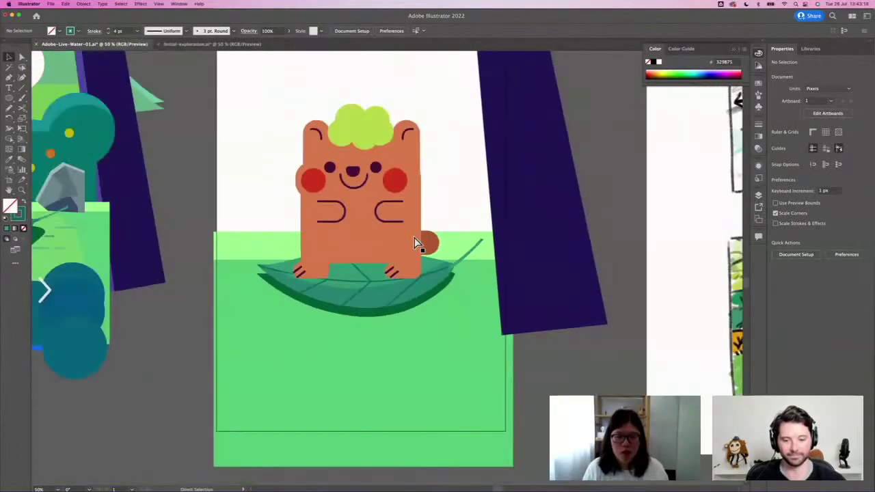
key(super+minus)
key(super+equal)
drag(399, 255, 514, 325)
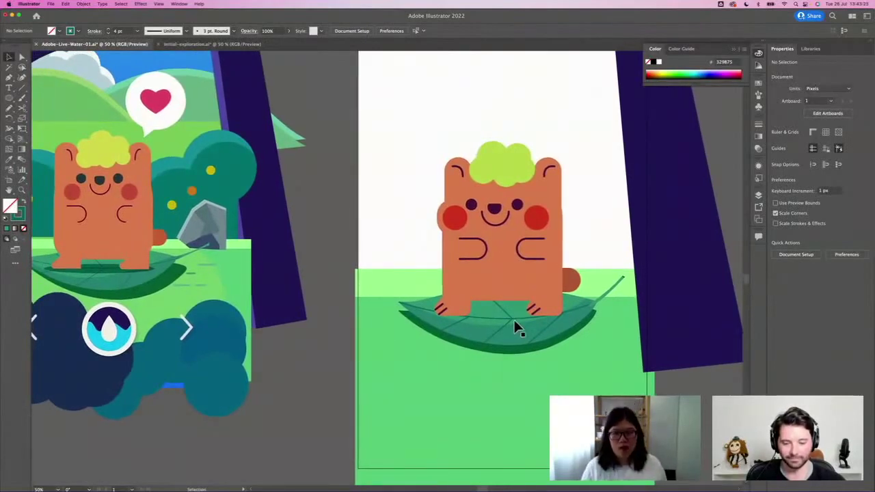
click(479, 298)
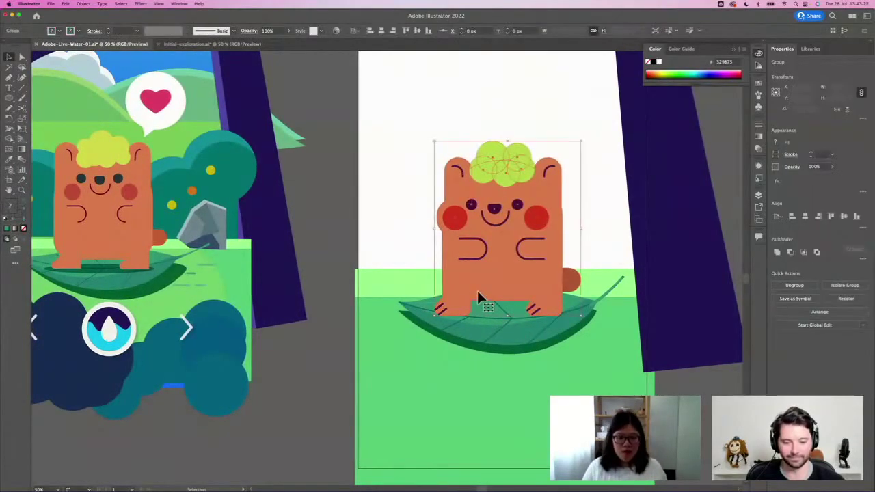
click(341, 292)
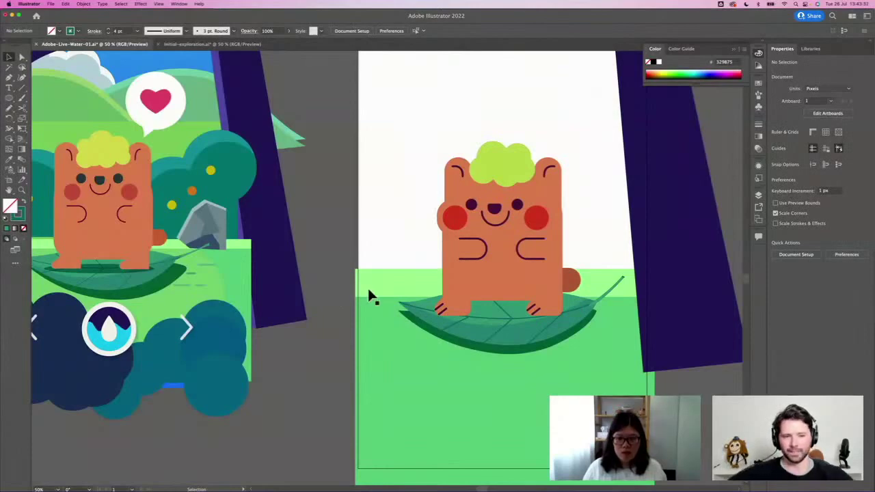
- Draw a flat ellipse about 563 px wide and 93 px high beneath the bear's feet, coloured from the reference leaf
key(l)
drag(432, 311, 574, 317)
key(i)
click(115, 260)
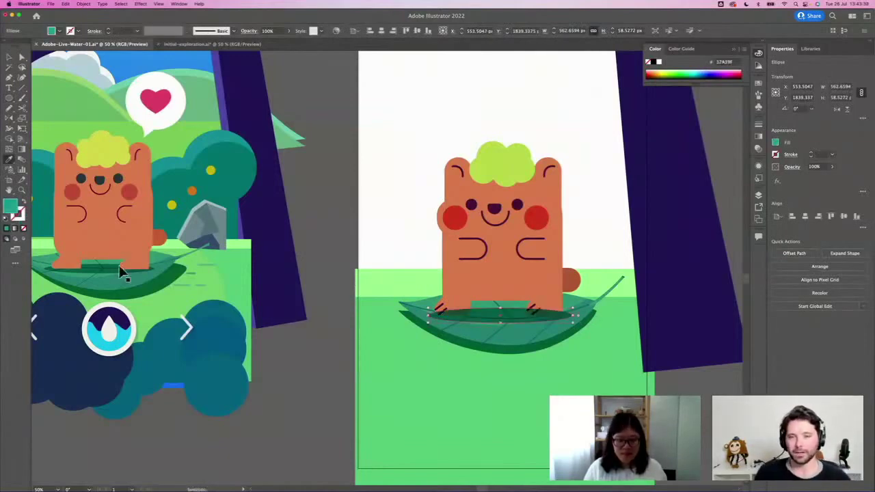
key(v)
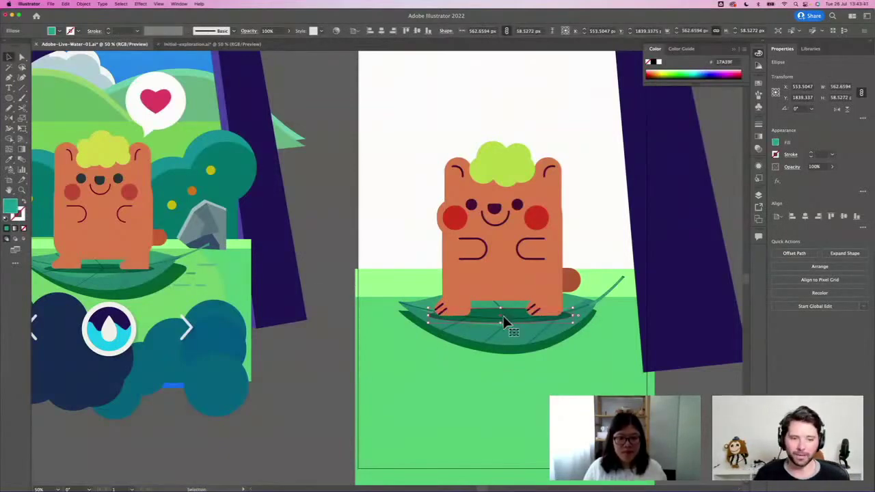
mouse_move(501, 322)
mouse_down()
mouse_move(505, 331)
mouse_move(503, 317)
mouse_up()
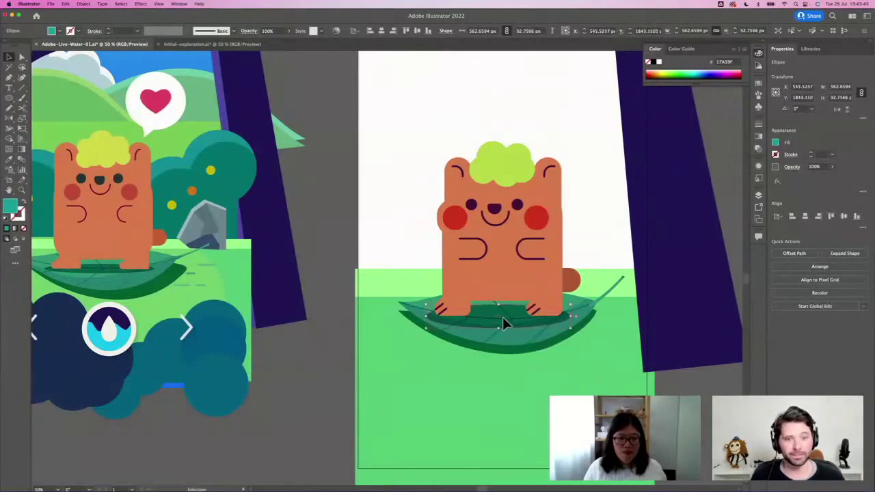
- Isolate the leaf's dark underside, shift its stem-side tip slightly outward and up, and leave isolation
scroll(566, 312, right, 3)
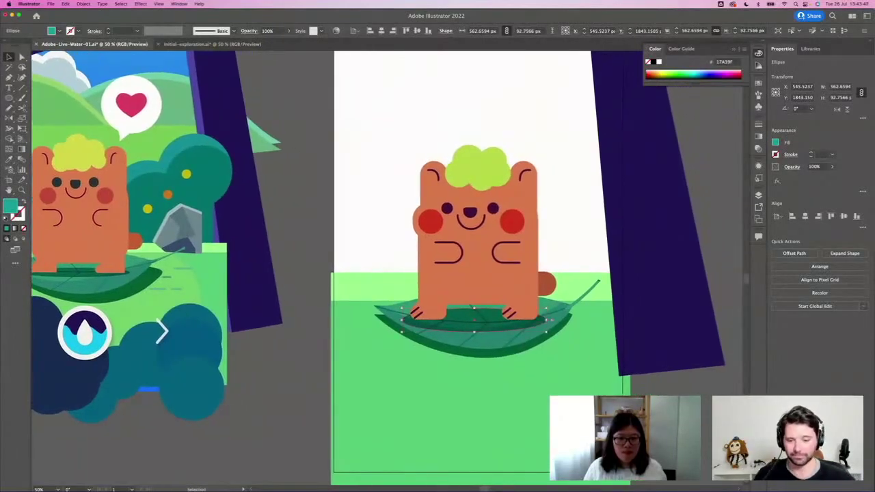
click(611, 372)
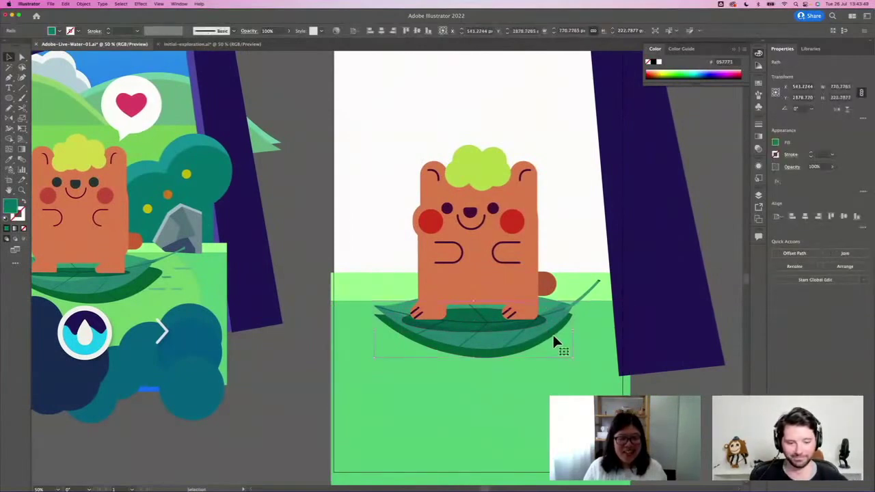
double_click(552, 333)
click(573, 330)
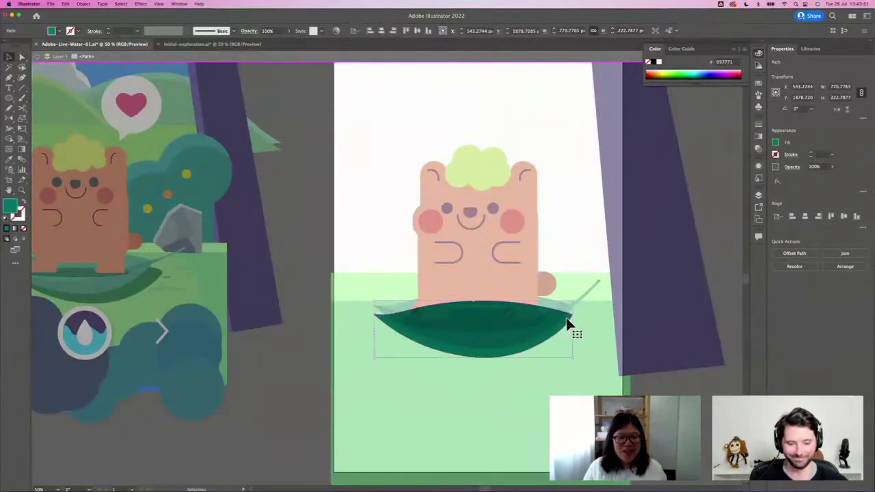
scroll(551, 317, right, 3)
drag(551, 317, 500, 313)
key(super+equal)
key(super+equal)
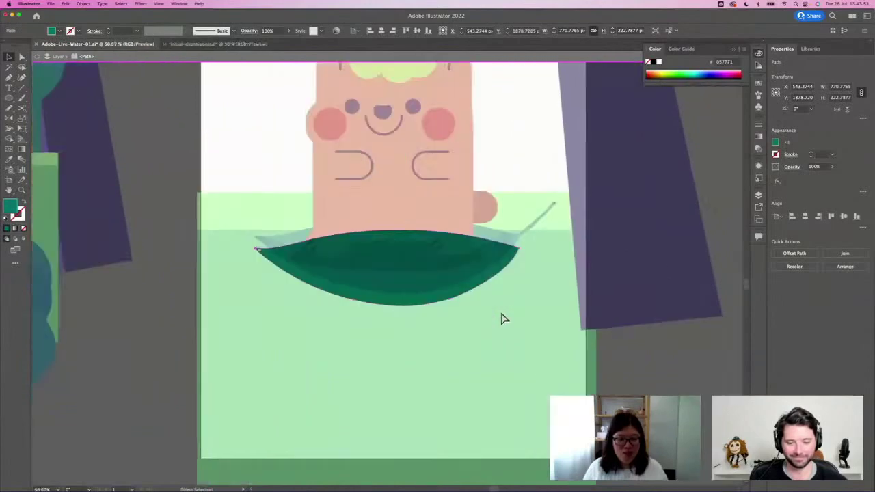
key(a)
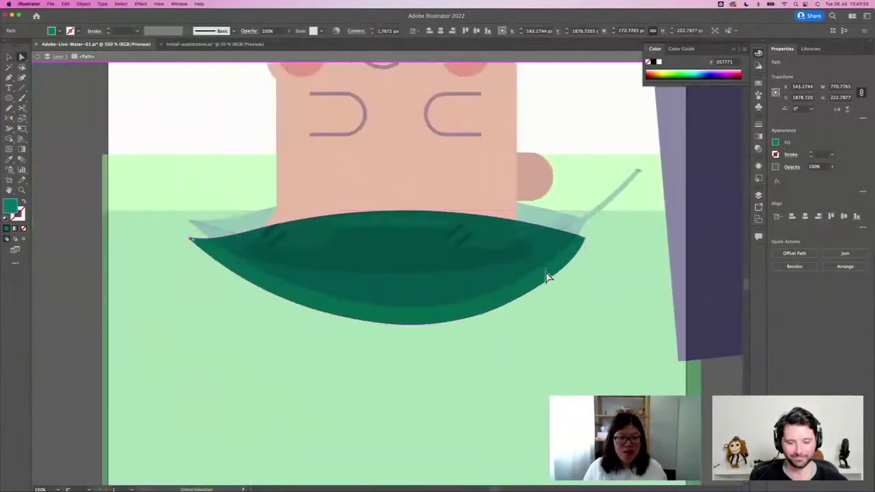
click(585, 239)
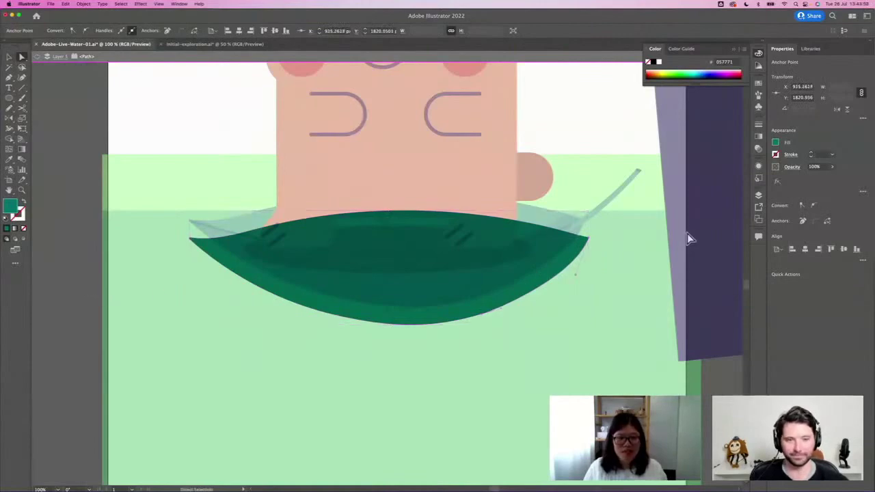
click(588, 239)
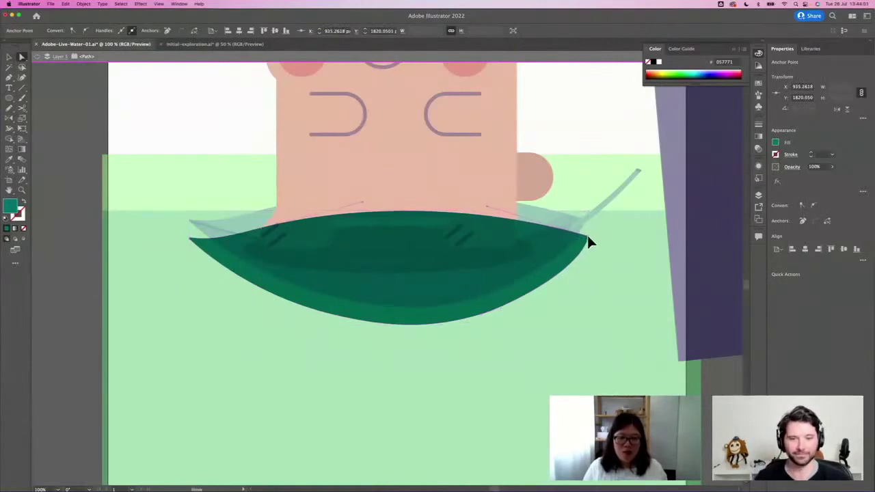
click(48, 220)
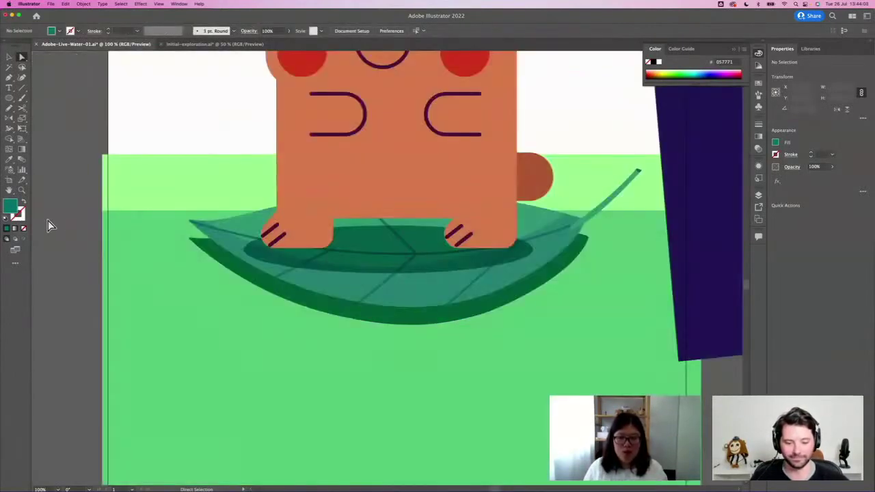
- Select the leaf stem, nudge the anchor at its outer end slightly, and deselect it
scroll(48, 220, down, 4)
scroll(47, 220, up, 6)
key(super+minus)
key(super+minus)
key(super+minus)
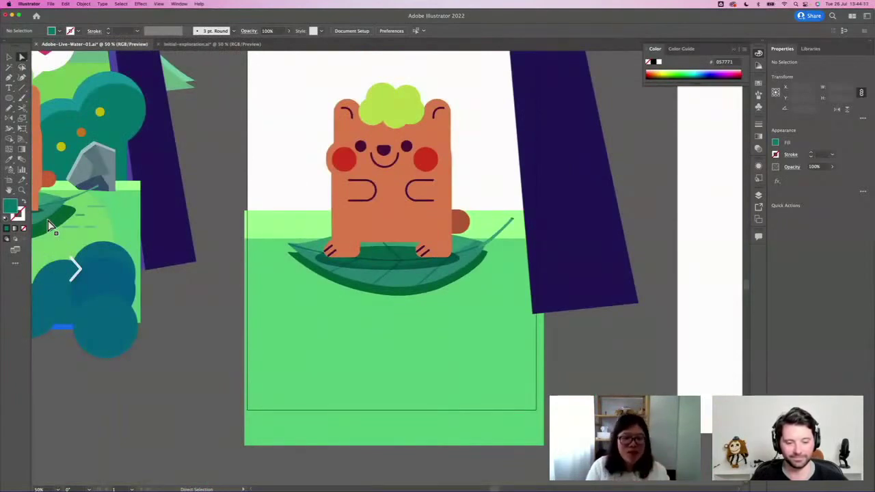
drag(228, 218, 153, 231)
key(super+plus)
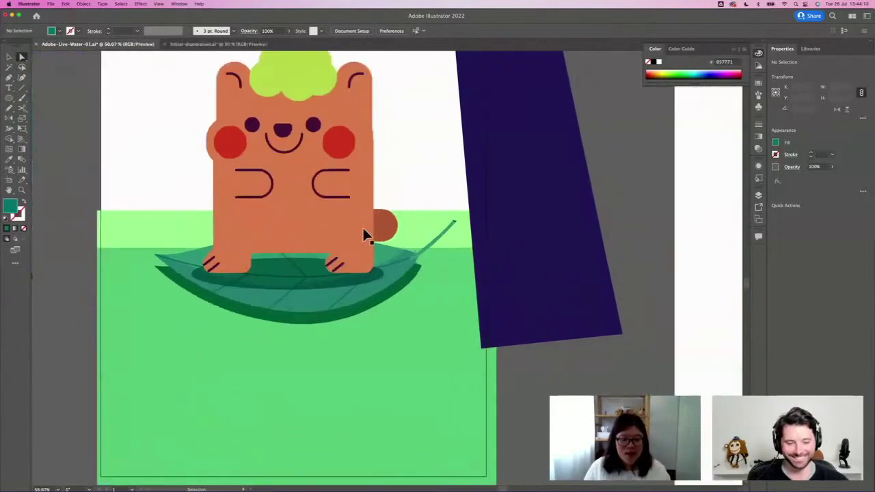
key(super+plus)
key(a)
click(475, 221)
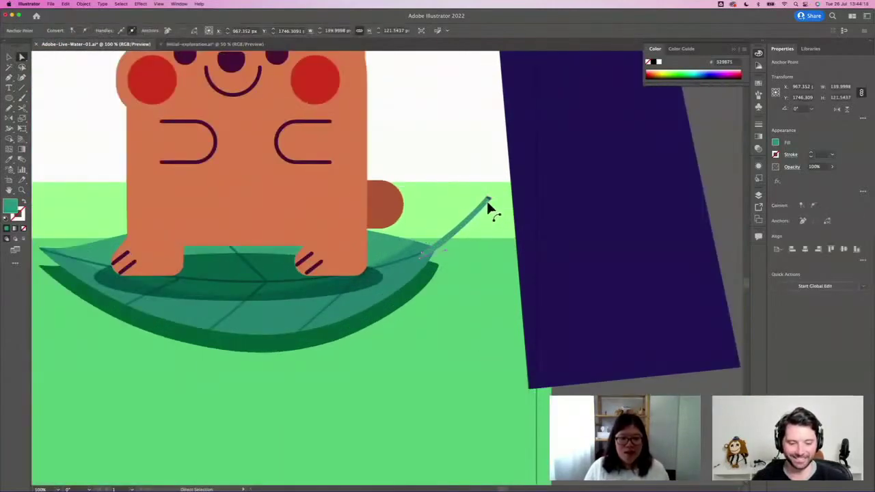
key(super+plus)
key(super+plus)
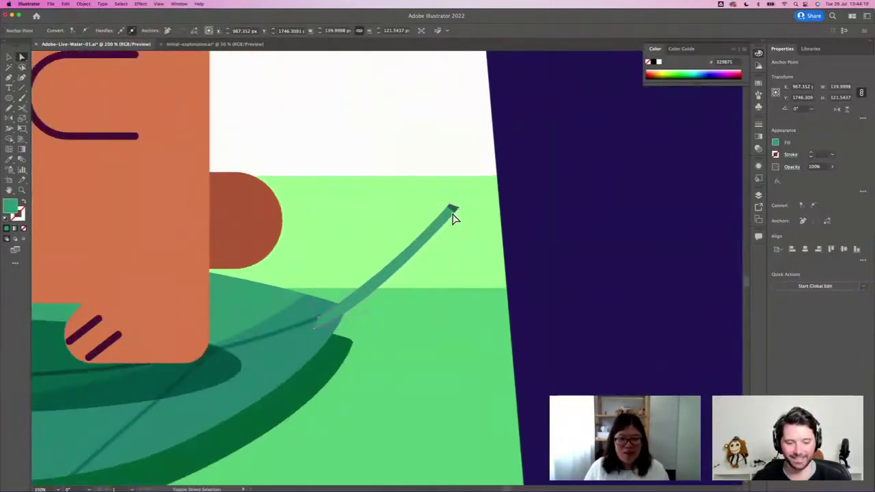
click(453, 209)
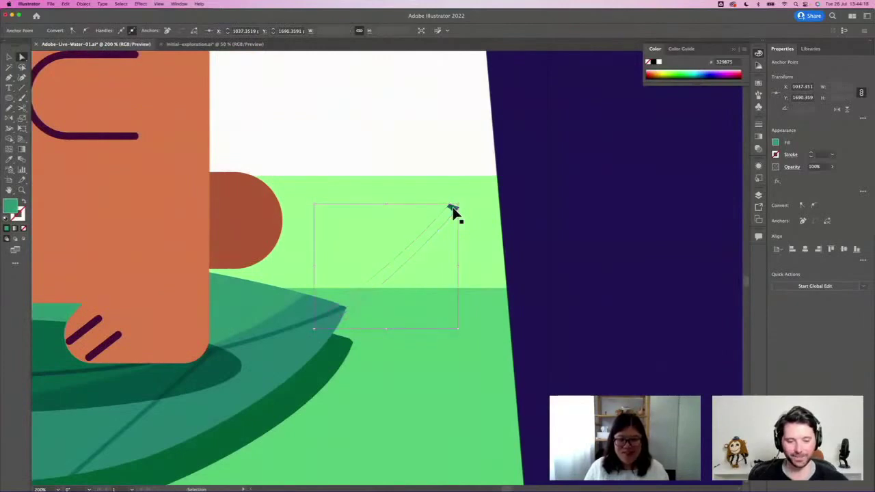
drag(453, 208, 454, 208)
key(super+minus)
key(super+minus)
key(super+minus)
key(super+minus)
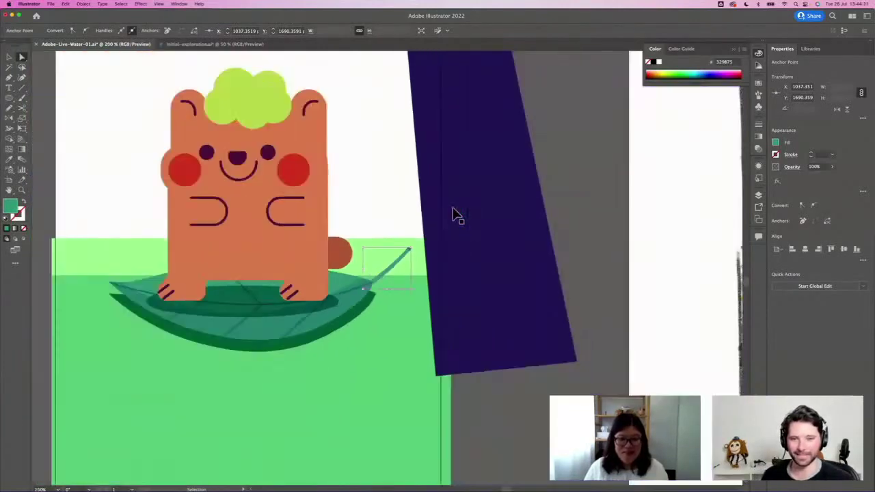
click(508, 183)
- Add a new layer directly above Layer 1 in the layer stack
drag(474, 205, 571, 275)
key(super+minus)
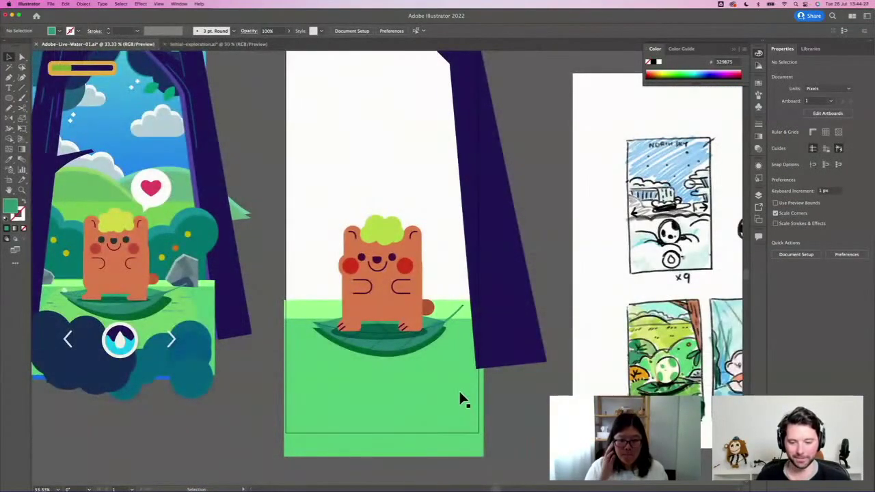
scroll(460, 400, up, 2)
scroll(460, 400, up, 3)
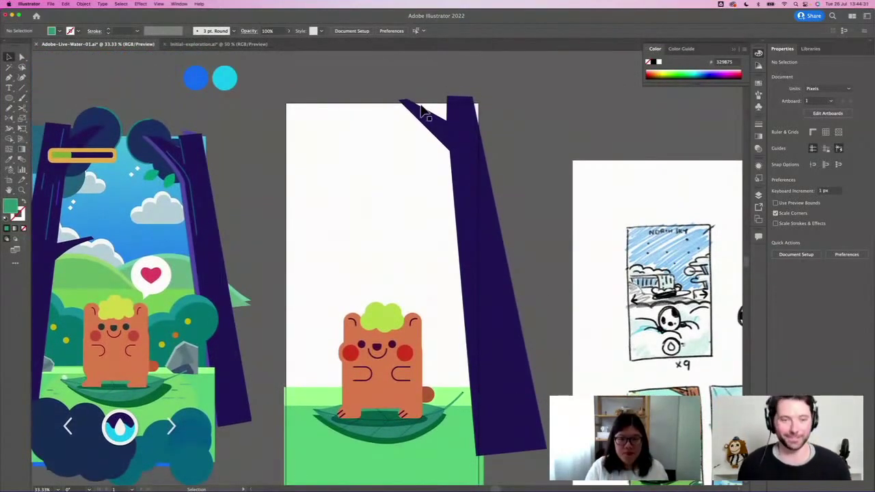
click(760, 197)
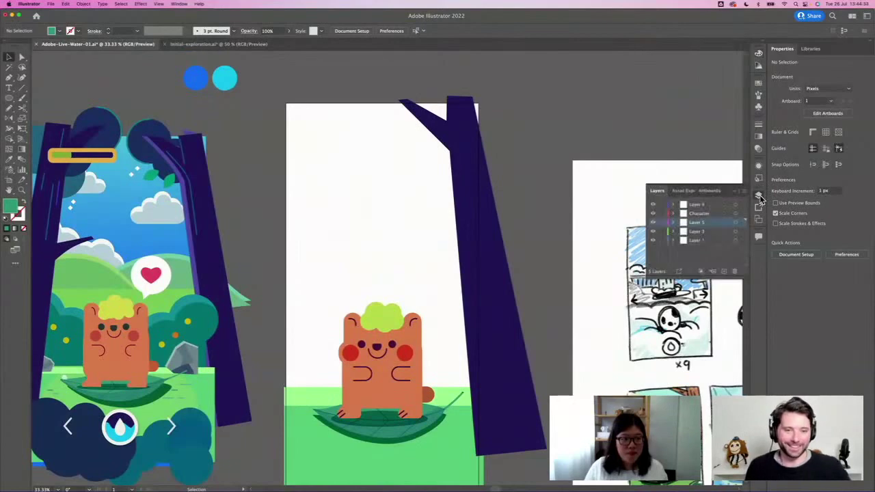
click(726, 272)
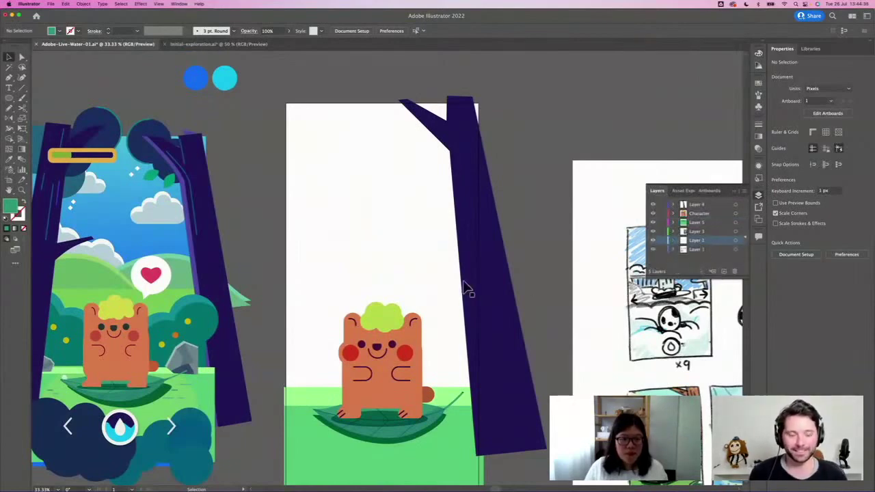
- Draw a background rectangle about 1235 by 1945 px, covering the artboard from above its upper edge to the grass
scroll(465, 274, down, 2)
key(m)
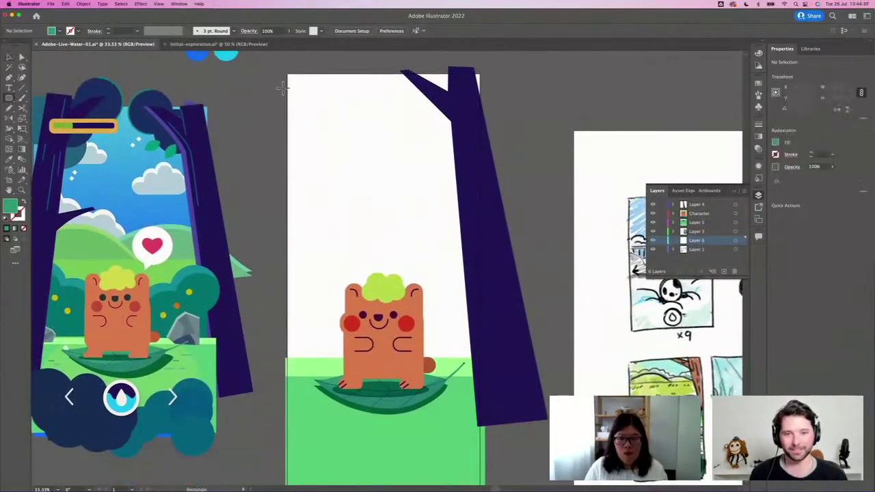
mouse_move(281, 63)
mouse_down()
mouse_move(449, 289)
mouse_move(495, 377)
mouse_move(493, 395)
mouse_up()
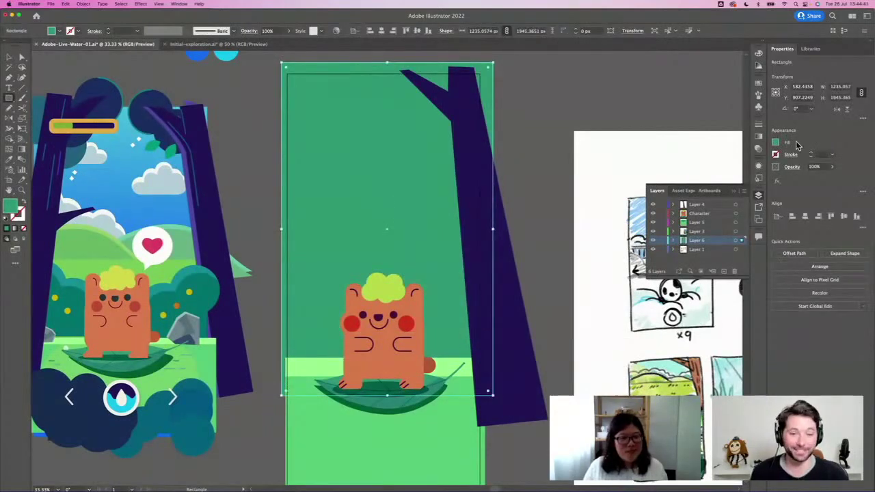
- Fill the background rectangle with the white-to-black linear gradient
click(760, 139)
scroll(479, 195, up, 3)
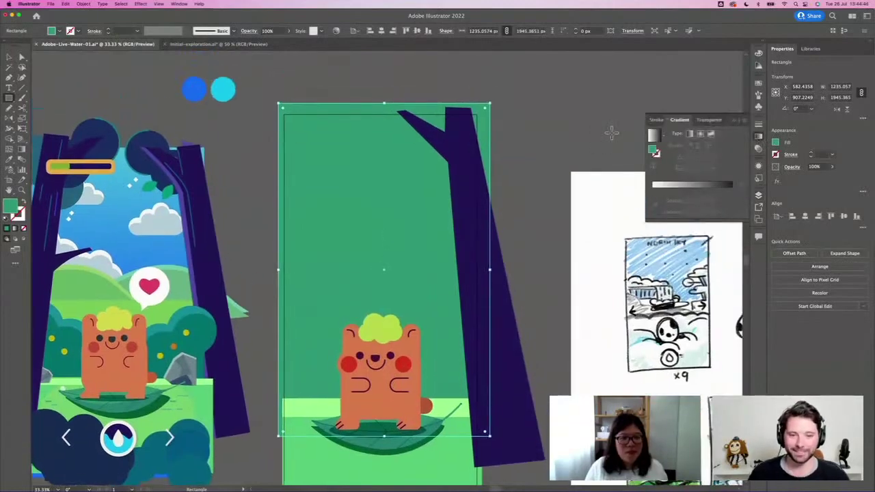
click(655, 136)
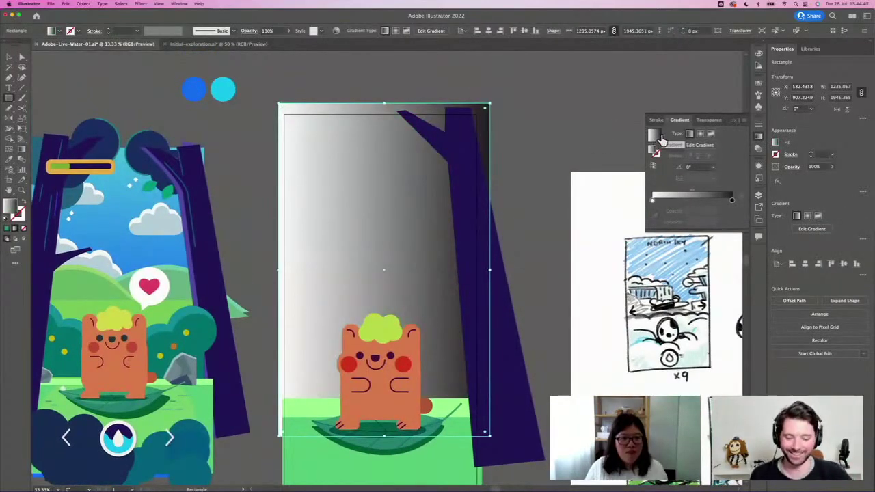
click(662, 138)
click(695, 184)
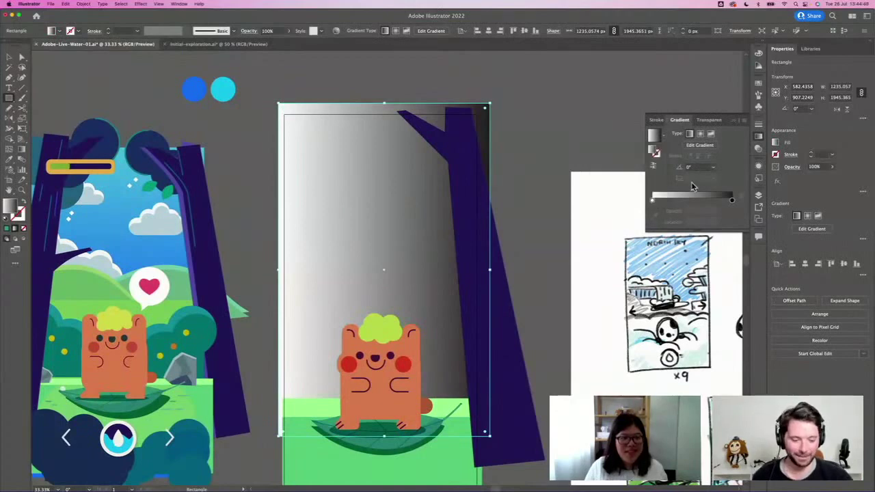
- Recolor the rectangle's gradient stops with the sample circles: cyan at 0% and blue at 100%
click(652, 202)
click(653, 210)
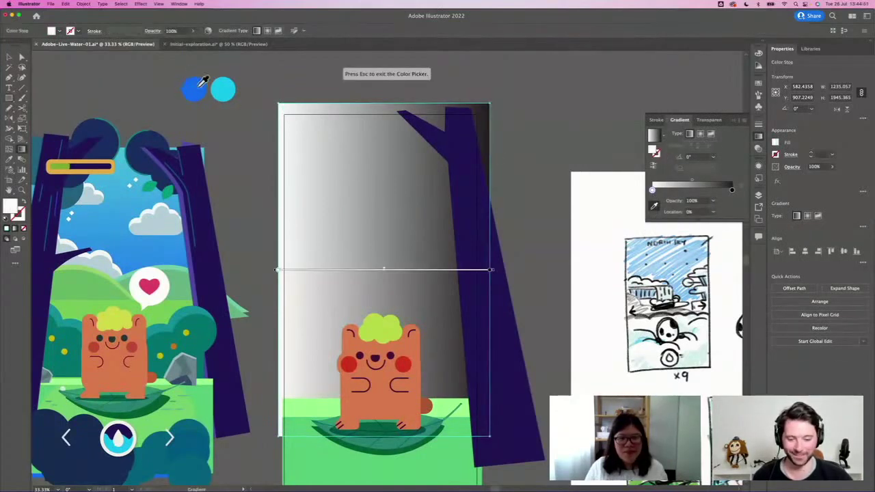
click(223, 87)
click(732, 190)
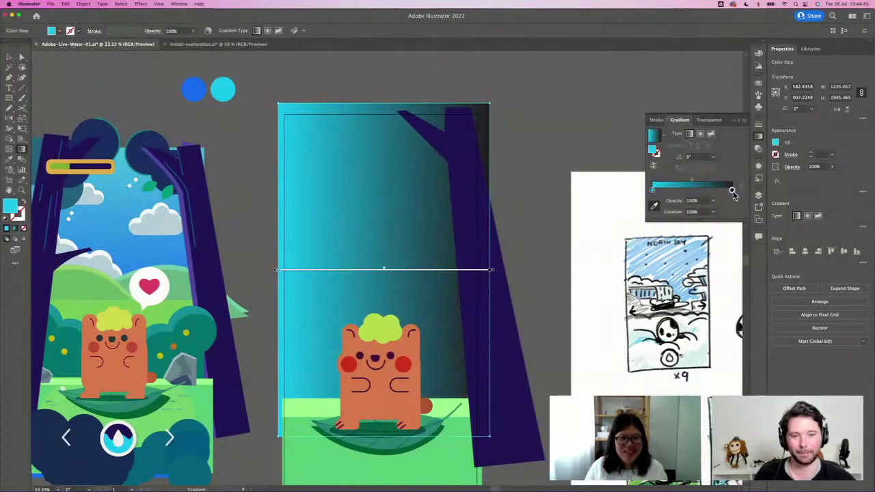
click(653, 206)
click(194, 88)
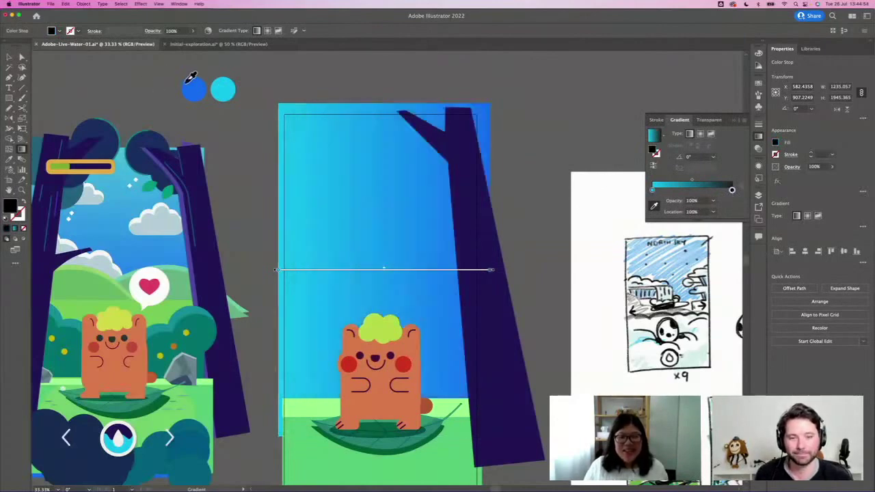
- Redirect the sky gradient vertically at -90°, from cyan in the upper sky to blue below the grass line, and deselect the rectangle
scroll(507, 154, down, 2)
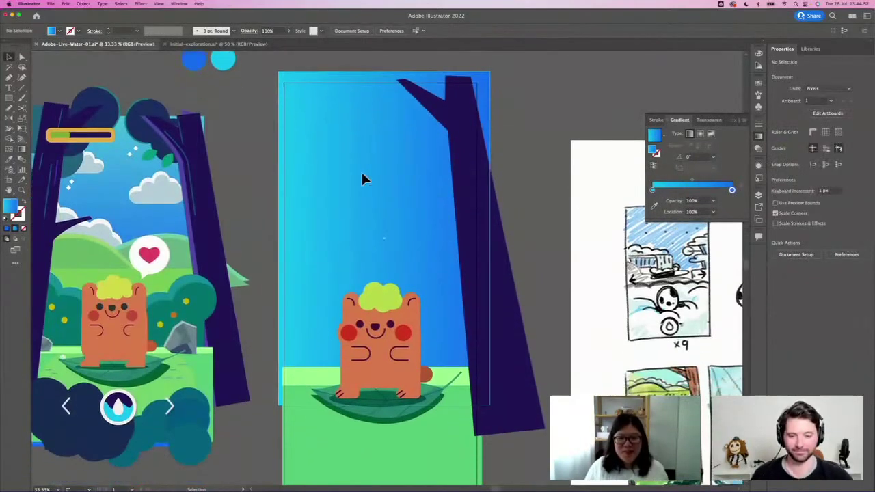
key(g)
drag(383, 66, 387, 444)
drag(384, 143, 384, 427)
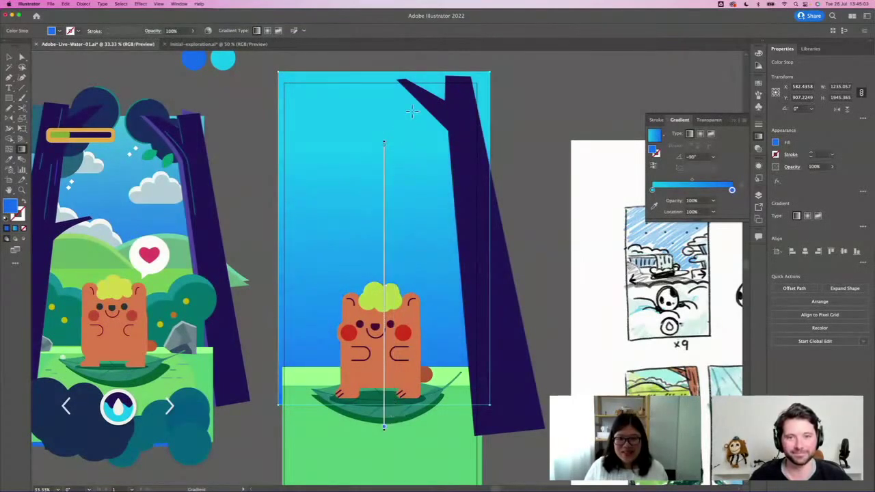
key(v)
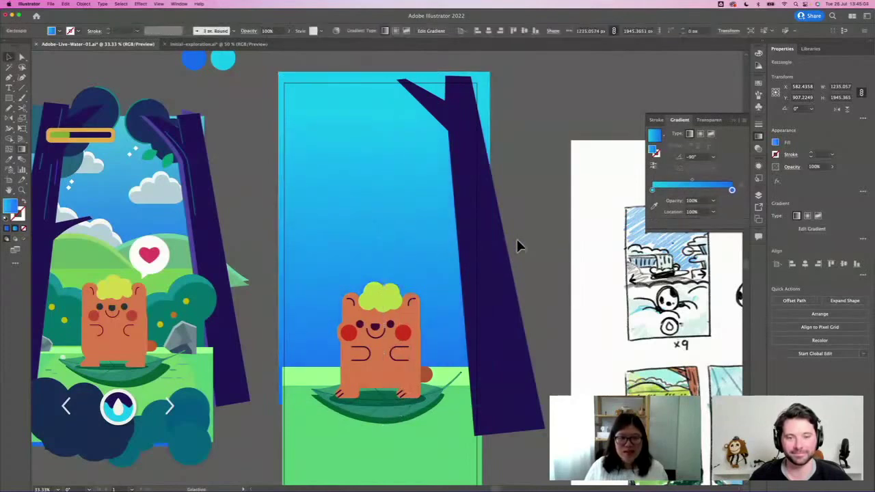
click(517, 241)
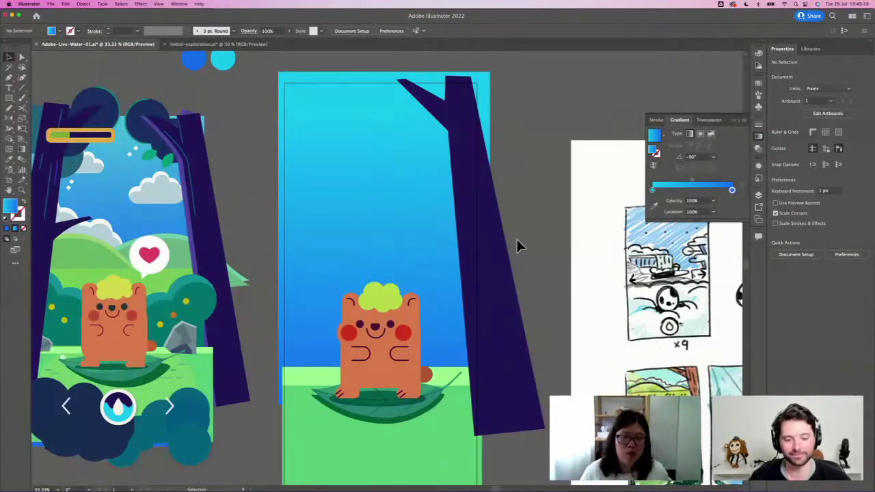
- Move the upper left corner anchor of the tree trunk slightly outward, toward the branch
scroll(497, 245, left, 3)
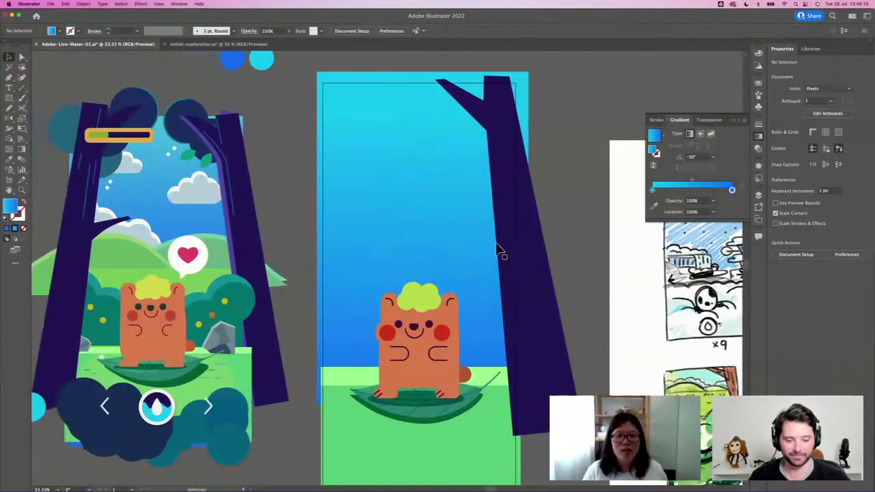
key(a)
click(460, 80)
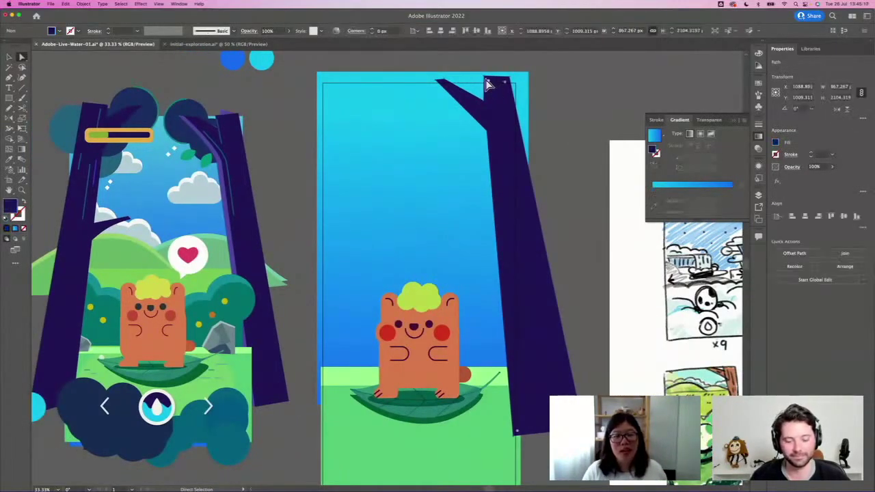
click(483, 80)
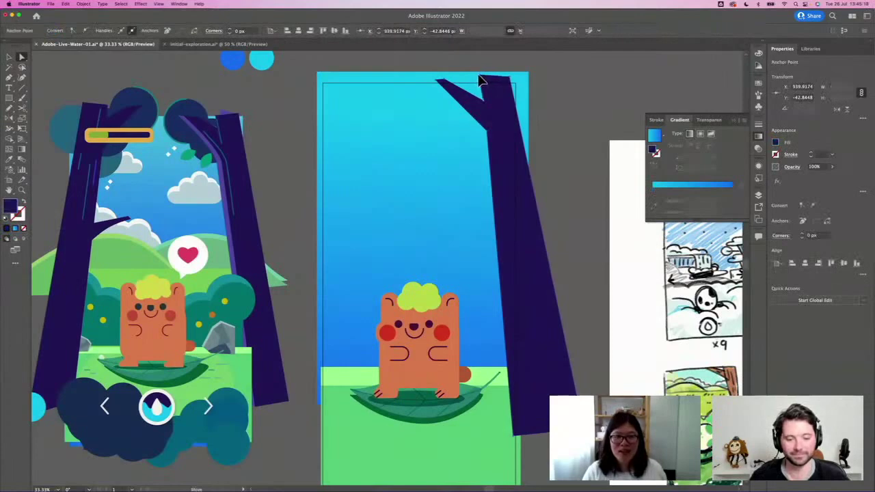
- Narrow the tree trunk by moving its upper and lower right corner anchors inward together, and deselect the trunk
click(509, 86)
click(510, 83)
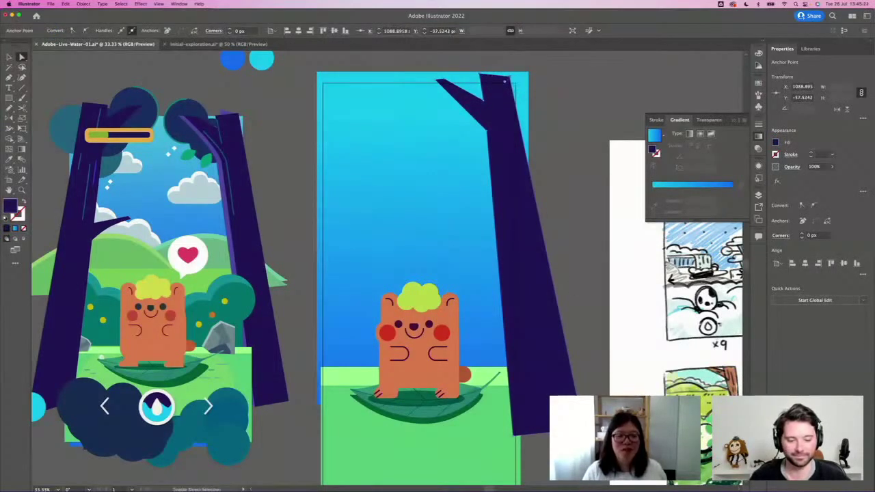
shift+click(585, 426)
drag(585, 426, 571, 423)
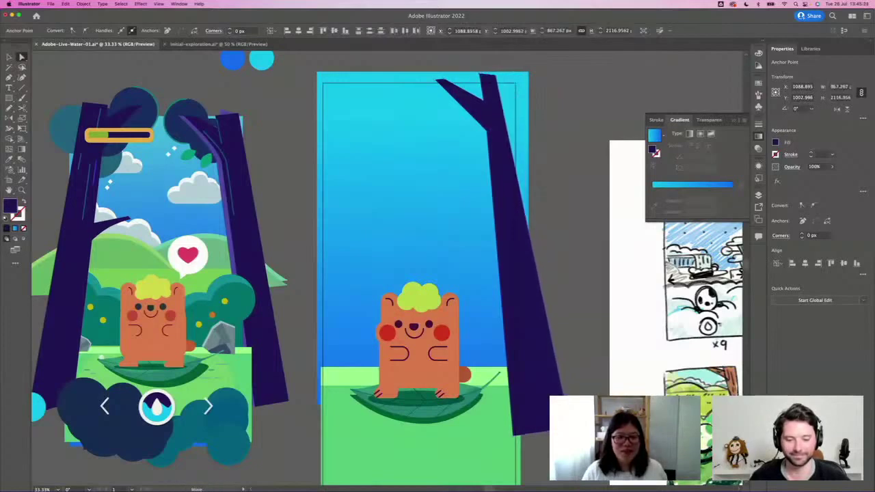
click(585, 385)
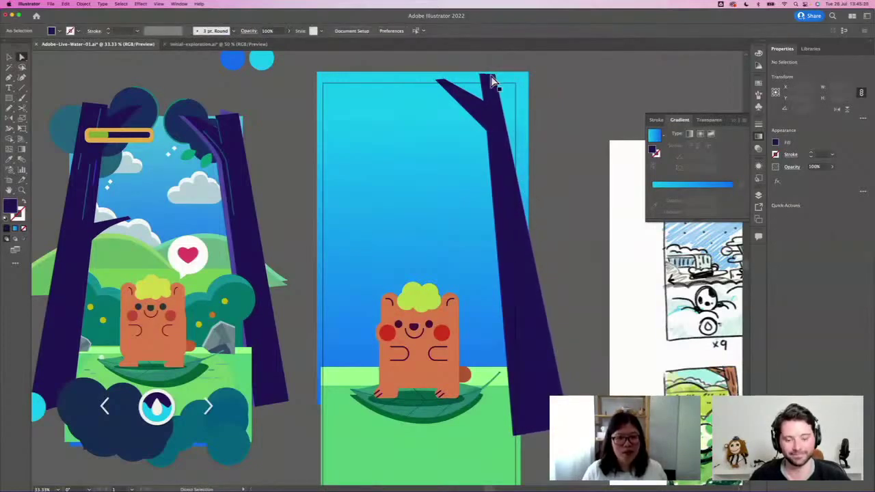
- Move only the trunk's upper right corner anchor back outward to widen its top, and deselect it
drag(496, 74, 505, 74)
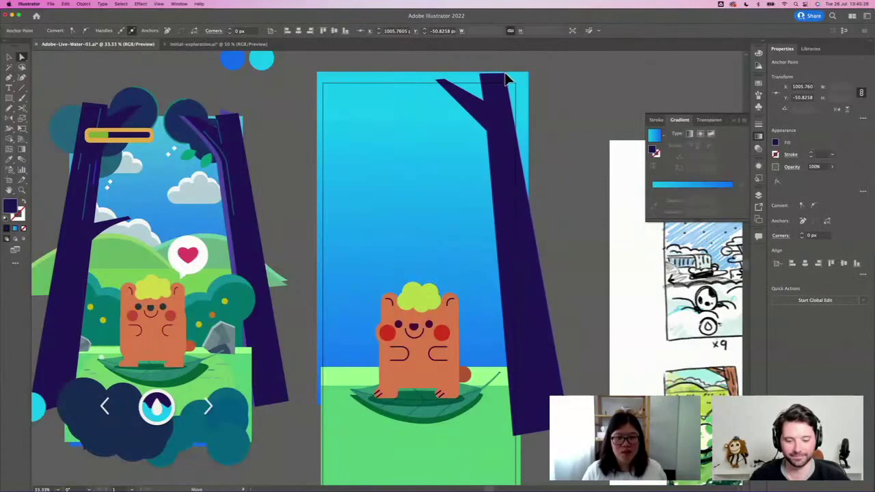
key(v)
click(539, 121)
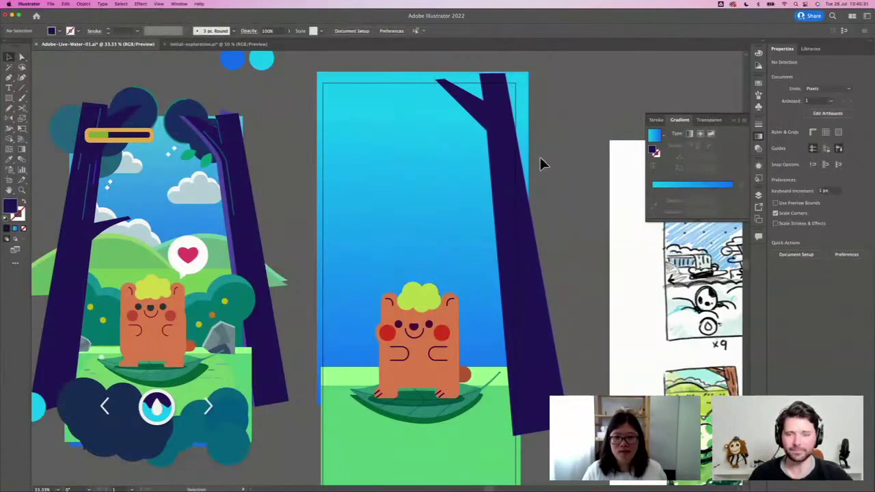
scroll(540, 158, left, 3)
scroll(560, 164, right, 2)
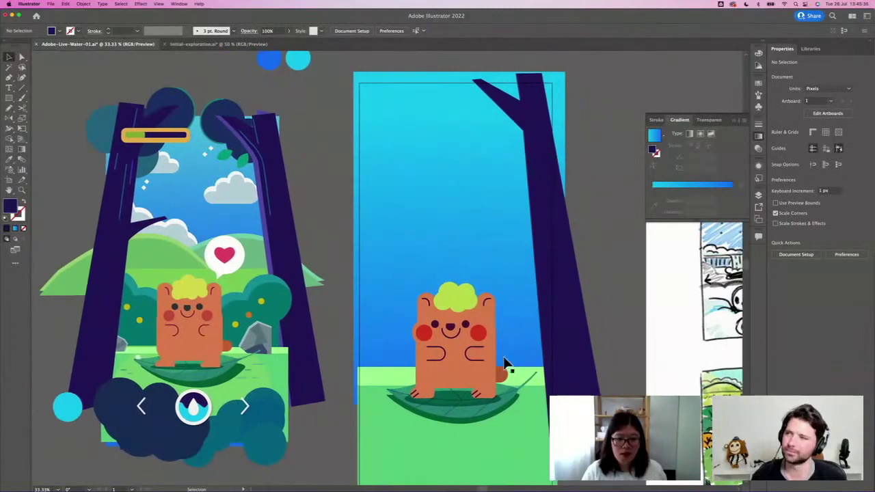
click(758, 197)
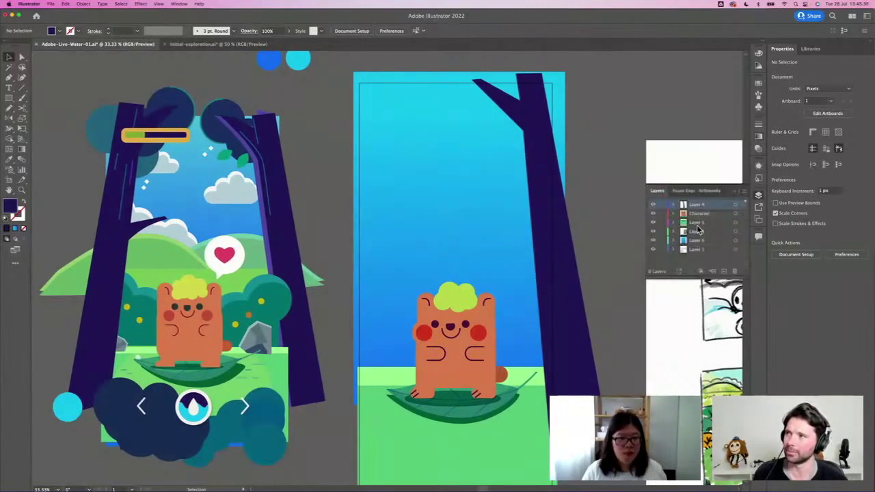
click(653, 223)
click(652, 222)
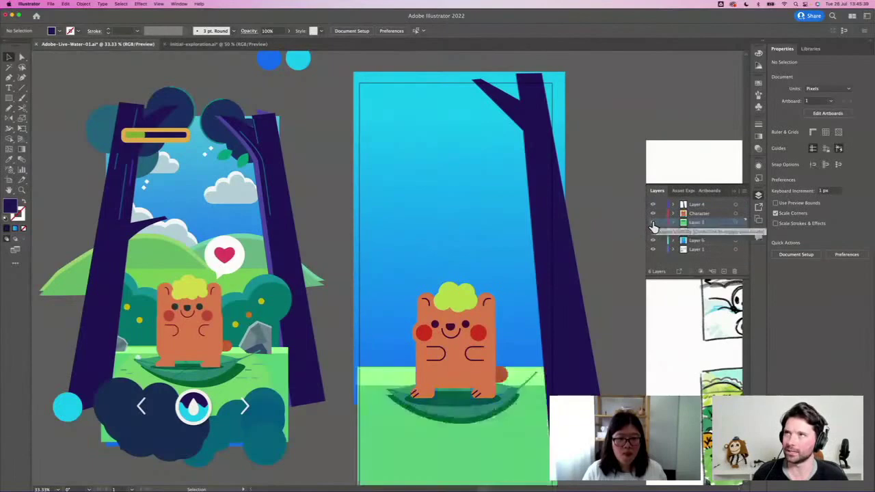
click(696, 205)
click(724, 271)
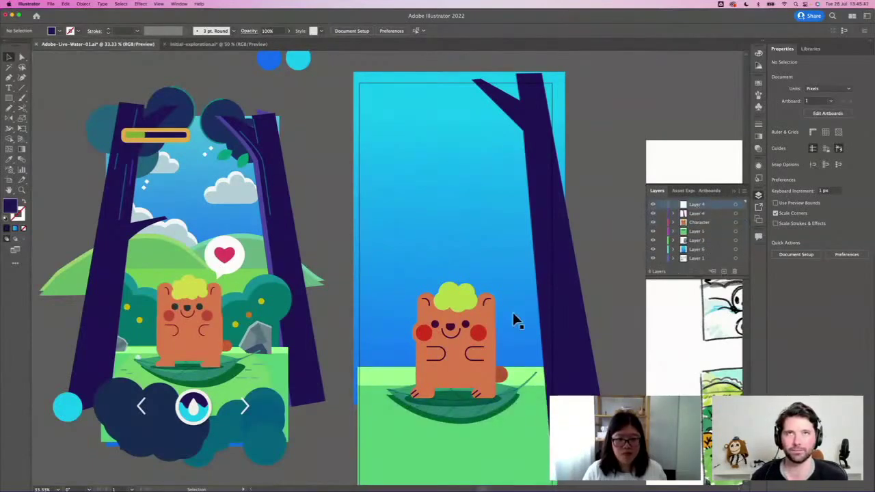
scroll(523, 315, down, 5)
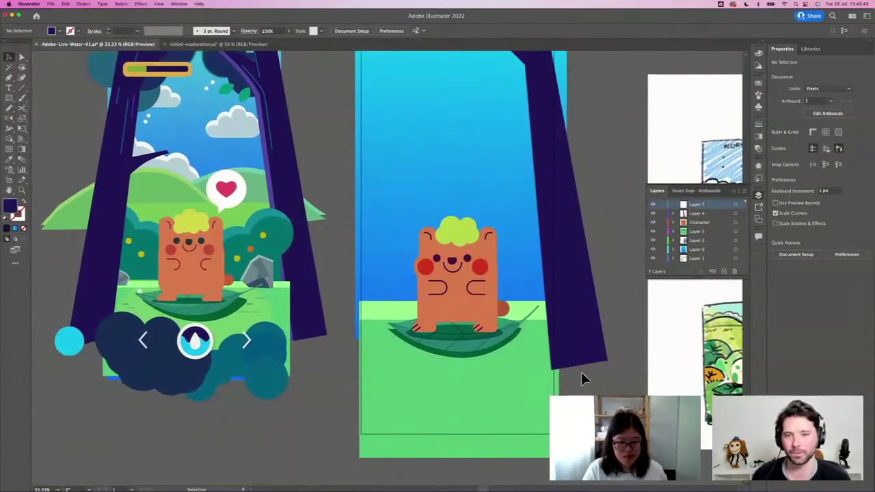
key(m)
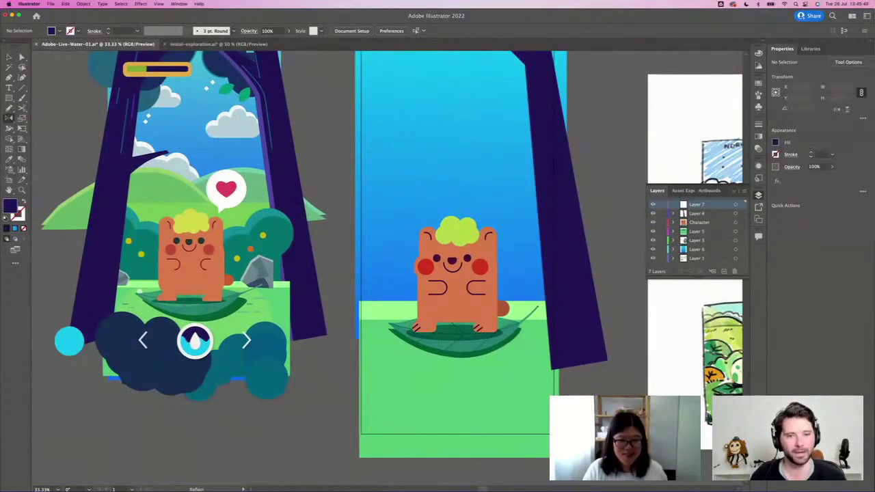
key(super+z)
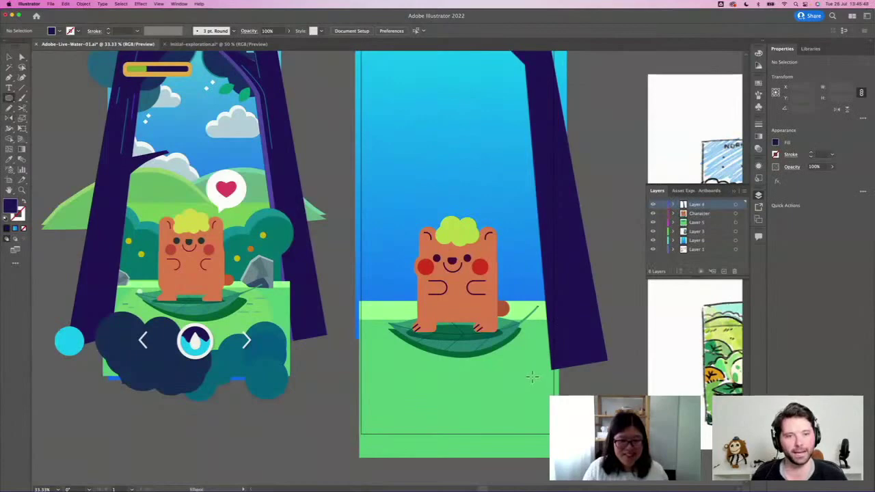
- Draw a circle about 281 px across at the grass's lower right corner and fill it with the reference bush's teal
drag(522, 377, 569, 424)
key(i)
click(279, 330)
- Duplicate the teal circle down and to the left in an overlapping cluster to form the right foreground bush
key(v)
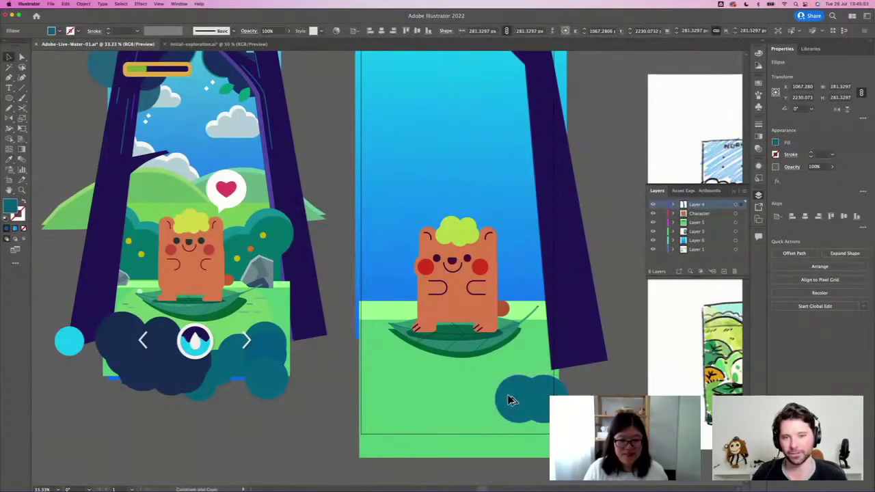
drag(518, 416, 494, 438)
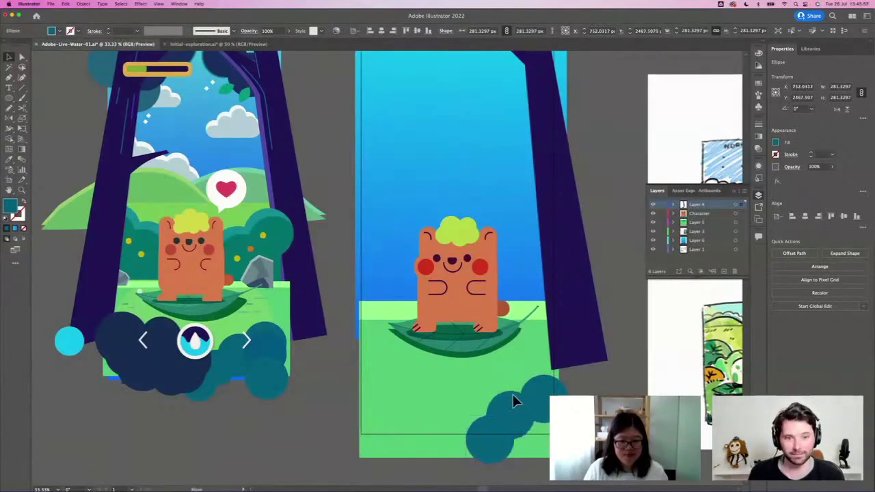
drag(513, 400, 546, 434)
click(589, 433)
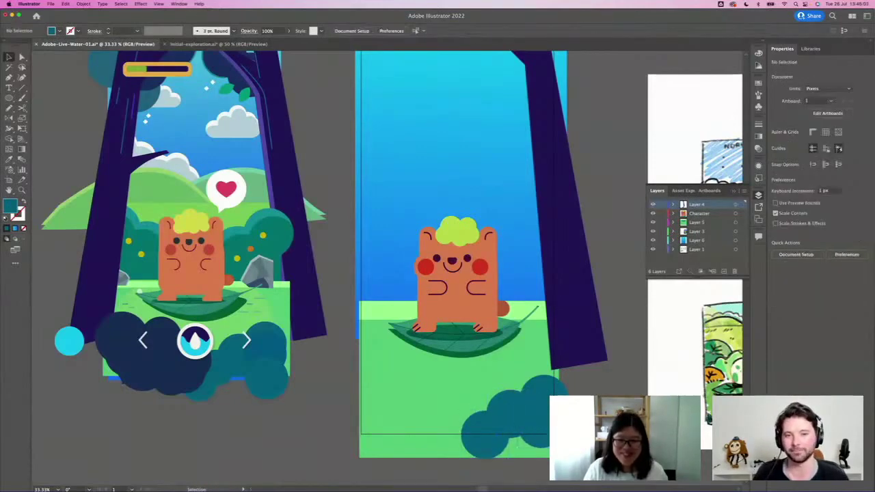
- Adjust the position of the teal circle that fills the gap between the bush's upper and lower right circles, and deselect it
click(515, 390)
key(i)
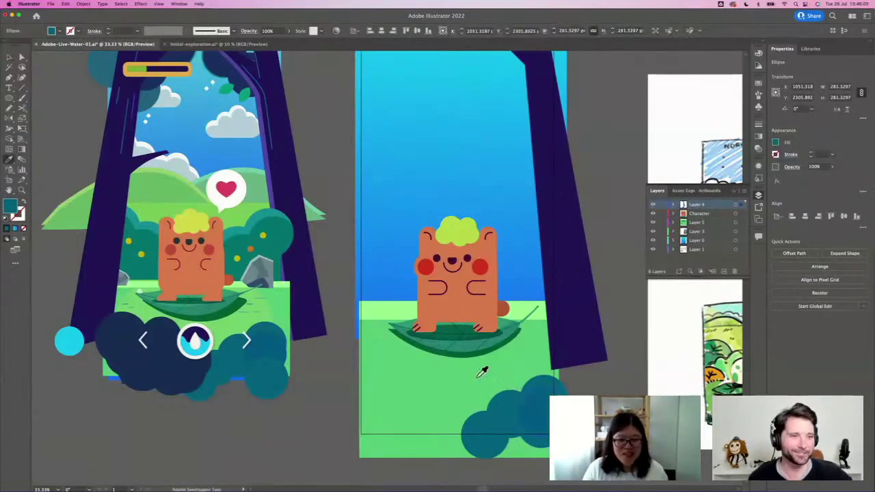
key(v)
mouse_move(545, 435)
mouse_down()
mouse_move(541, 445)
mouse_move(543, 436)
mouse_up()
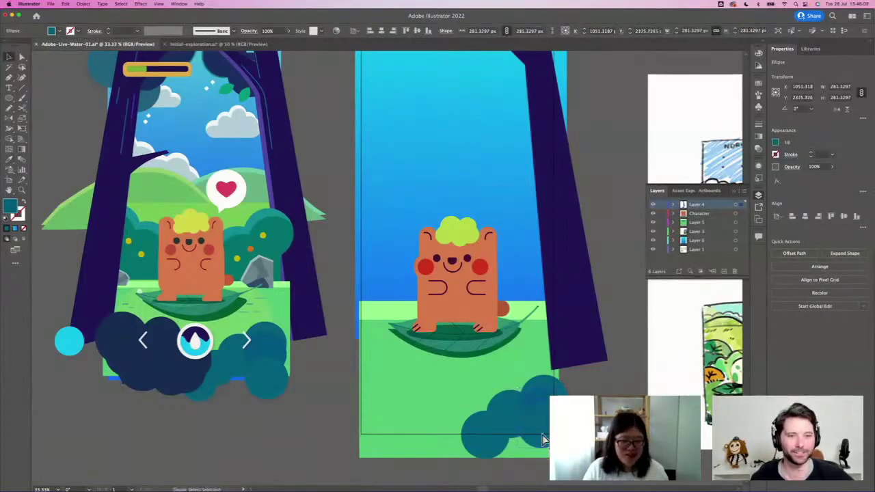
click(584, 439)
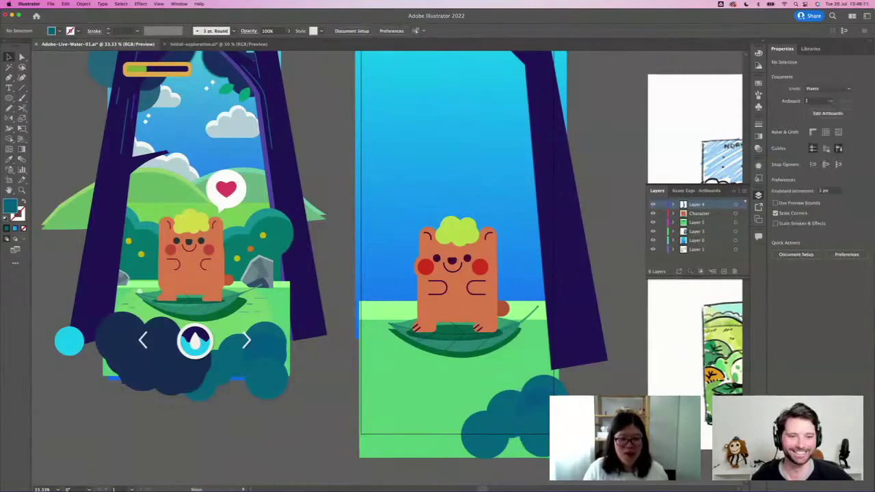
click(528, 420)
click(584, 440)
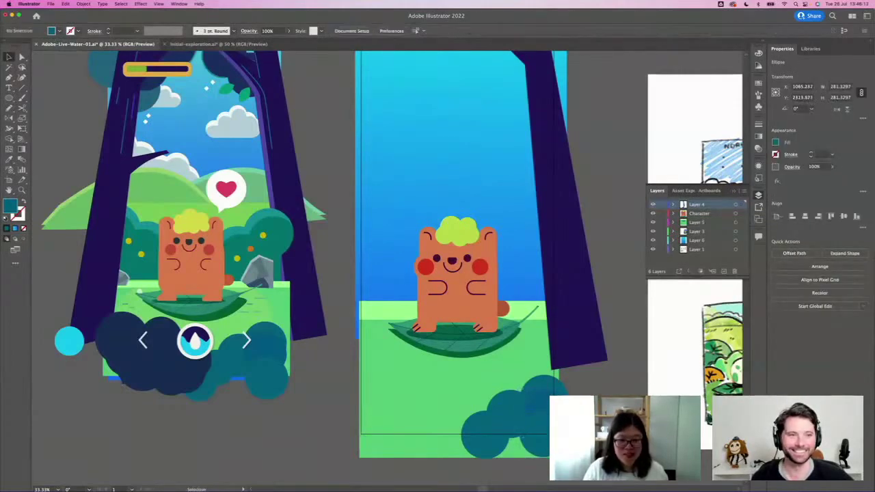
- Copy the bush's leftmost circle to the grass's lower left area and fill the copy with the reference bush's dark navy
drag(485, 433, 413, 432)
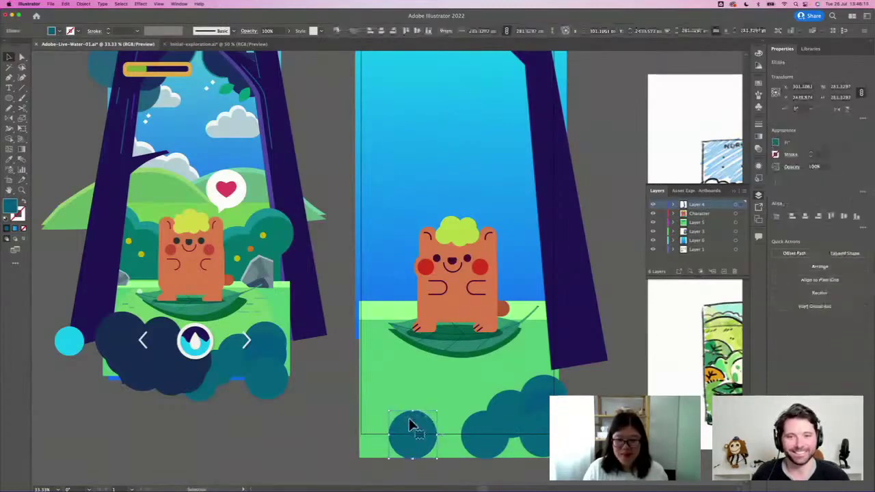
scroll(425, 397, down, 2)
drag(421, 400, 400, 374)
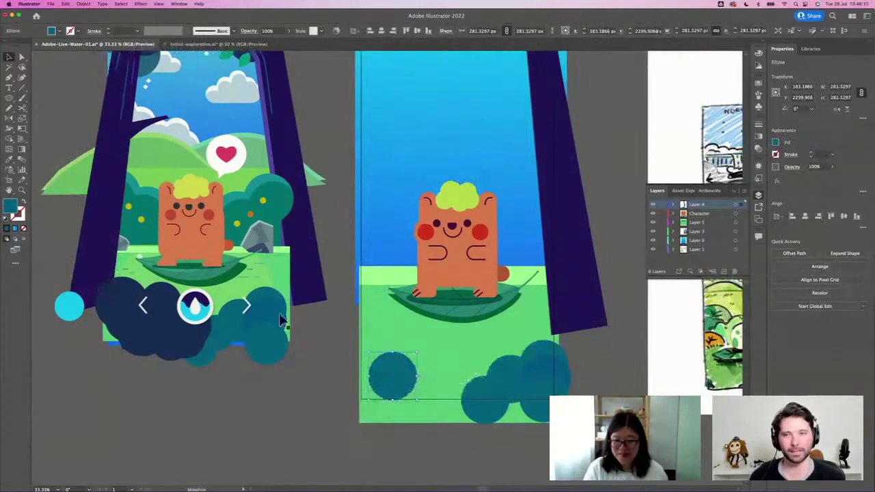
key(i)
click(210, 301)
- Duplicate the navy circle into an overlapping cluster of four circles to form the left foreground bush
key(v)
drag(397, 369, 385, 395)
key(super+z)
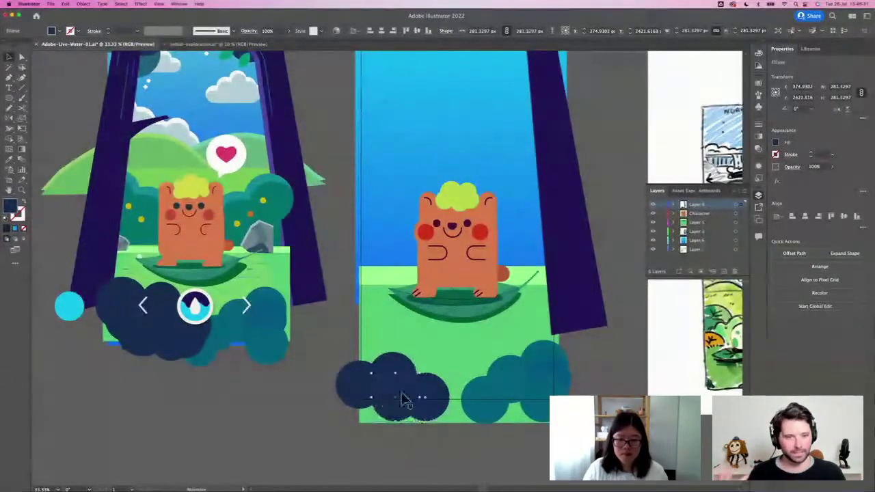
scroll(547, 400, up, 2)
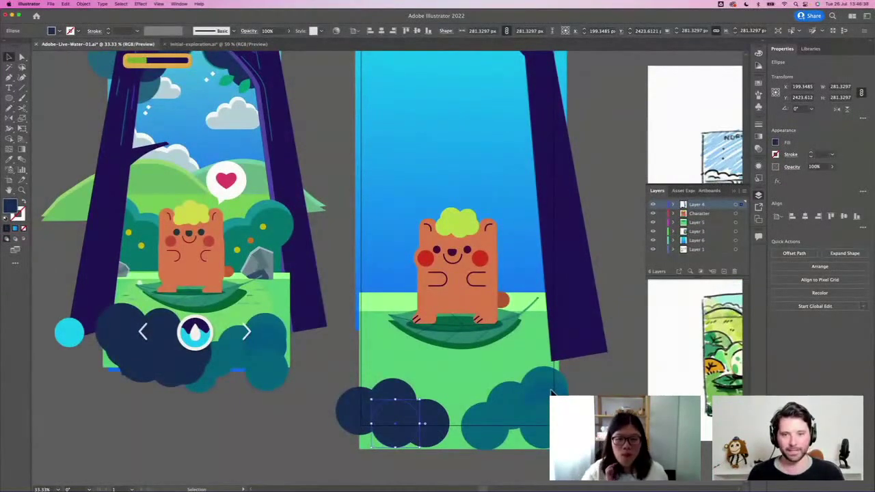
scroll(553, 394, up, 1)
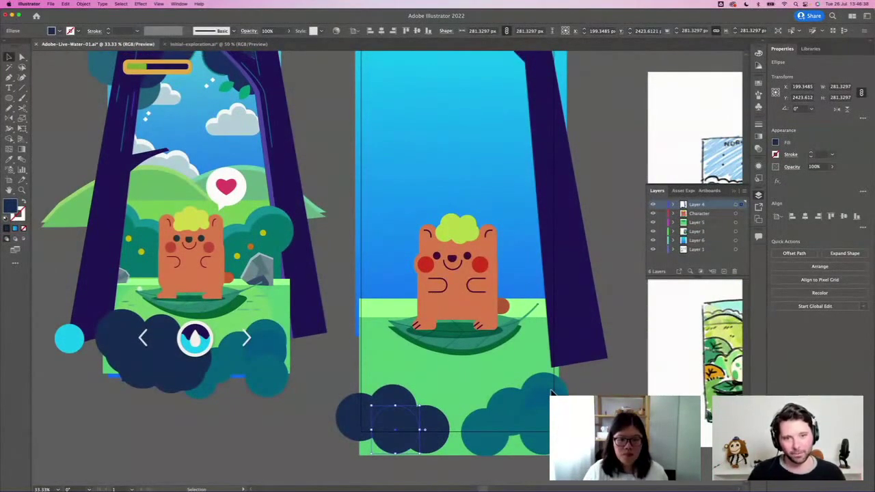
scroll(552, 393, up, 3)
scroll(540, 391, right, 2)
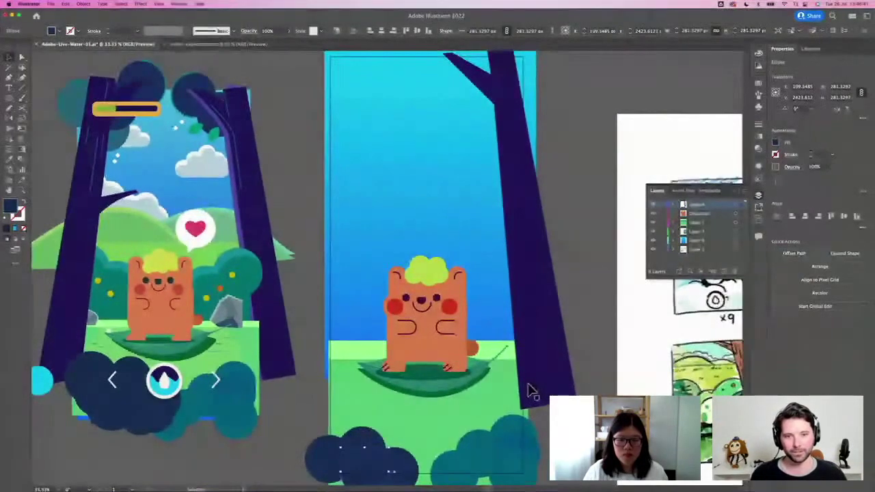
- Draw a dark navy circle about 343 px wide over the tip of the upper branch and place it behind the trunk
scroll(521, 392, up, 1)
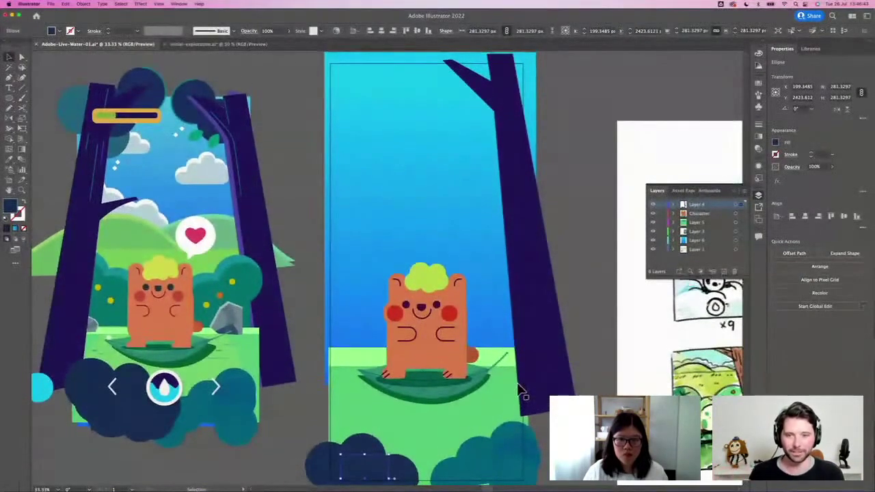
scroll(521, 392, up, 4)
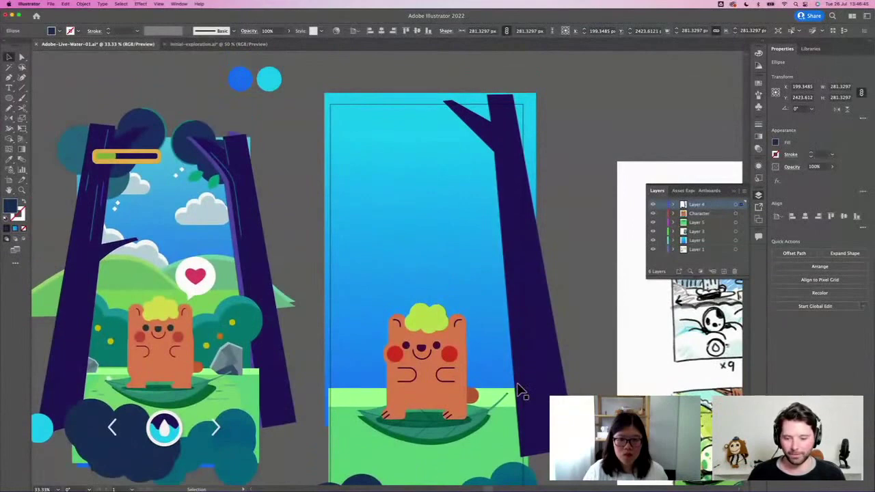
key(l)
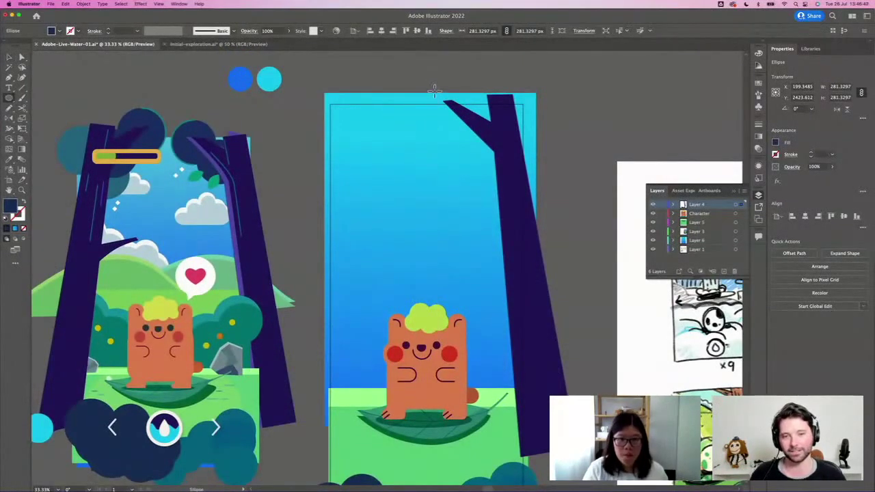
drag(429, 85, 486, 145)
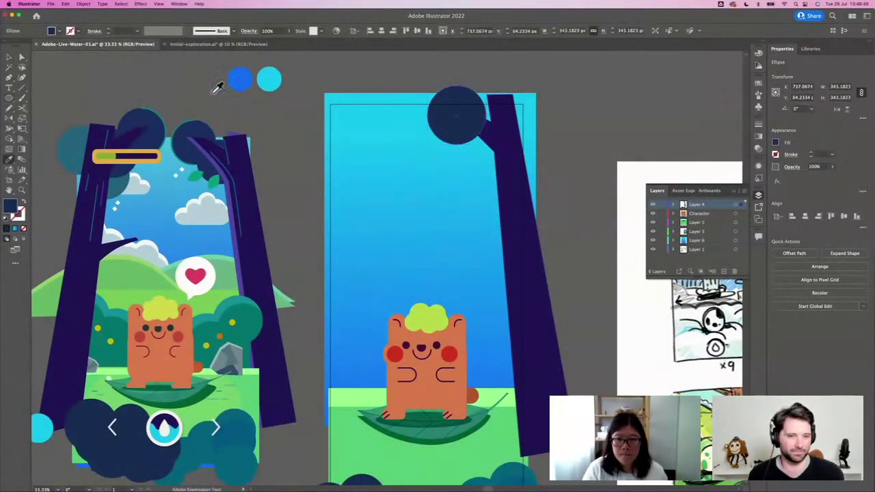
key(v)
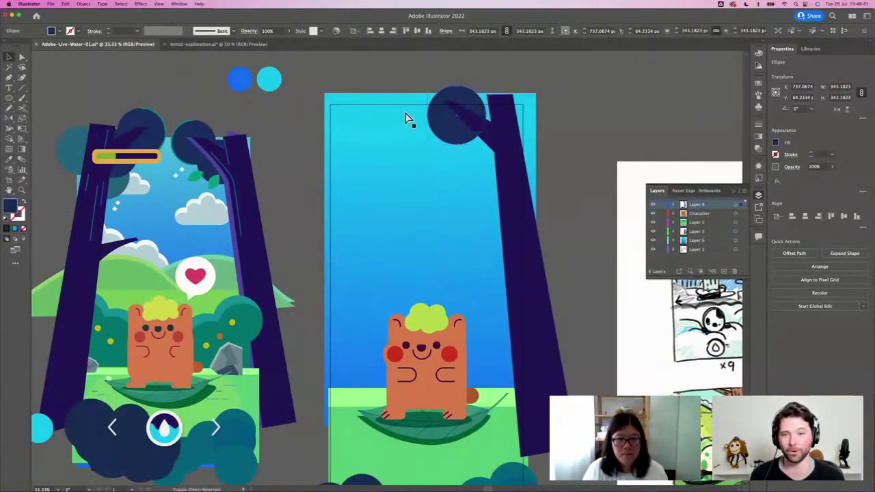
- Duplicate the navy circle into an overlapping cluster of four foliage circles behind the top of the trunk and branch
drag(439, 129, 472, 157)
key(ctrl+z)
click(479, 96)
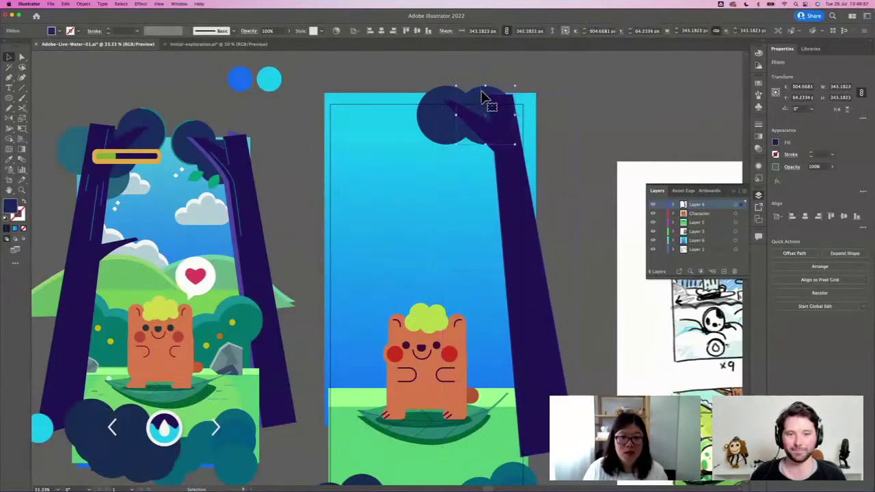
mouse_move(479, 98)
mouse_down()
mouse_move(483, 116)
mouse_move(480, 109)
mouse_up()
click(525, 112)
click(487, 105)
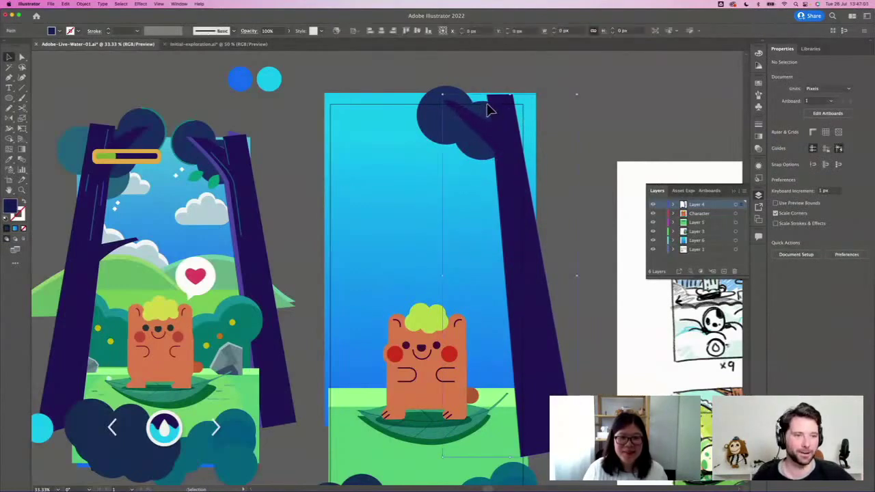
click(481, 106)
drag(480, 109, 545, 121)
mouse_move(470, 152)
mouse_down()
mouse_move(469, 164)
mouse_move(473, 137)
mouse_up()
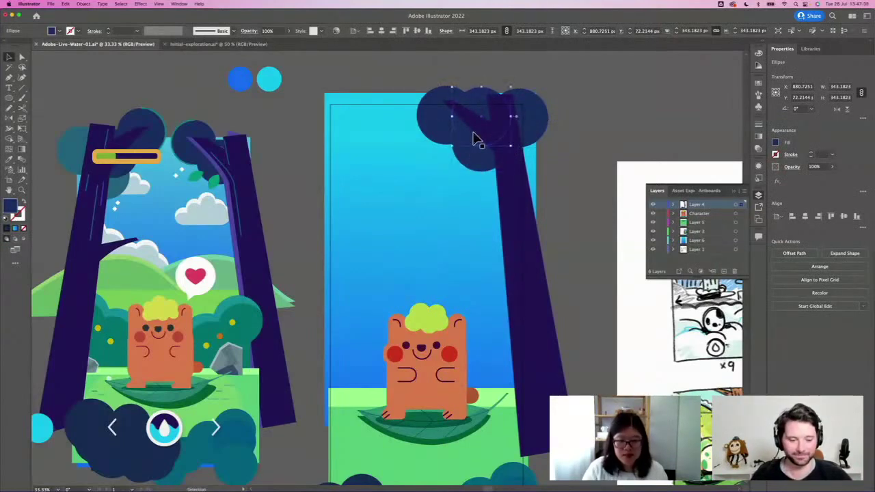
- Fill the treetop's middle circle with the reference leaf's green, shift it to a darker teal green, and deselect it
key(i)
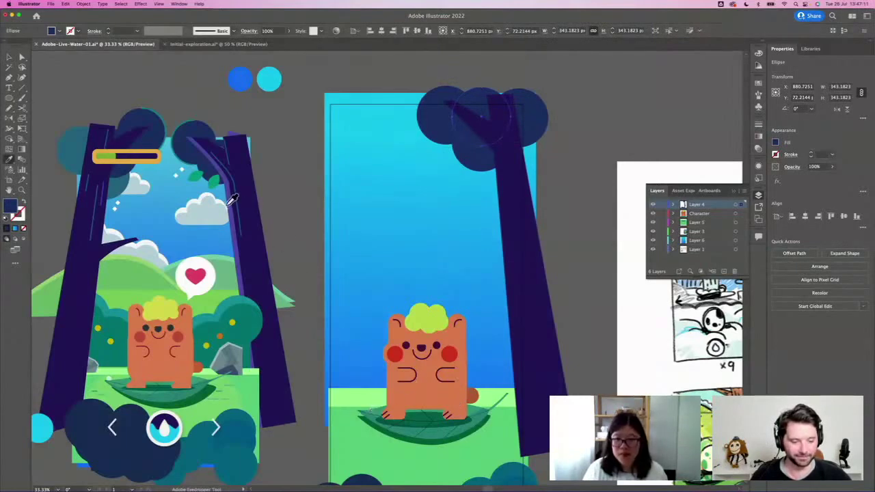
click(219, 178)
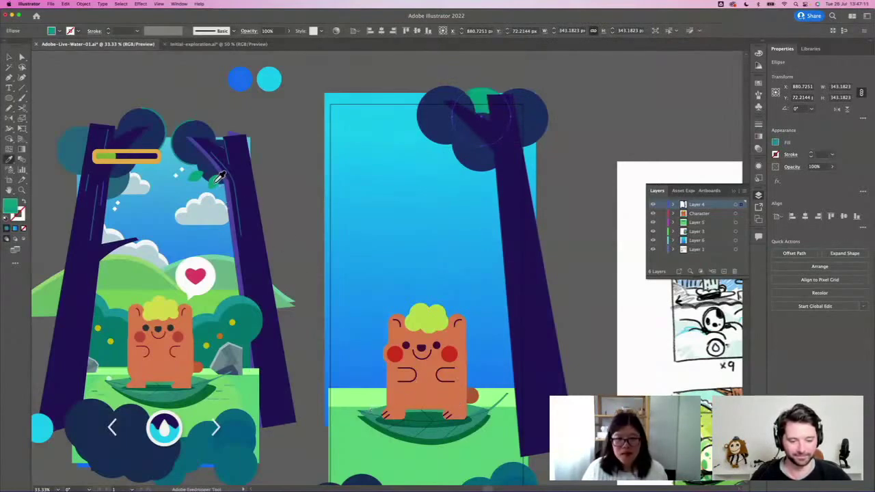
key(v)
double_click(10, 207)
drag(650, 251, 646, 260)
click(623, 260)
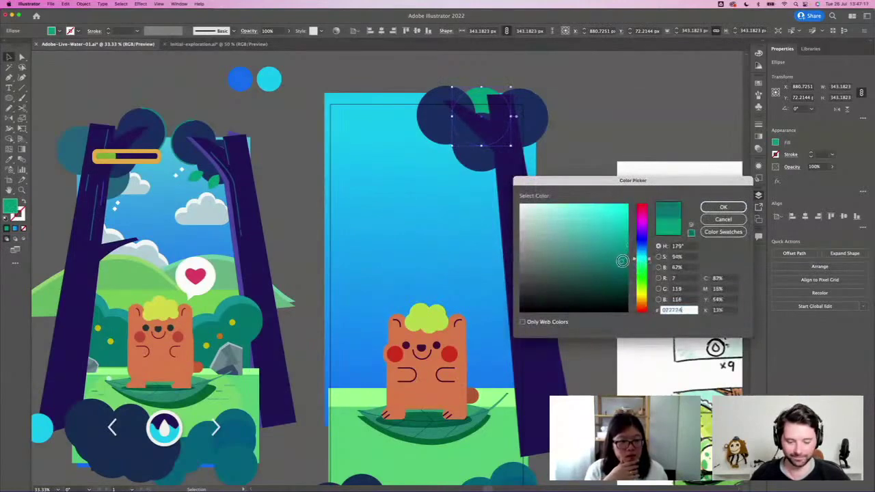
click(724, 206)
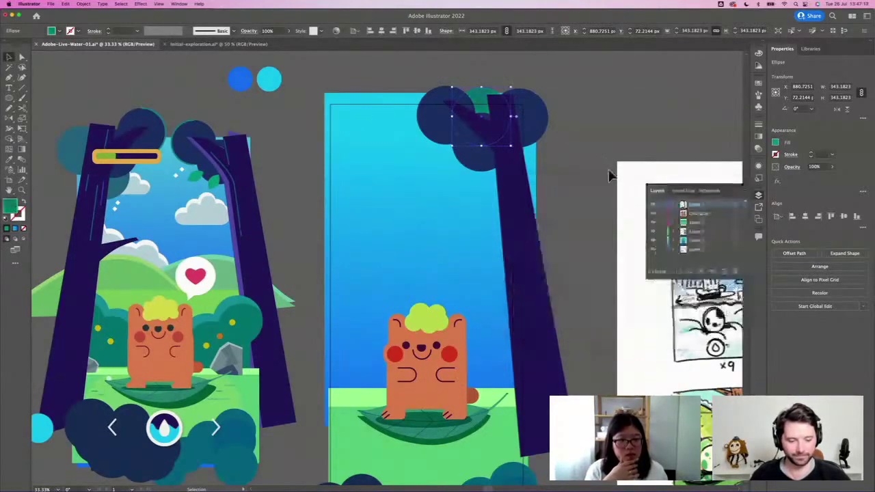
click(549, 171)
scroll(547, 168, up, 2)
scroll(512, 181, right, 2)
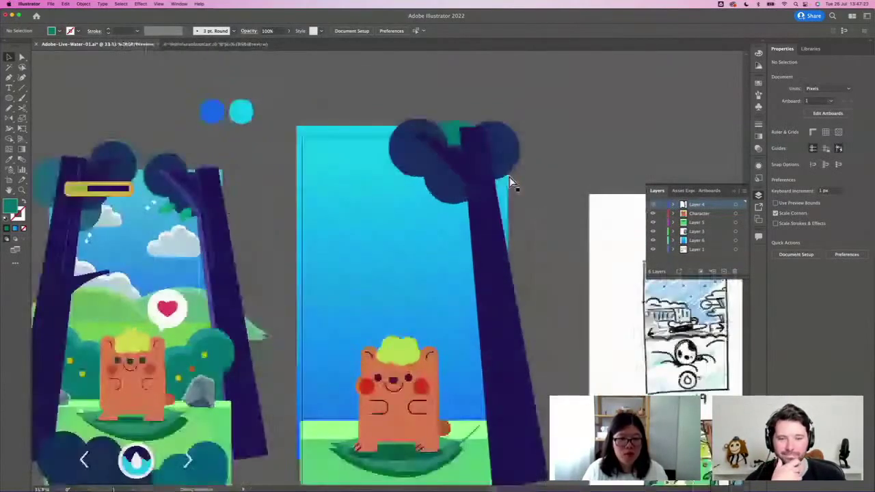
scroll(510, 182, down, 3)
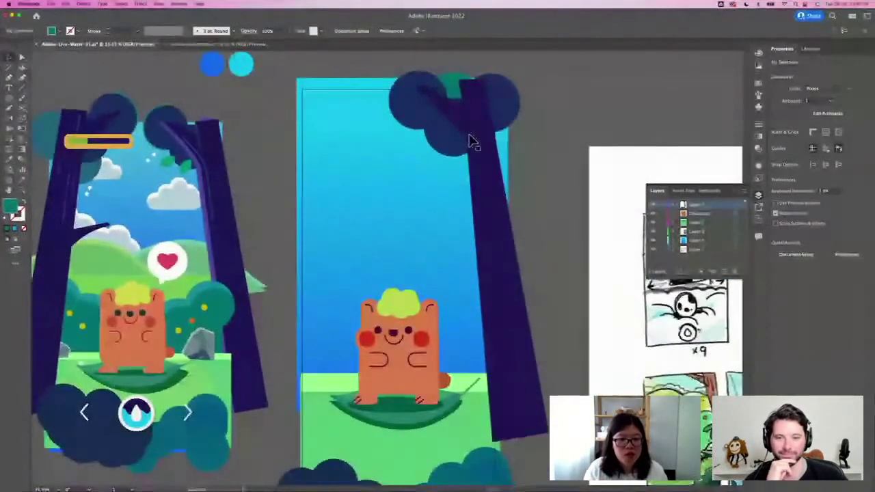
scroll(471, 140, down, 2)
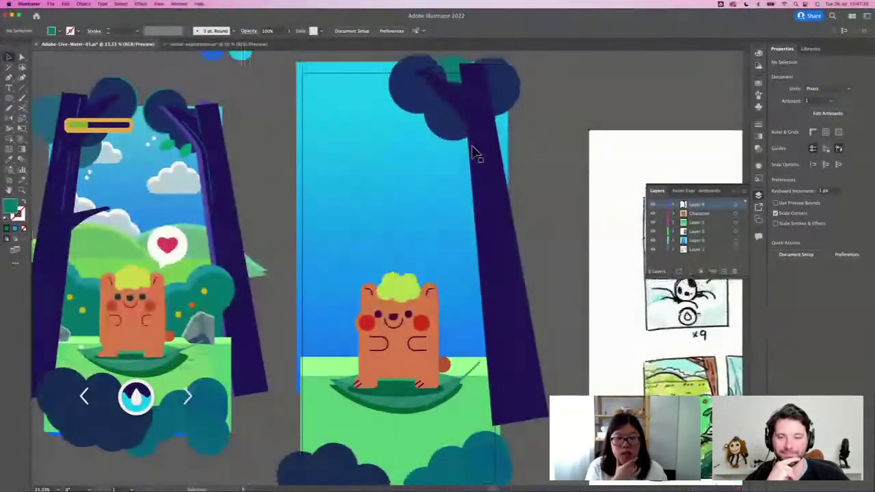
scroll(472, 153, up, 1)
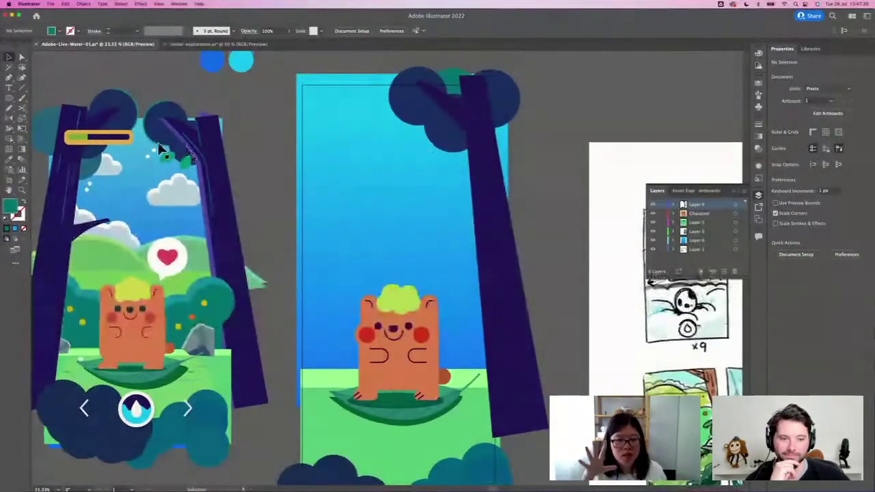
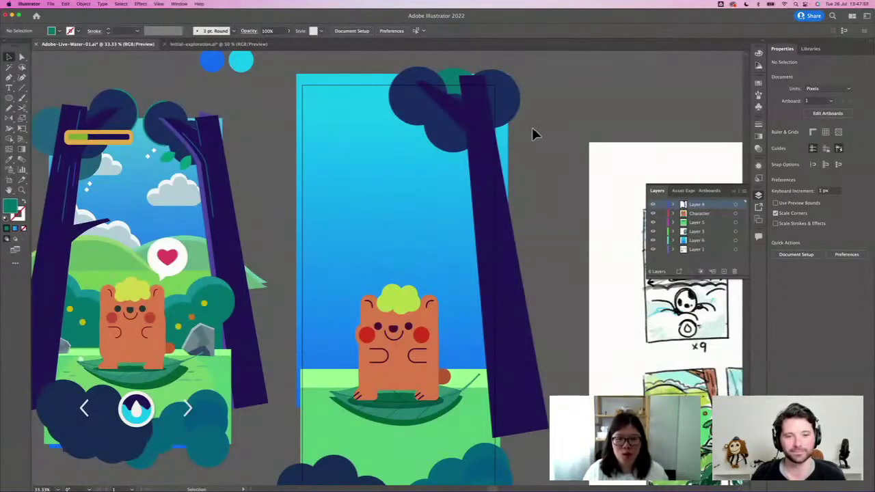
- Duplicate the trunk slightly offset in isolation and fill the back copy with the reference tree's lighter purple as an edge highlight
click(478, 196)
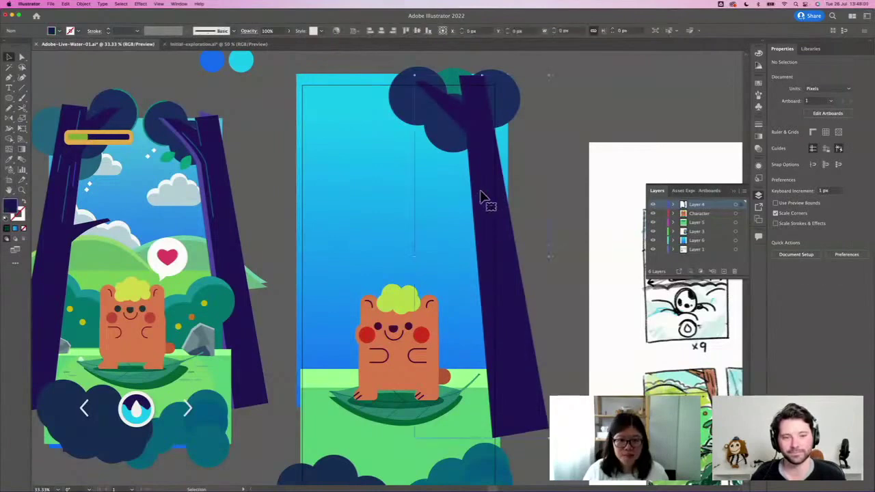
double_click(484, 195)
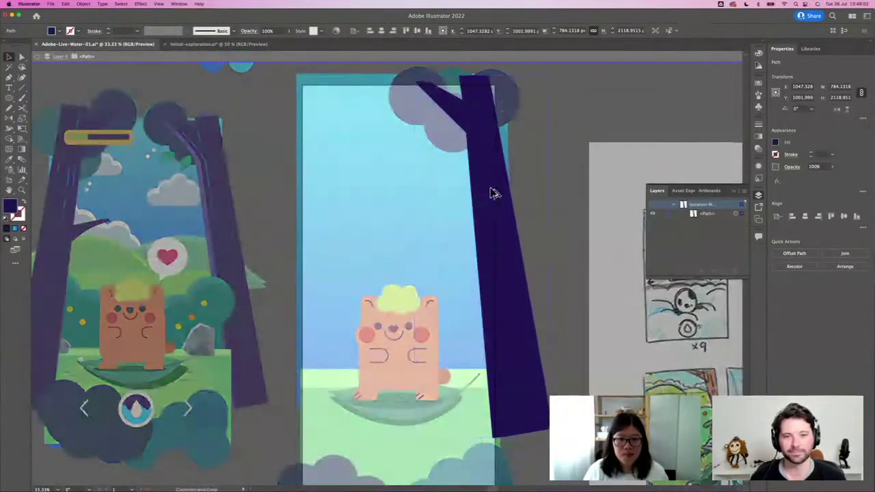
click(494, 195)
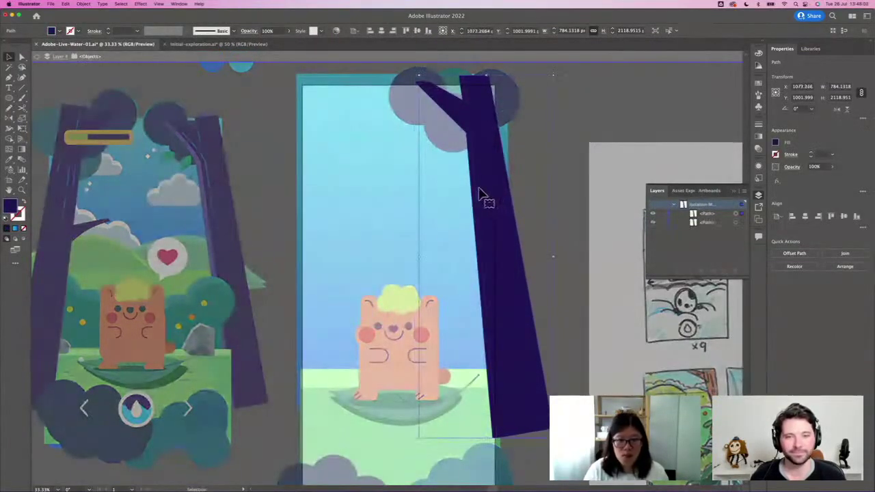
key(i)
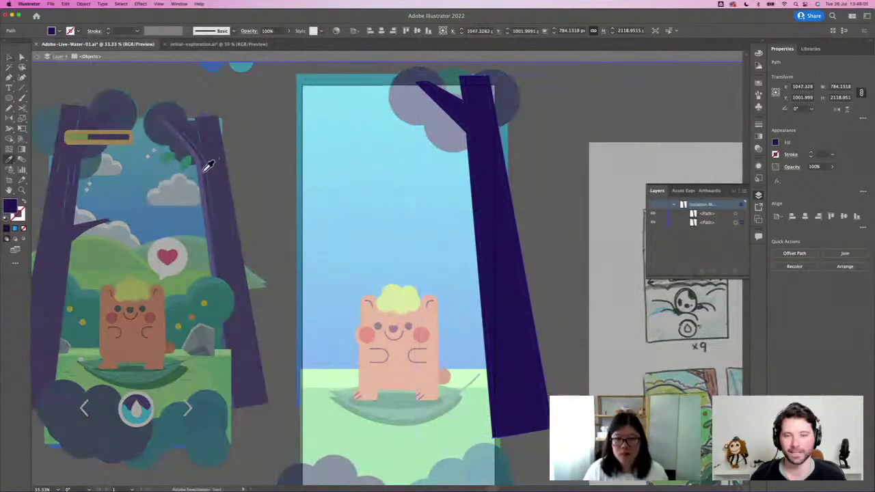
click(215, 172)
key(v)
double_click(510, 141)
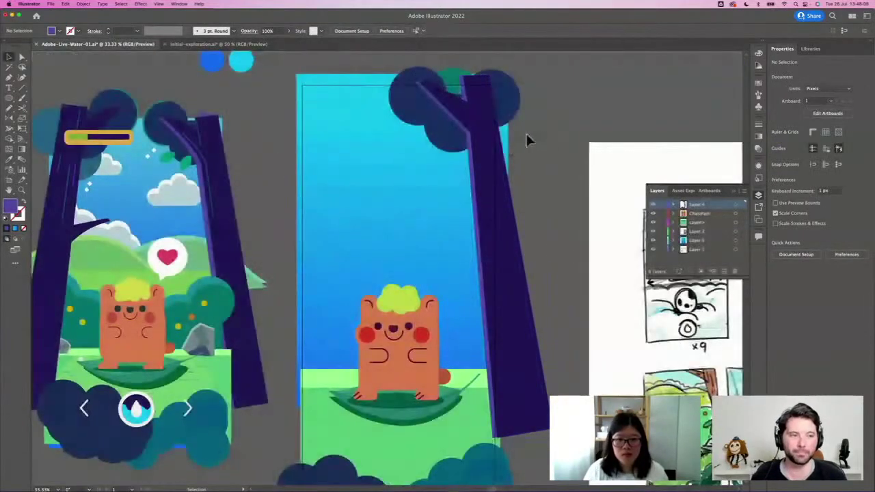
- Move the top corner anchor of the purple highlight shape inward so it tucks behind the dark trunk's top
drag(497, 121, 486, 196)
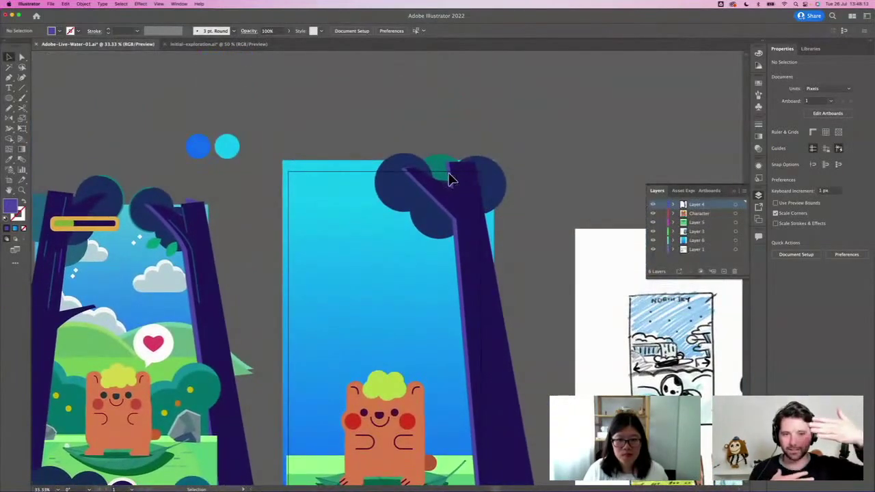
double_click(449, 179)
key(a)
click(448, 165)
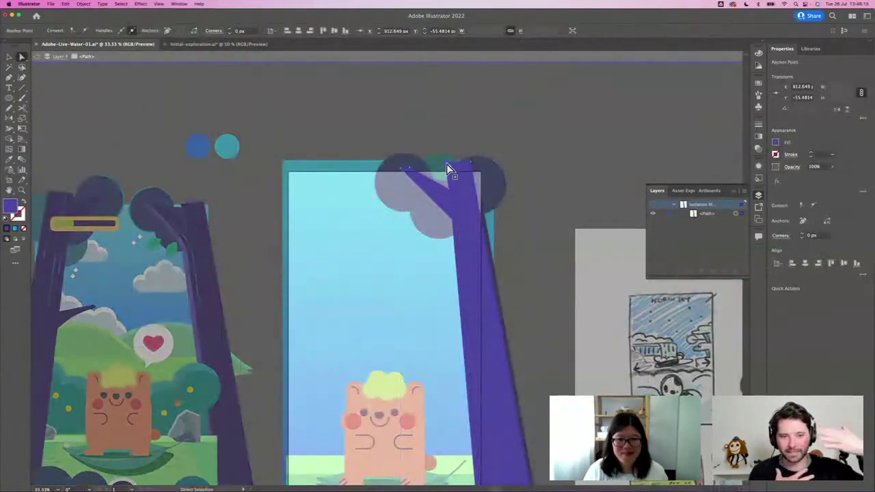
click(456, 164)
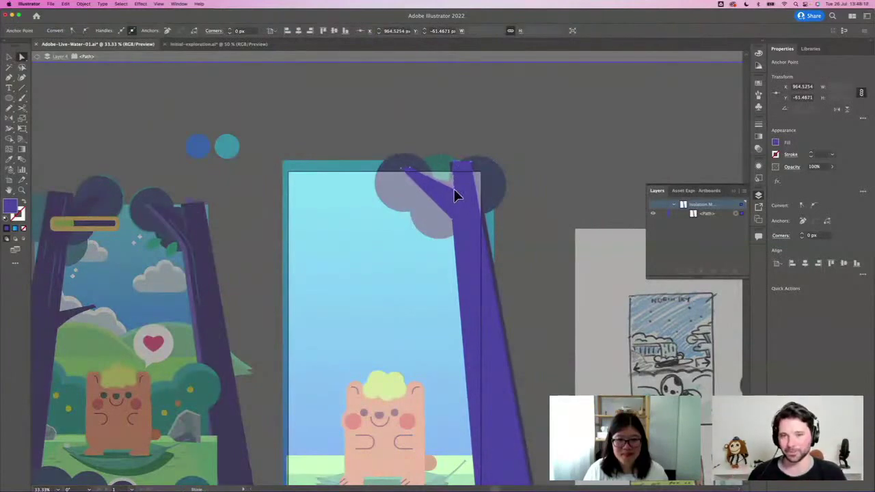
click(501, 183)
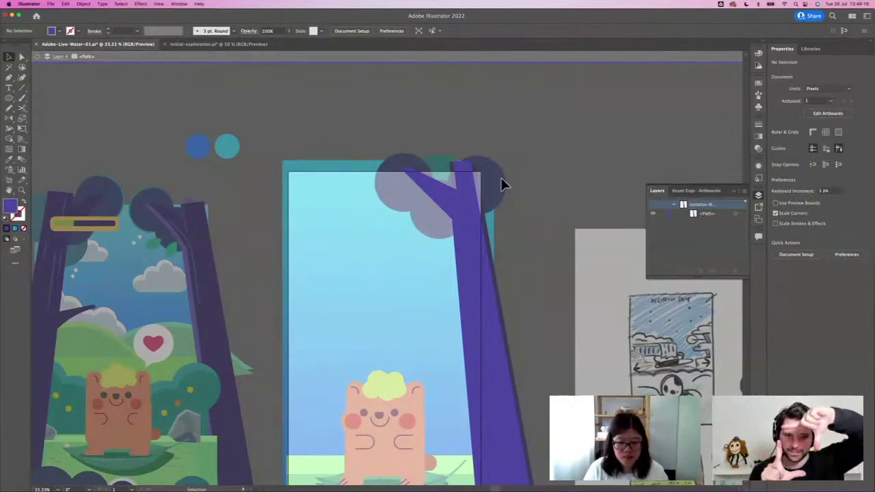
double_click(501, 179)
- Draw a small ellipse about 142 by 81 px below the foliage and convert its side anchors to sharp points for a leaf
drag(497, 204, 531, 150)
scroll(527, 148, up, 1)
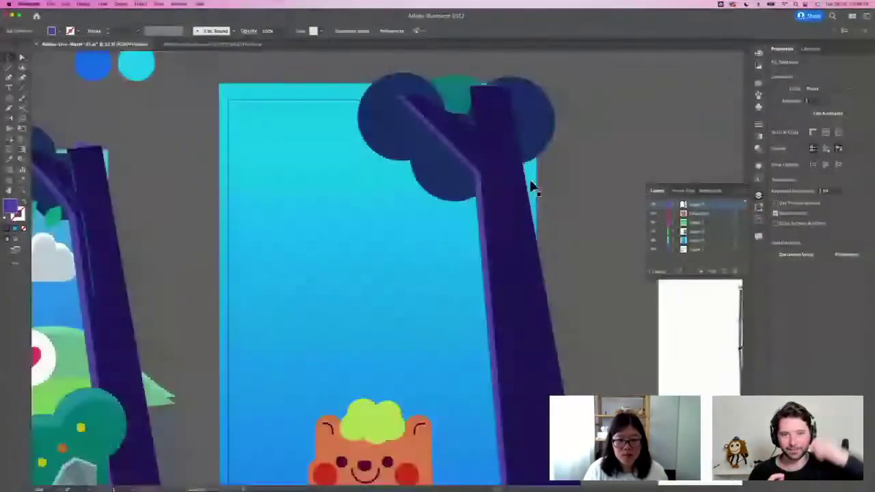
drag(403, 179, 427, 193)
key(a)
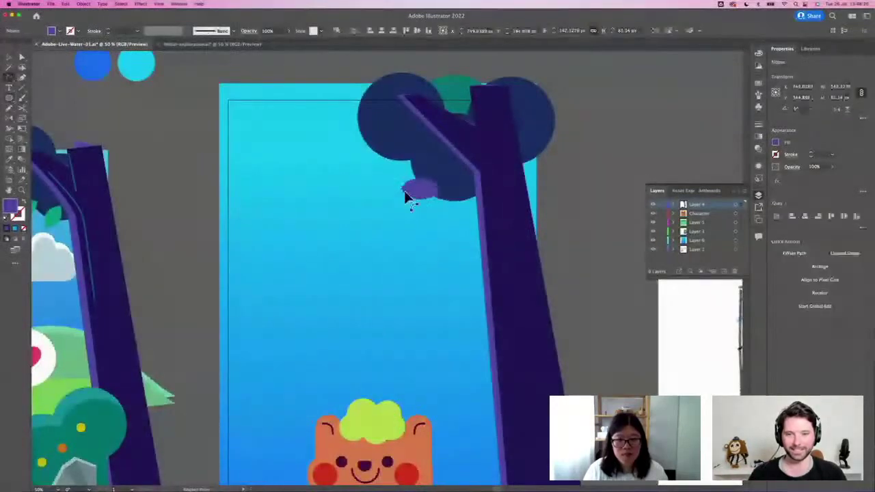
click(408, 196)
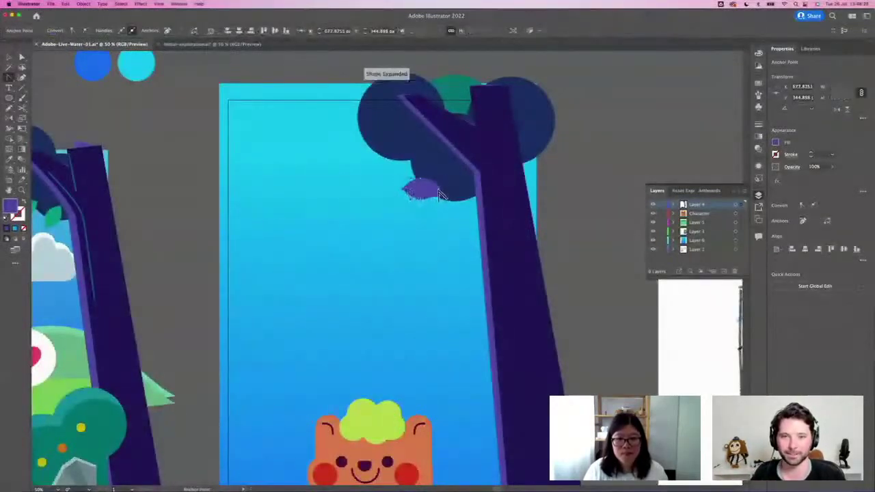
- Rotate the whole leaf counterclockwise by about 40° and fill it with the teal green of the treetop's middle circle
key(e)
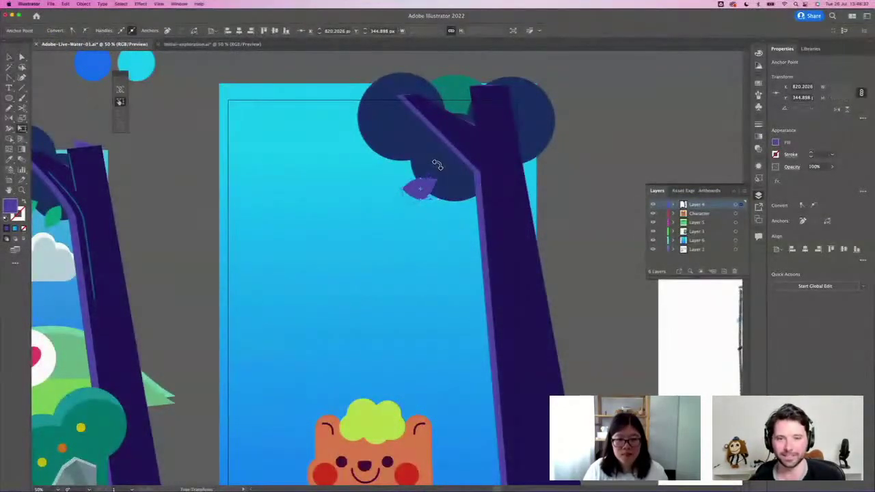
key(super+z)
key(v)
click(573, 194)
click(432, 191)
key(e)
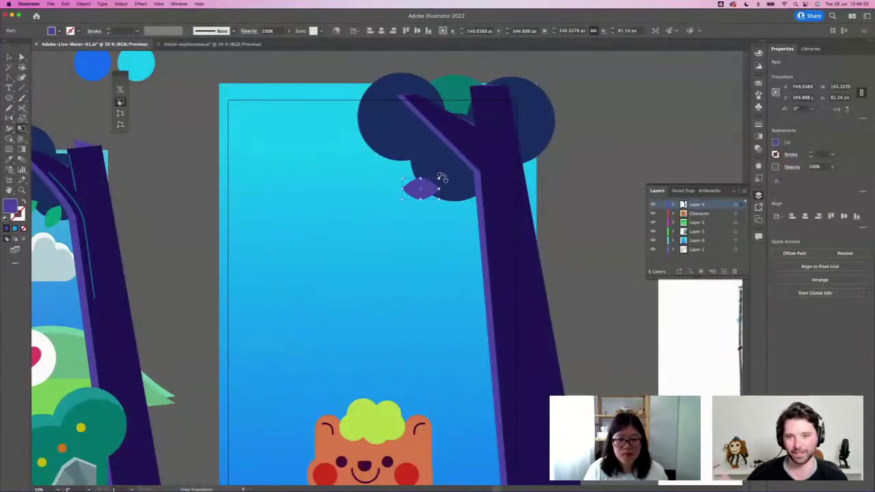
drag(441, 172, 433, 163)
key(i)
click(462, 70)
key(v)
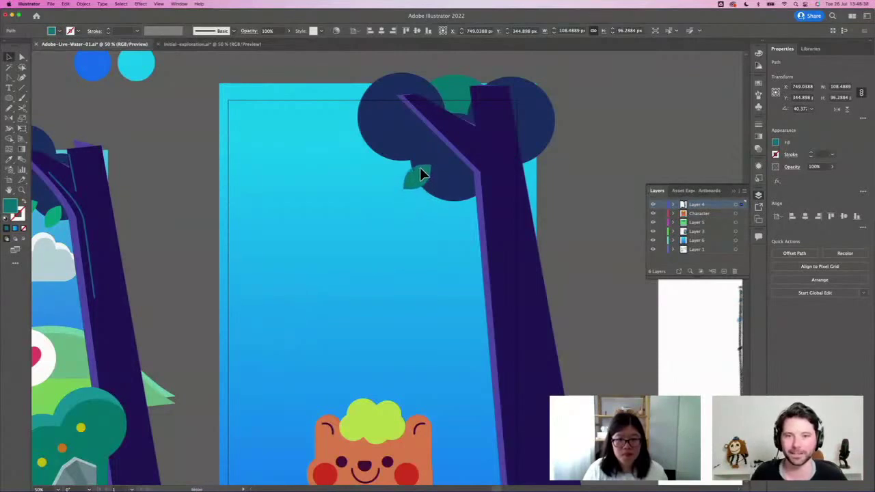
- Place a steeper-angled copy of the leaf nearer the trunk and fill both leaves with the reference leaf's green
drag(422, 176, 468, 172)
key(v)
shift+click(413, 183)
key(i)
click(56, 216)
key(v)
click(227, 227)
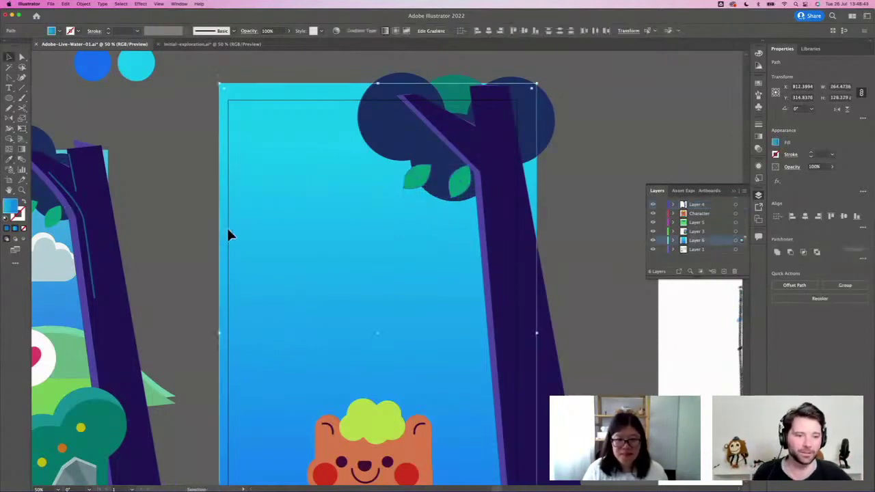
click(578, 178)
scroll(578, 179, down, 5)
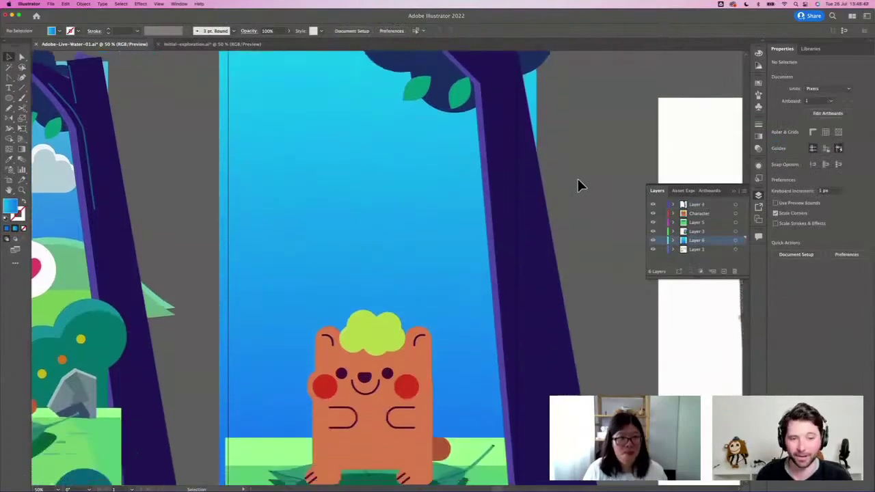
key(super+minus)
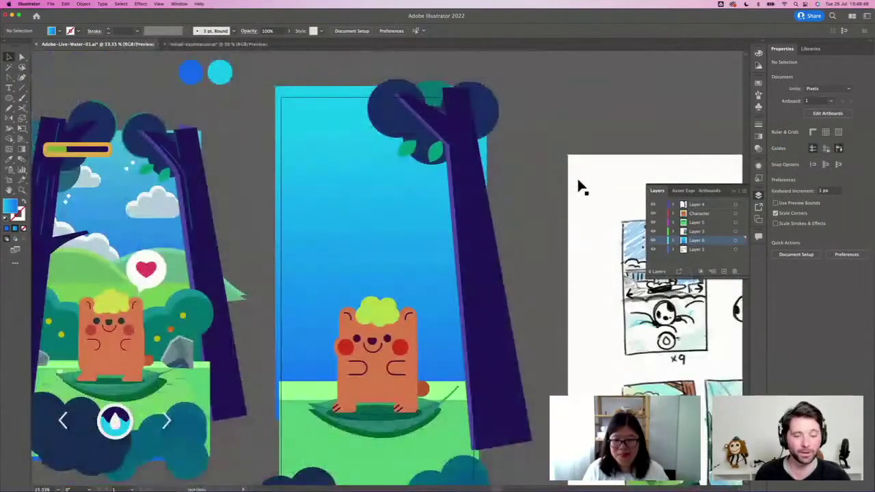
- Hide the Character layer, lock the gradient sky layer, and make Layer 3 the active layer
scroll(574, 185, down, 3)
key(super+plus)
key(super+minus)
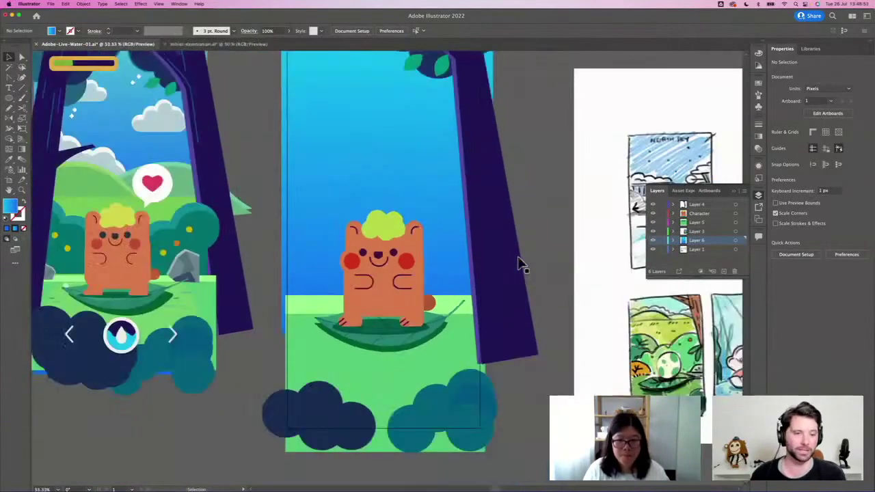
click(652, 214)
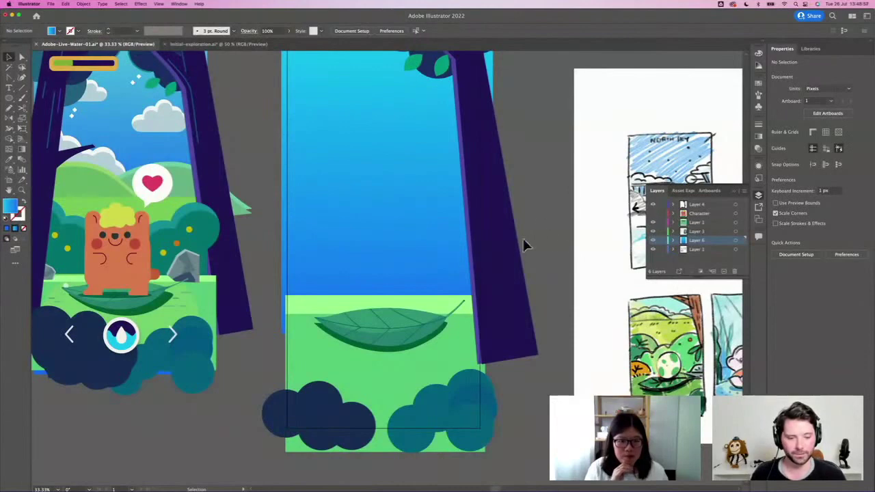
click(662, 240)
click(697, 233)
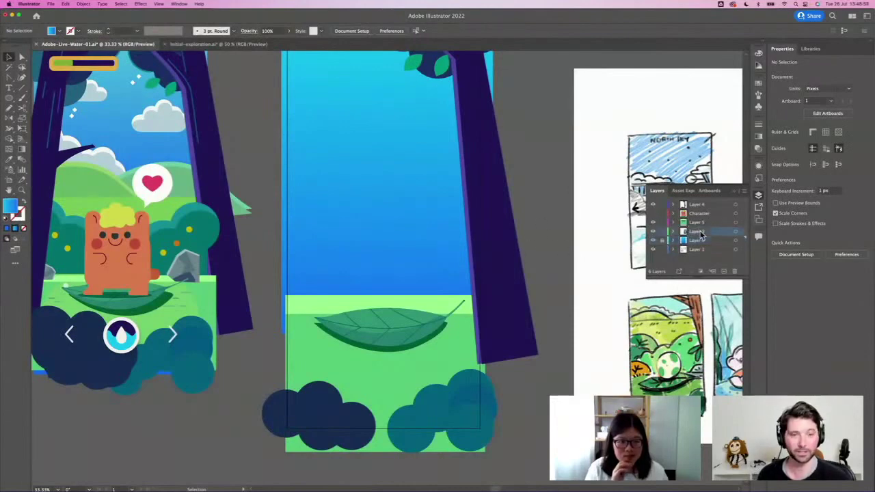
click(653, 232)
click(653, 232)
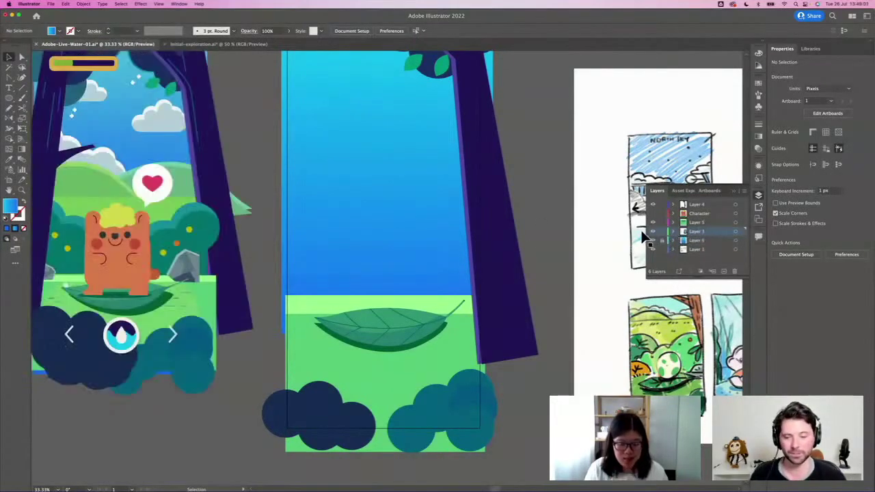
- Draw a rectangle about 630 by 317 px beside the trunk above the grass and fill it with the reference bush's teal
key(m)
drag(369, 257, 476, 308)
key(i)
click(171, 219)
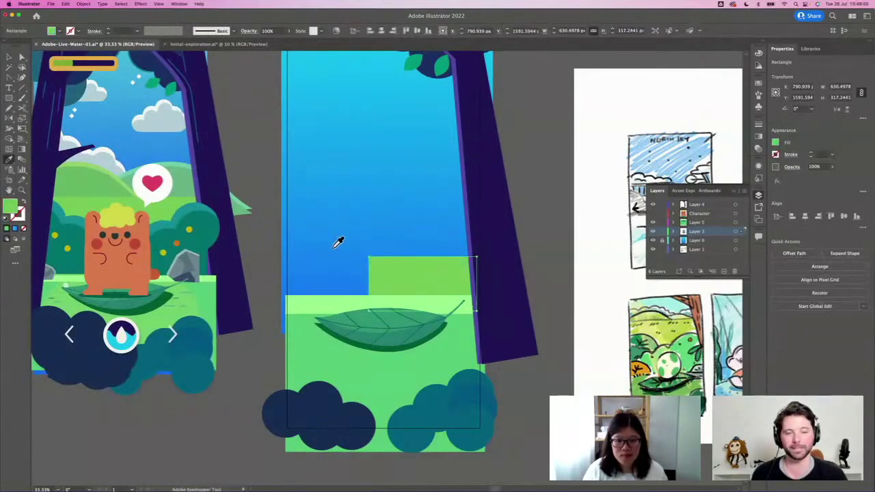
click(195, 202)
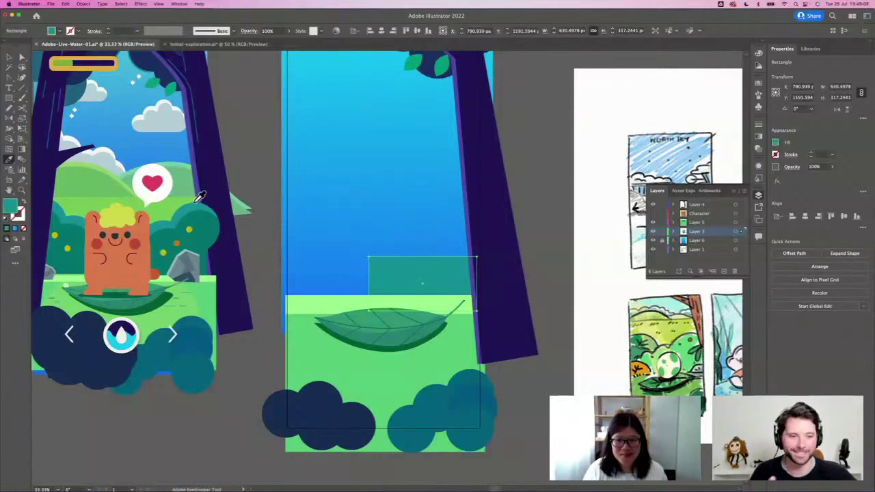
- Round the upper corners of the teal rectangle and try adding an offset copy of it
key(a)
drag(382, 272, 396, 278)
key(v)
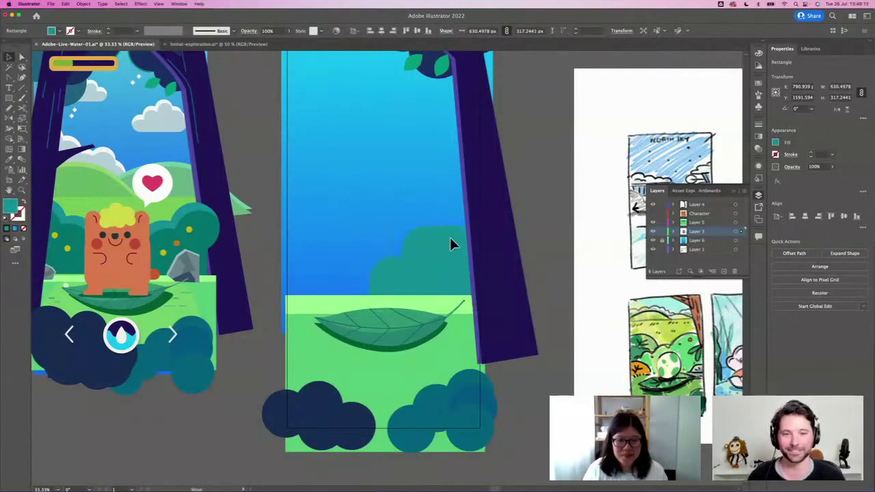
click(450, 244)
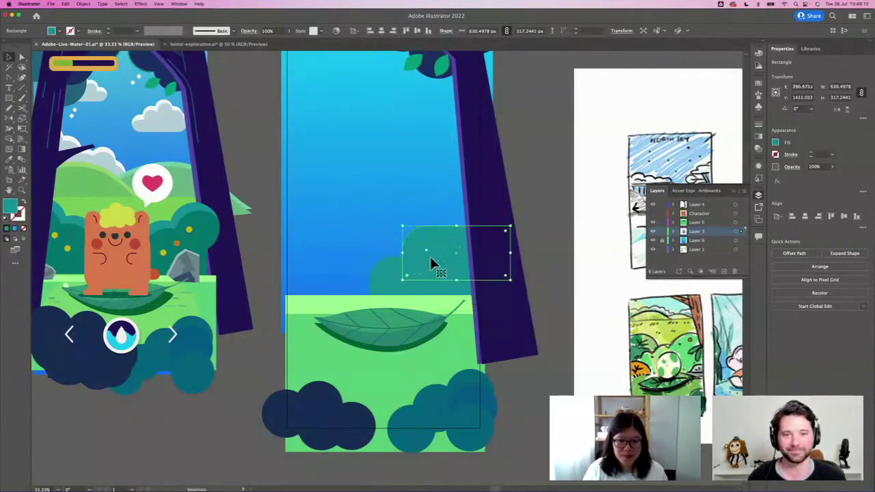
click(506, 246)
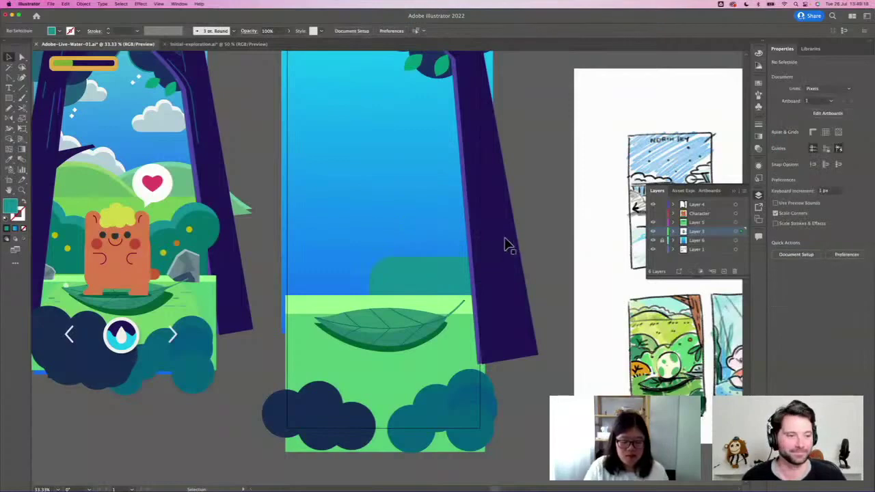
- Add two overlapping teal circles along the upper edge of the rounded rectangle to give the bush a puffy outline
key(l)
drag(391, 239, 453, 237)
key(v)
click(561, 254)
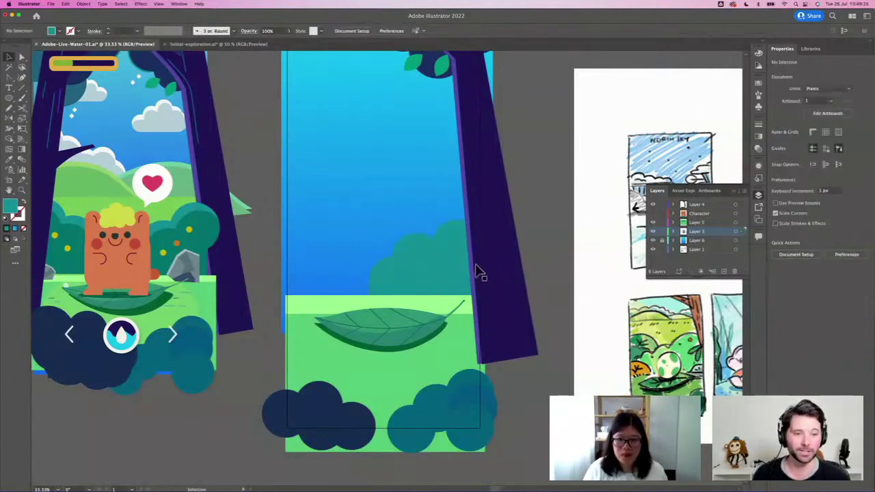
- Place a slightly lower copy of the teal bush over the original and fill it with the reference bush's darker green
scroll(469, 274, left, 2)
click(482, 284)
drag(486, 280, 346, 283)
key(super+z)
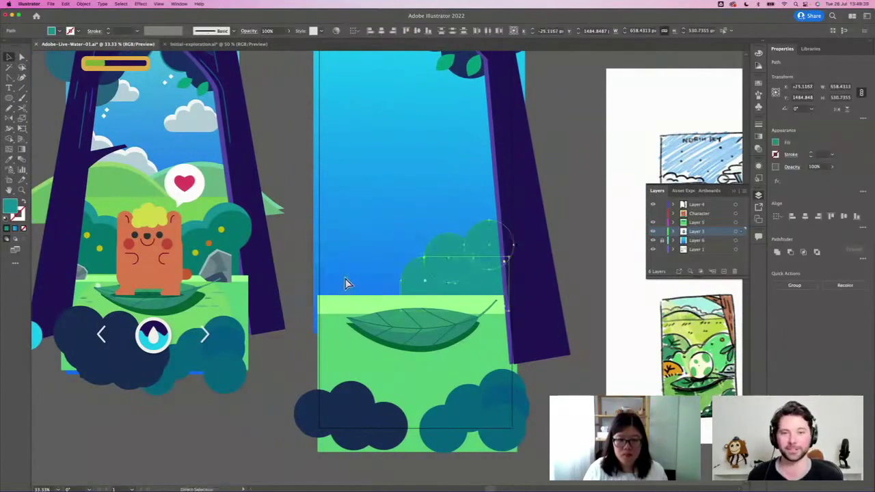
drag(461, 251, 463, 264)
key(i)
click(236, 242)
key(v)
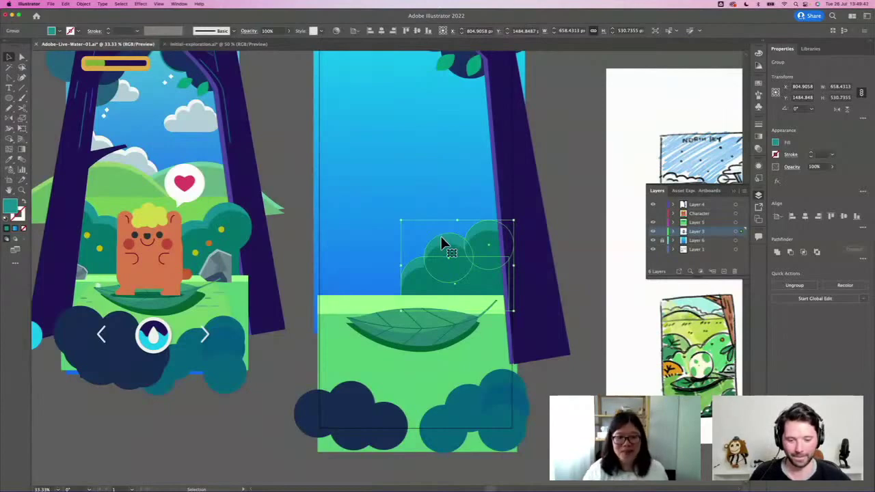
- Create a new layer above the sky layer and draw a rectangle about 1393 by 712 px across the scene behind the bush
click(569, 241)
click(691, 243)
click(724, 271)
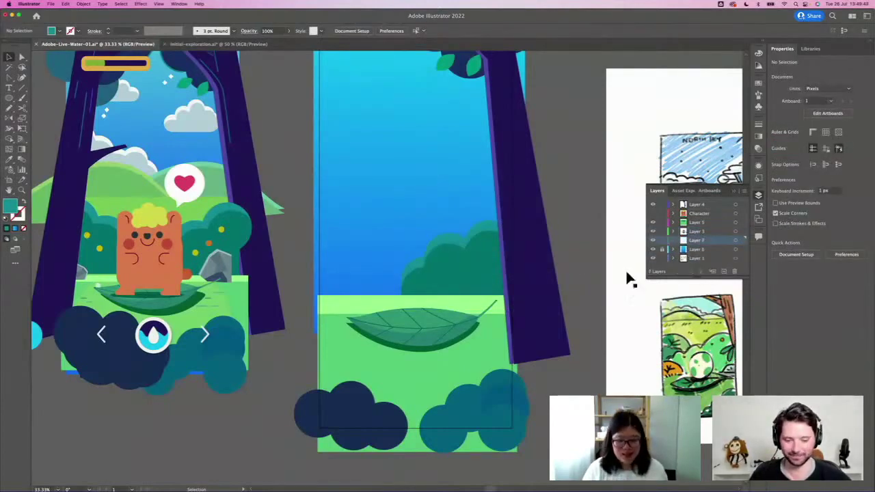
key(m)
drag(298, 213, 537, 335)
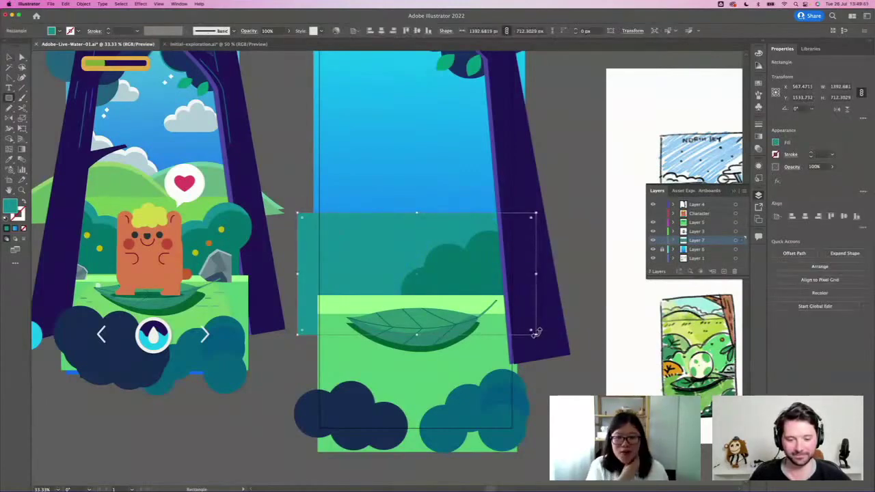
- Pull the rectangle's left edge in to the sky's edge and fill it with the light green of the reference's background field
scroll(537, 334, up, 2)
key(v)
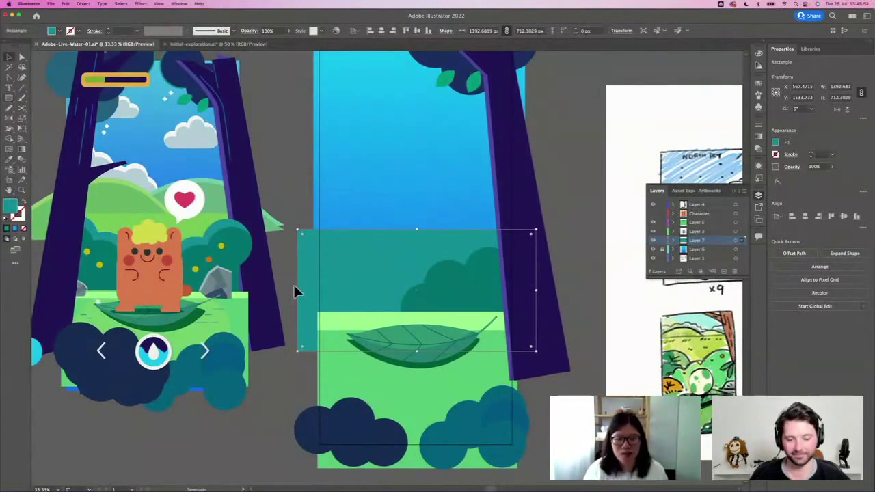
drag(298, 292, 314, 292)
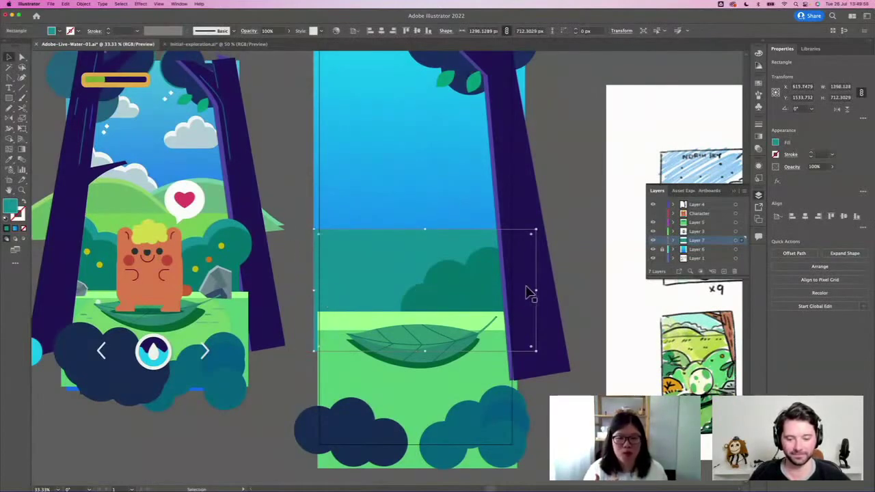
key(i)
click(201, 221)
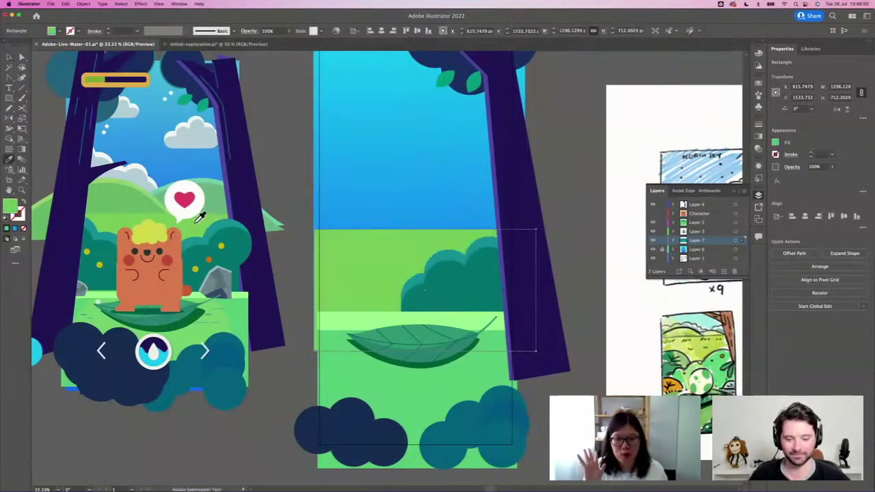
key(v)
click(560, 256)
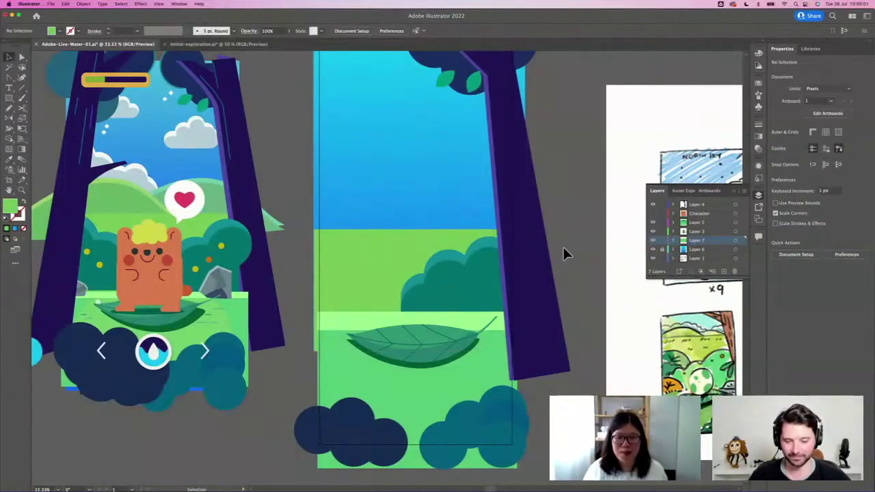
- Select the light and dark shapes of the midground bush and group them together
scroll(560, 253, down, 3)
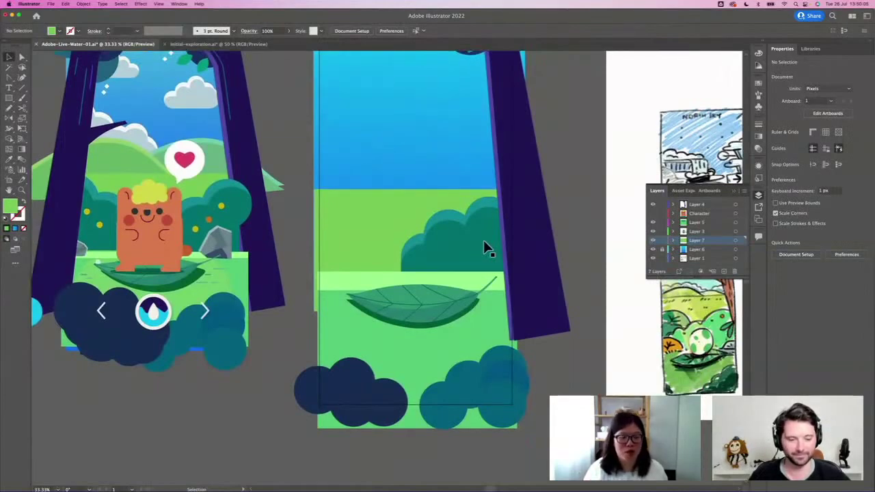
scroll(484, 246, up, 3)
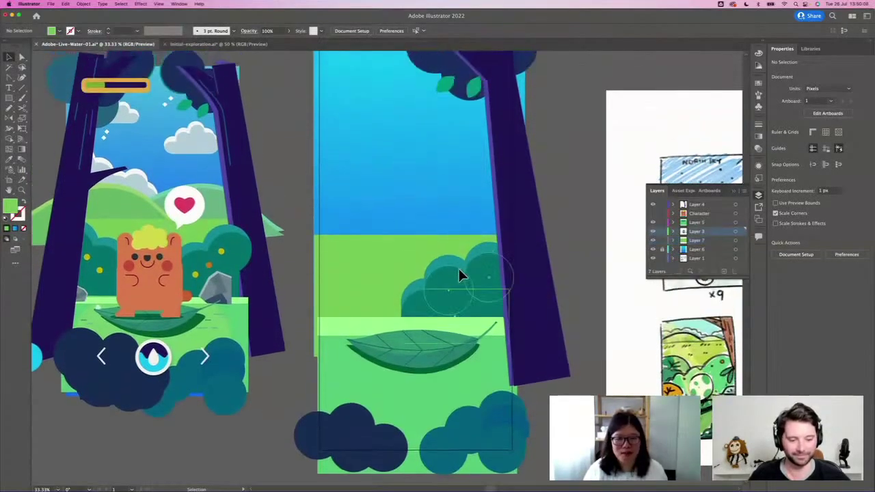
click(460, 268)
click(457, 257)
shift+click(482, 269)
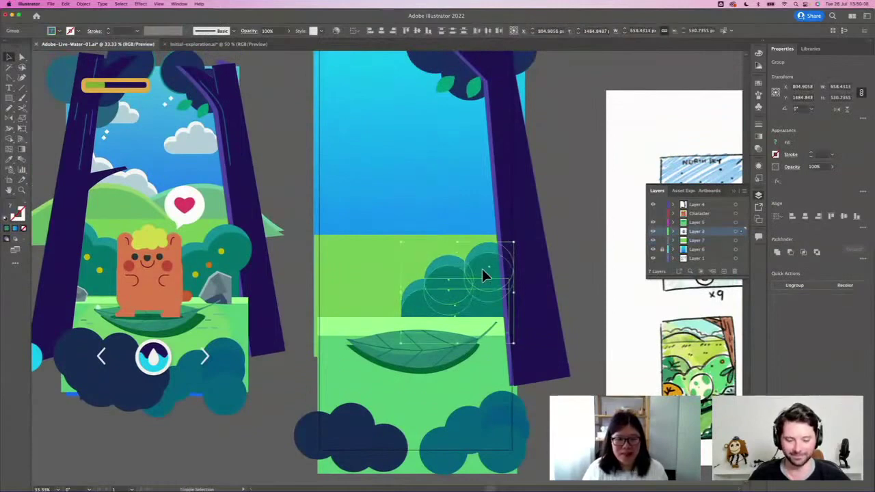
scroll(565, 266, down, 3)
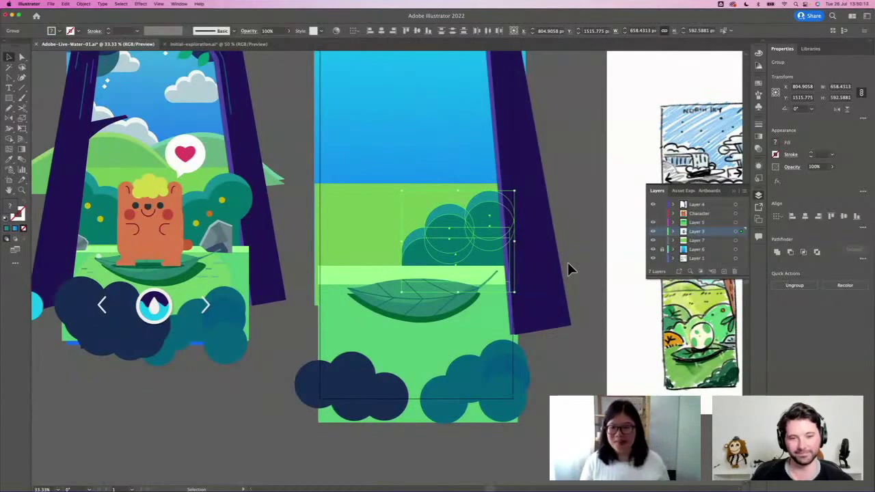
key(super+g)
- Duplicate the grouped bush to the left side of the scene and mirror the copy horizontally
drag(478, 250, 374, 242)
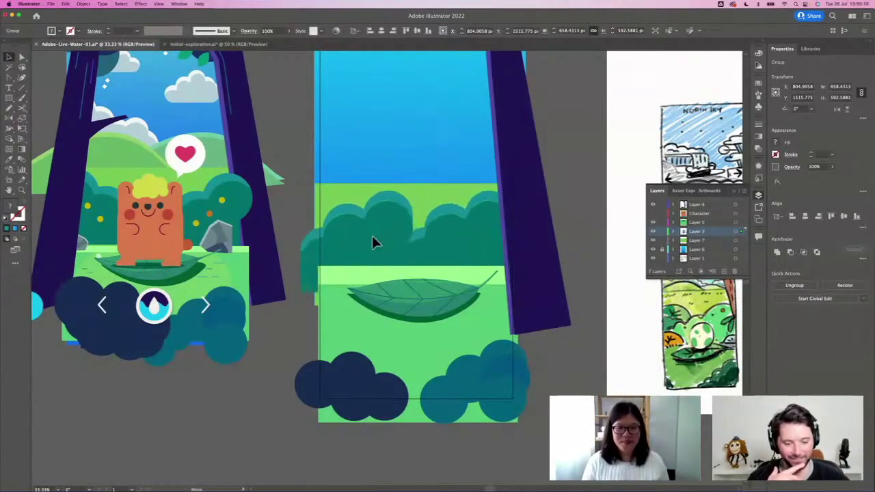
click(836, 110)
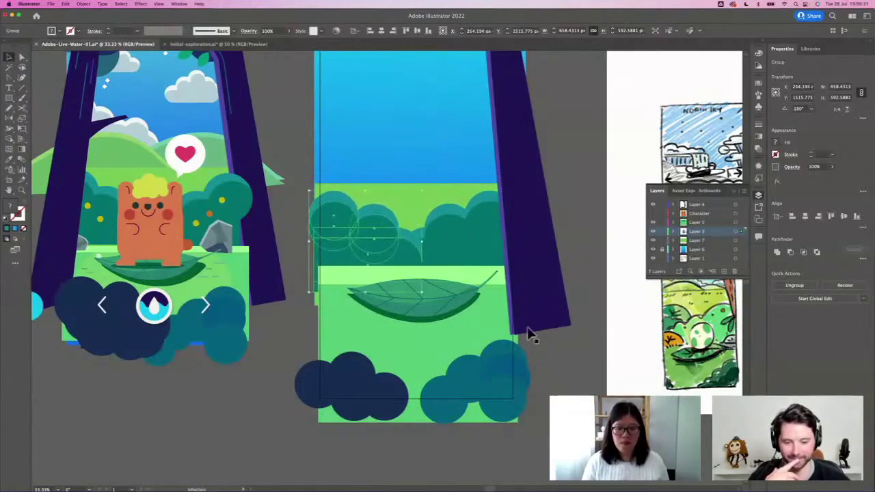
click(555, 337)
- Enlarge the navy foreground bush until it overlaps the edge of the teal foreground bush
click(381, 392)
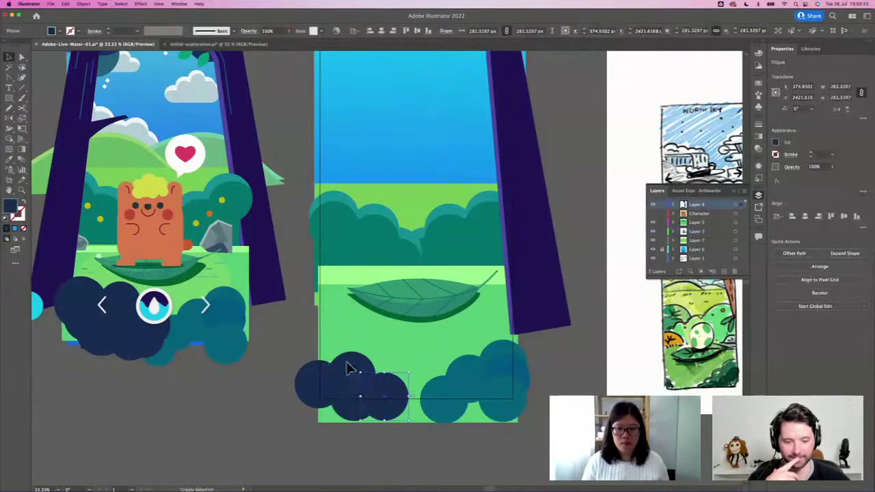
key(e)
drag(406, 352, 436, 345)
key(v)
click(551, 344)
drag(541, 322, 545, 348)
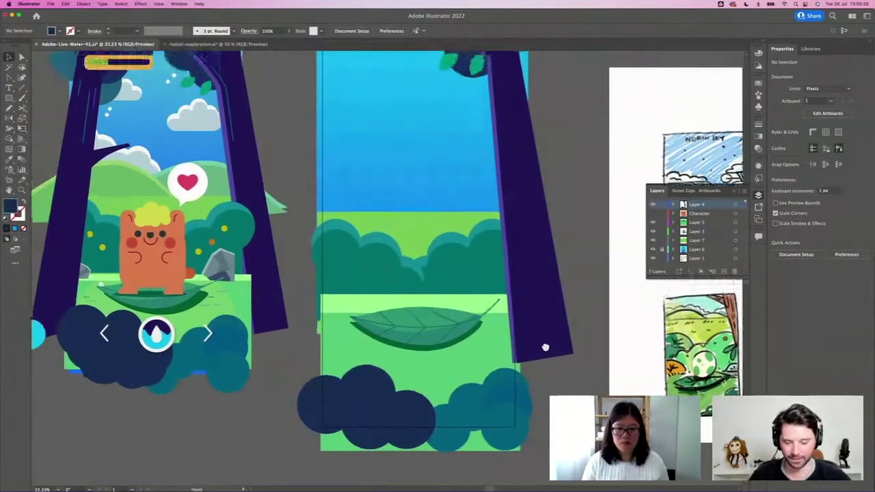
- Recolor the front shape of the right midground bush to the darker green #006059
double_click(435, 271)
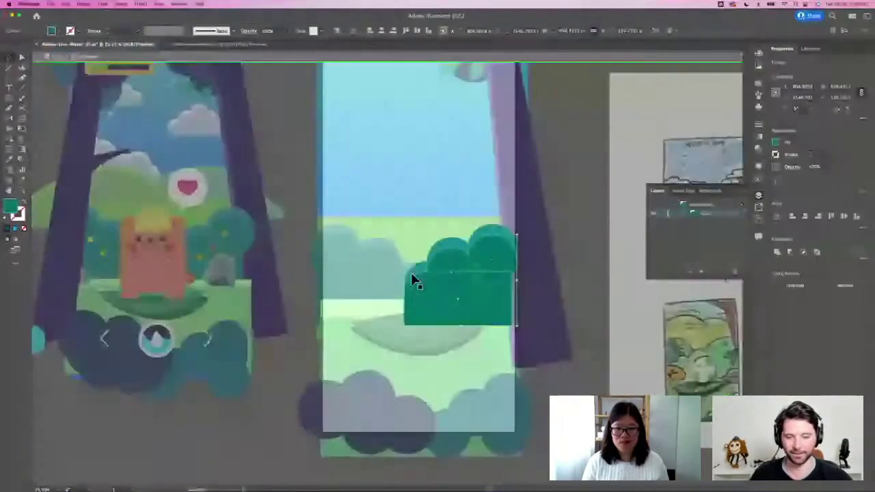
double_click(12, 207)
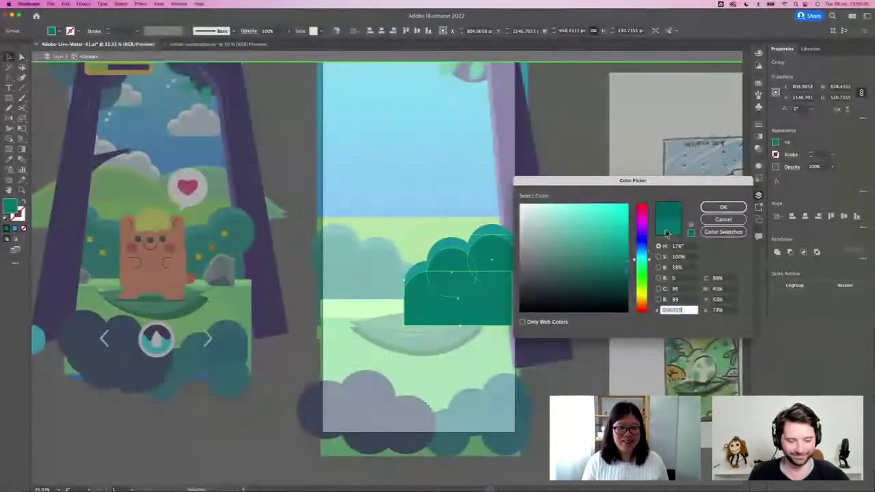
click(723, 206)
double_click(563, 202)
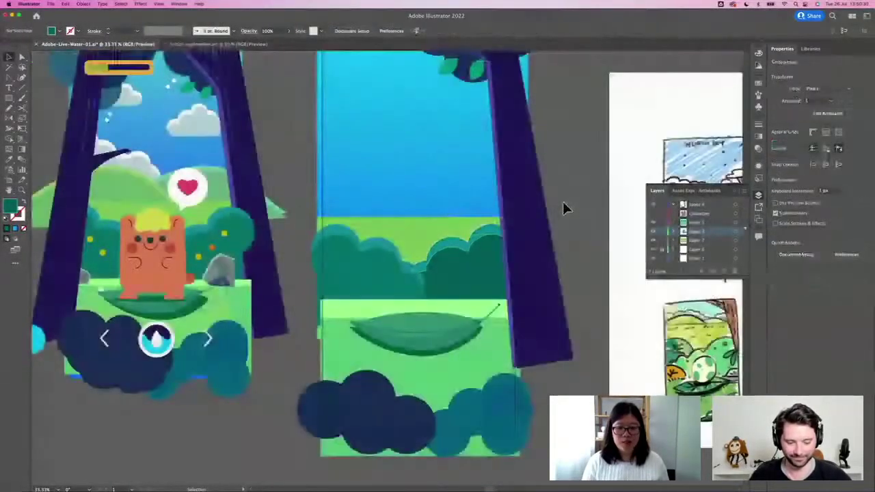
- Isolate the right bush's group and nudge its lighter back shape slightly left to widen the rim highlight
double_click(449, 247)
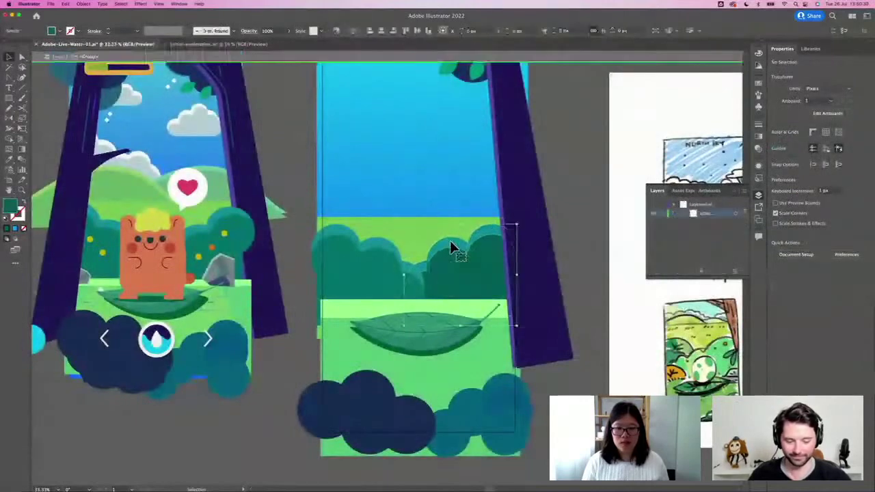
key(Left)
key(Left)
key(Left)
key(Left)
key(Left)
key(Left)
key(Left)
key(Left)
key(Left)
key(Left)
key(Left)
key(Left)
key(Left)
key(Left)
key(Right)
key(Right)
key(Right)
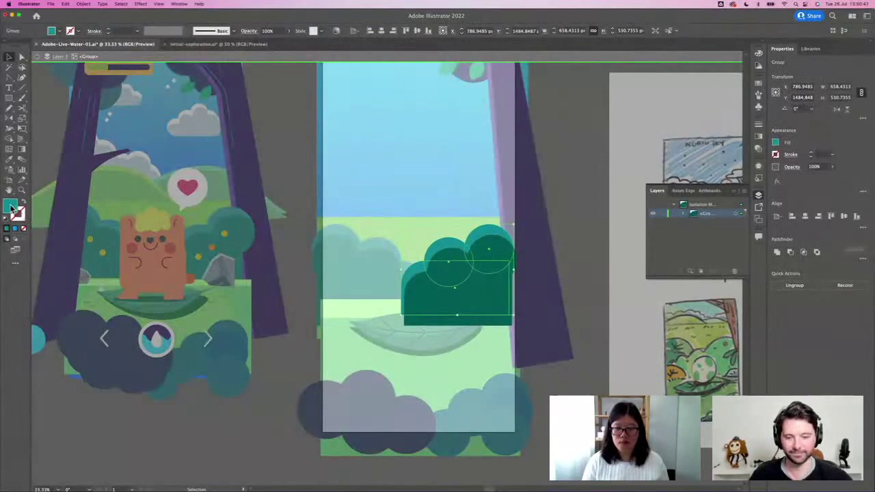
- Darken the teal fill of the right bush's back shape and return to the full artwork
double_click(11, 208)
click(624, 251)
key(Return)
double_click(562, 186)
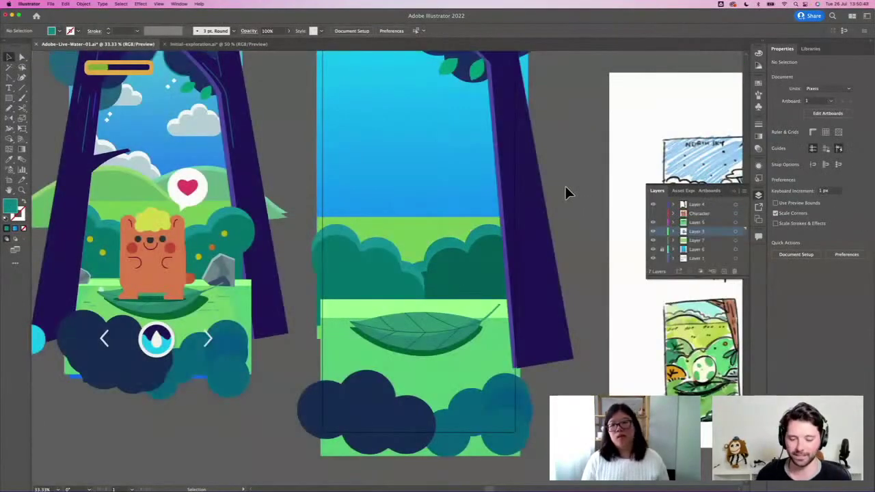
- Show the Character layer again and check the bear against the new background bushes
scroll(513, 286, up, 3)
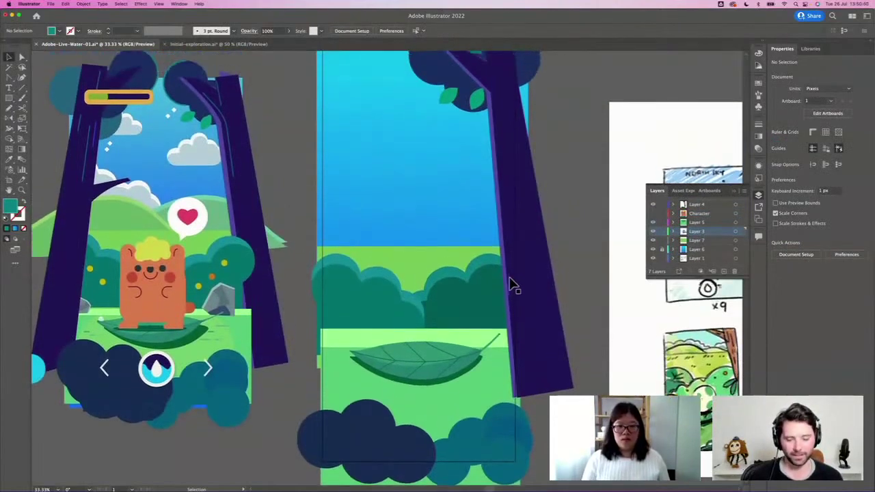
click(653, 214)
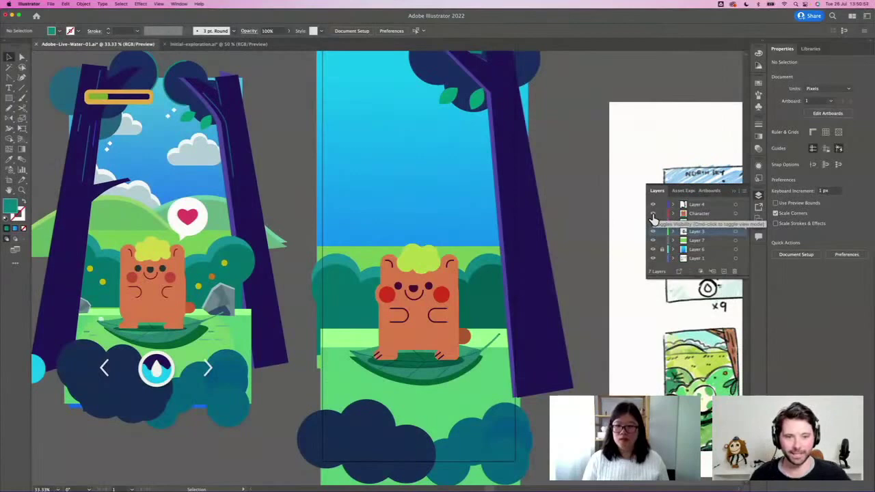
scroll(546, 272, up, 1)
scroll(546, 272, up, 3)
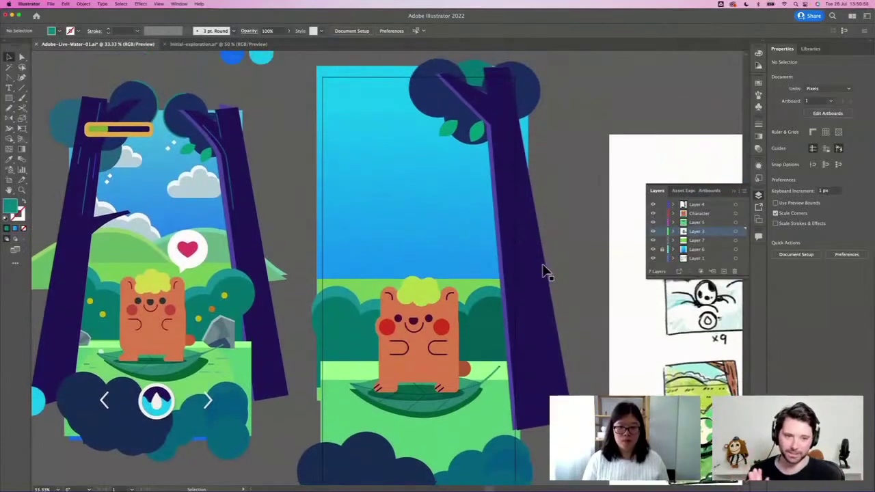
- Raise the green field on Layer 7 so it reaches higher behind the midground bushes
click(701, 242)
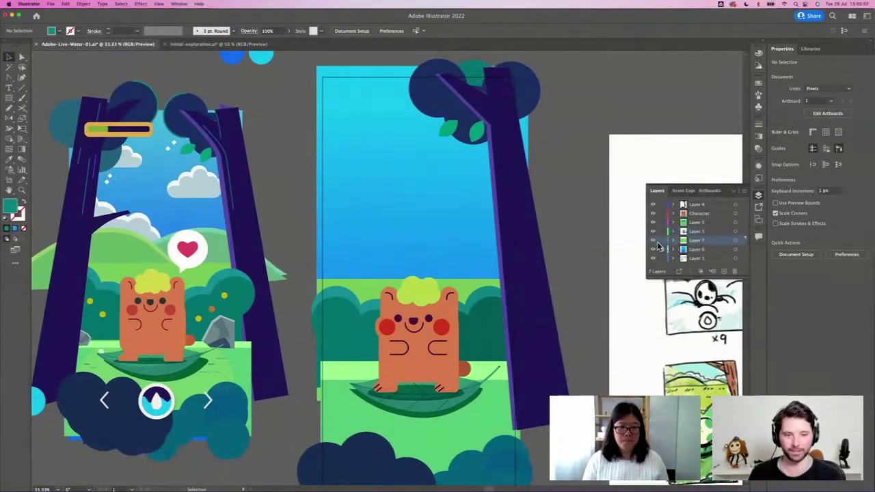
drag(479, 281, 480, 262)
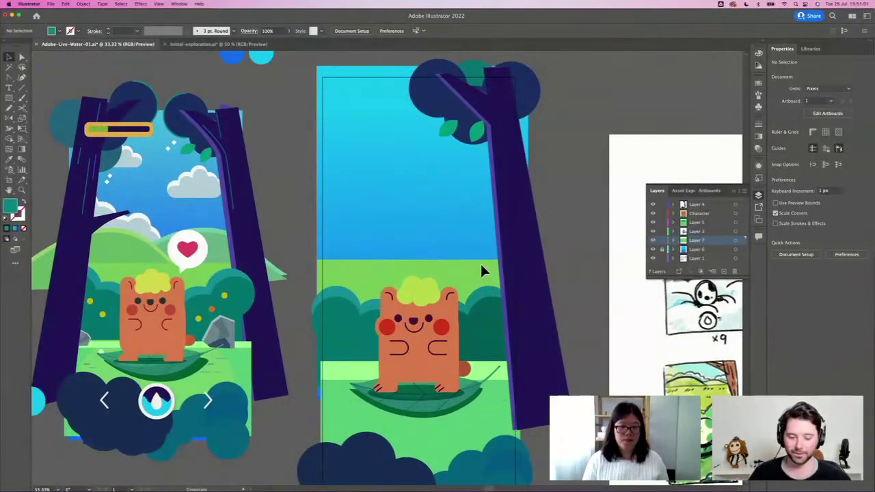
click(578, 258)
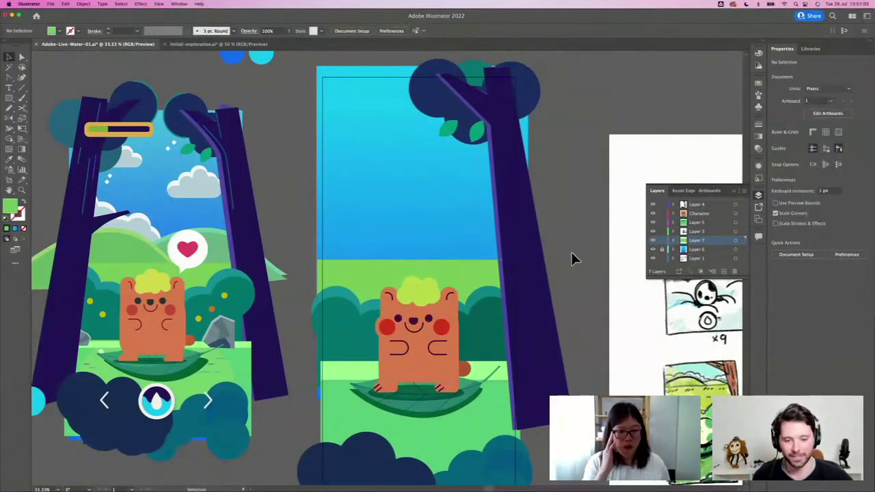
scroll(576, 252, down, 2)
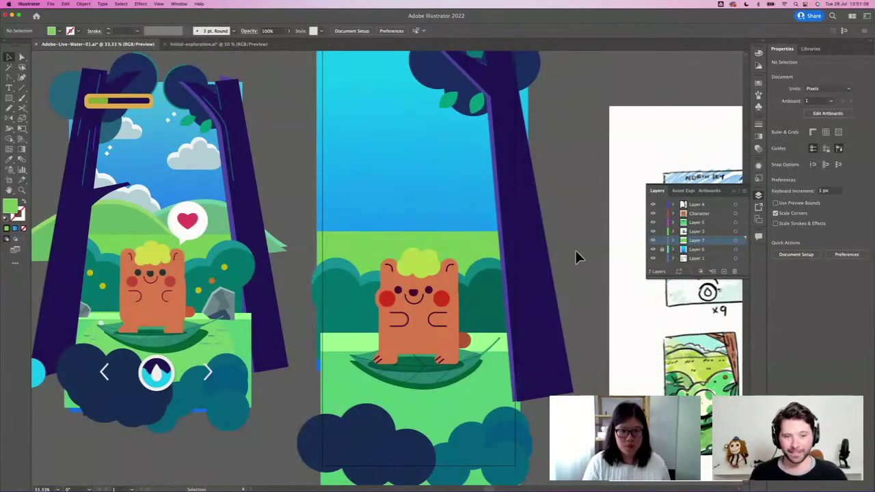
key(n)
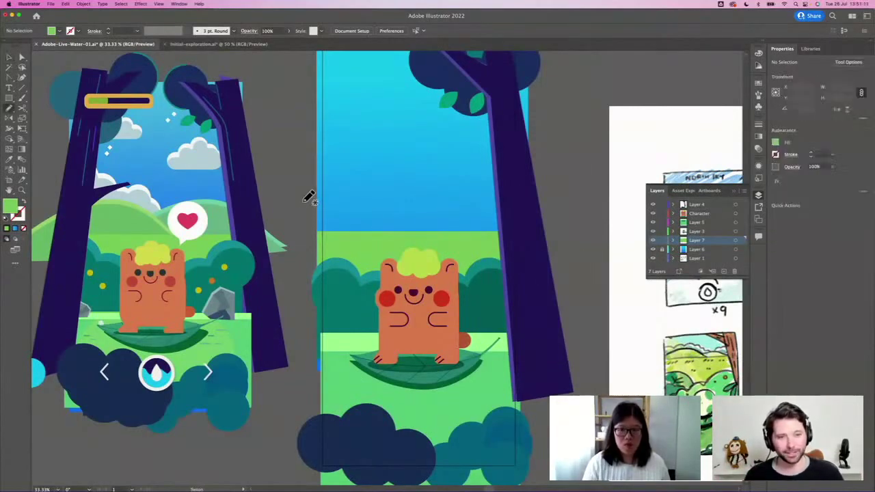
mouse_move(305, 202)
mouse_down()
mouse_move(405, 182)
mouse_move(478, 211)
mouse_up()
key(v)
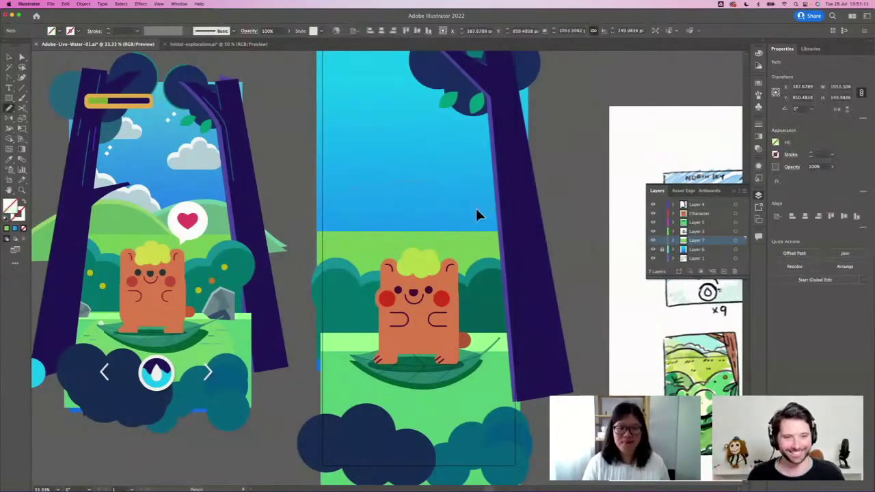
click(311, 196)
key(n)
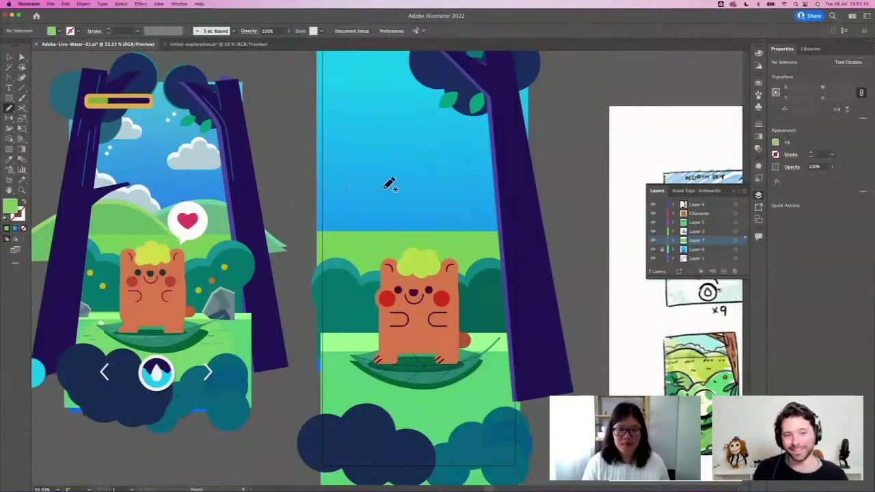
mouse_move(432, 206)
mouse_down()
mouse_move(466, 238)
mouse_move(272, 236)
mouse_up()
key(super+z)
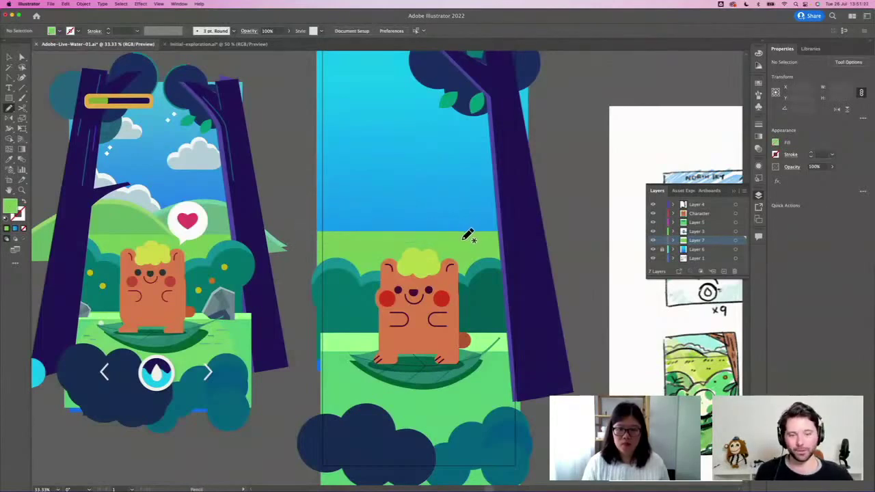
- Draw a hill about 1108 × 300 px with the Pencil tool, fill it with the reference hill's light green, and send it behind the field
drag(333, 246, 326, 239)
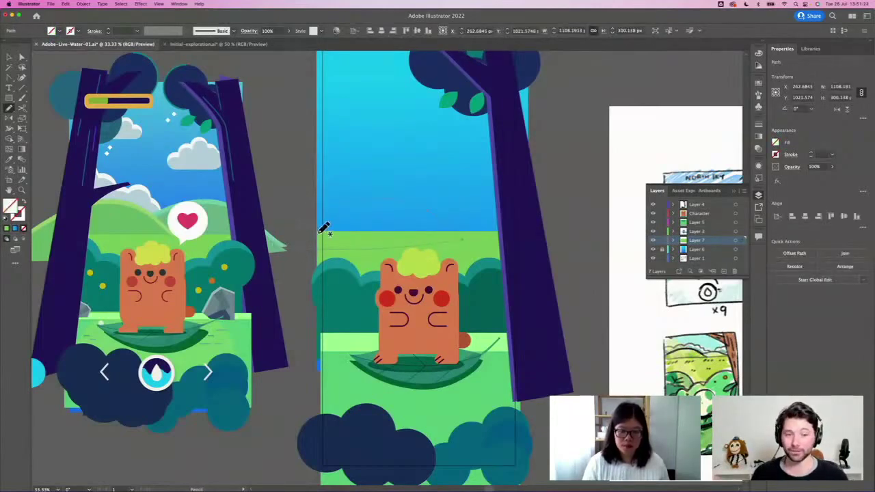
key(i)
click(143, 209)
key(v)
key(super+bracketleft)
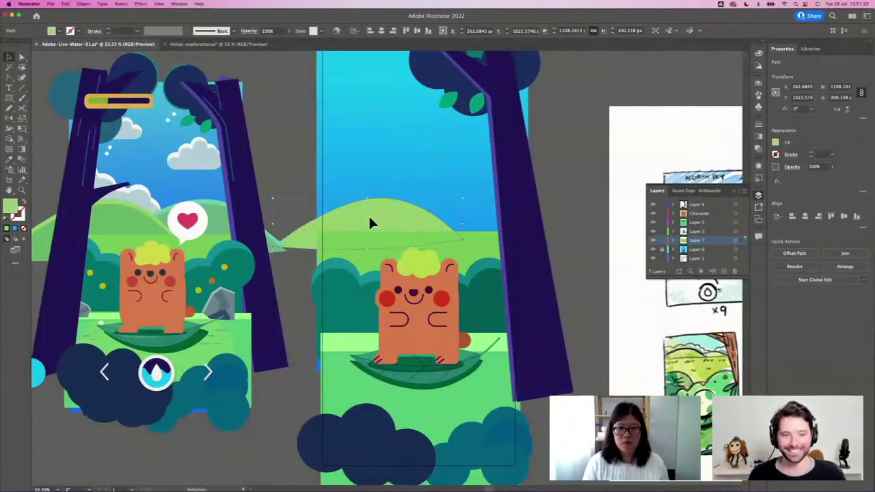
- Place a darker green copy of the hill slightly below the original, leaving a light rim along the crest
key(shift+super+a)
key(i)
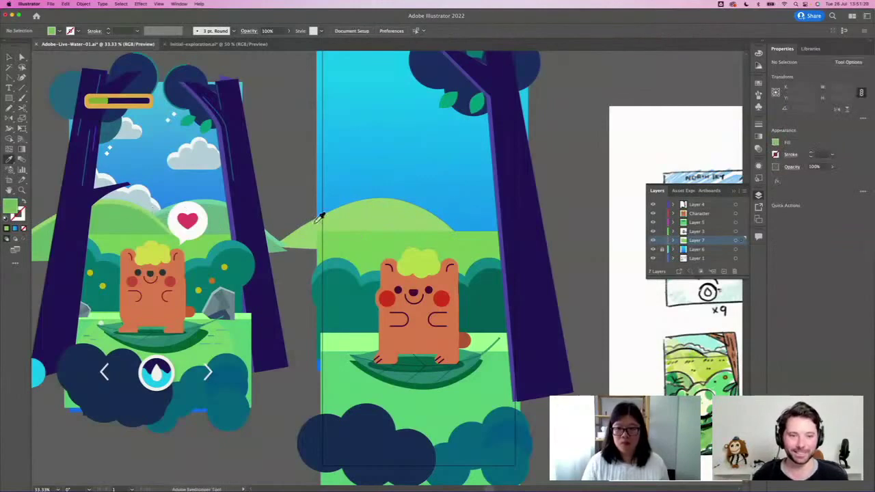
key(v)
click(405, 215)
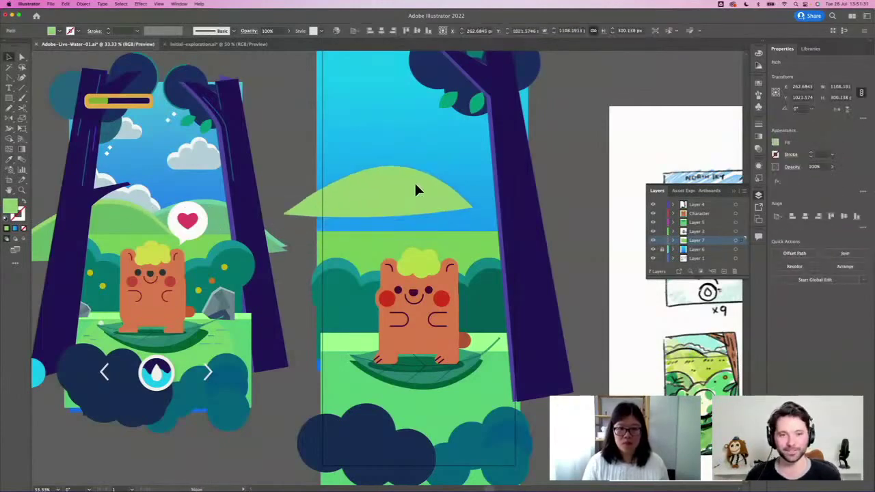
drag(393, 213, 396, 229)
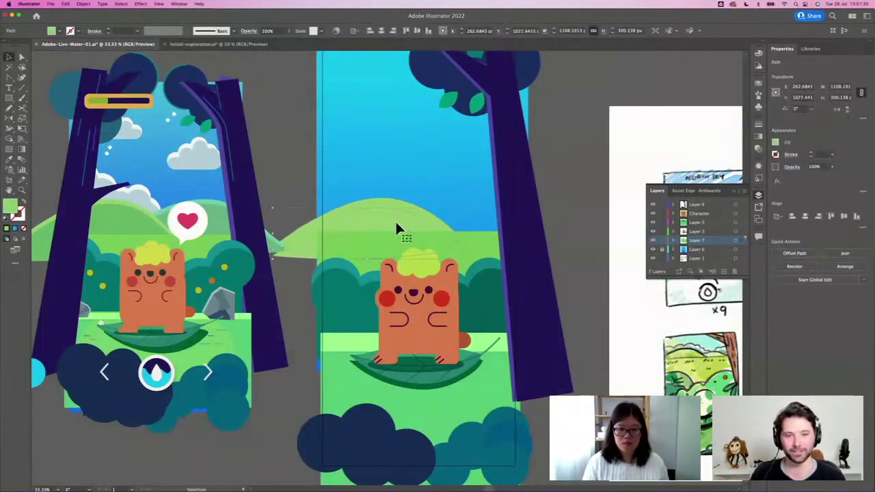
click(578, 200)
scroll(526, 205, right, 2)
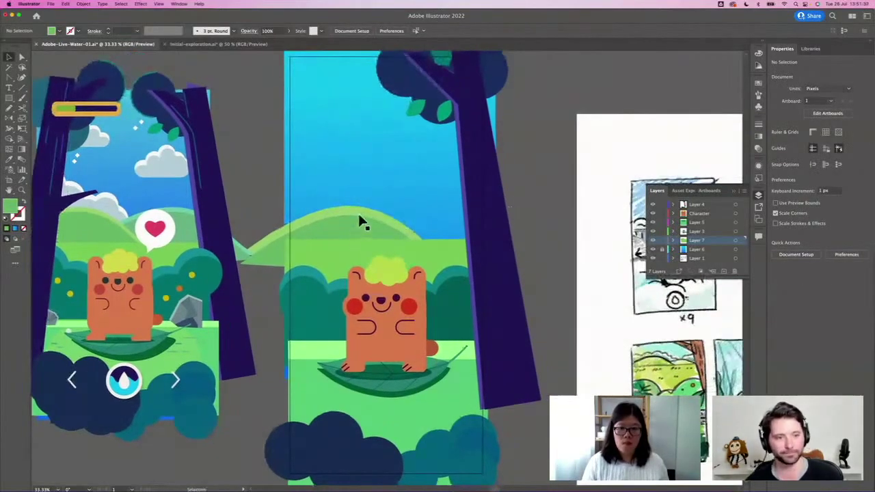
- Group the two hill shapes and place a copy of the group to the right, behind the first hill
click(354, 220)
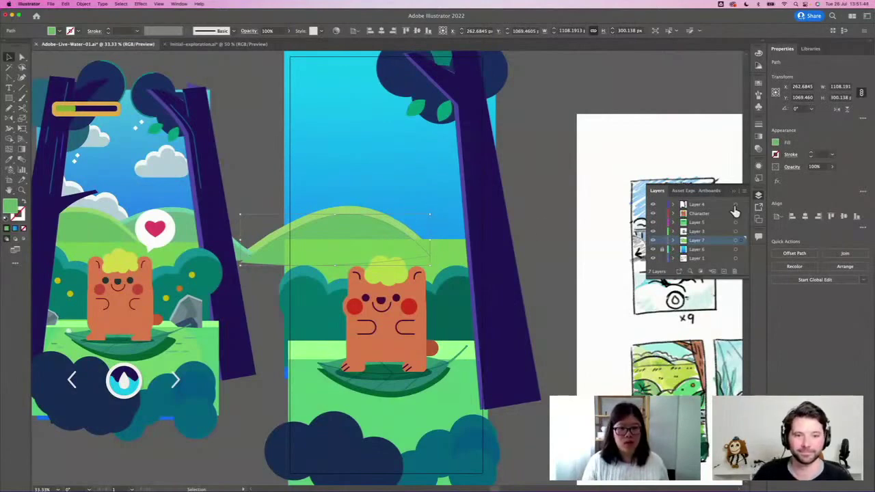
shift+click(369, 211)
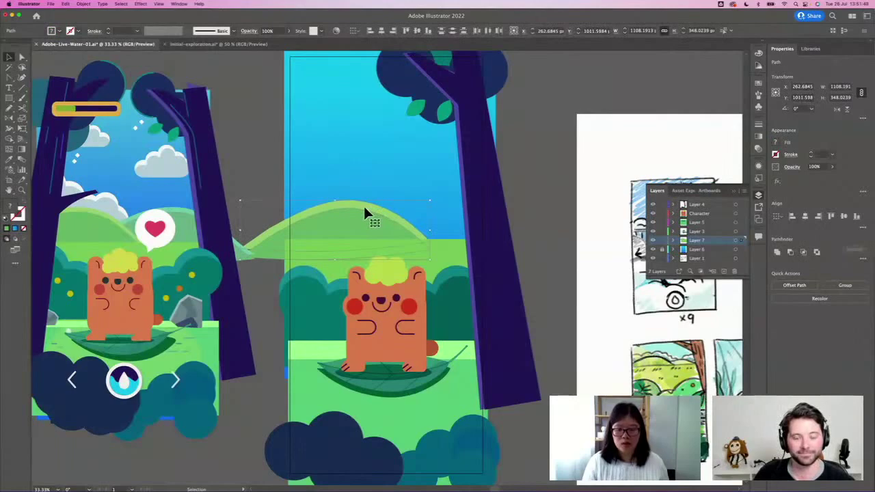
key(super+g)
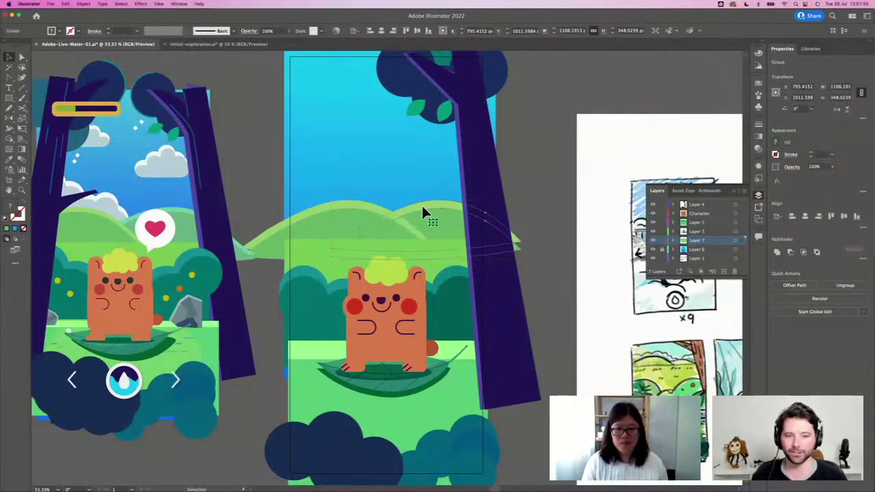
click(514, 186)
- Isolate the right hill's group and recolor its light rim shape to the mint green #71D194
double_click(434, 200)
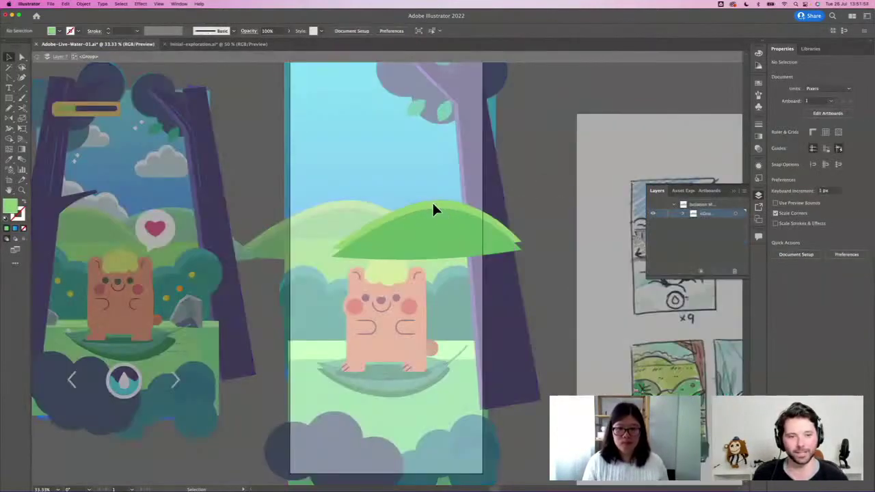
double_click(11, 206)
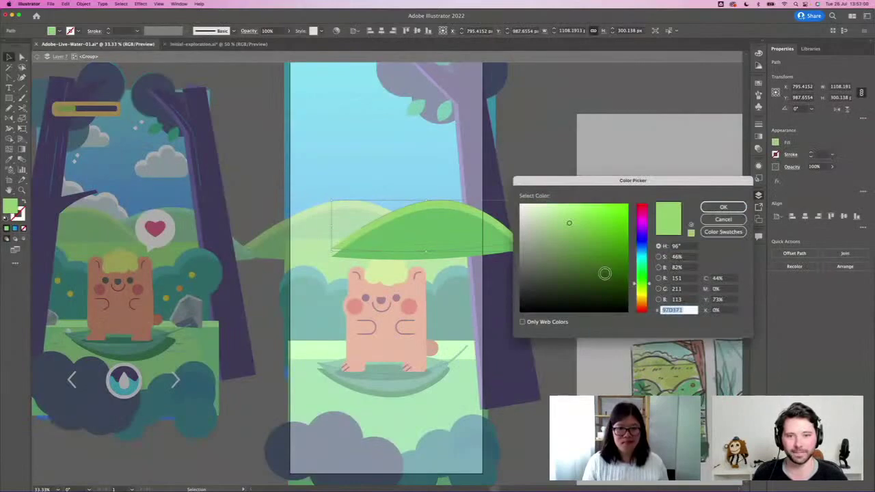
click(646, 272)
click(712, 219)
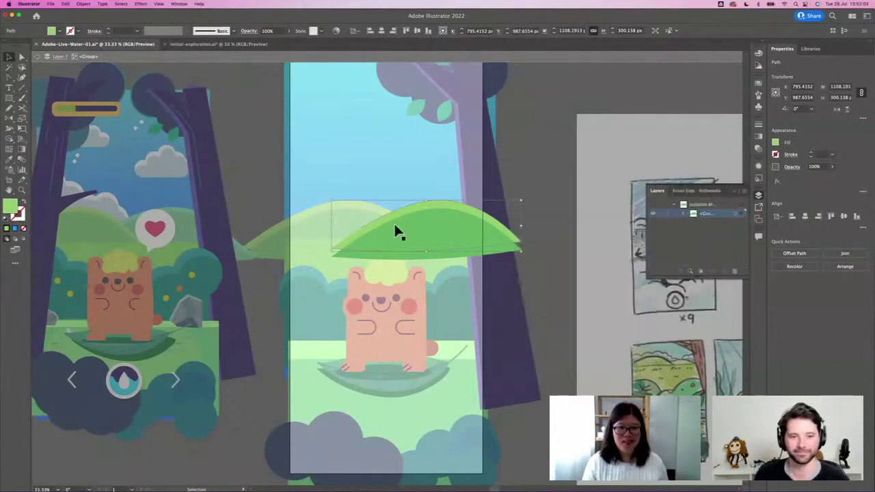
double_click(11, 206)
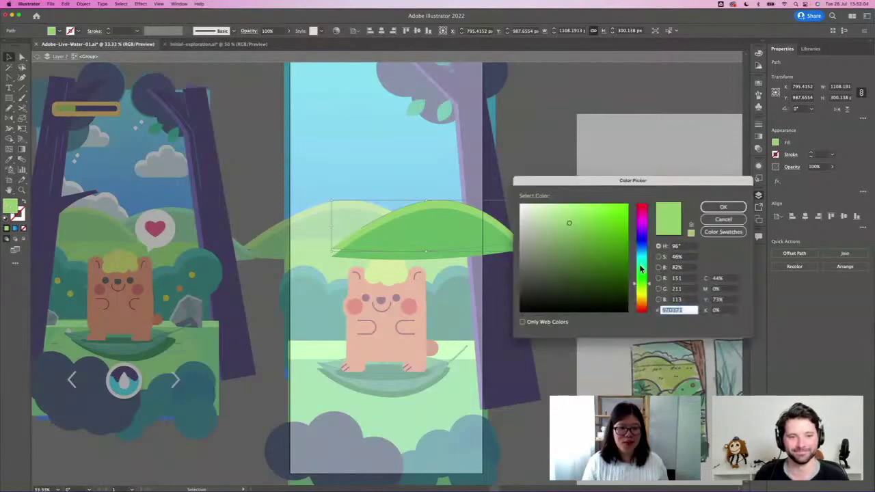
click(641, 274)
drag(640, 274, 640, 272)
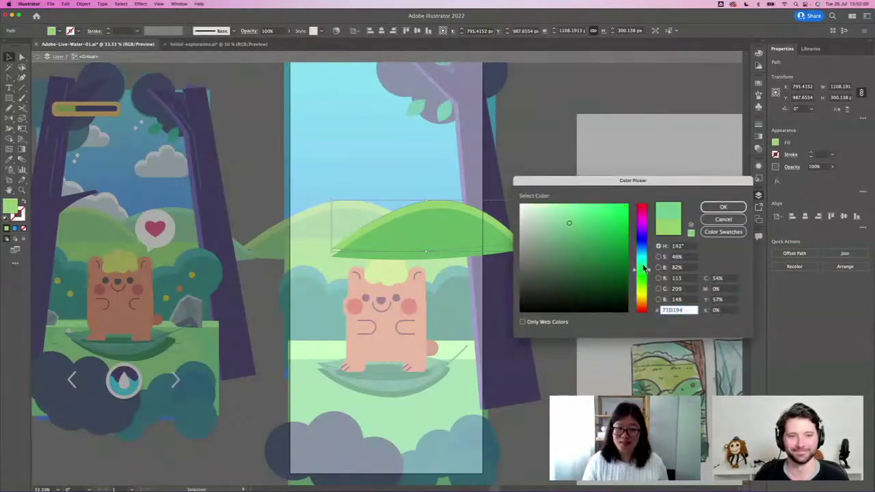
click(723, 206)
double_click(530, 183)
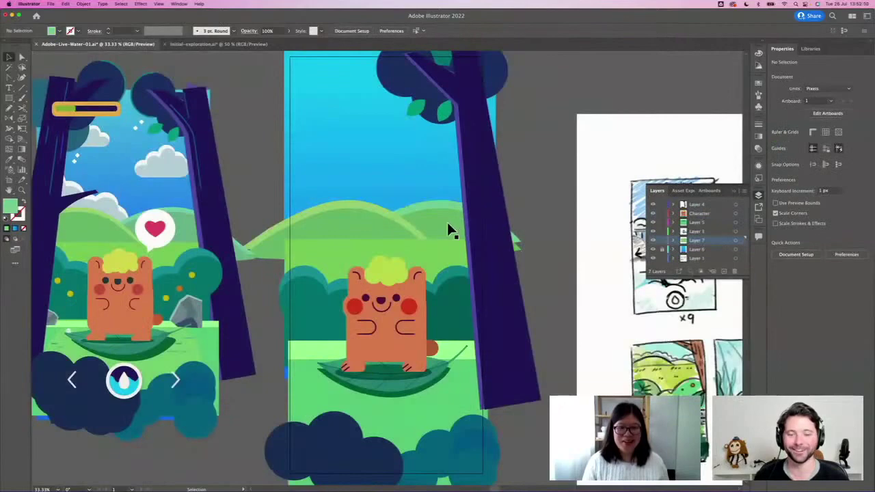
- Recolor the front shape of the right hill to the cooler green #69B797 and return to the full artwork
double_click(439, 221)
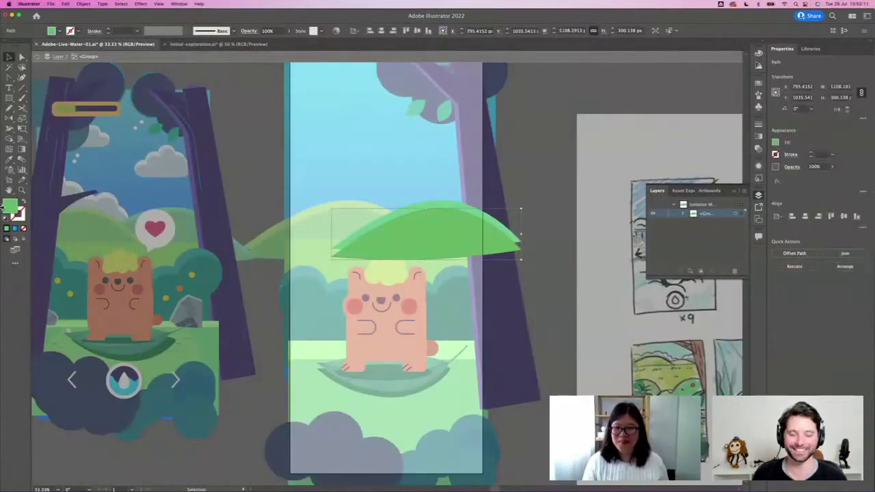
double_click(9, 205)
drag(641, 267, 639, 269)
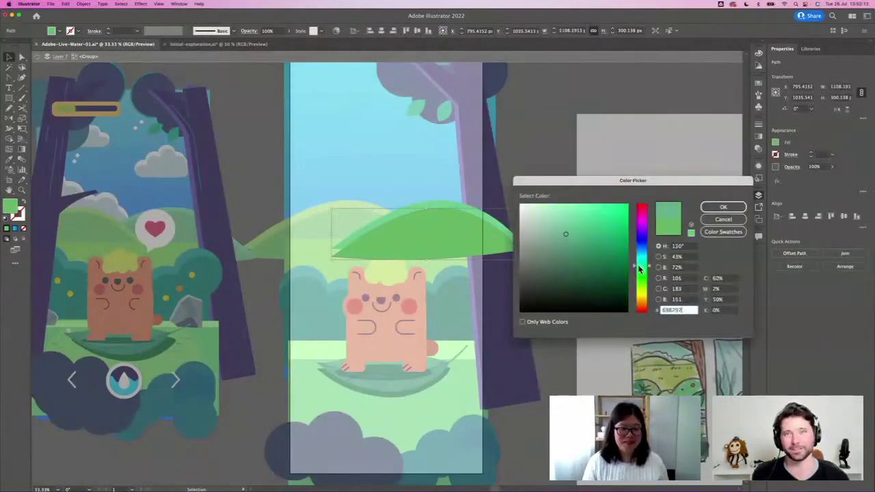
click(722, 205)
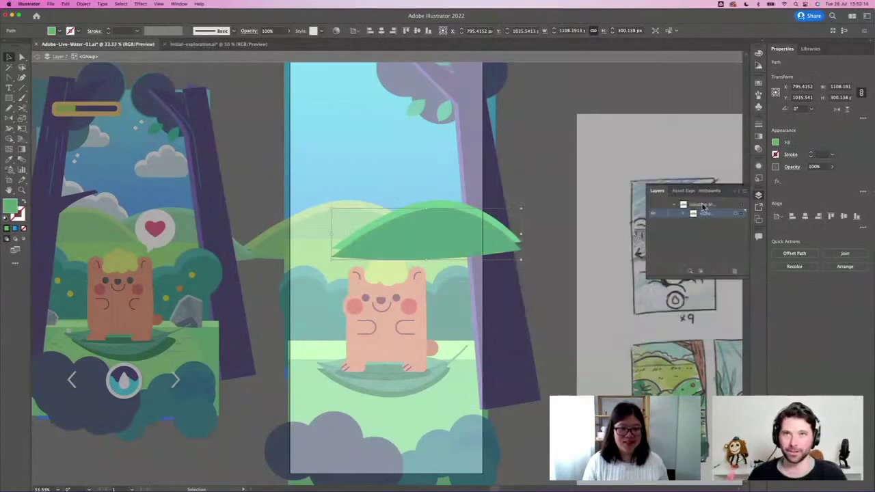
double_click(541, 157)
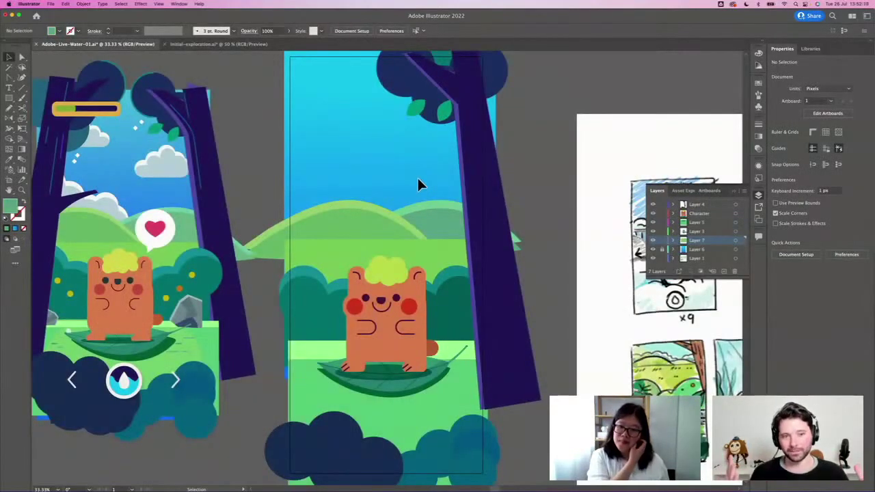
- Move the foreground green ground rectangle up slightly to narrow the light strip behind the bear's leaf
scroll(476, 199, down, 2)
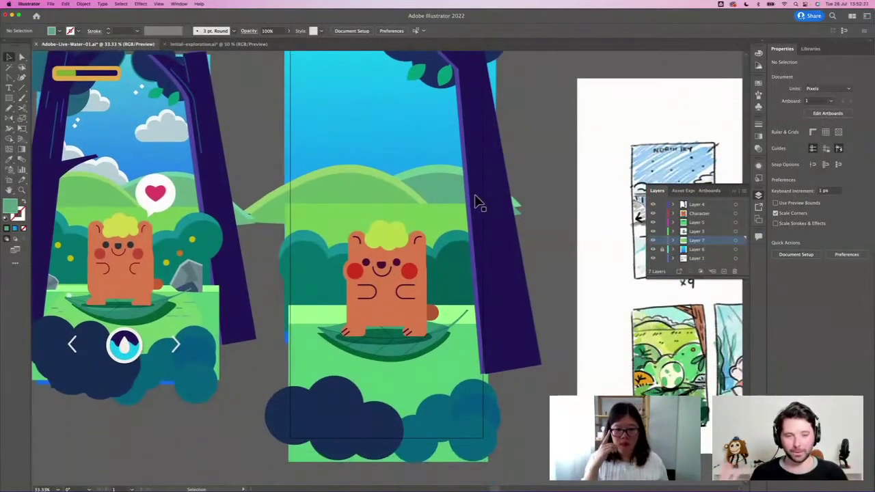
drag(504, 309, 489, 276)
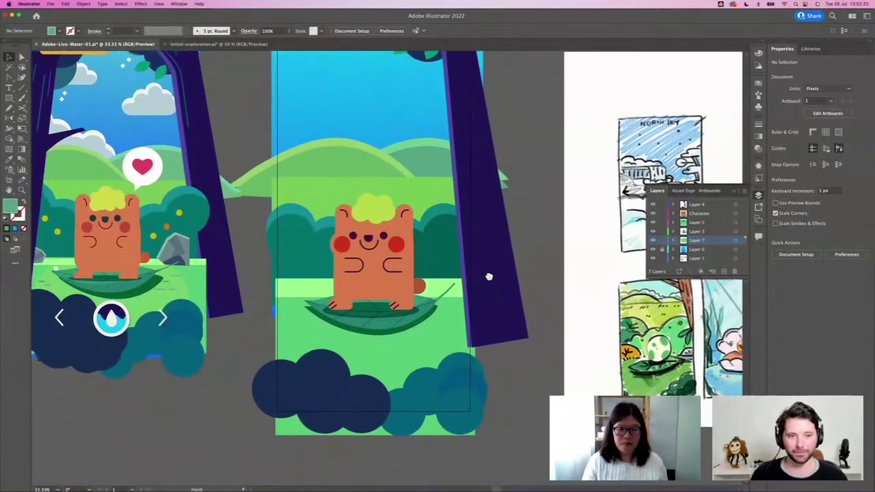
click(453, 304)
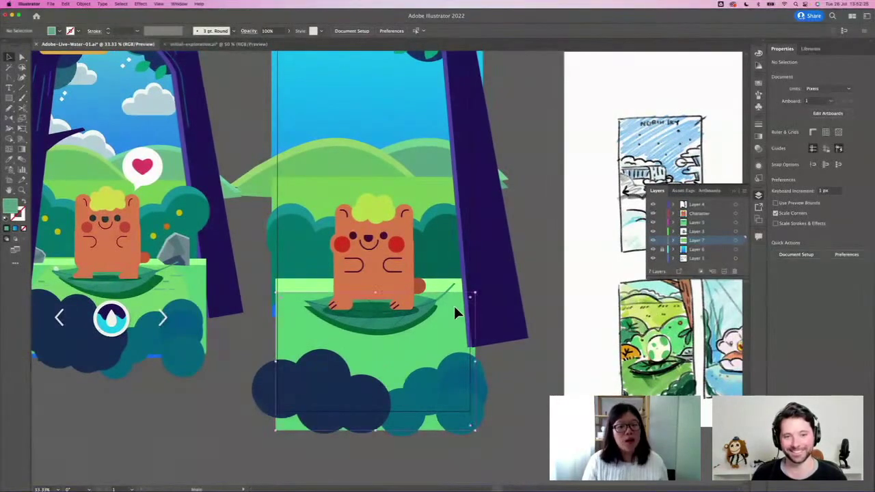
shift+click(454, 304)
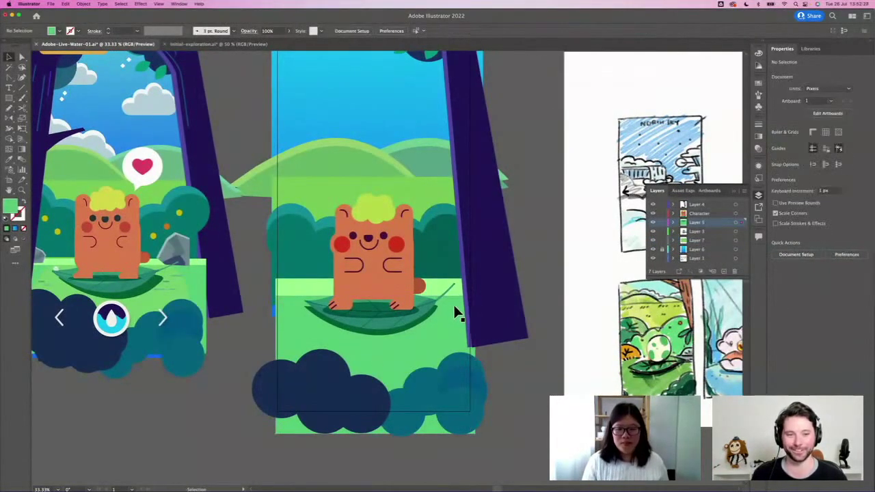
click(451, 304)
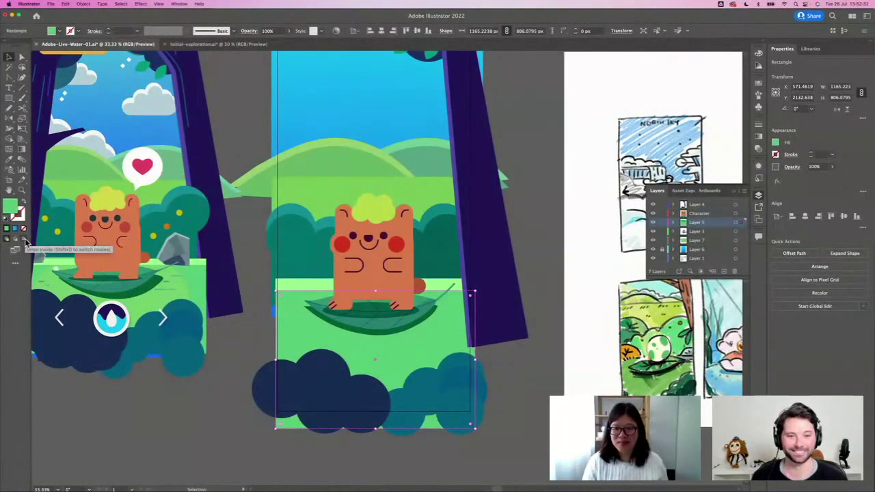
- Draw an ellipse about 1135 × 744 px inside the ground rectangle, beneath the bear's leaf, using Draw Inside mode
click(55, 241)
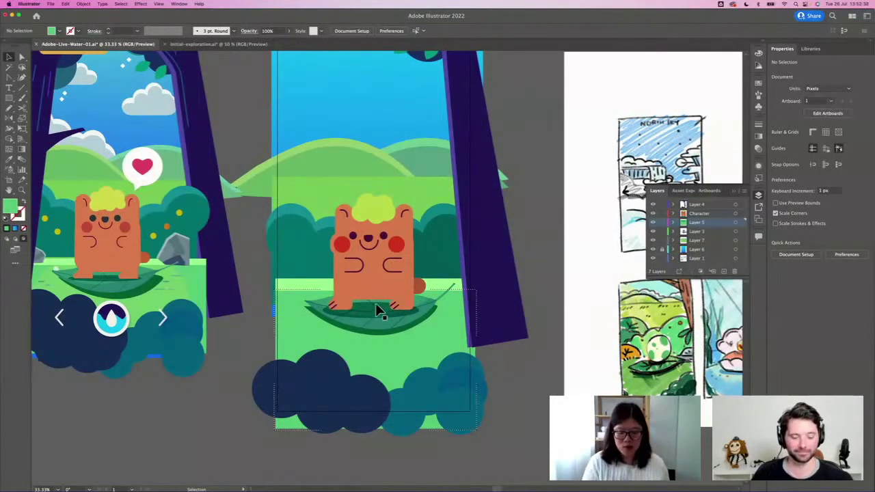
key(l)
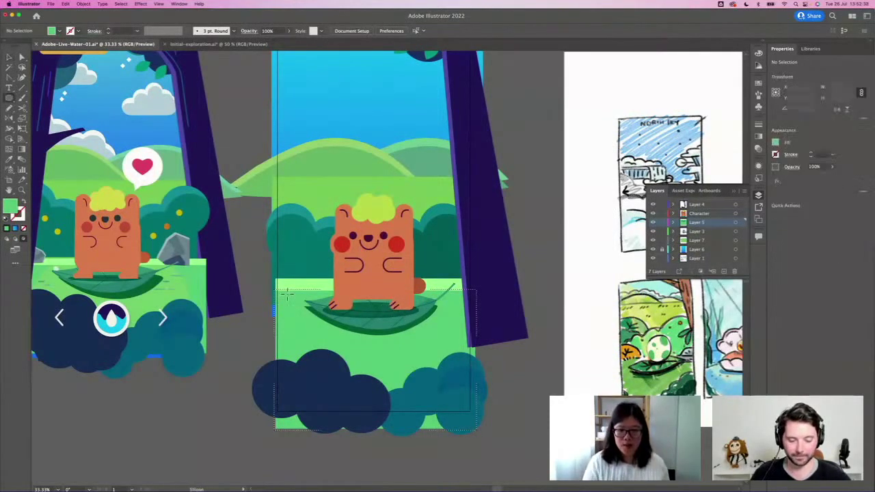
mouse_move(288, 287)
mouse_down()
mouse_move(342, 325)
mouse_move(376, 335)
mouse_move(458, 407)
mouse_move(483, 417)
mouse_up()
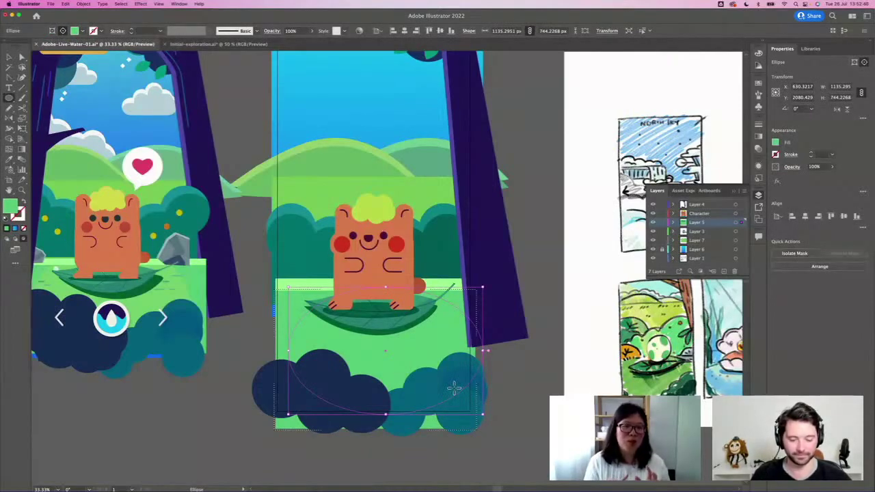
- Move the ellipse up and left so it sits centred on the artboard beneath the bear
key(v)
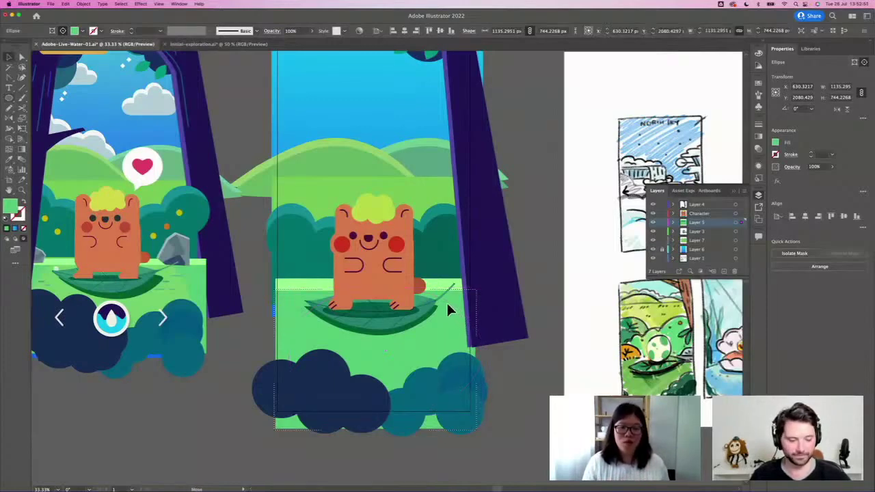
click(448, 306)
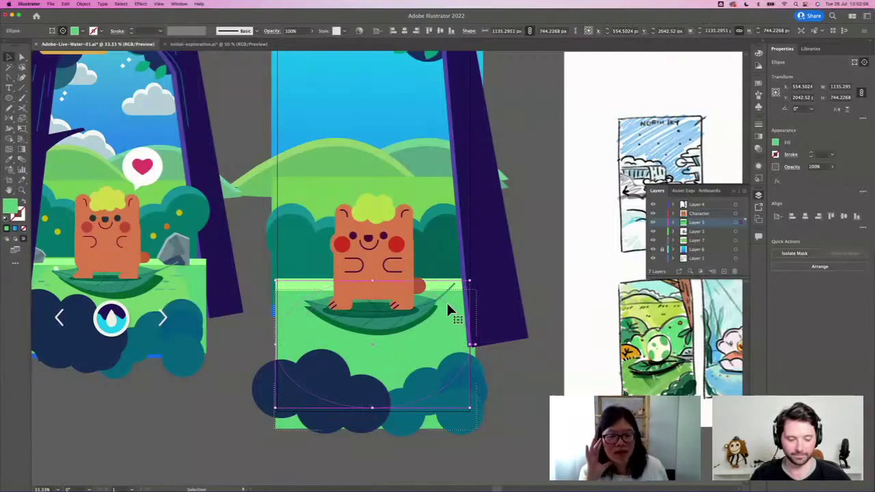
- Try shifting the ellipse's fill to a yellower green with a hue of 121°
double_click(11, 205)
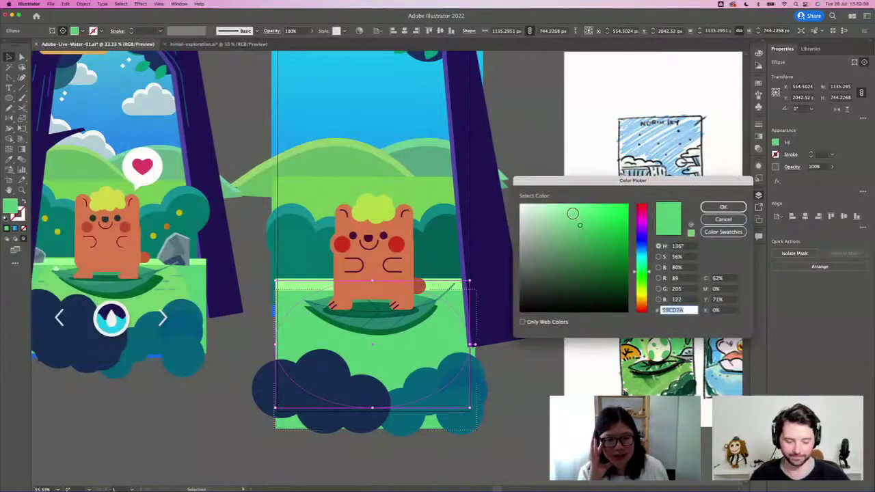
drag(648, 275, 648, 278)
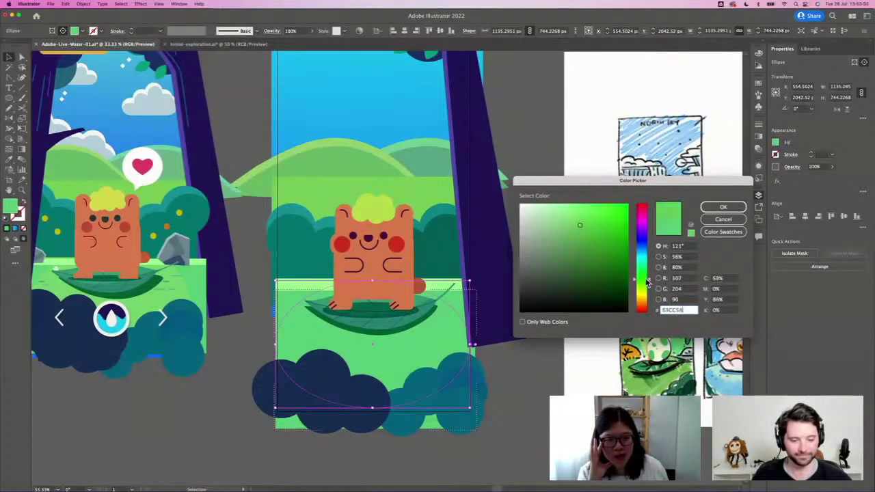
click(715, 208)
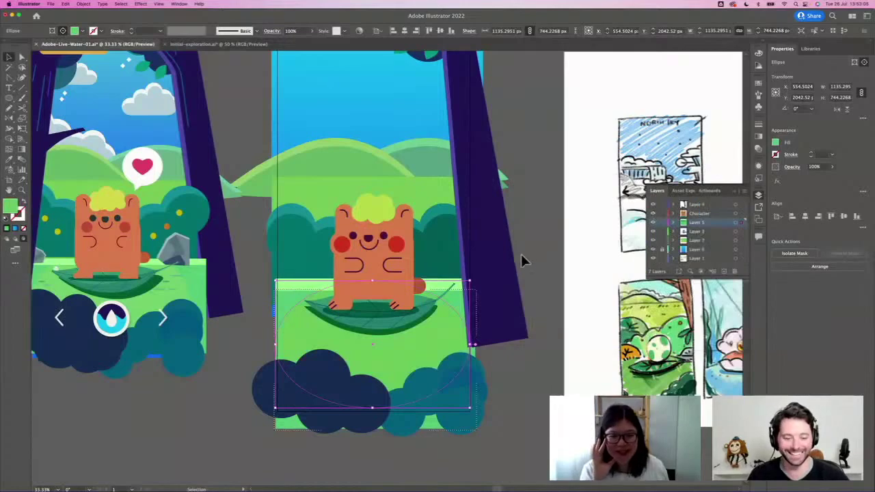
click(538, 301)
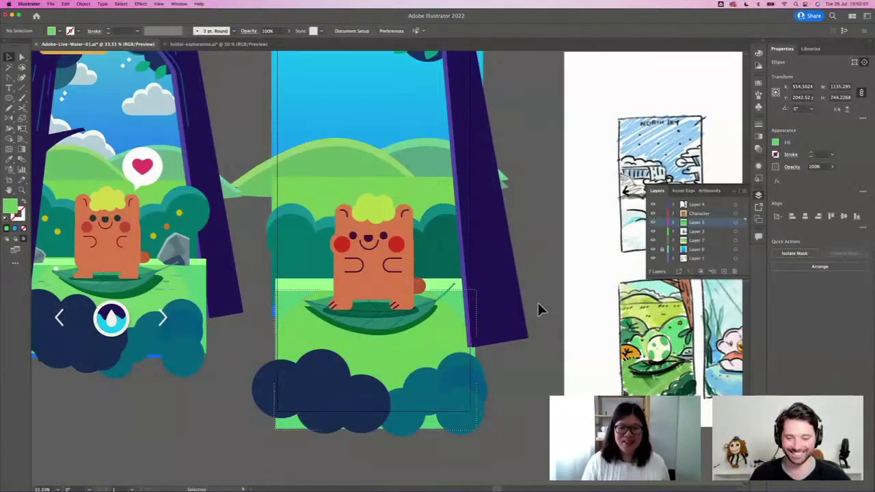
- Fill the ground ellipse with the light green #9DFD91 sampled from the strip behind the bear's leaf
click(468, 345)
key(i)
click(438, 286)
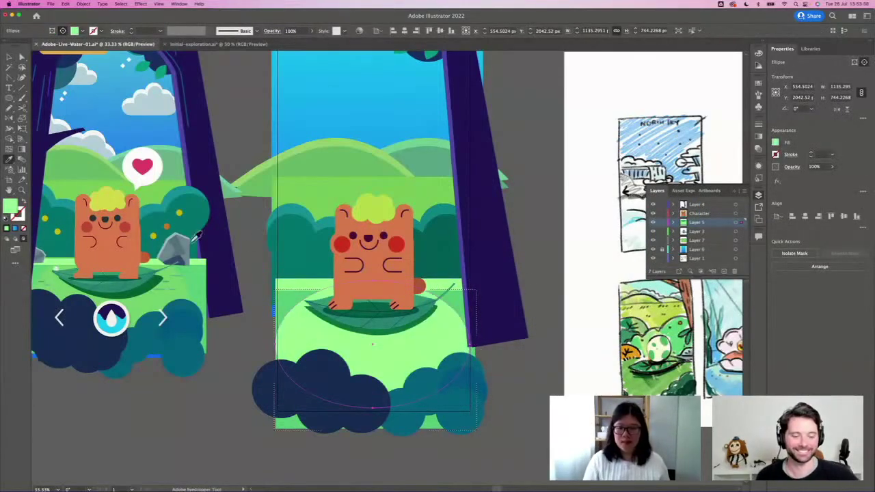
double_click(14, 206)
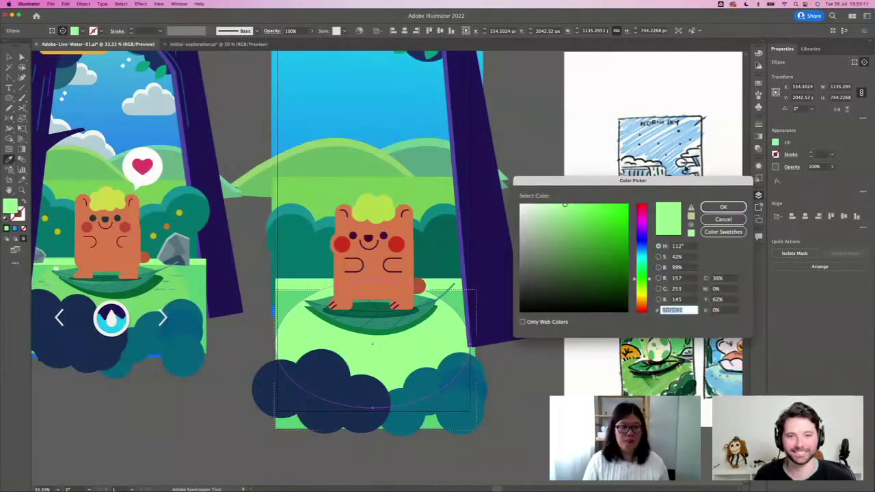
click(714, 218)
- Lower the ground ellipse's opacity to 30%
click(817, 167)
text(70)
key(Return)
click(816, 167)
text(30)
key(Return)
key(v)
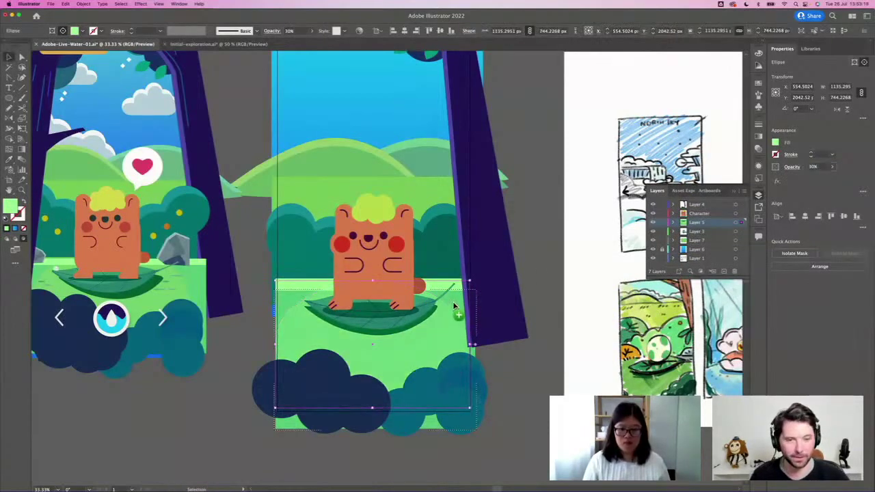
- Isolate the ground's clip group and add a smaller ellipse copy, about 1002 × 657 px, lower inside the first one
scroll(453, 306, down, 1)
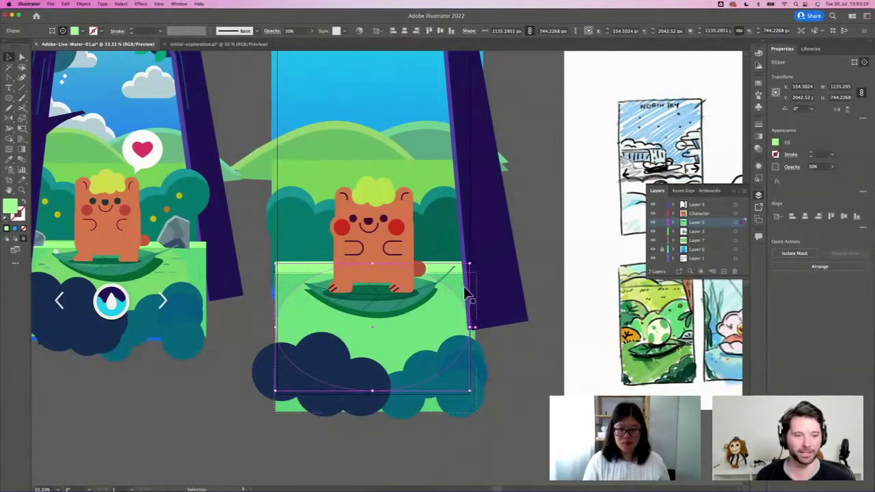
click(503, 314)
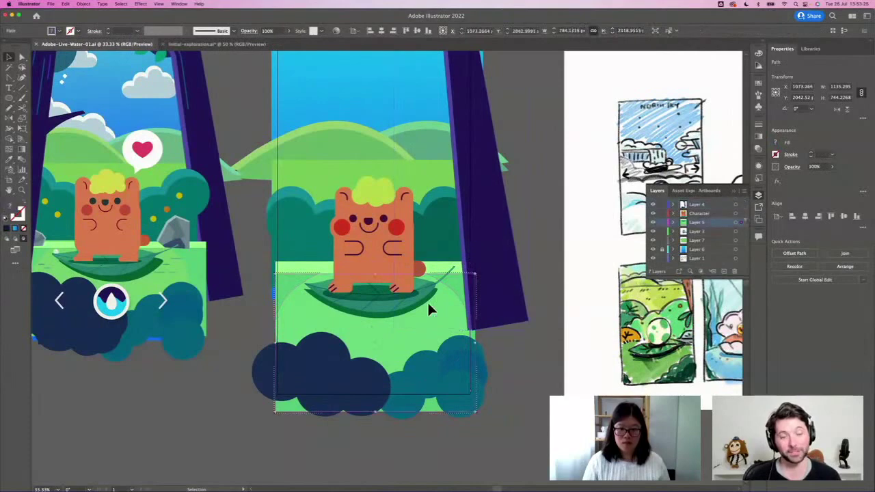
double_click(428, 305)
click(439, 298)
drag(445, 299, 448, 318)
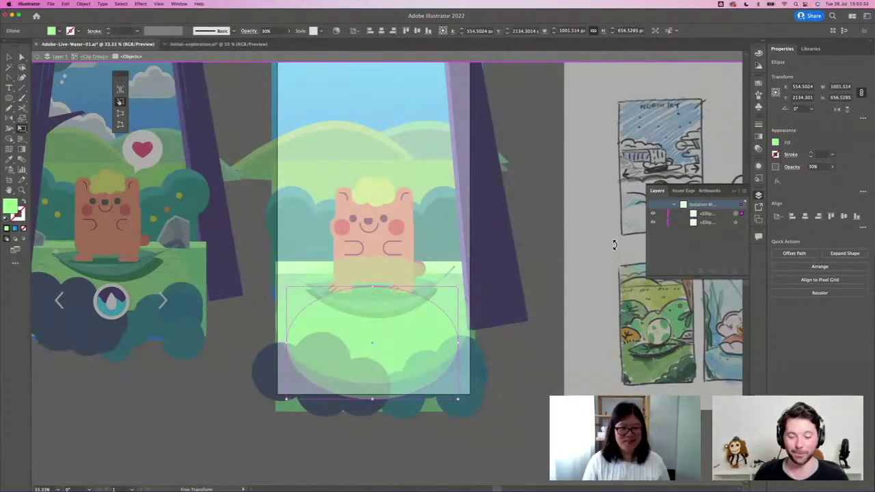
double_click(540, 219)
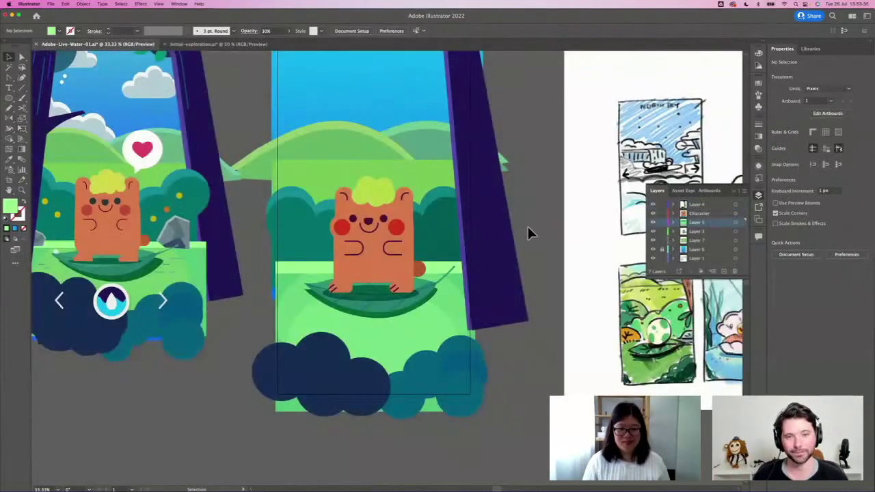
- Enlarge the navy foreground bush circles together to about 925 × 571 px and shift them slightly left
scroll(528, 227, up, 2)
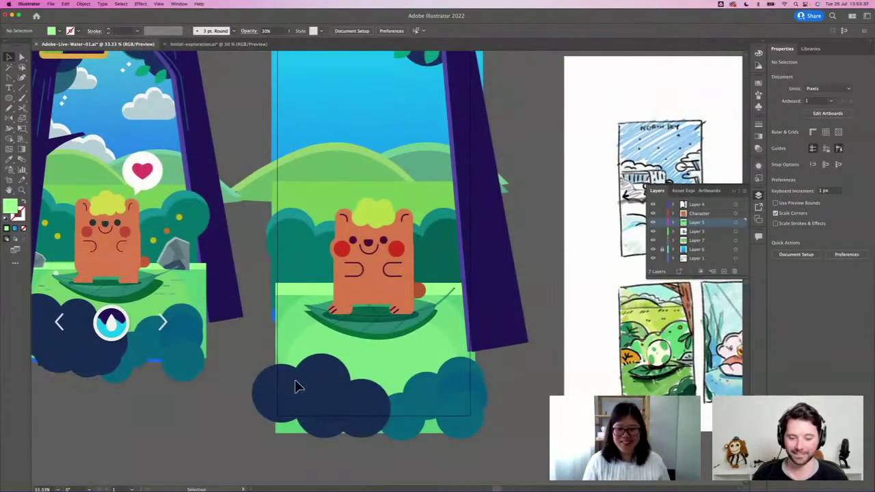
click(313, 377)
shift+click(377, 401)
shift+click(322, 430)
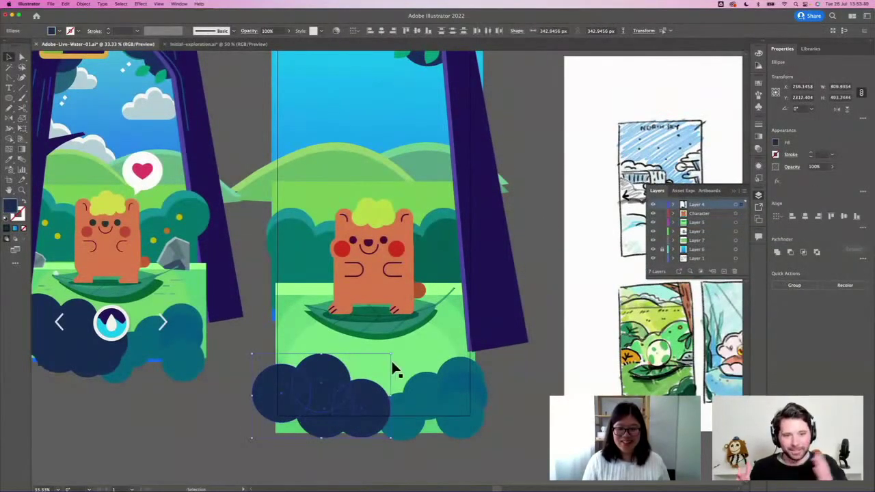
drag(389, 357, 410, 340)
drag(368, 386, 353, 385)
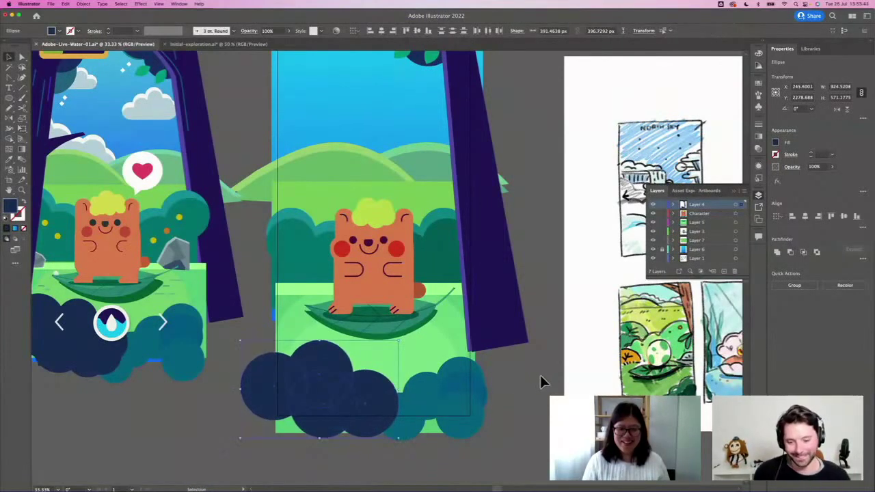
- Move the teal foreground bush circles slightly up and right, and enlarge them together to about 794 × 606 px
click(508, 382)
click(453, 367)
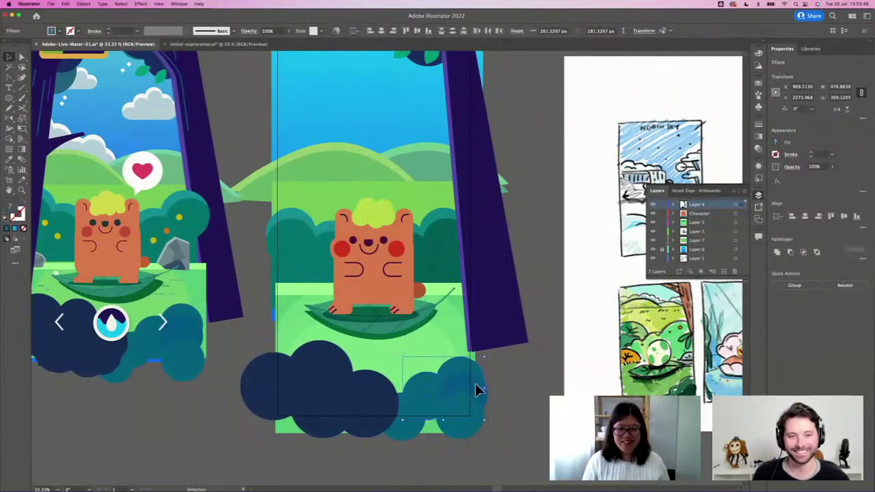
shift+click(475, 412)
shift+click(403, 429)
drag(403, 428, 406, 419)
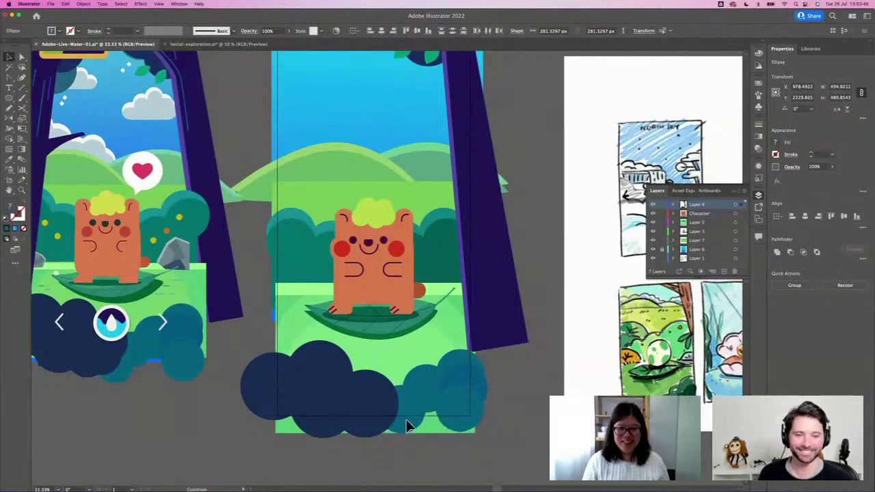
drag(464, 408, 468, 406)
key(e)
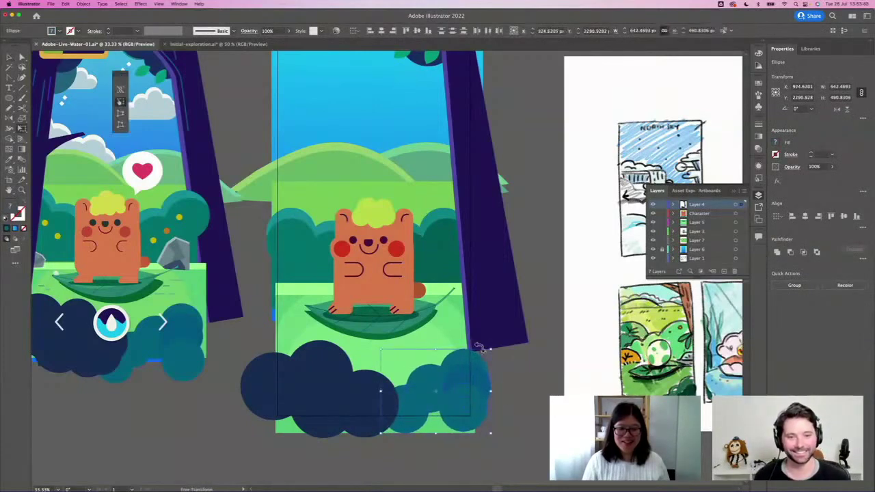
drag(488, 347, 517, 330)
key(v)
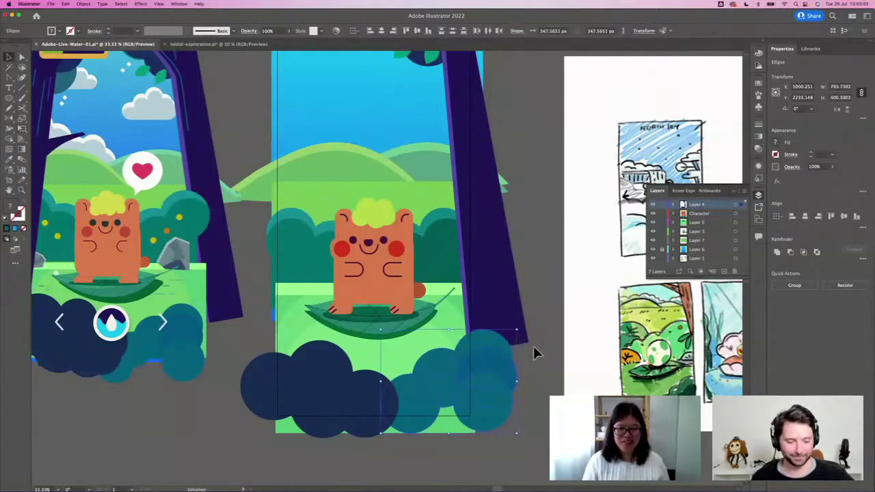
click(534, 346)
drag(465, 250, 480, 334)
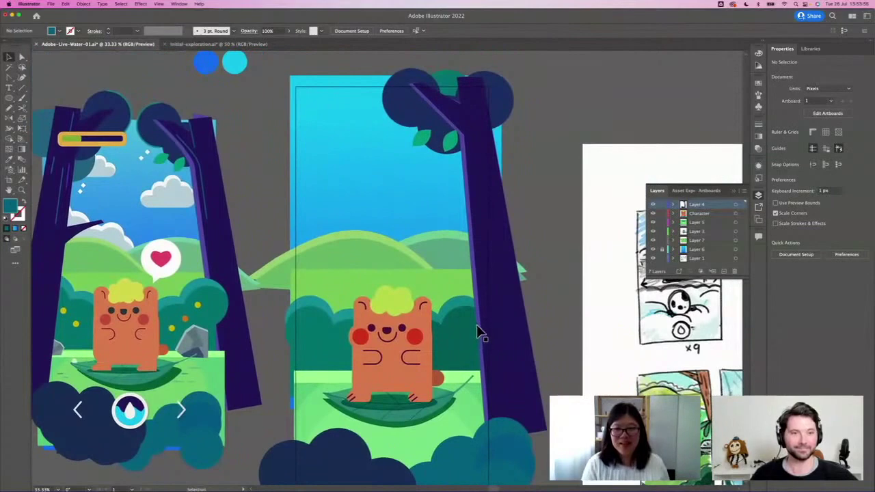
click(398, 122)
click(521, 197)
drag(524, 212, 513, 168)
drag(521, 324, 530, 353)
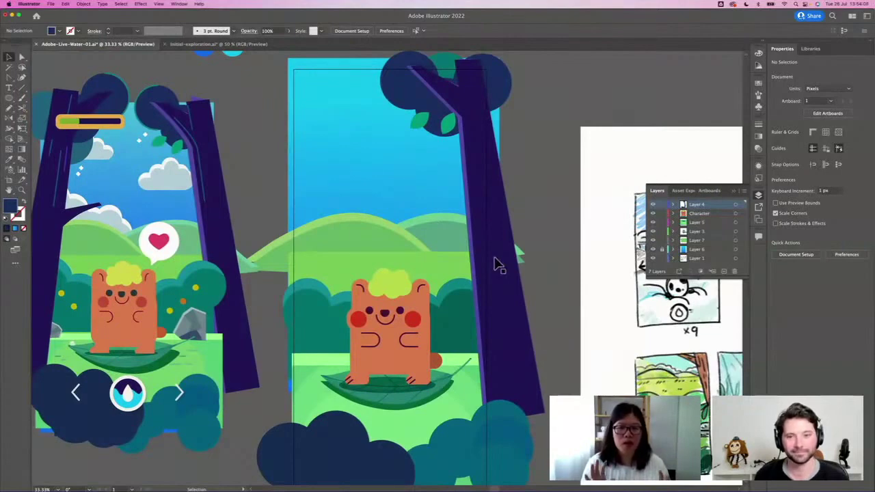
drag(466, 197, 468, 200)
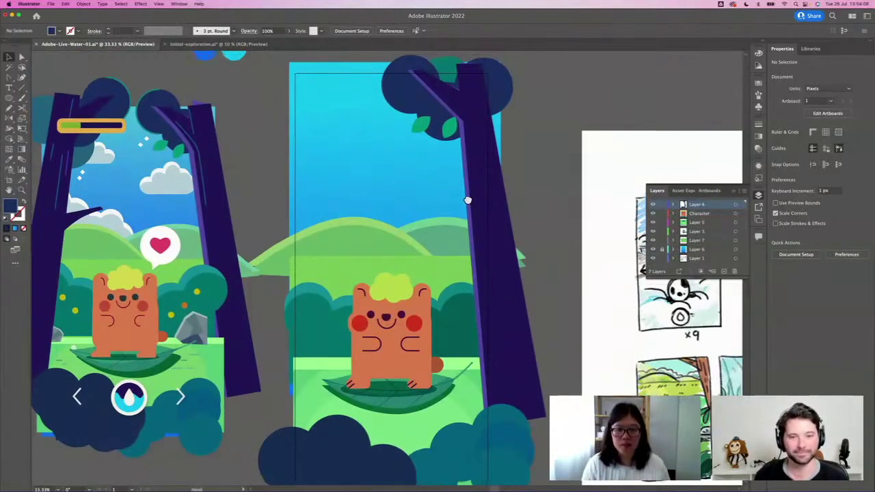
- Draw an open, bent path with the Pen tool along the tree's branch and down the upper trunk
scroll(468, 201, up, 3)
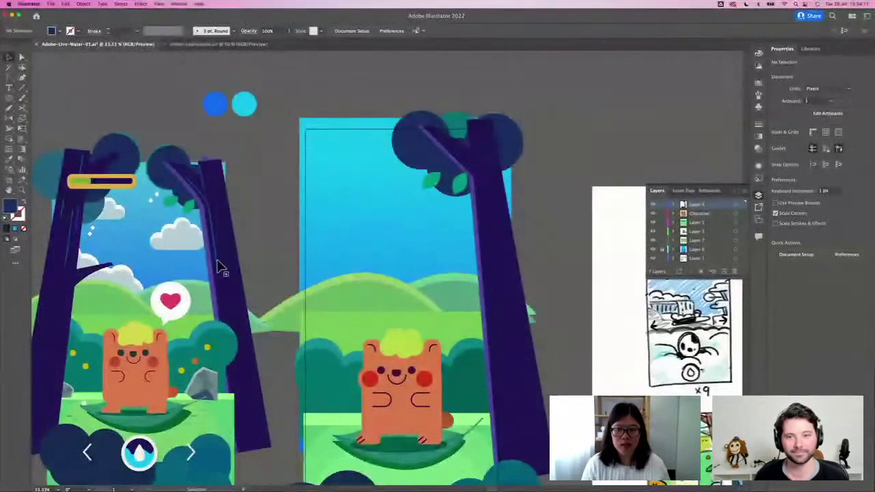
key(super+equal)
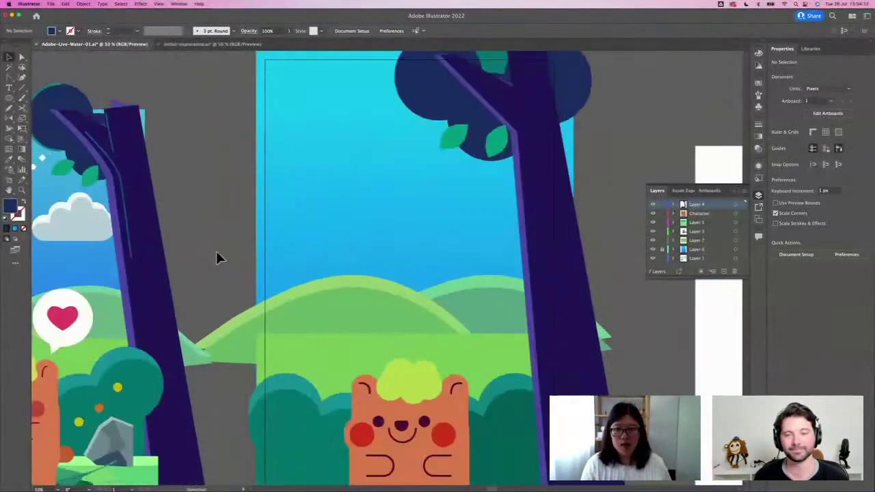
drag(240, 193, 304, 229)
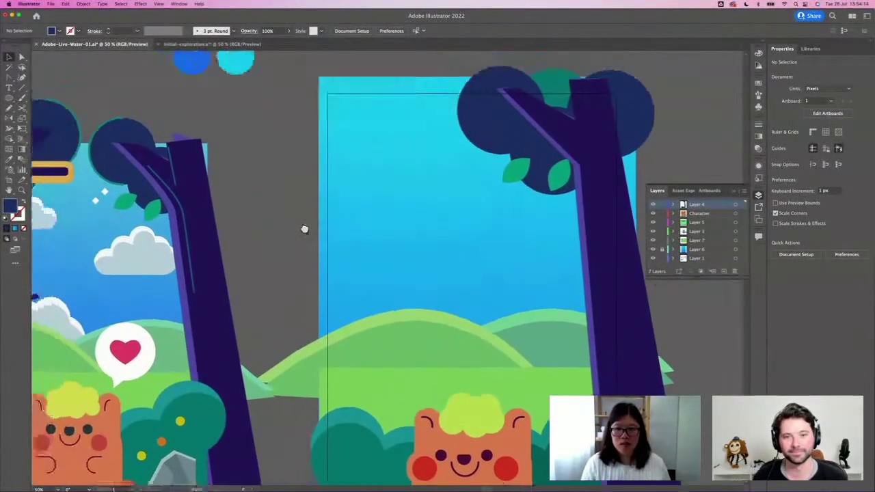
scroll(328, 228, left, 3)
scroll(403, 219, right, 5)
key(p)
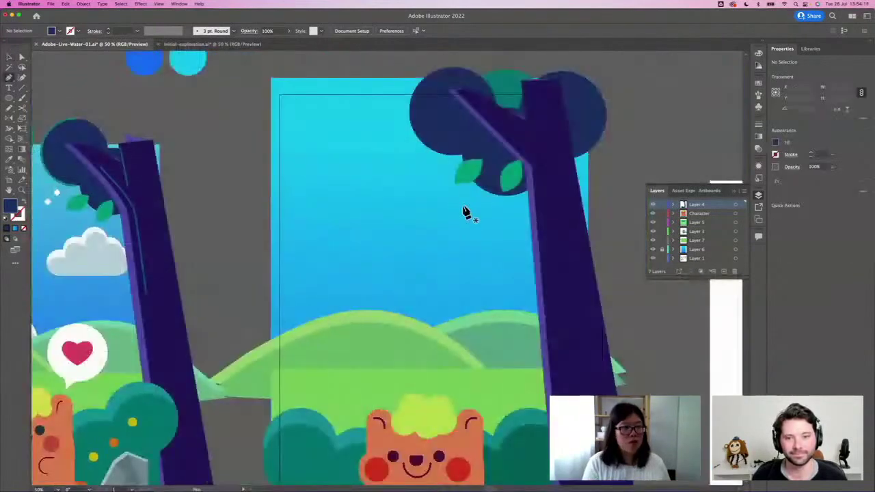
click(489, 120)
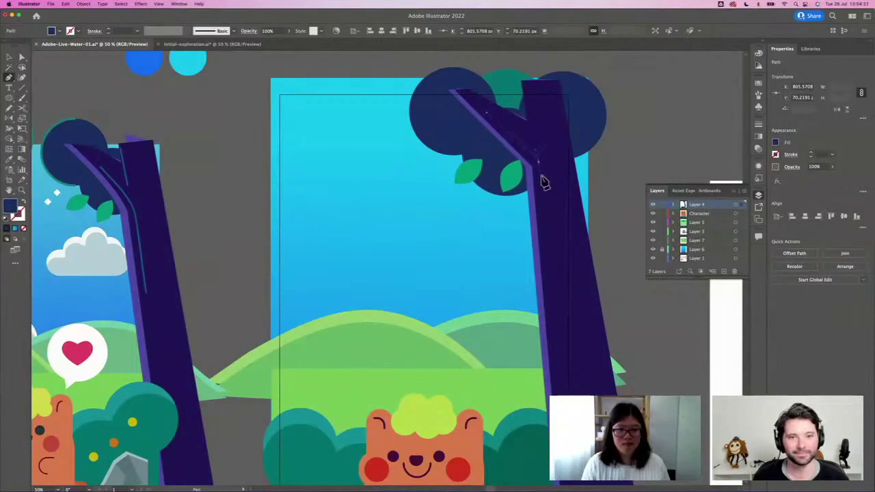
click(549, 256)
- Style the bent path with the reference tree's blue bark line: 6 pt stroke and no fill
key(i)
click(126, 191)
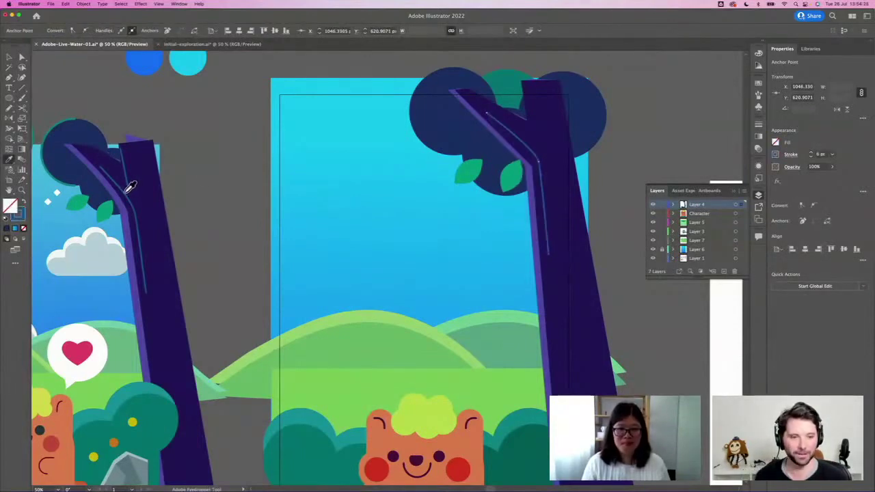
key(a)
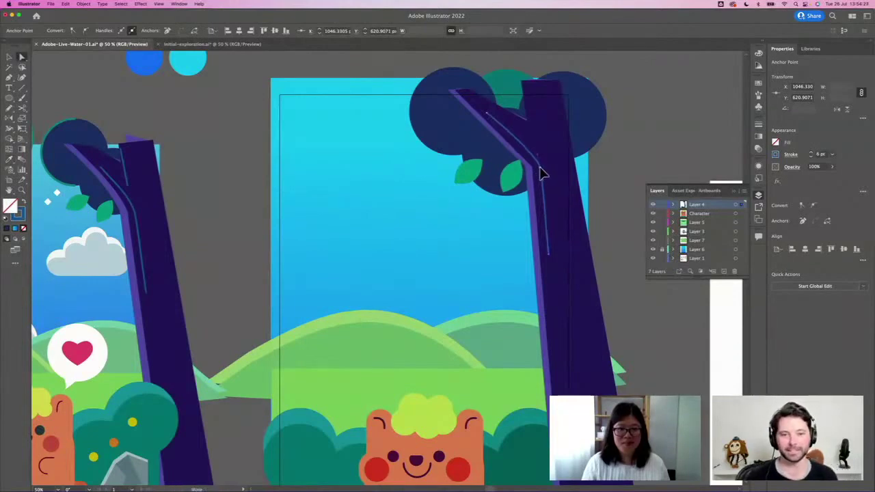
key(v)
click(625, 178)
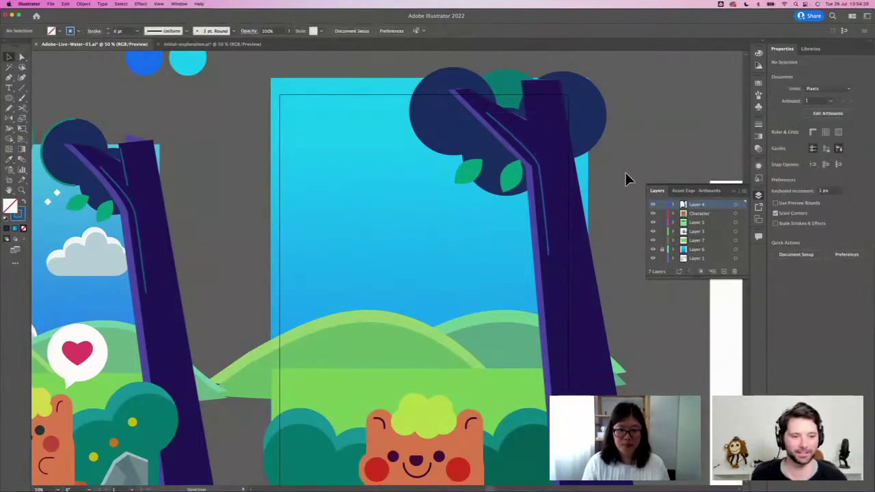
- Draw a second, shorter 6 pt blue bark line down the top of the trunk beside the branch fork
key(p)
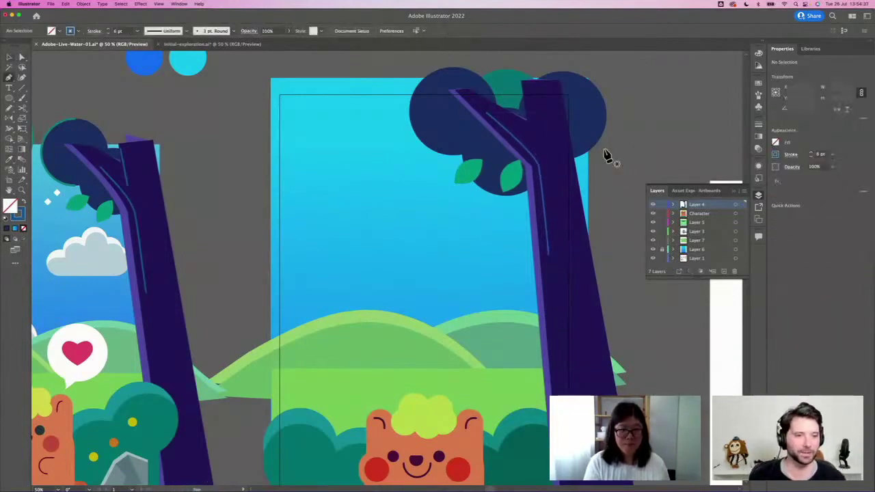
click(534, 112)
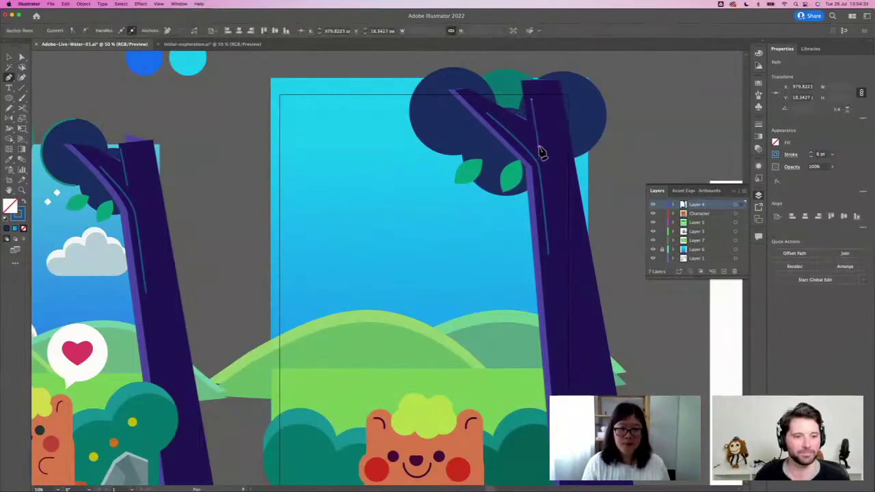
key(v)
click(599, 181)
scroll(595, 171, down, 3)
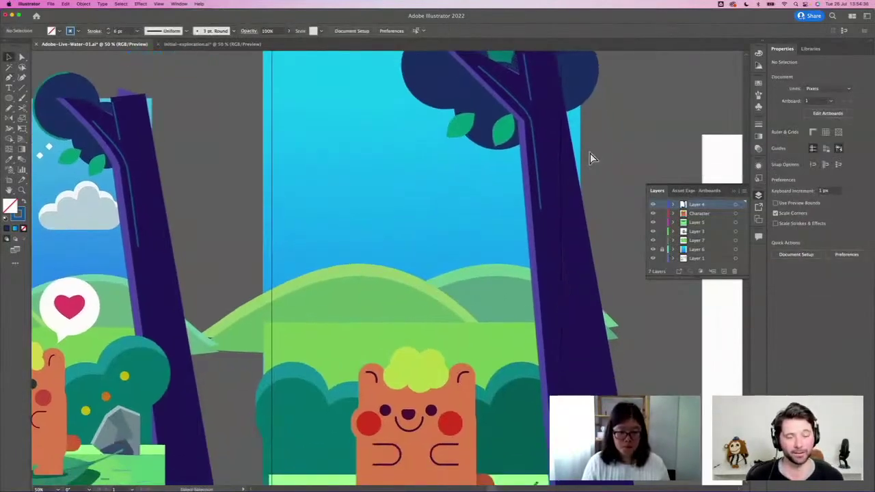
key(super+minus)
key(super+plus)
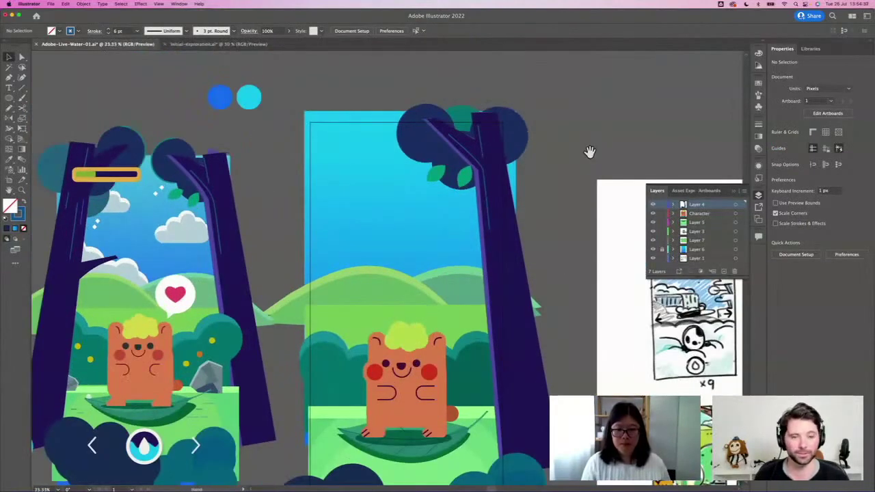
- Hide the floating layer list to clear the canvas around the tree's lower trunk beside the bear
drag(539, 209, 549, 150)
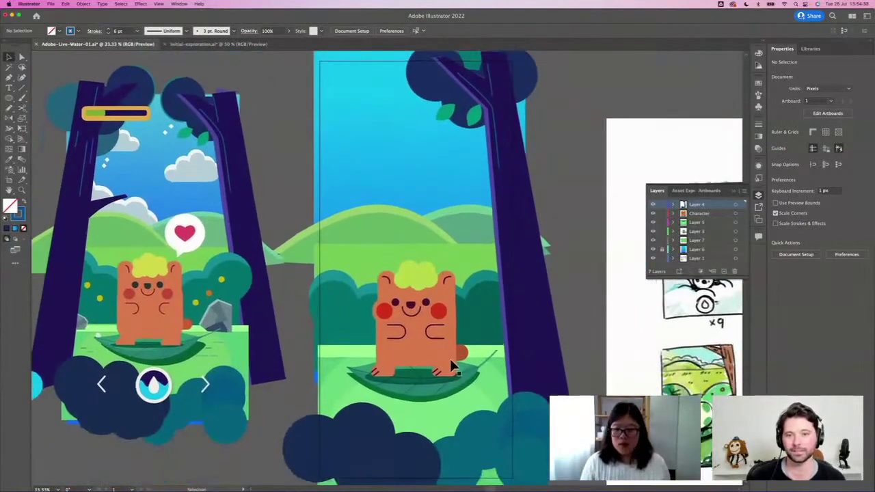
click(499, 355)
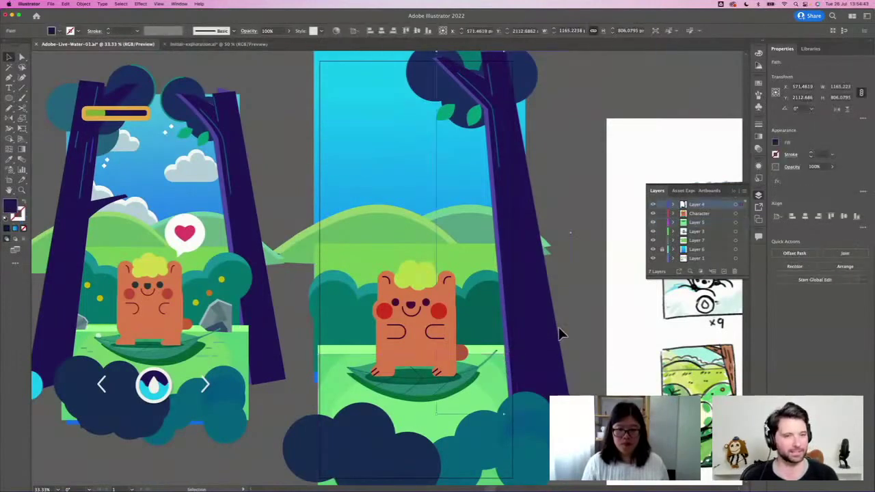
click(578, 308)
drag(577, 317, 550, 255)
key(super+=)
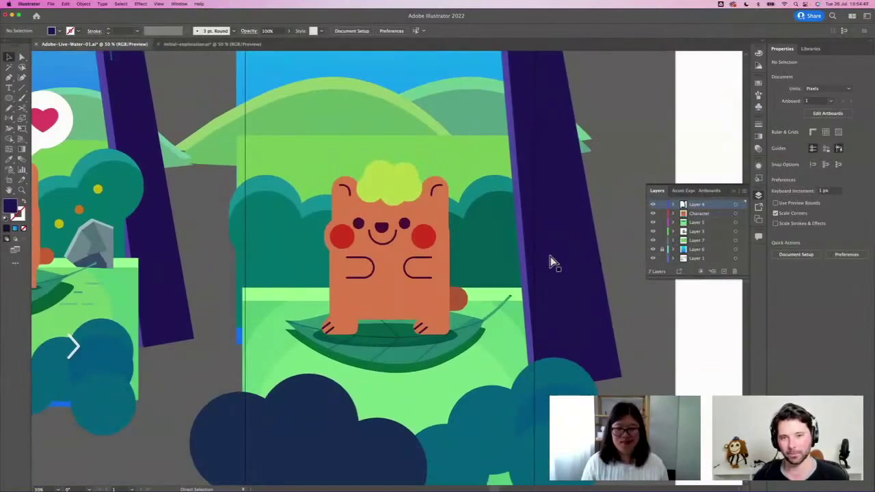
drag(513, 279, 545, 272)
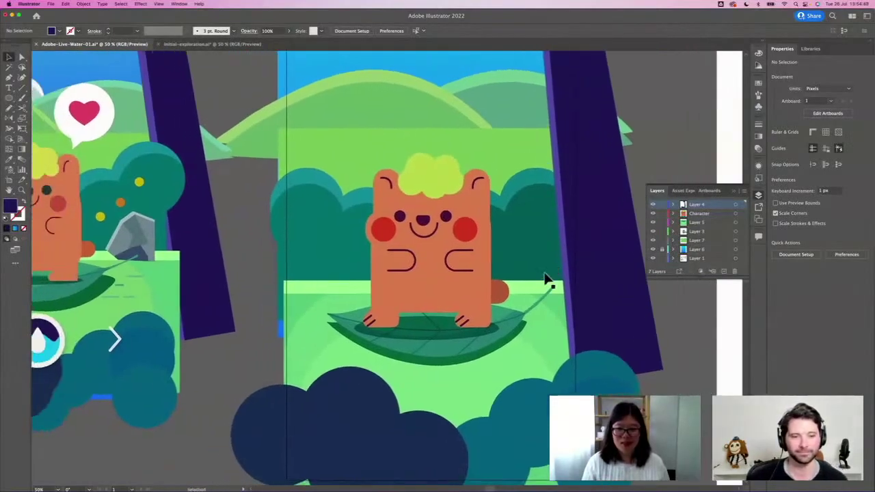
key(p)
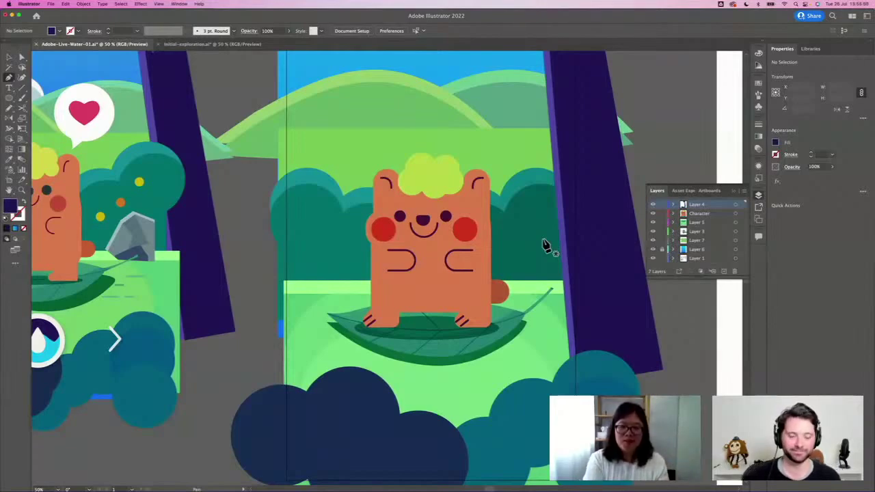
key(super+equal)
mouse_move(479, 266)
mouse_down()
mouse_move(547, 274)
mouse_move(484, 277)
mouse_up()
scroll(445, 260, left, 3)
scroll(445, 260, down, 2)
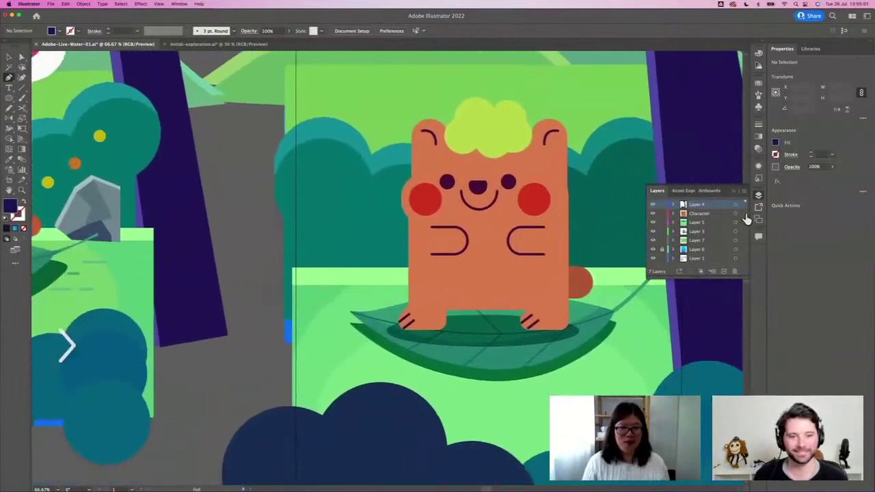
click(737, 193)
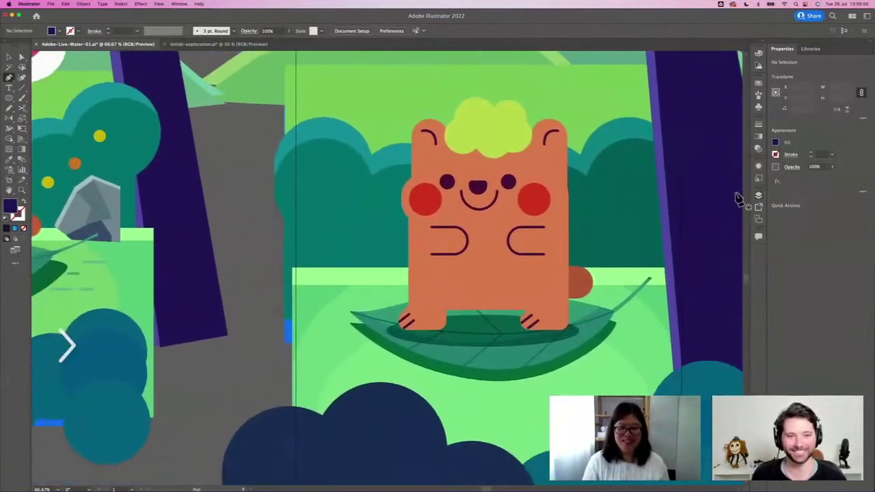
- Draw a six-sided rock shape about 211 × 225 px with the Pen tool between the bear and the trunk, adjusting its corners to meet the trunk
click(653, 224)
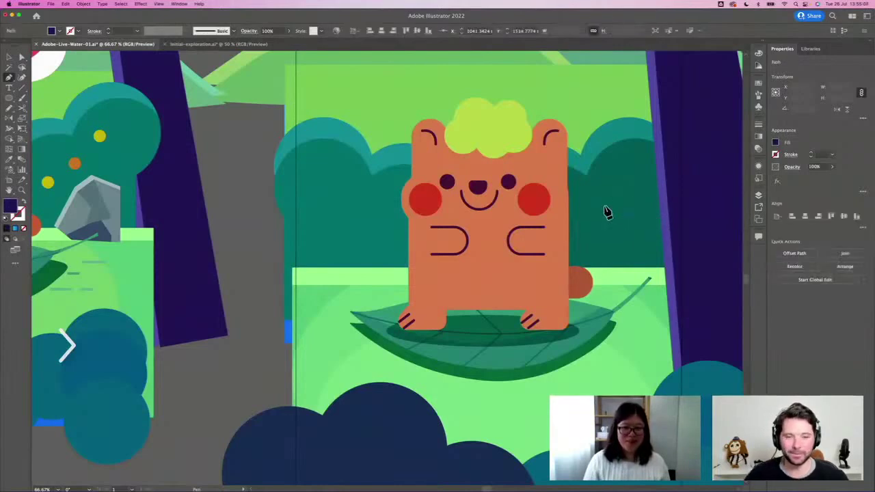
click(618, 209)
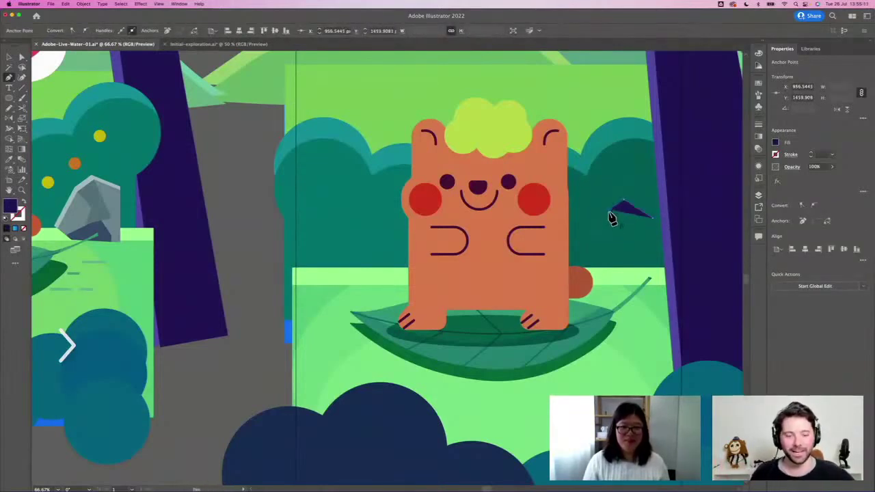
click(599, 243)
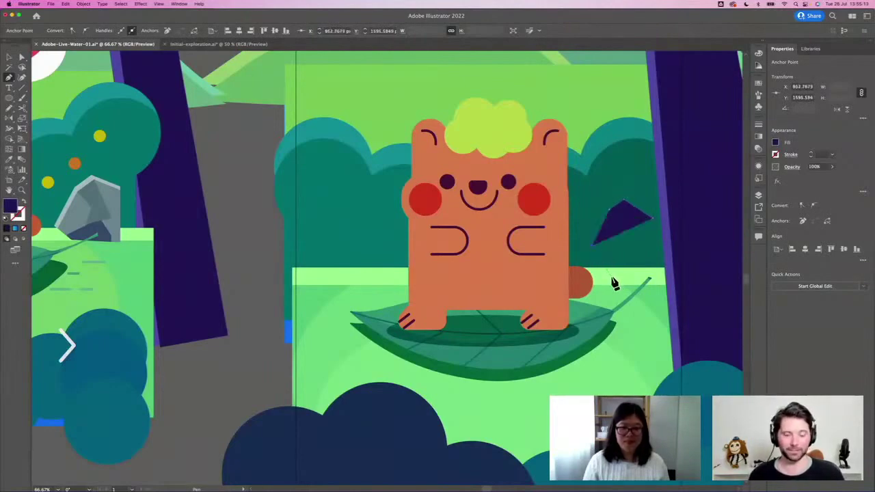
click(613, 276)
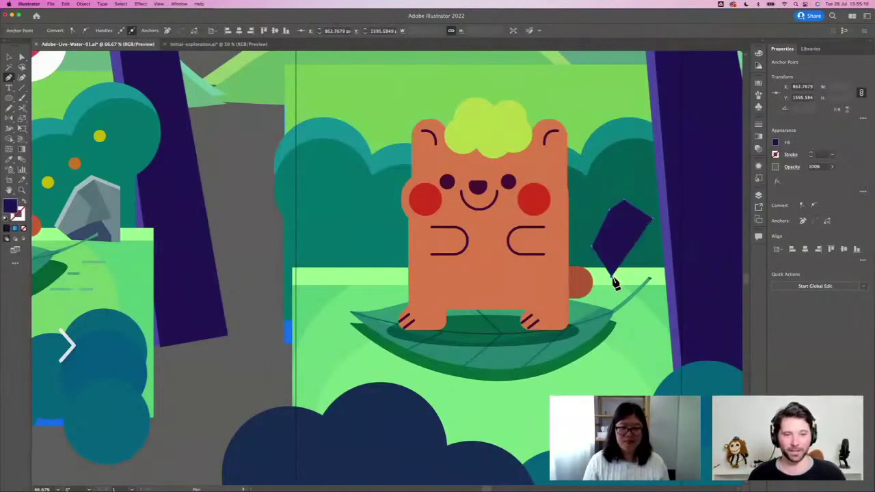
click(651, 278)
key(super+z)
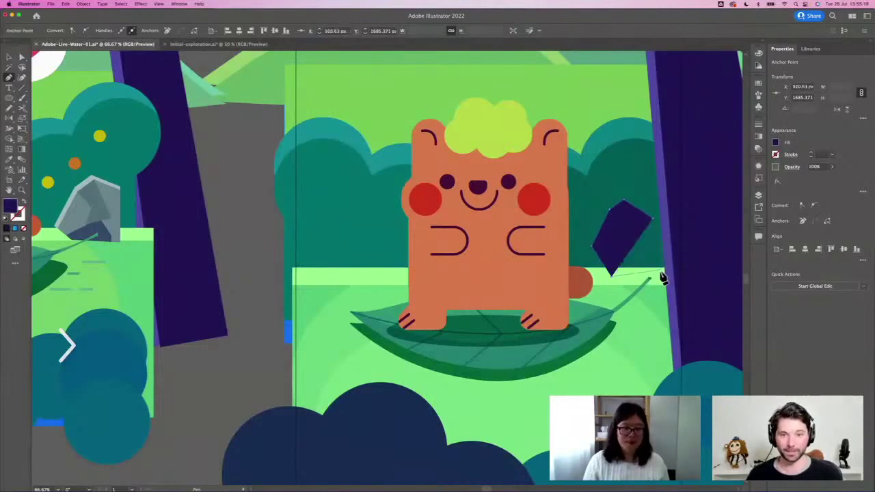
click(660, 275)
key(a)
drag(652, 220, 660, 227)
click(665, 276)
- Fill the new rock shape with the light grey sampled from the top edge of the reference rock
key(i)
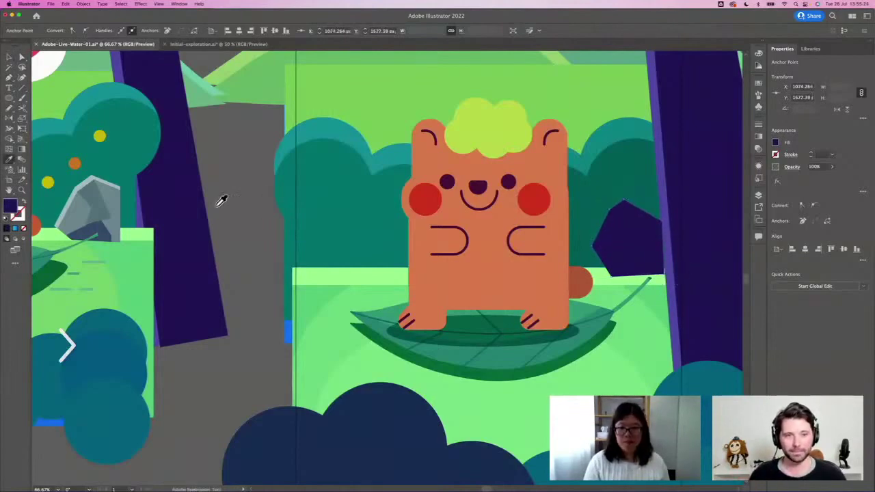
click(84, 184)
key(v)
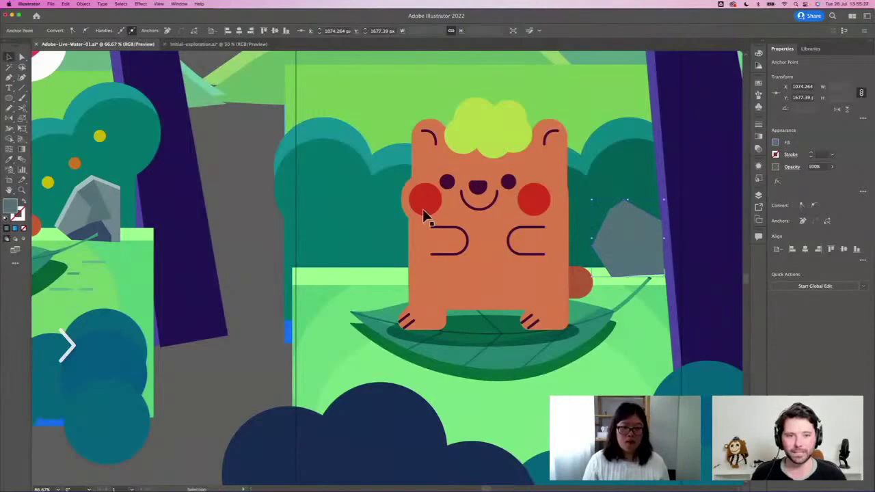
key(i)
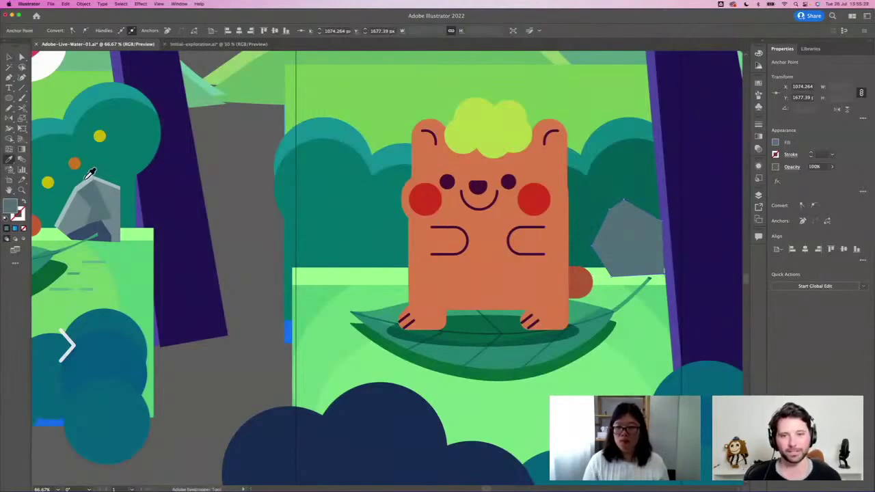
click(89, 179)
key(v)
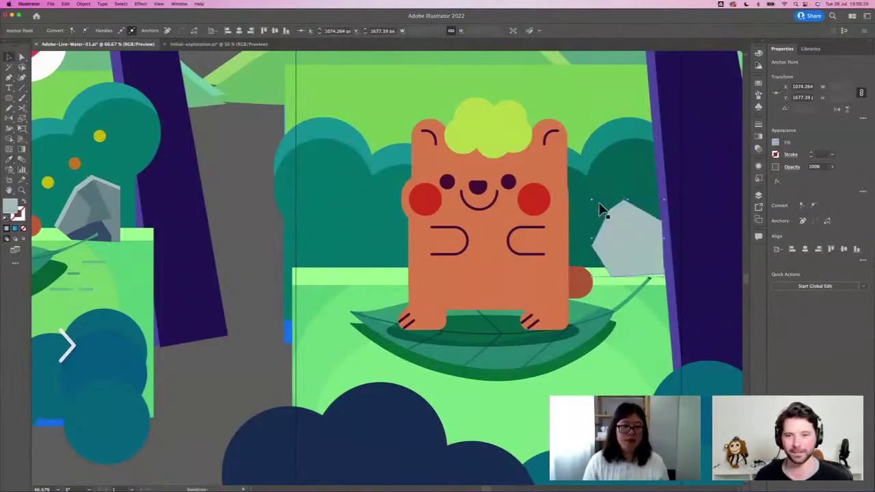
- Set up the grey rock shape with Draw Inside mode and save the document
click(634, 228)
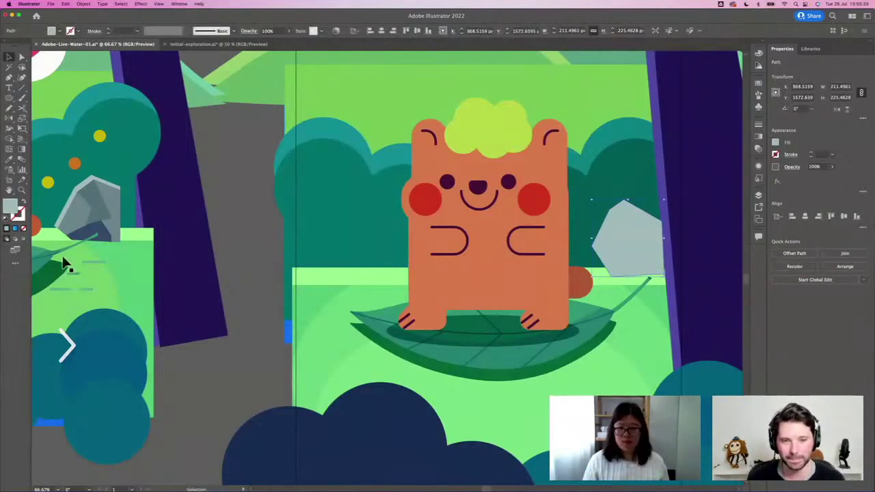
click(25, 242)
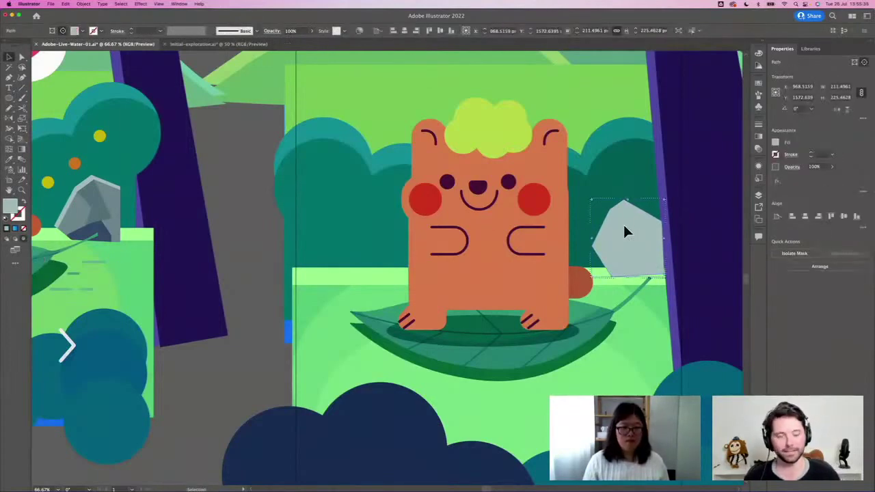
click(247, 143)
key(super+s)
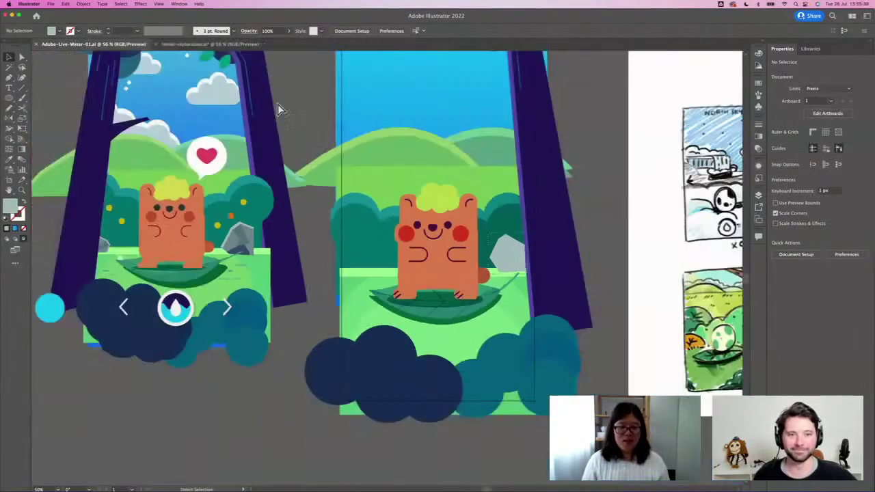
- Switch to the Initial-exploration.ai document and deselect all of its artwork
key(super+minus)
key(super+minus)
key(super+minus)
click(212, 44)
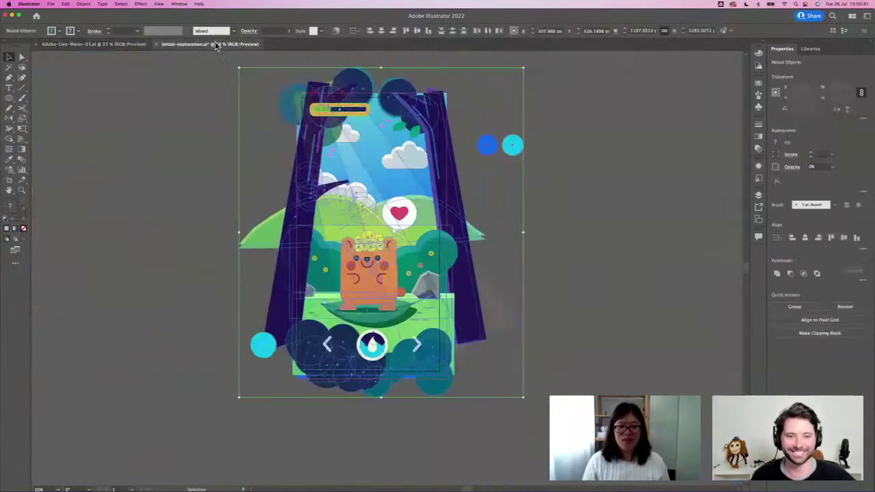
click(593, 209)
- Show the Navigator and enlarge it over the canvas to examine the finished reference scene cropped to its artboard
click(179, 3)
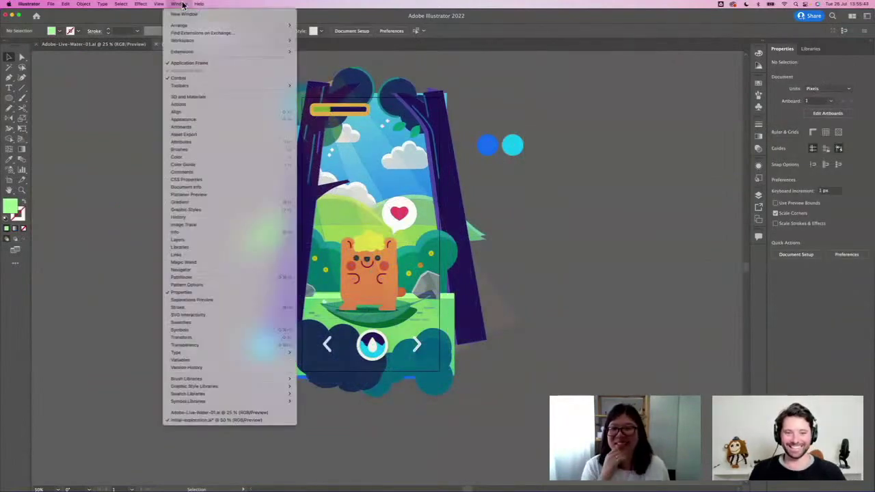
click(235, 271)
drag(107, 130, 190, 90)
drag(214, 158, 736, 466)
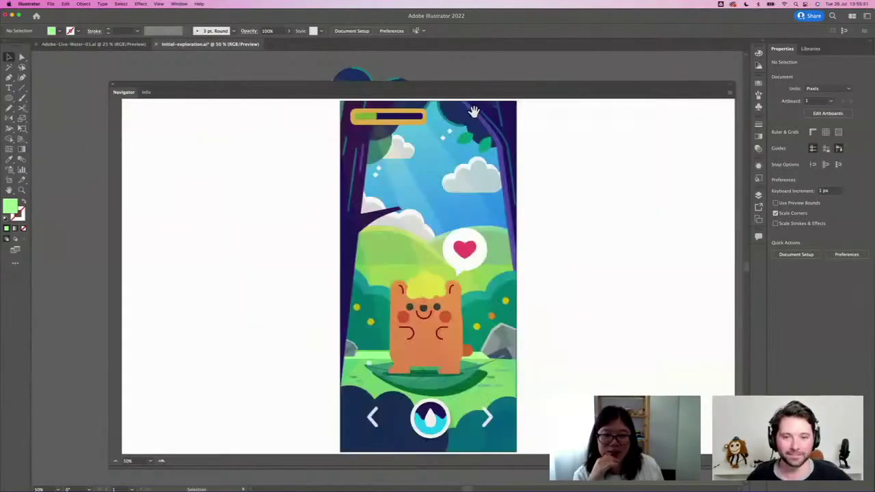
drag(463, 92, 461, 83)
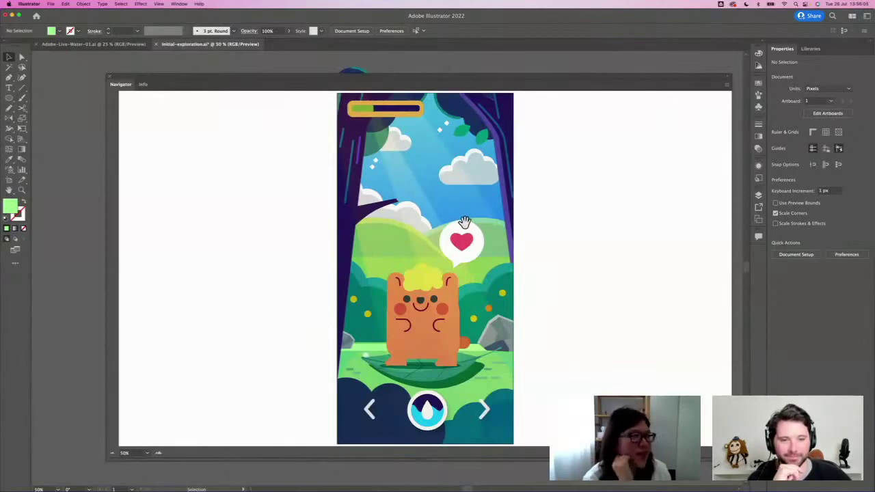
drag(456, 81, 420, 53)
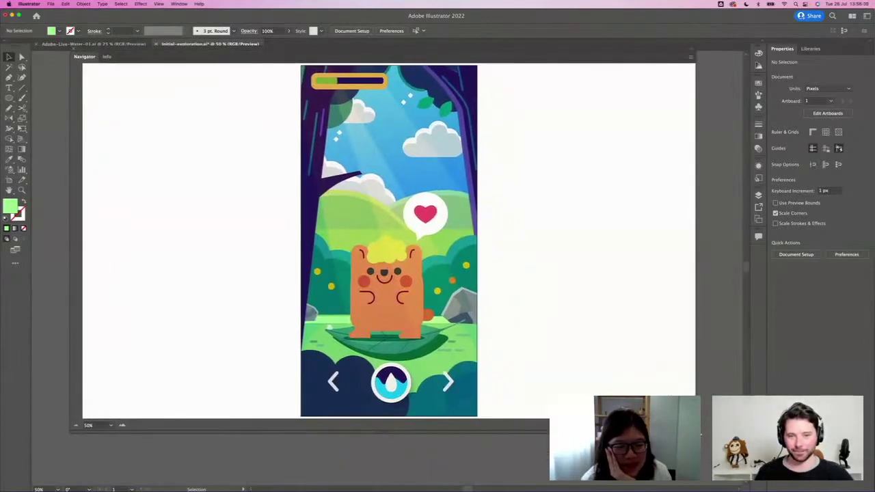
drag(697, 433, 674, 436)
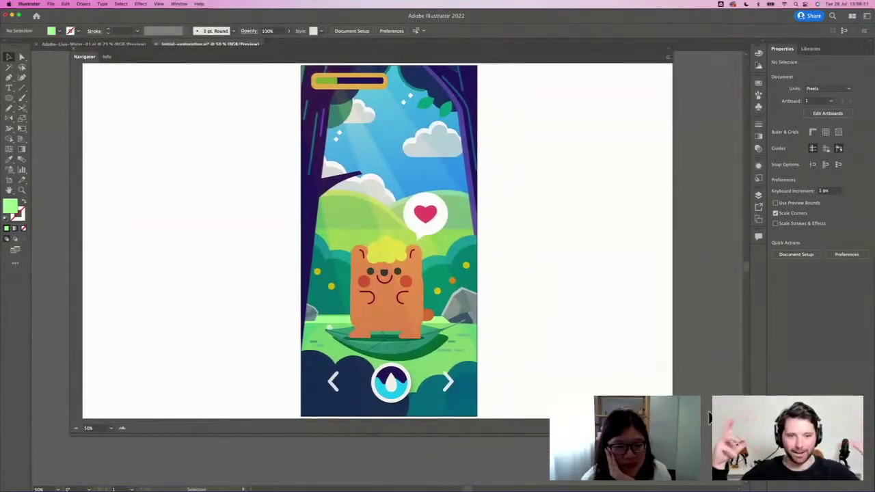